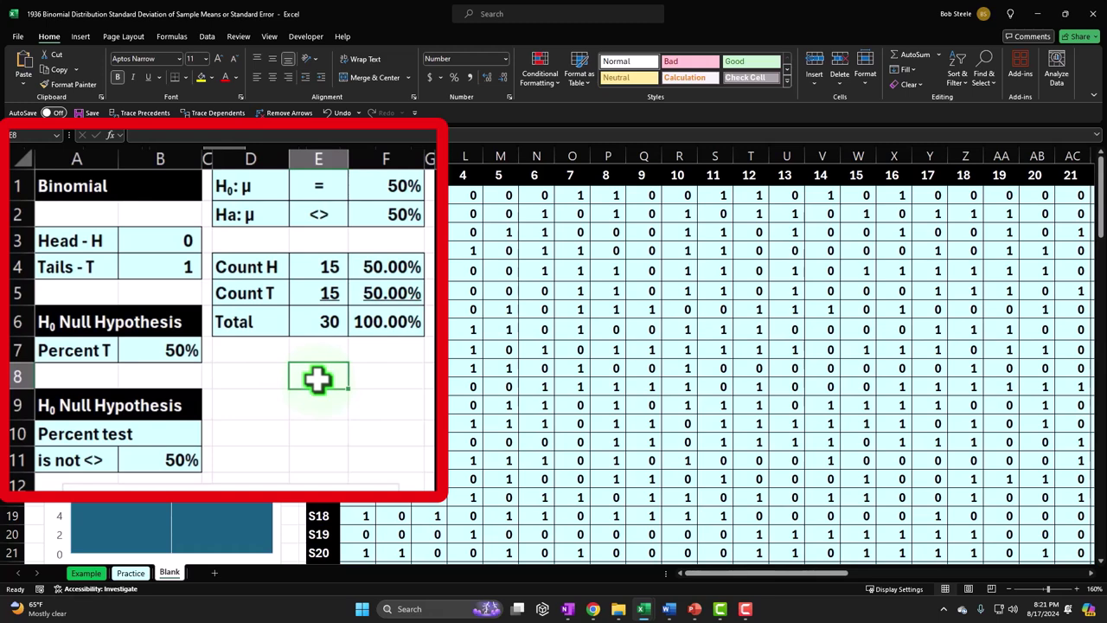
Step: Examine the head and tail codes in A3:B4 and the null hypothesis block below them
click(384, 364)
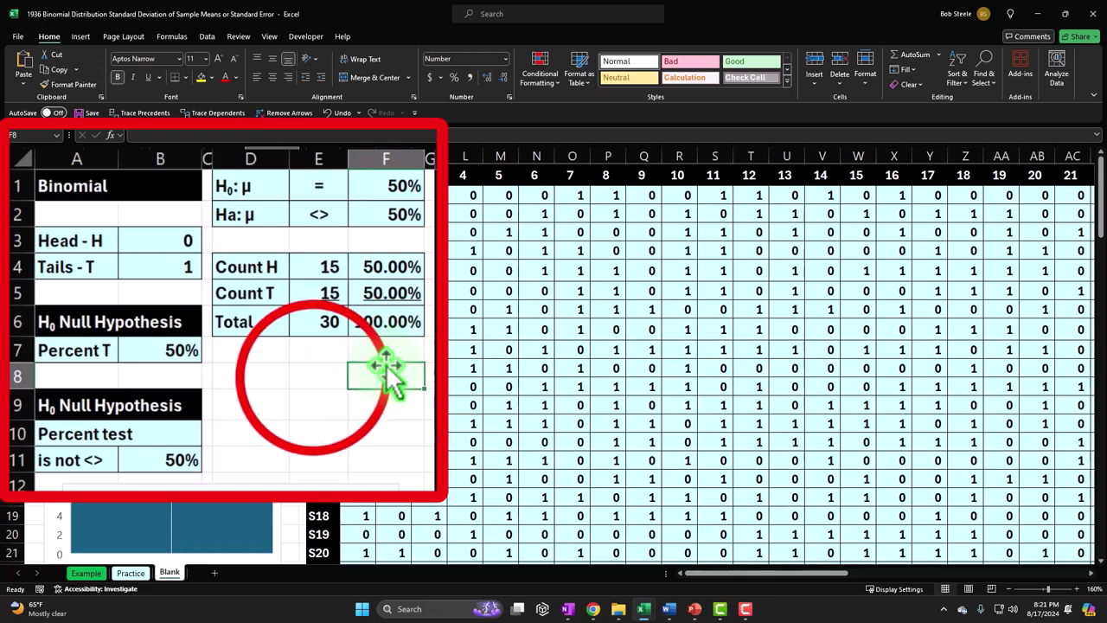
click(314, 375)
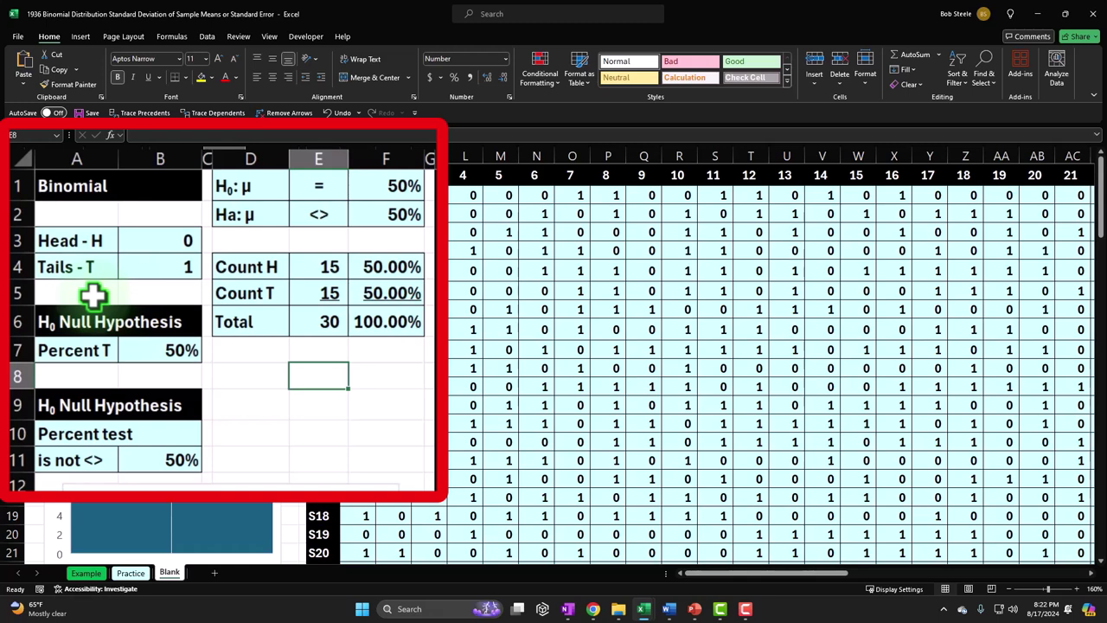
click(97, 239)
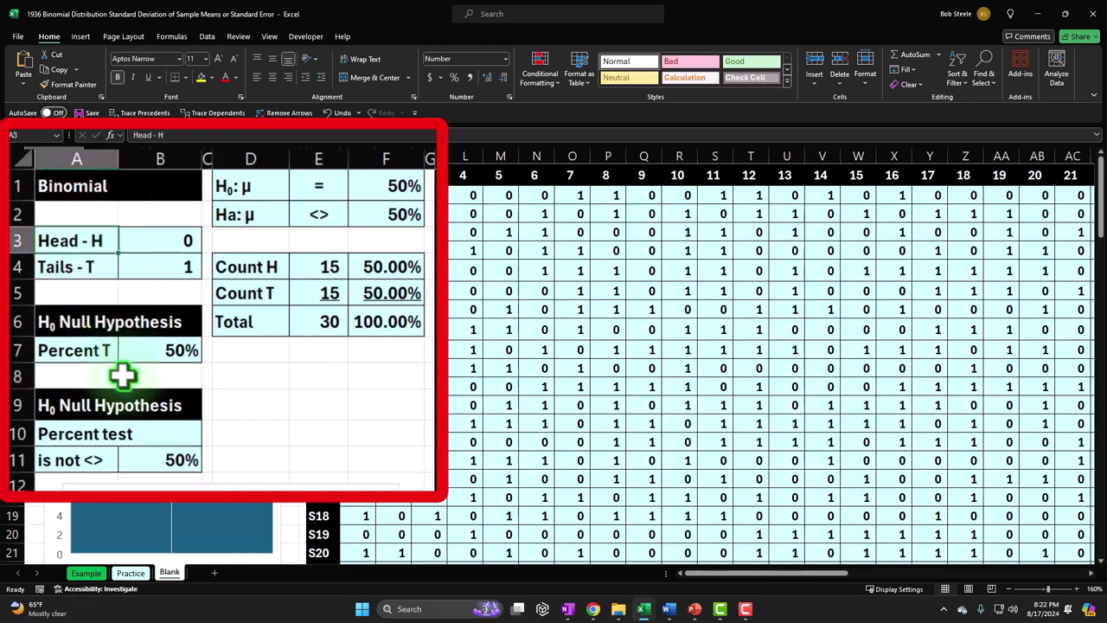
key(Right)
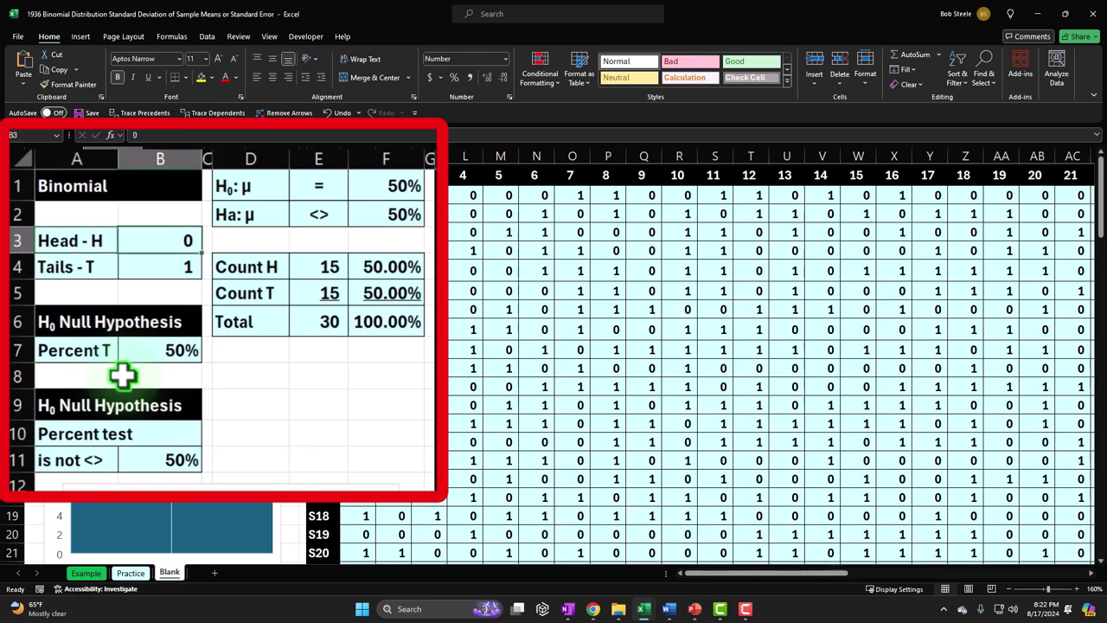
key(Down)
key(Left)
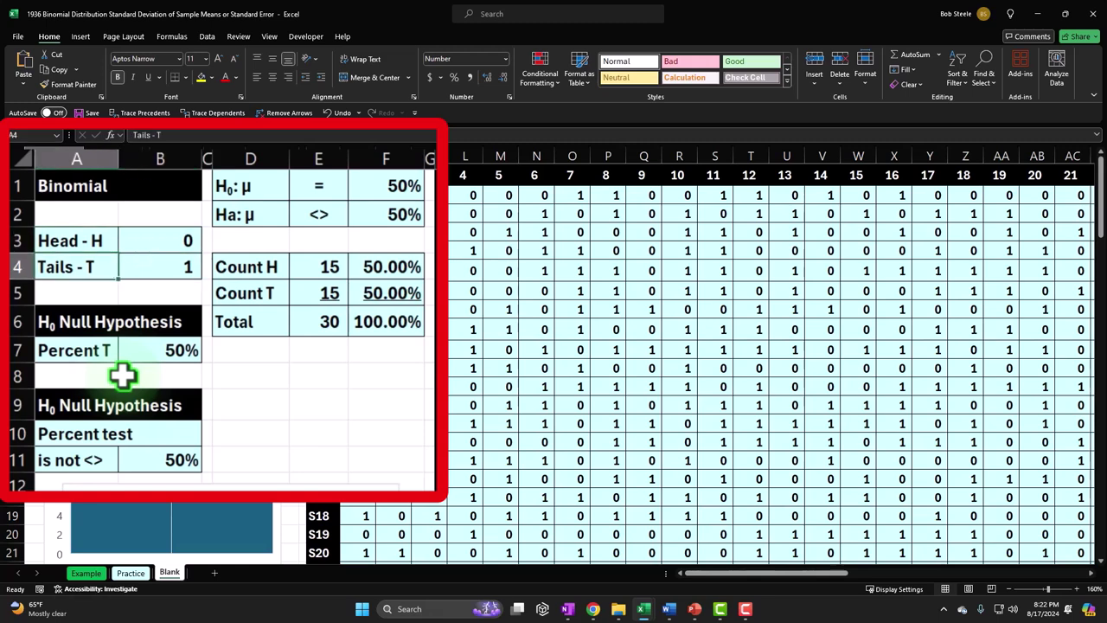
key(Right)
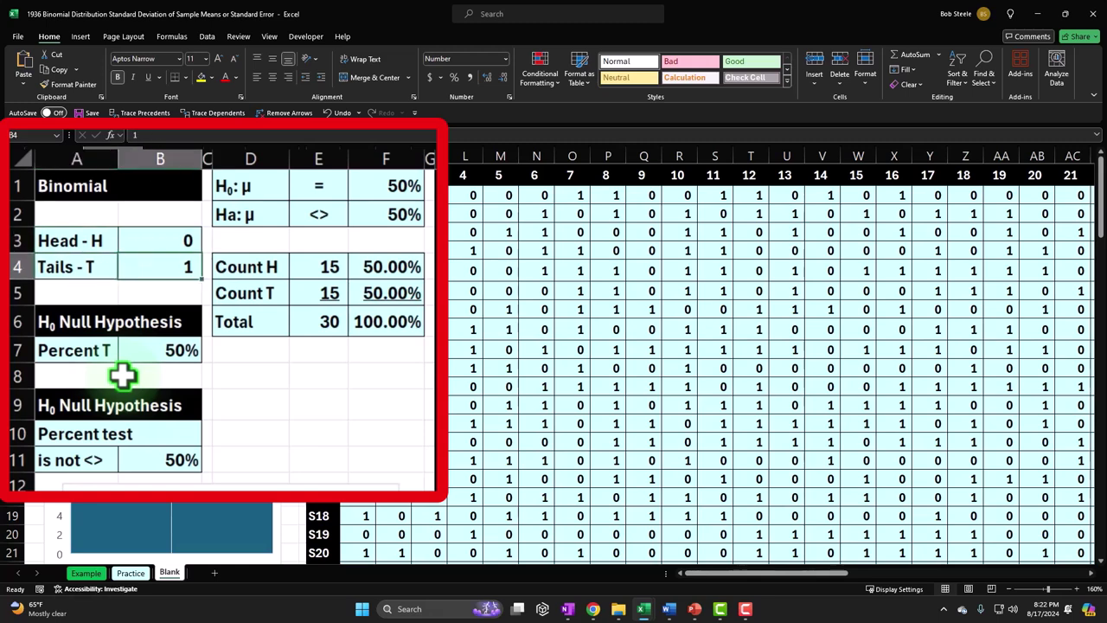
key(Down)
key(Down)
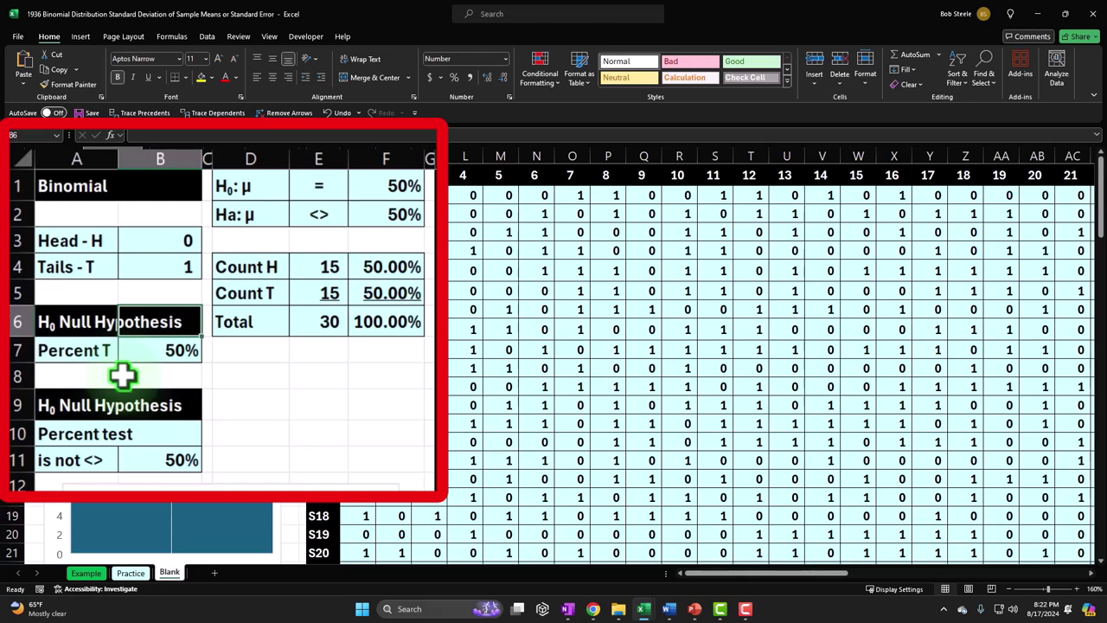
Step: Change the second hypothesis heading in A9 to read "Ha Null Hypothesis"
click(83, 403)
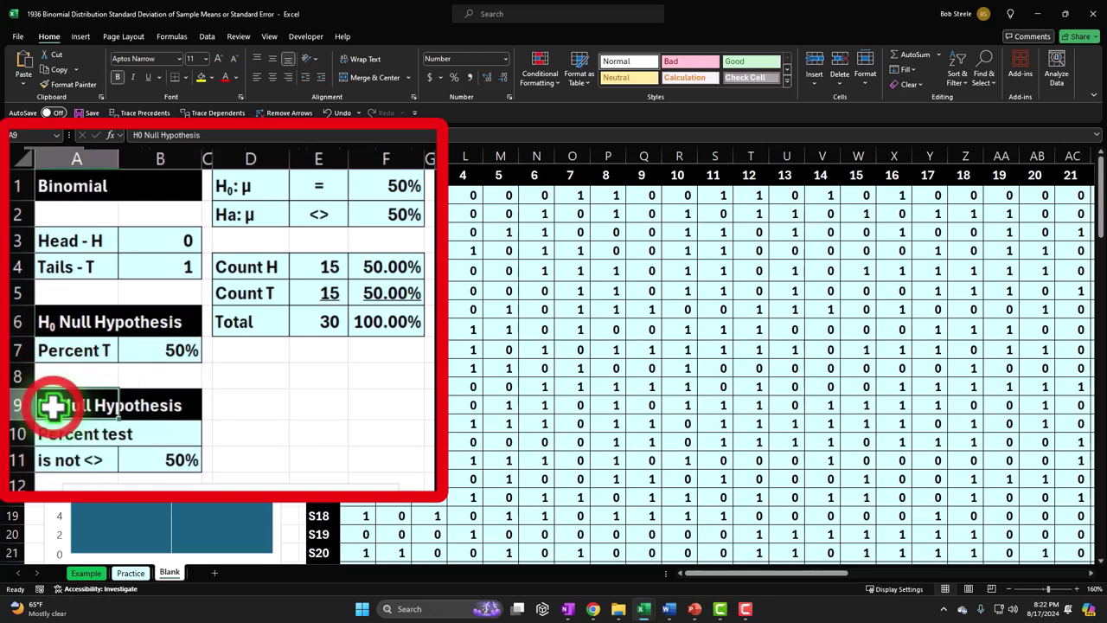
double_click(53, 405)
key(Delete)
text(a)
key(Return)
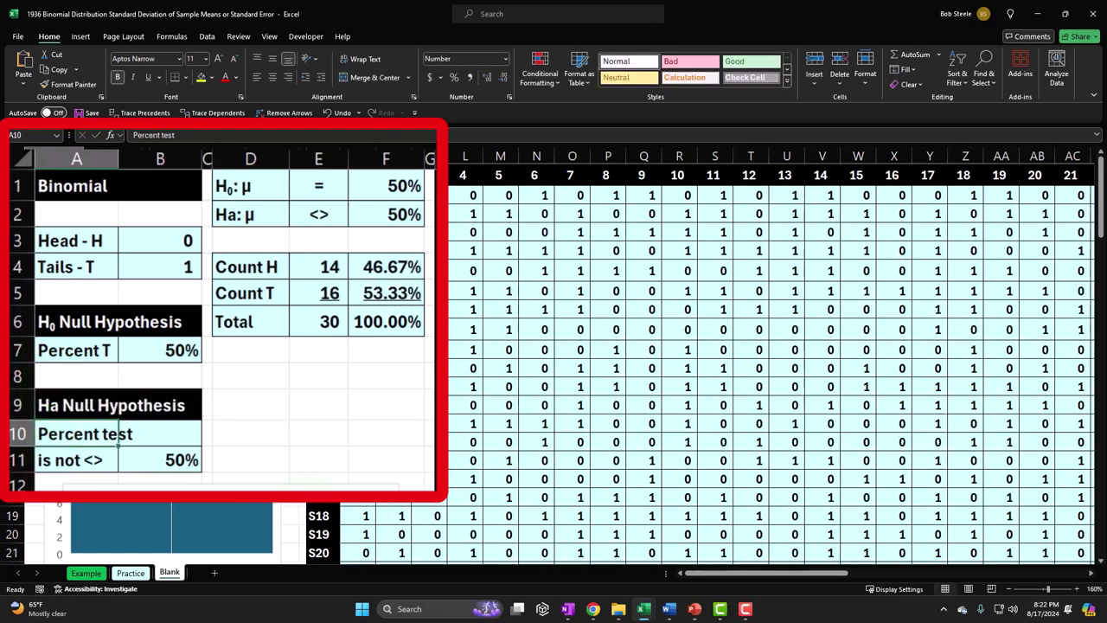
click(326, 428)
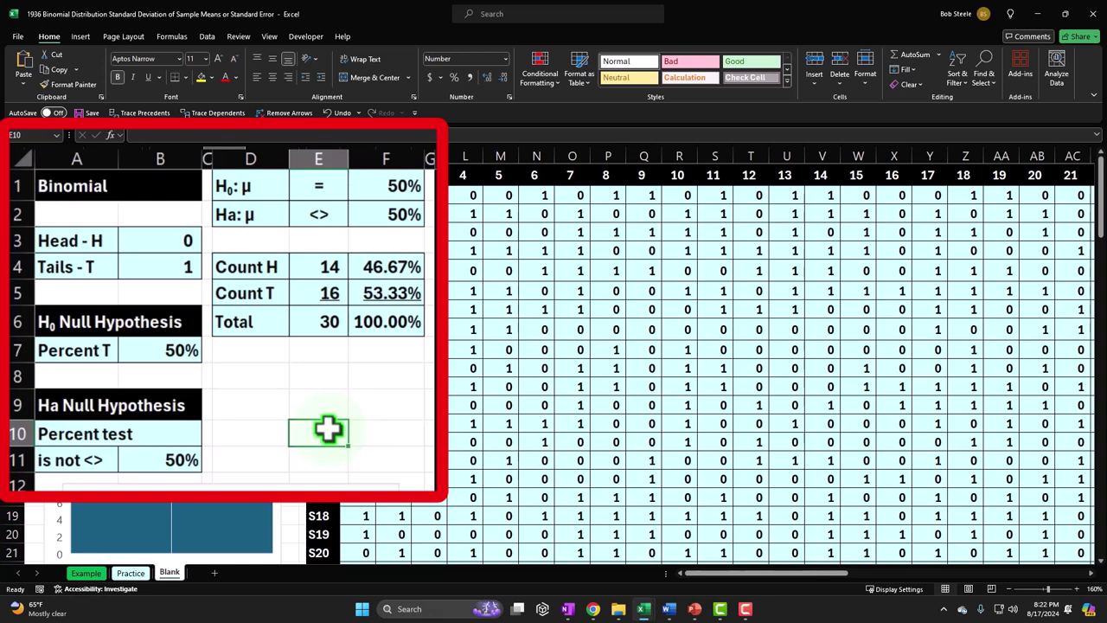
Step: Examine the null hypothesis percentage in B7 and the head and tail bars of the histogram
click(185, 352)
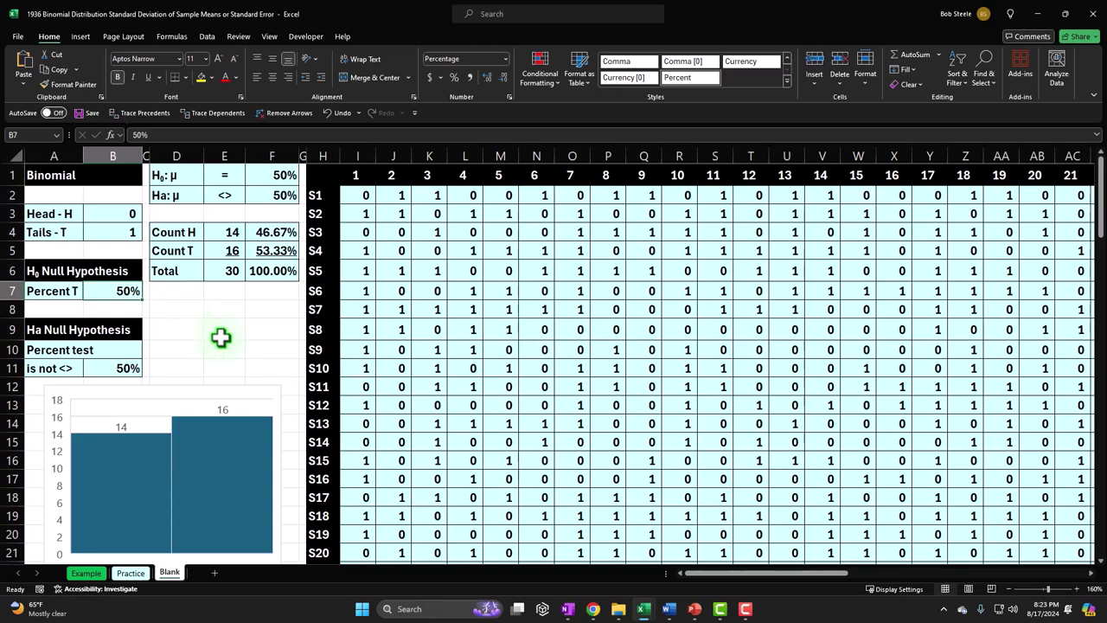
scroll(220, 336, down, 1)
click(269, 524)
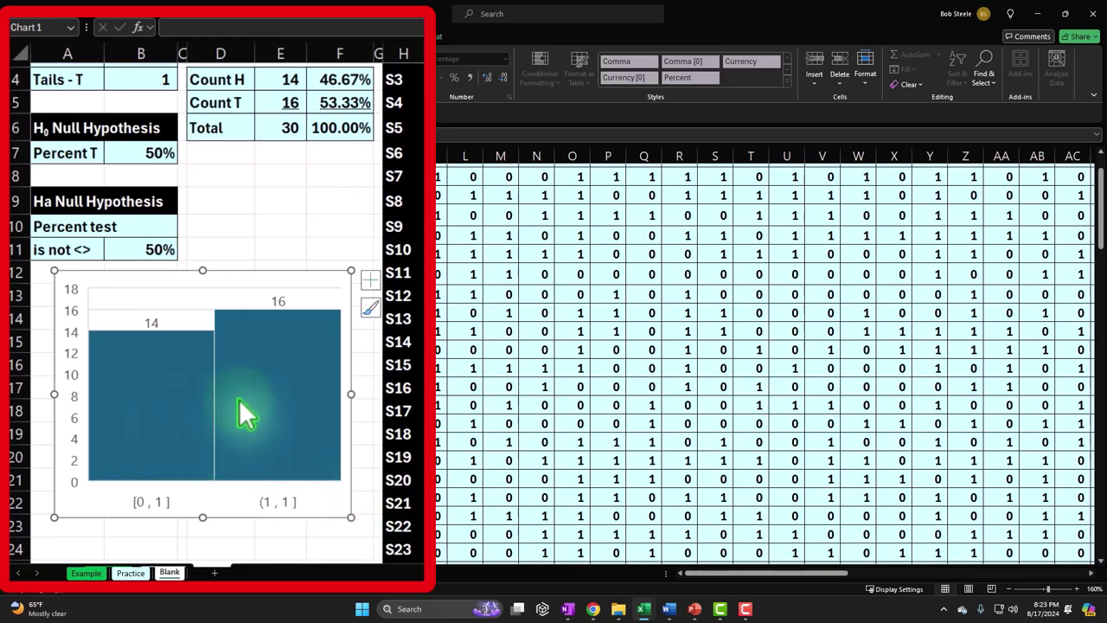
mouse_move(245, 401)
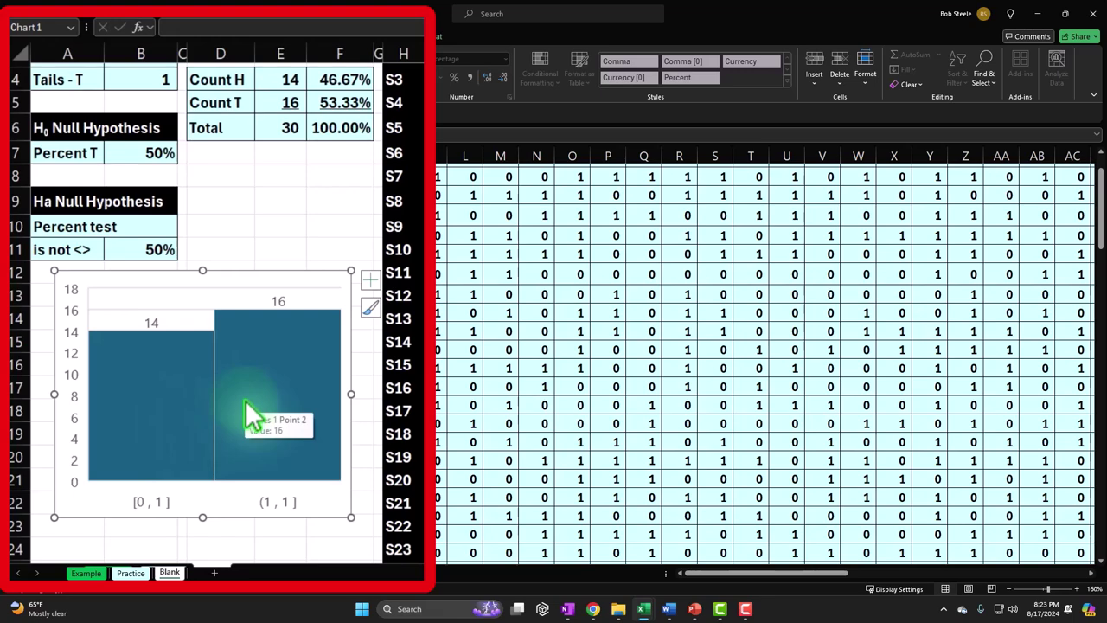
Step: Switch to Calculator, keep it on top in compact view and place it beside the histogram
click(400, 610)
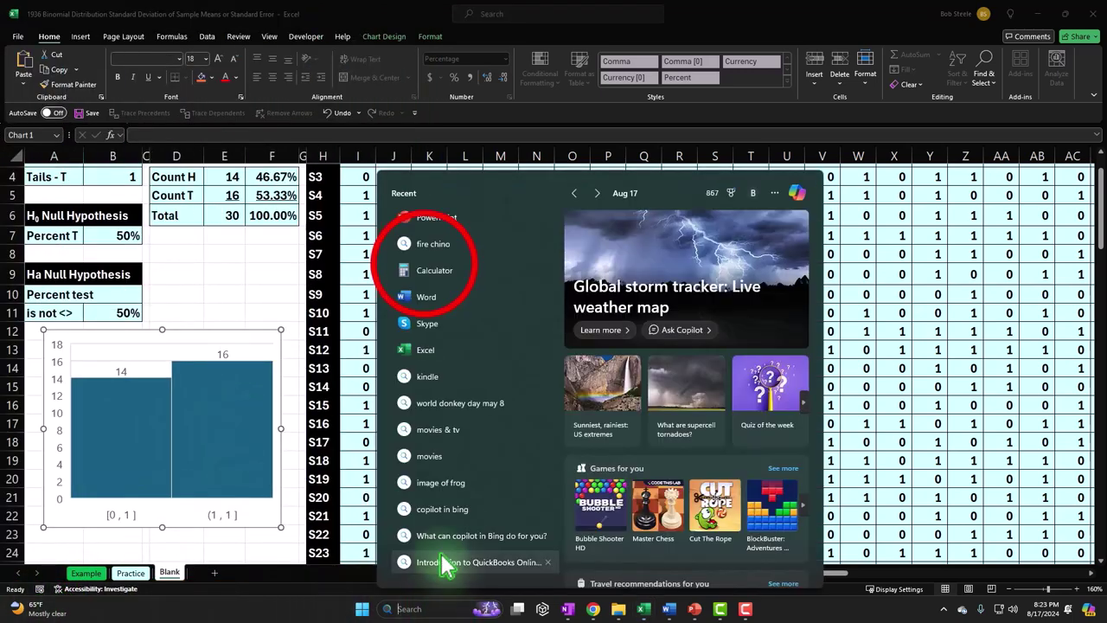
click(434, 270)
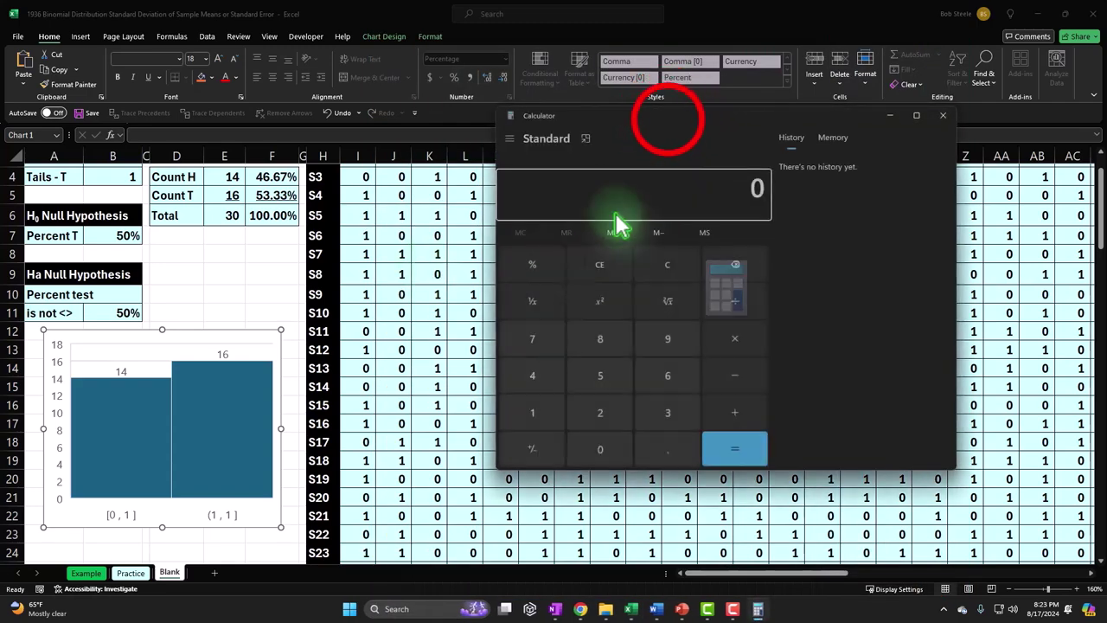
drag(667, 127, 507, 153)
click(476, 172)
drag(947, 35, 457, 260)
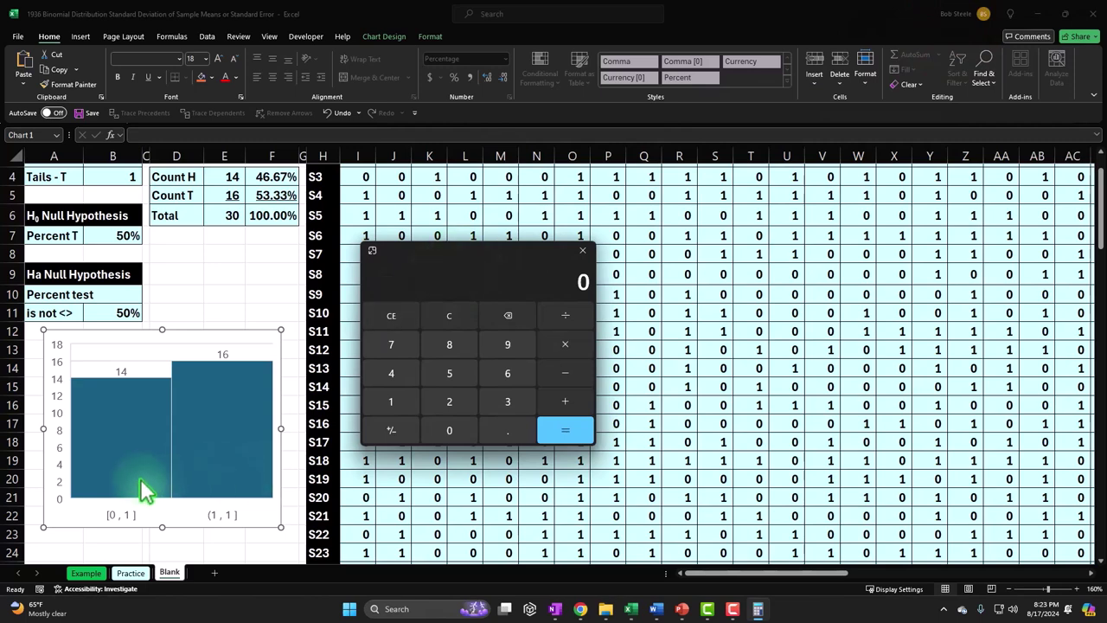
Step: Add the two histogram bar counts by calculating 16+14 in Calculator
click(449, 315)
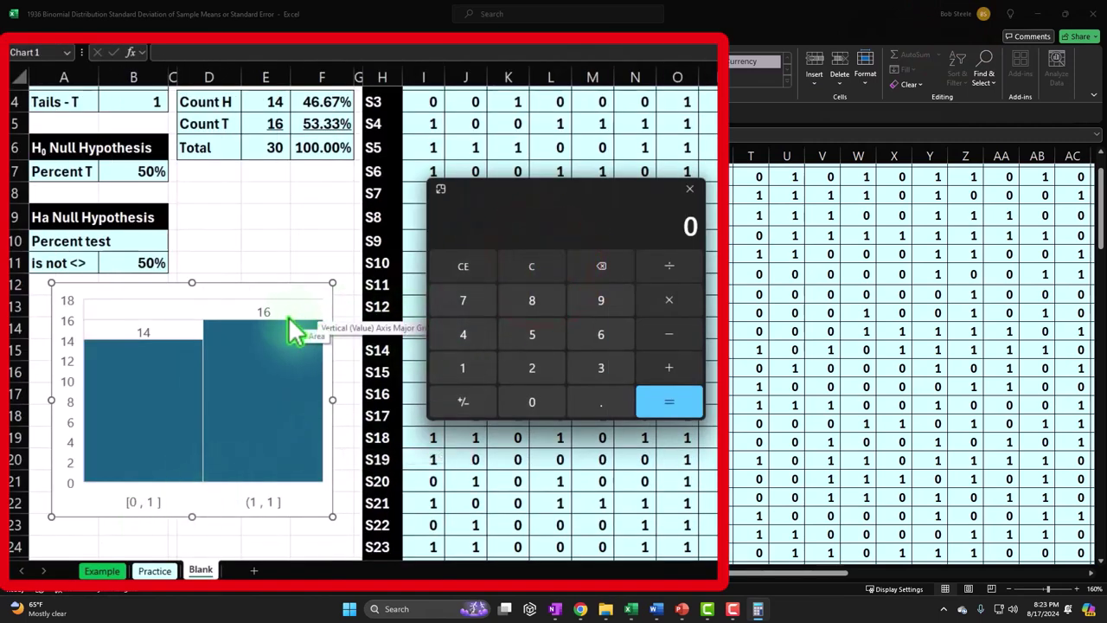
text(16+14)
key(Return)
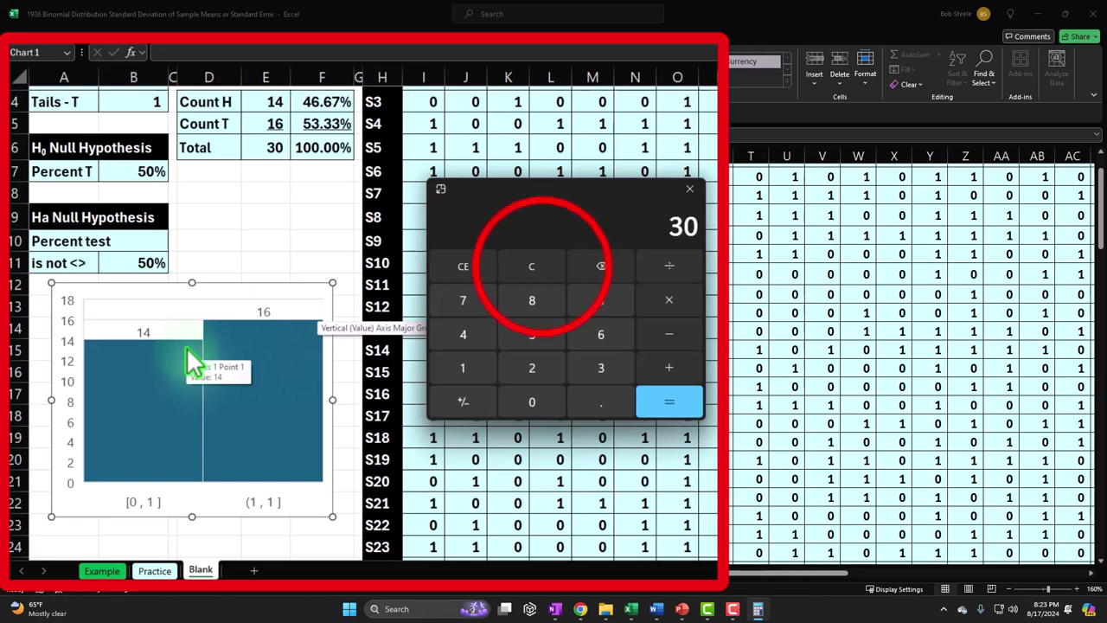
Step: Calculate the proportion of tails as 16/30, starting from a cleared display, and close Calculator
click(531, 266)
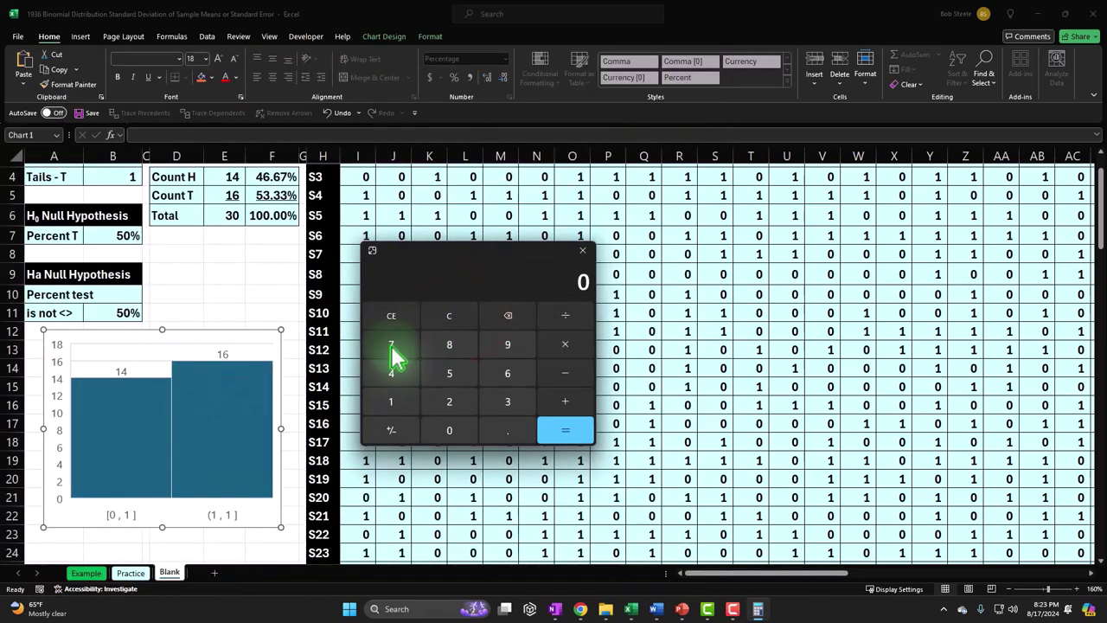
text(16)
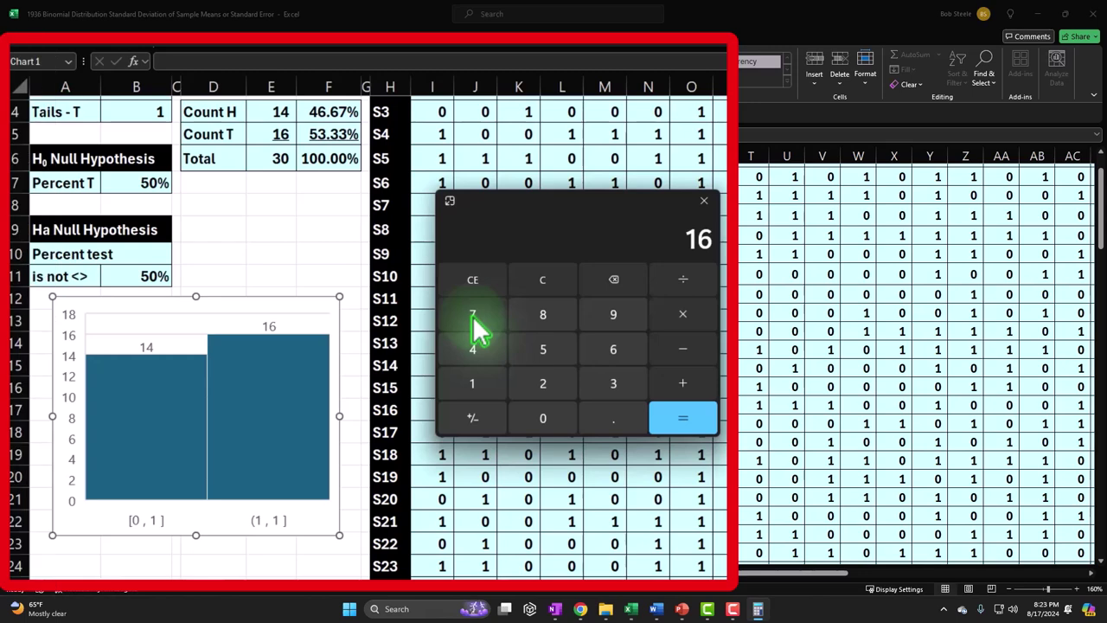
text(/30)
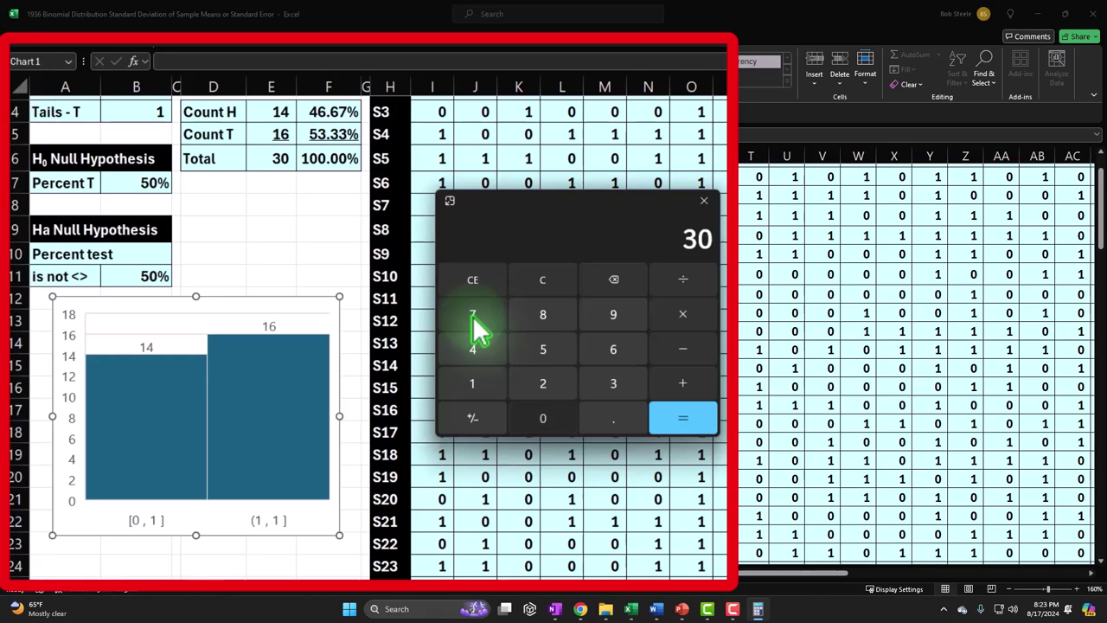
key(Return)
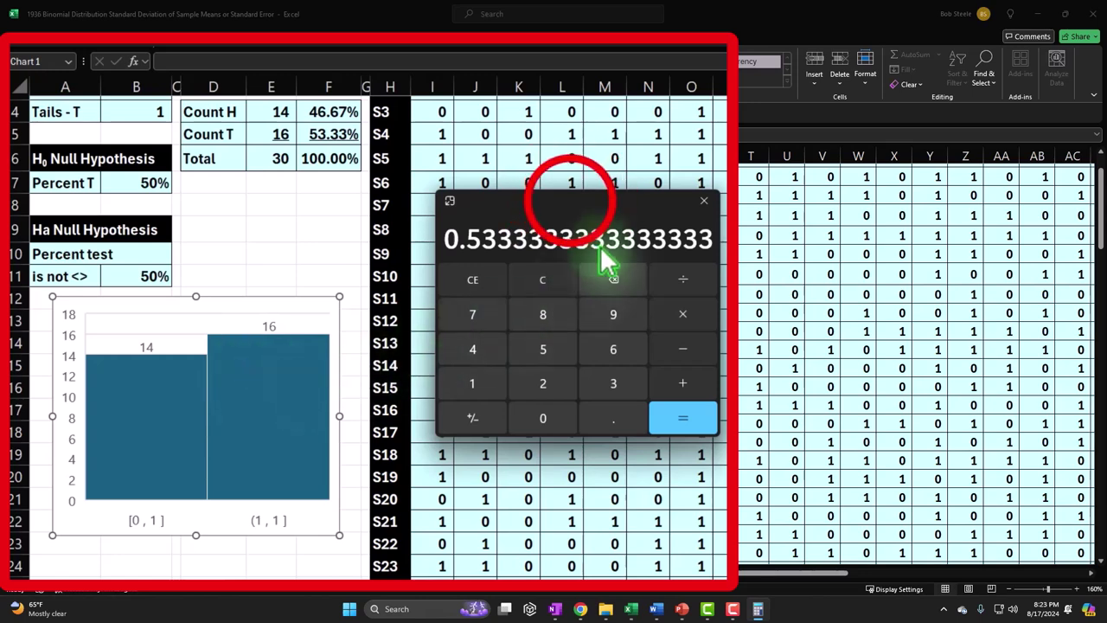
click(571, 200)
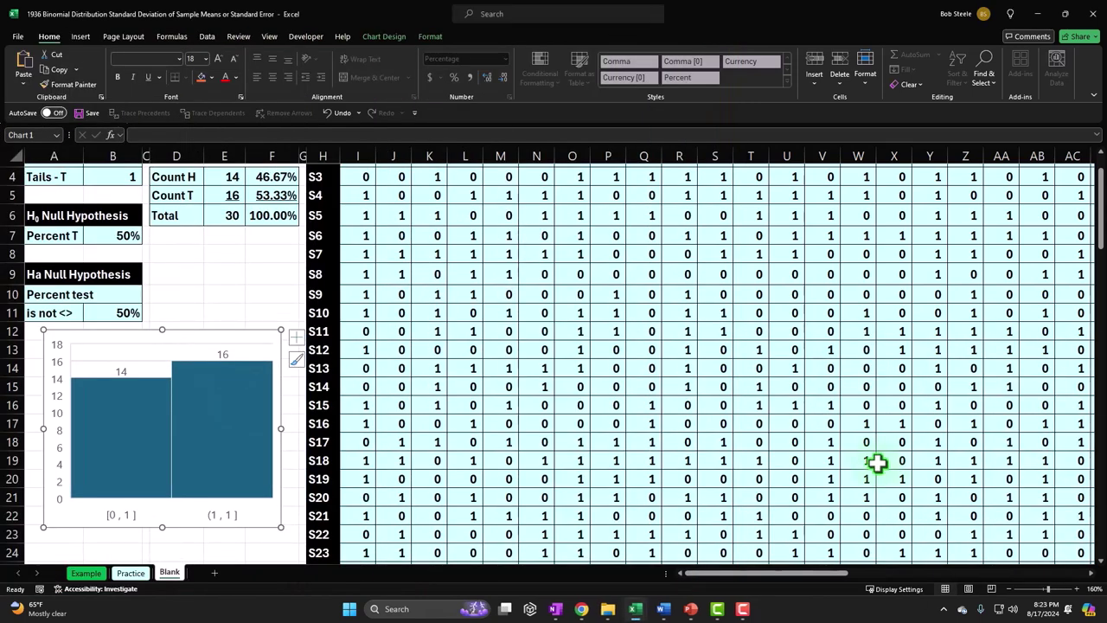
Step: Examine the null and alternative hypothesis statements in D1:F2, comparing their operators, down to the Count H cell E4
click(211, 268)
scroll(211, 268, up, 3)
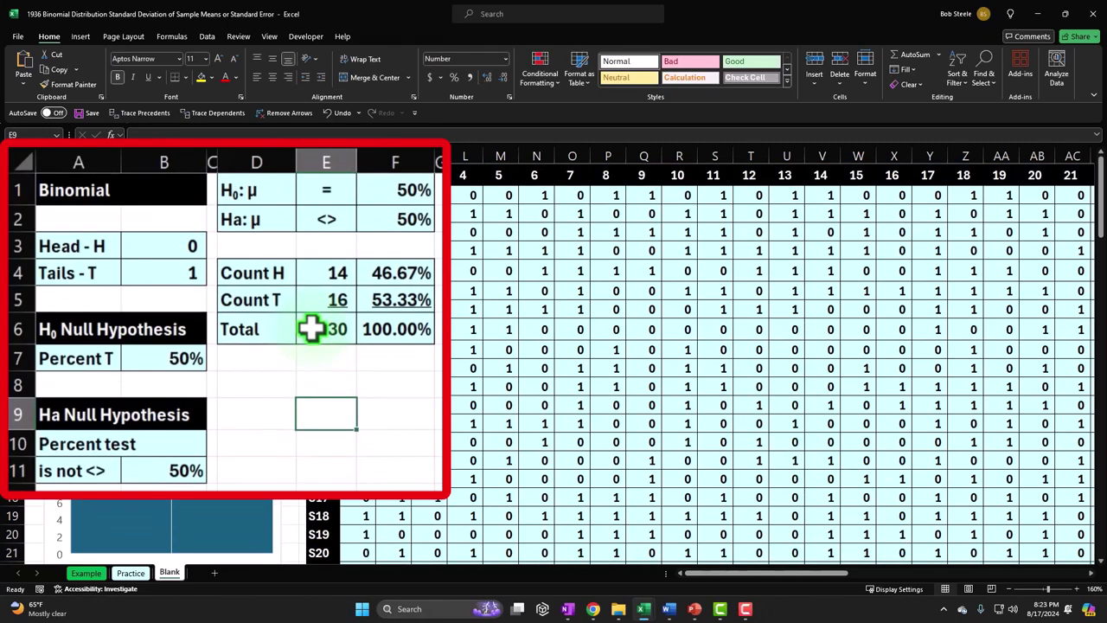
click(272, 194)
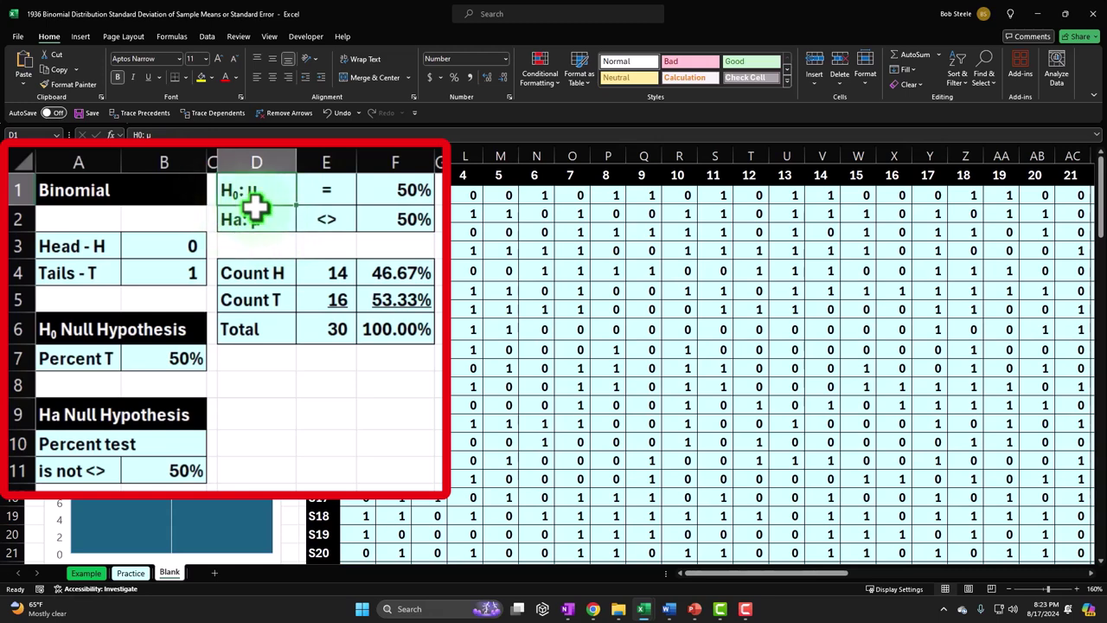
click(403, 196)
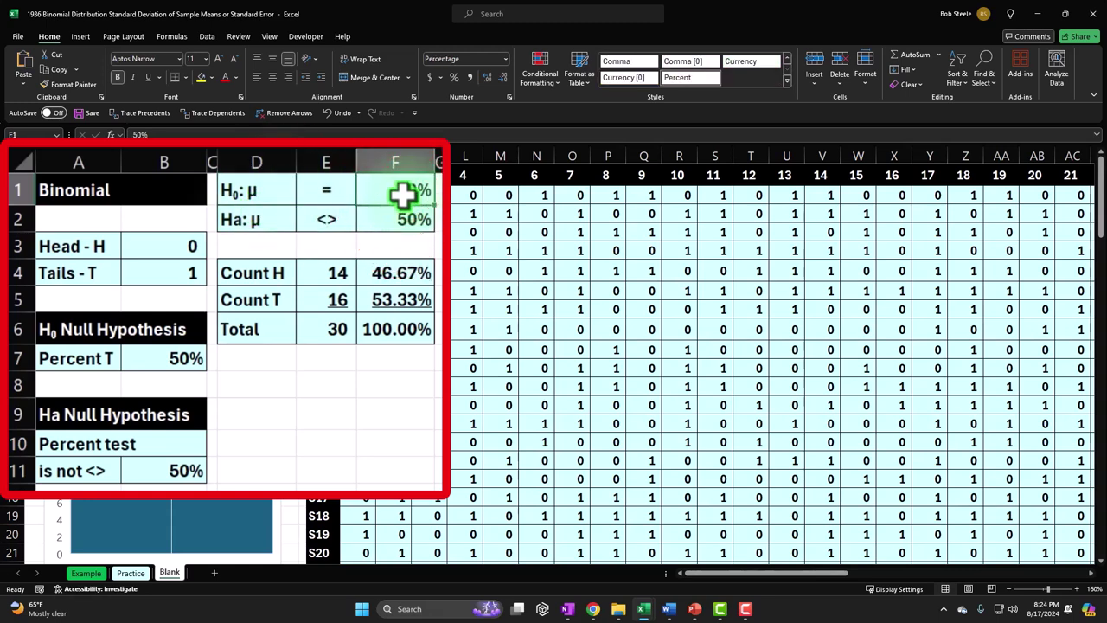
click(258, 217)
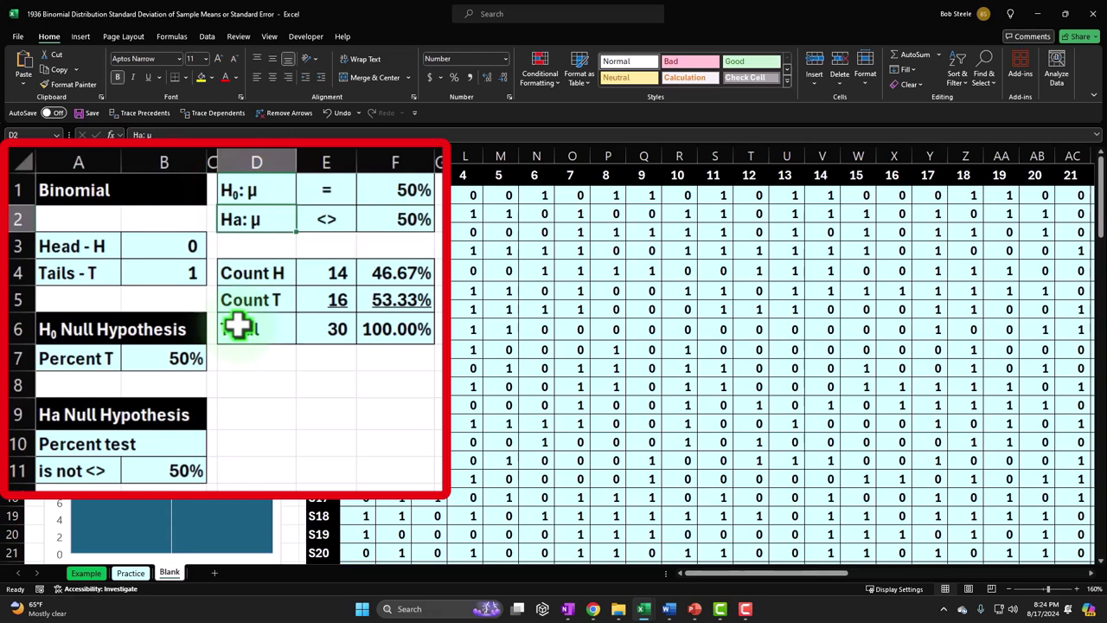
click(316, 219)
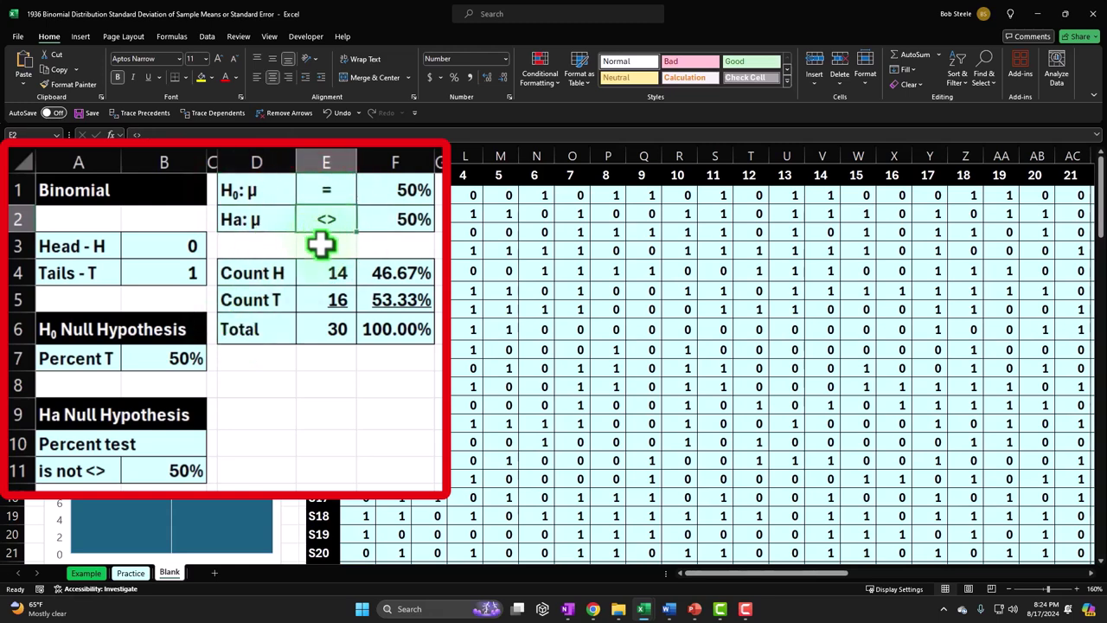
key(Right)
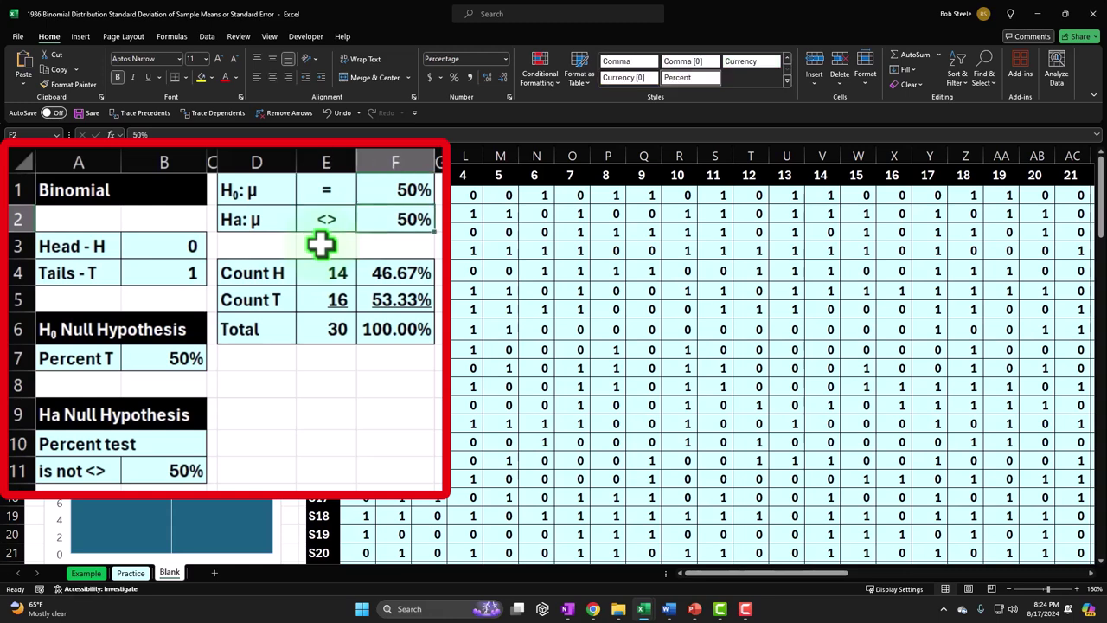
key(Left)
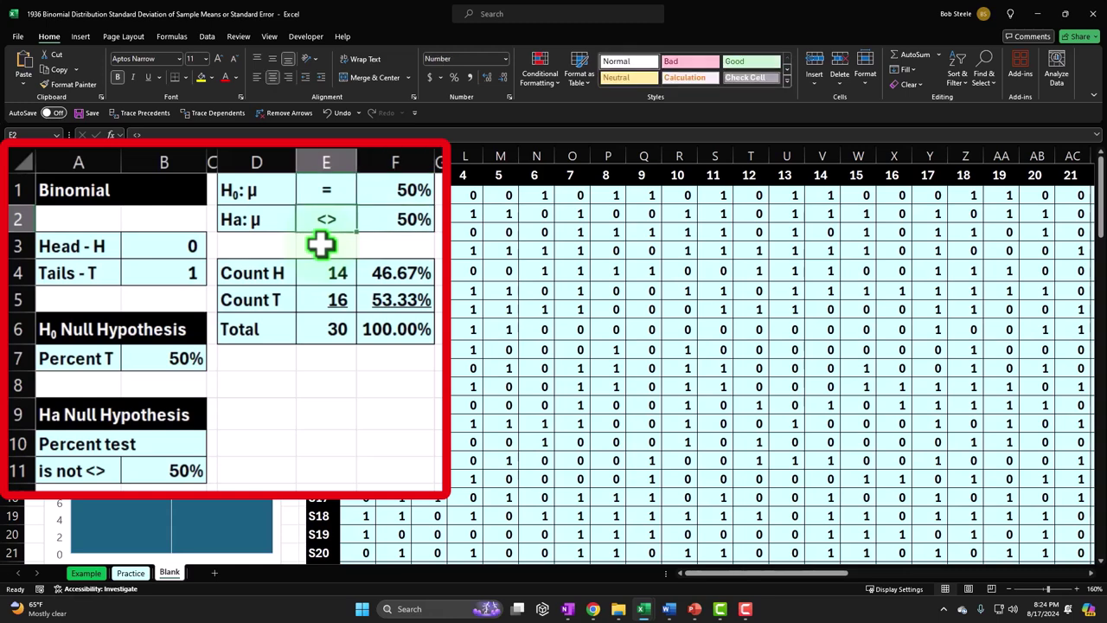
key(Up)
key(Down)
key(Up)
key(Down)
key(Up)
key(Down)
key(Down)
key(Down)
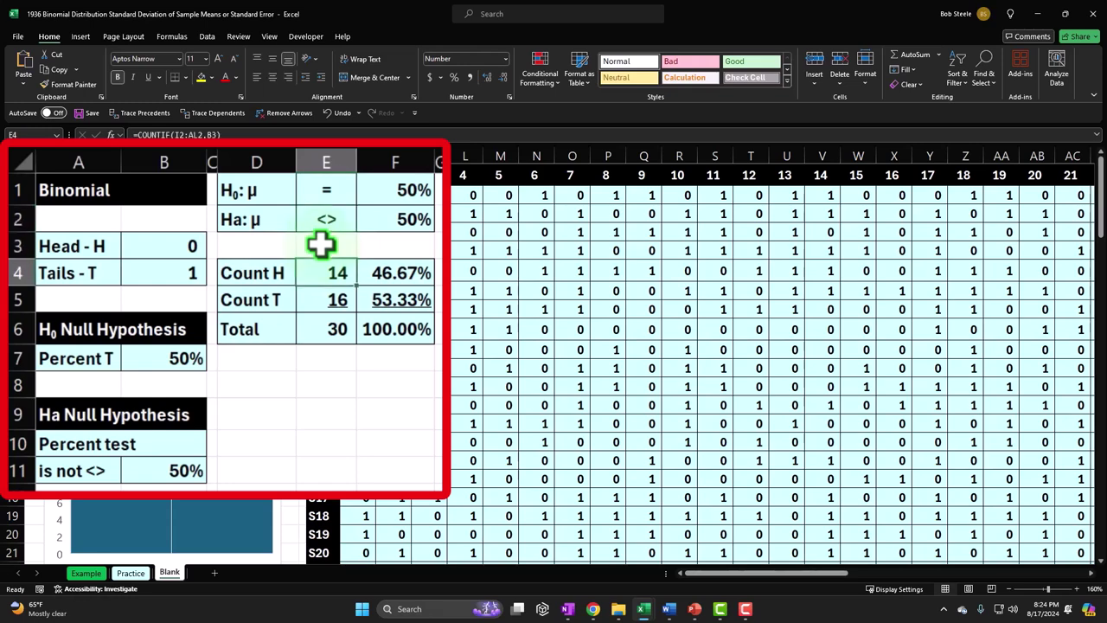
Step: Inspect the COUNTIF formulas for Count H in E4 and Count T in E5, keeping them as they are
double_click(337, 277)
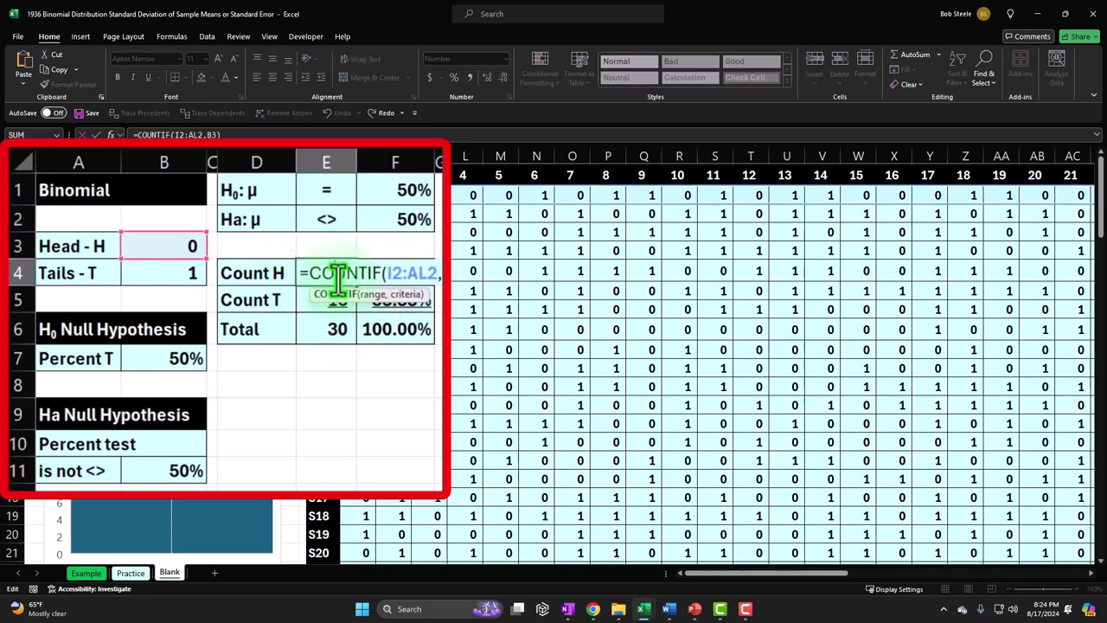
click(229, 250)
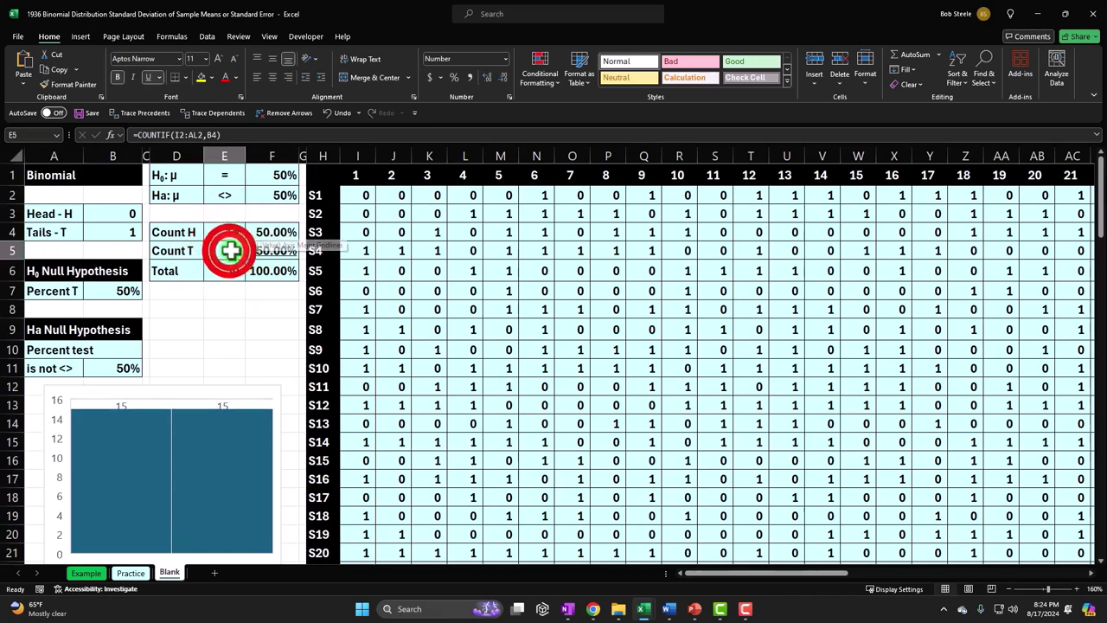
double_click(229, 251)
key(Return)
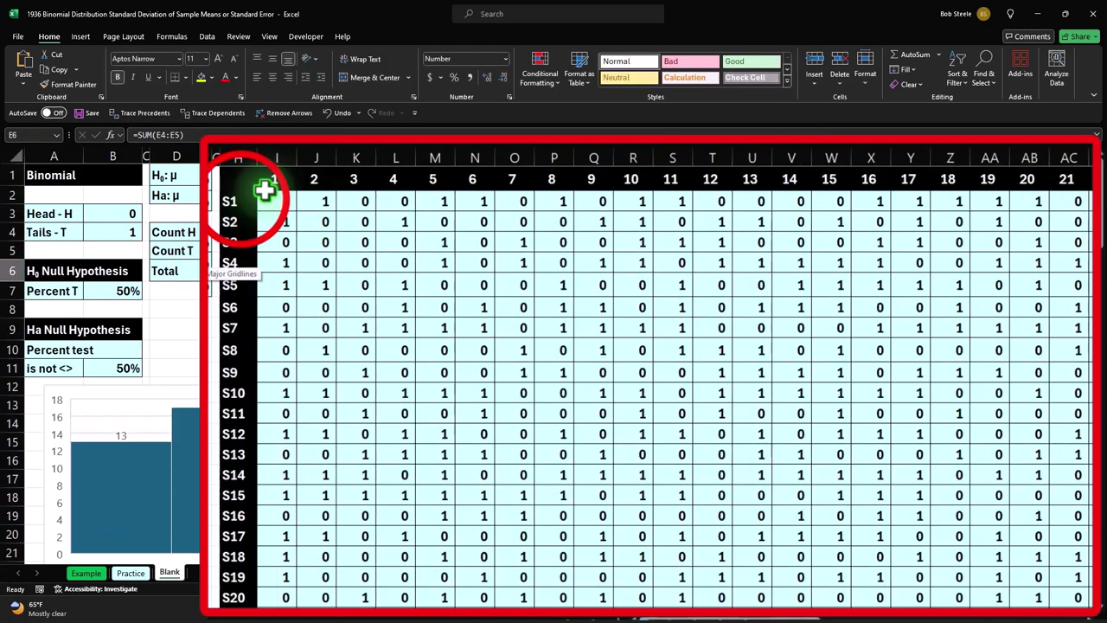
Step: Highlight the sample labels in column H and the coin flips of the first sample, I2:AL2
drag(243, 199, 238, 413)
drag(287, 208, 983, 195)
drag(1072, 197, 1030, 192)
key(ctrl+Home)
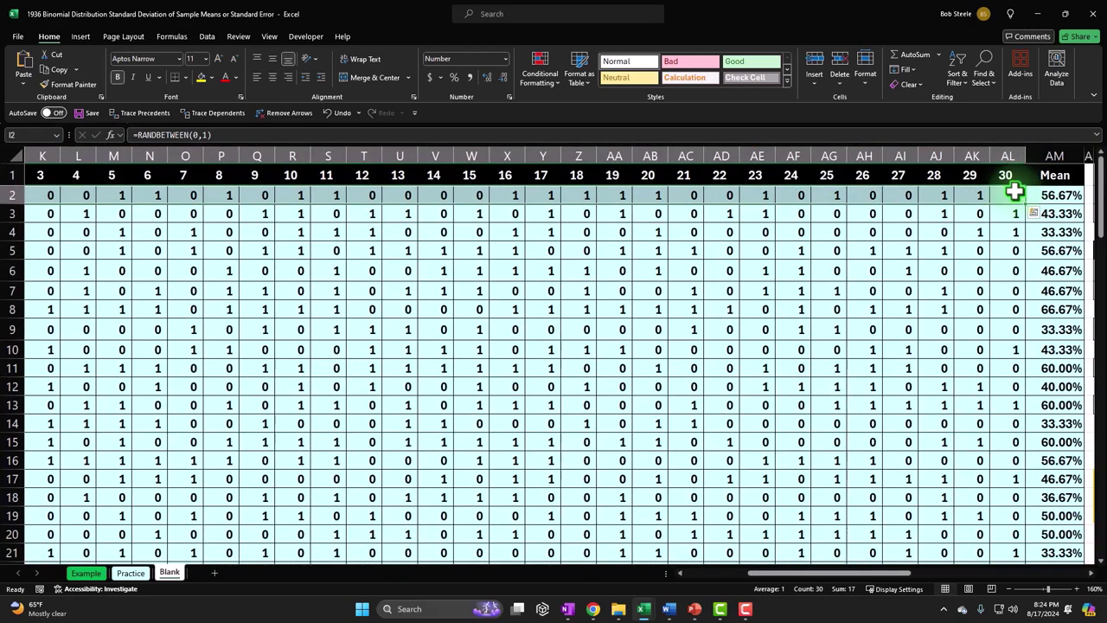
Step: Highlight all the sample labels from S1 to S100 in column H and return to the first rows
key(Right)
key(Right)
key(Right)
key(Right)
key(Right)
key(Right)
key(Right)
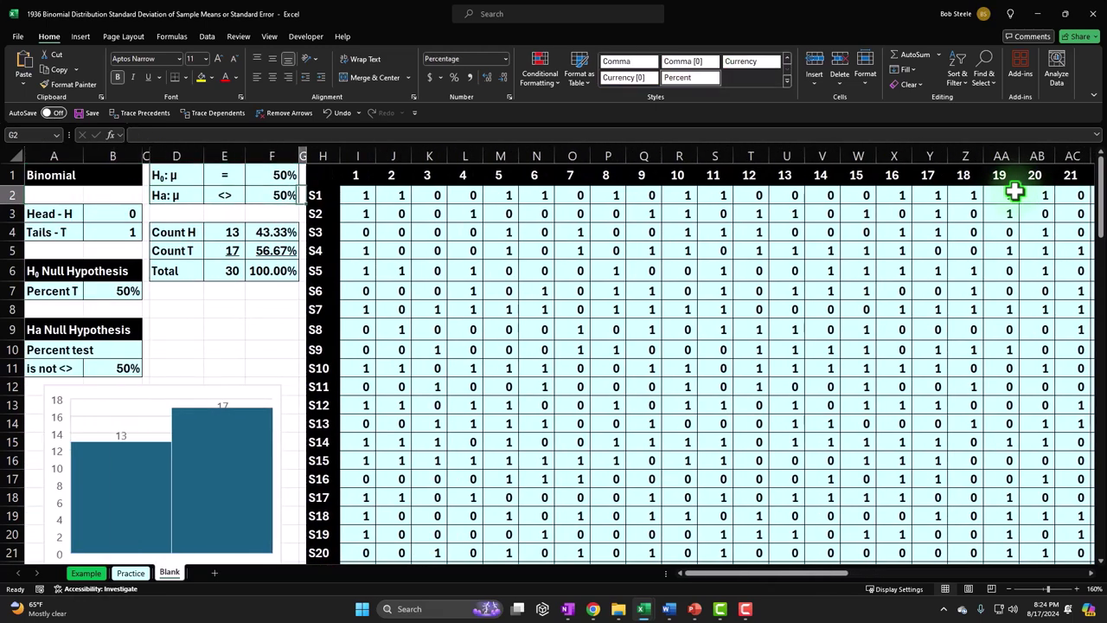
key(ctrl+shift+Down)
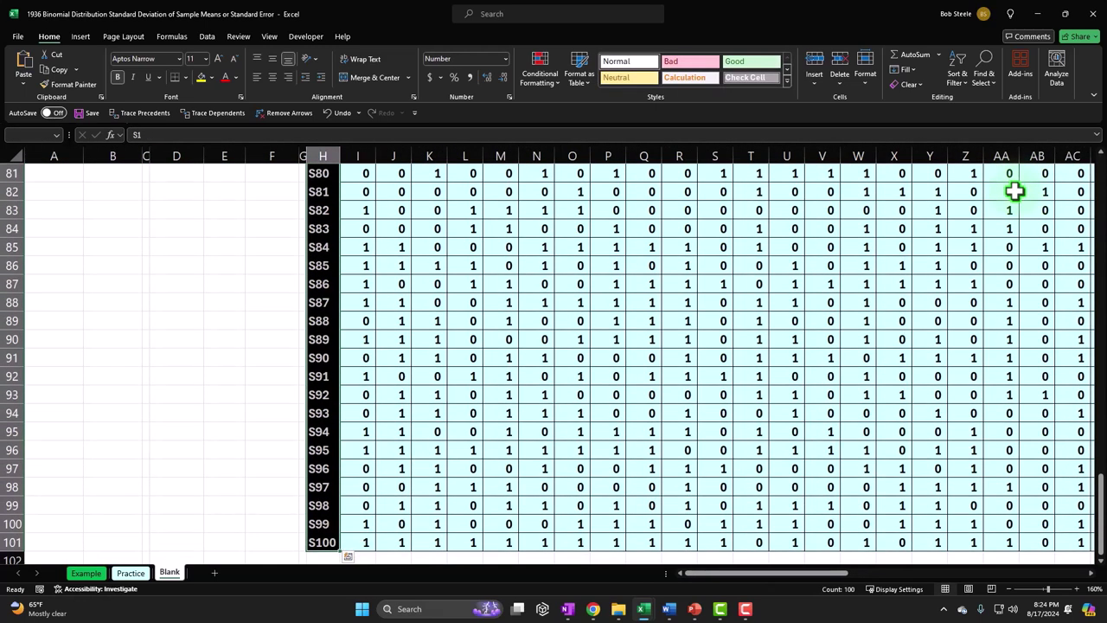
scroll(390, 276, up, 20)
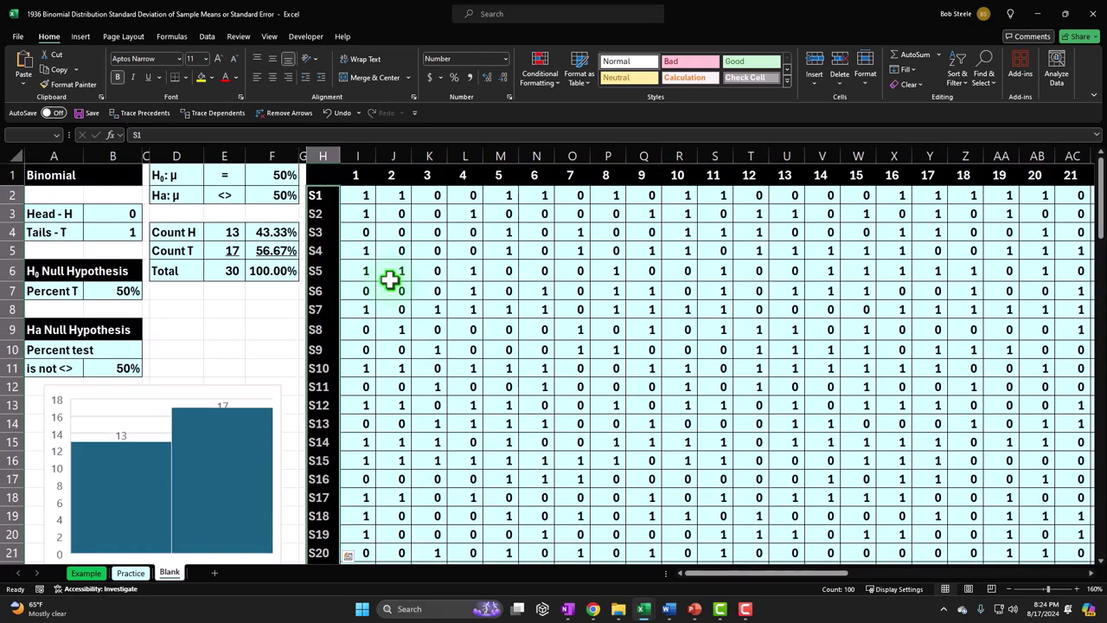
Step: Review the COUNTIF formulas for heads in E4 and tails in E5, keeping both formulas as they are
click(271, 291)
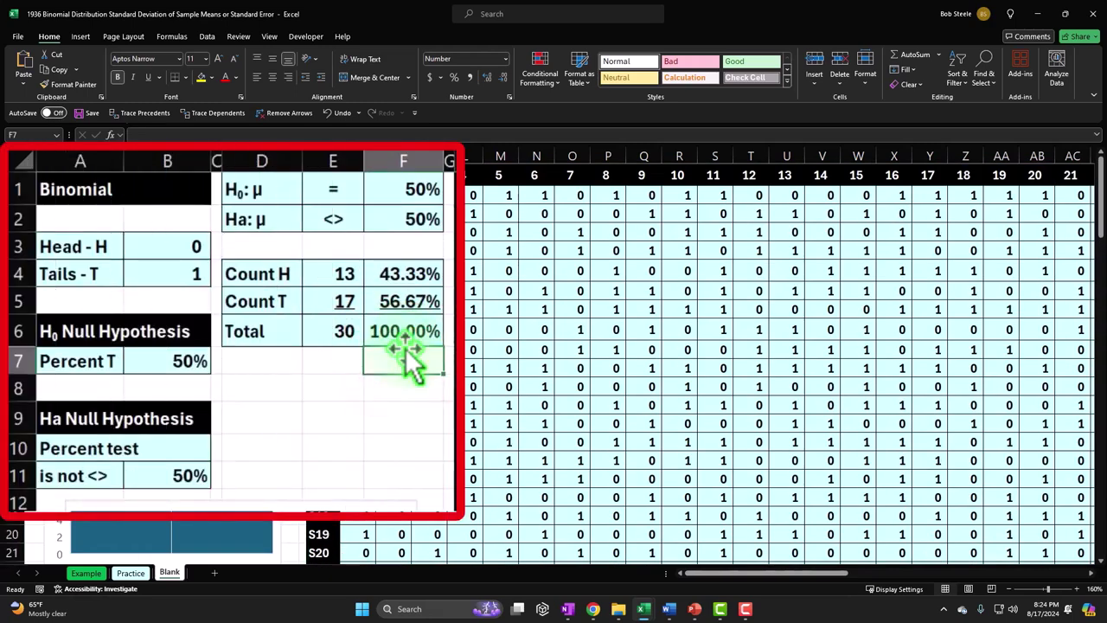
double_click(332, 272)
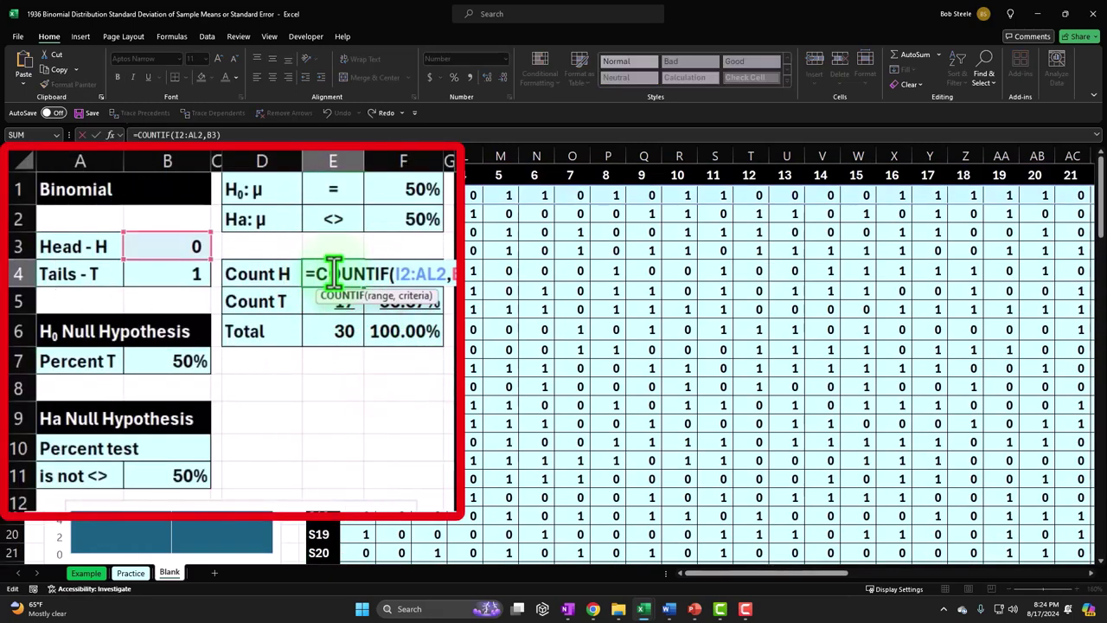
click(333, 302)
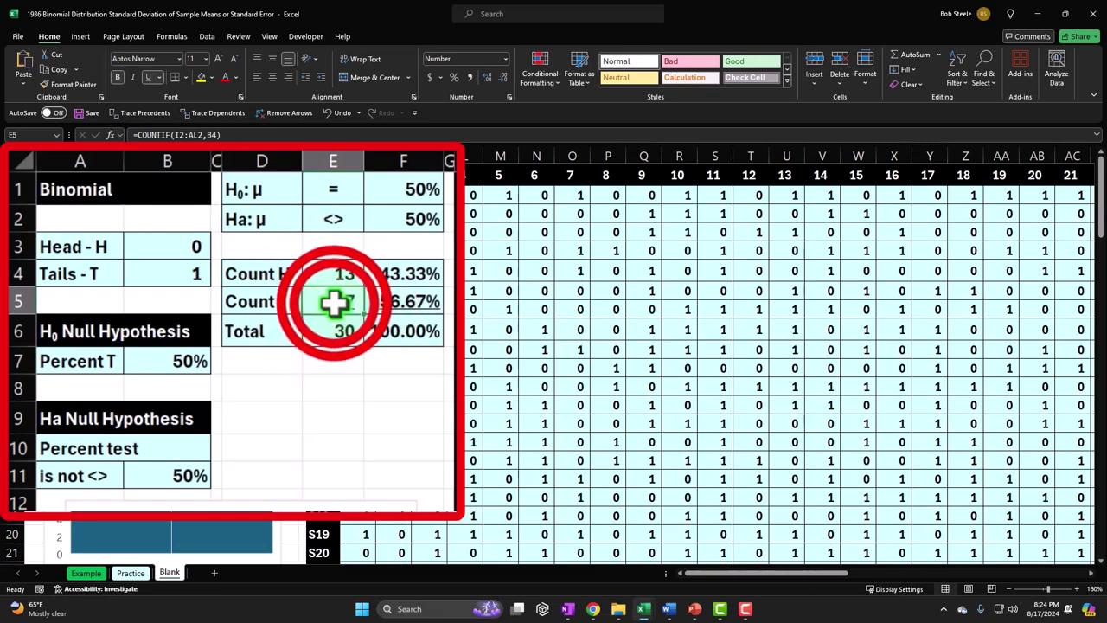
double_click(333, 302)
key(Return)
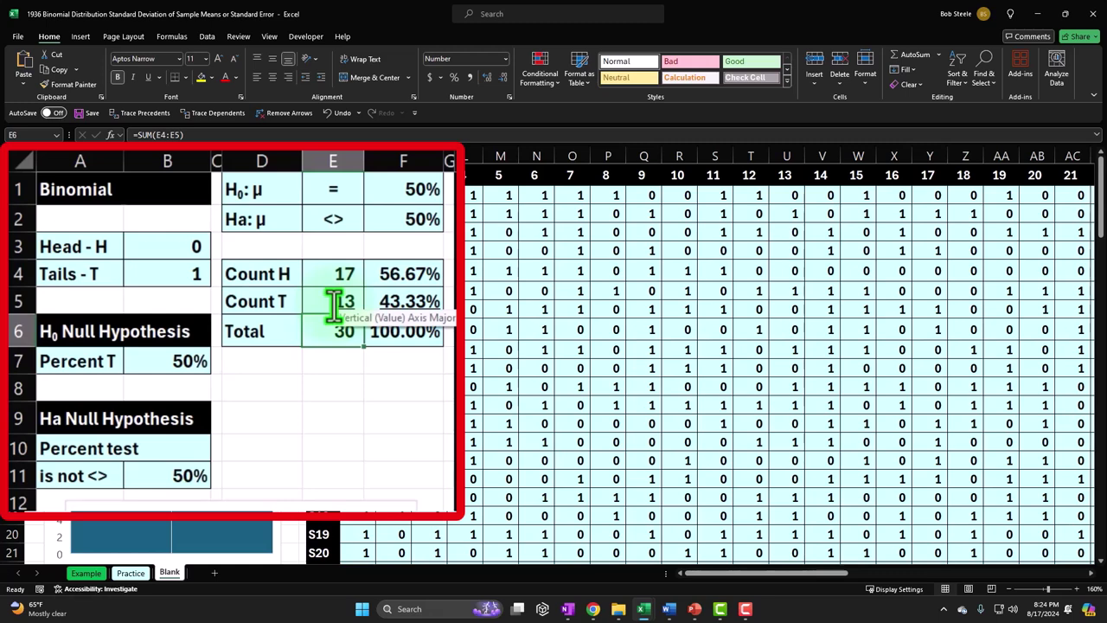
click(346, 375)
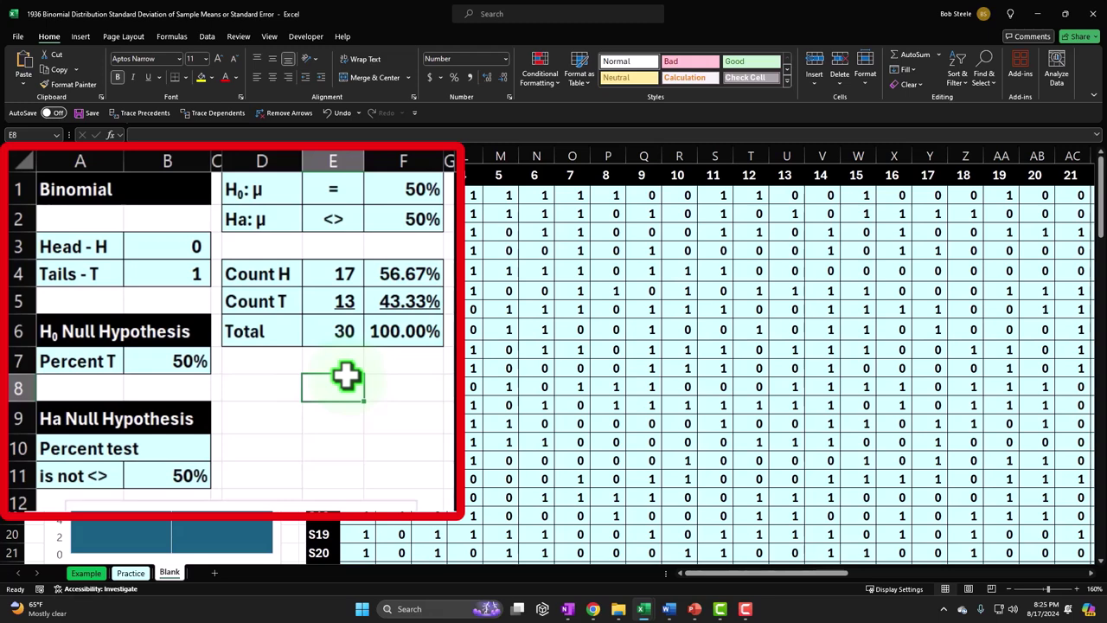
Step: Trace the first sample's random coin flips across row 2 from I2 to its AVERAGE formula in AM2
click(362, 196)
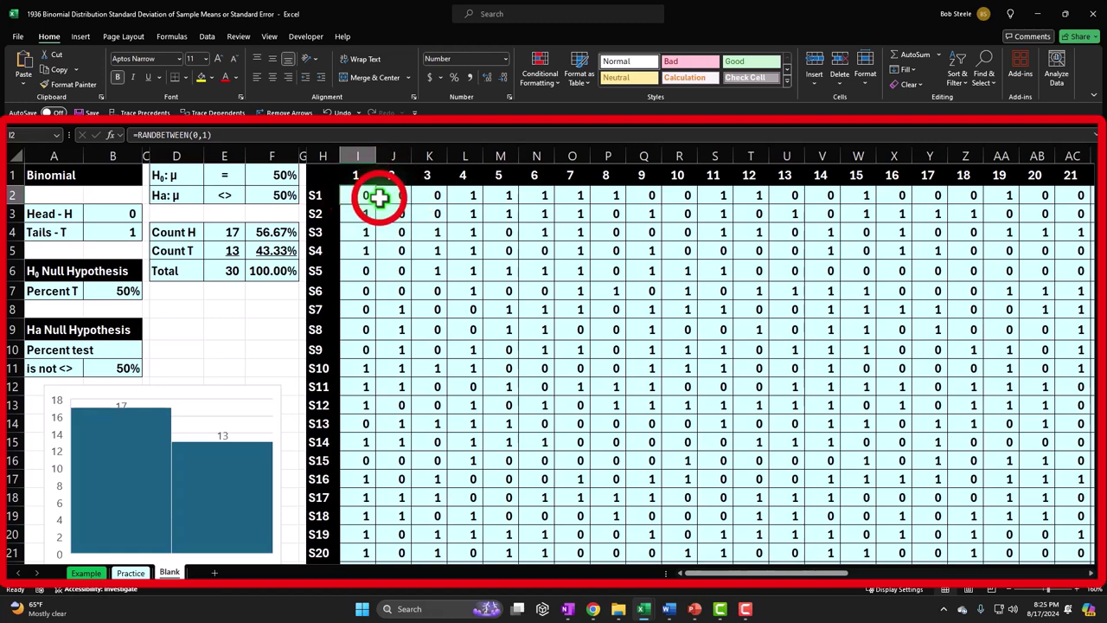
click(379, 197)
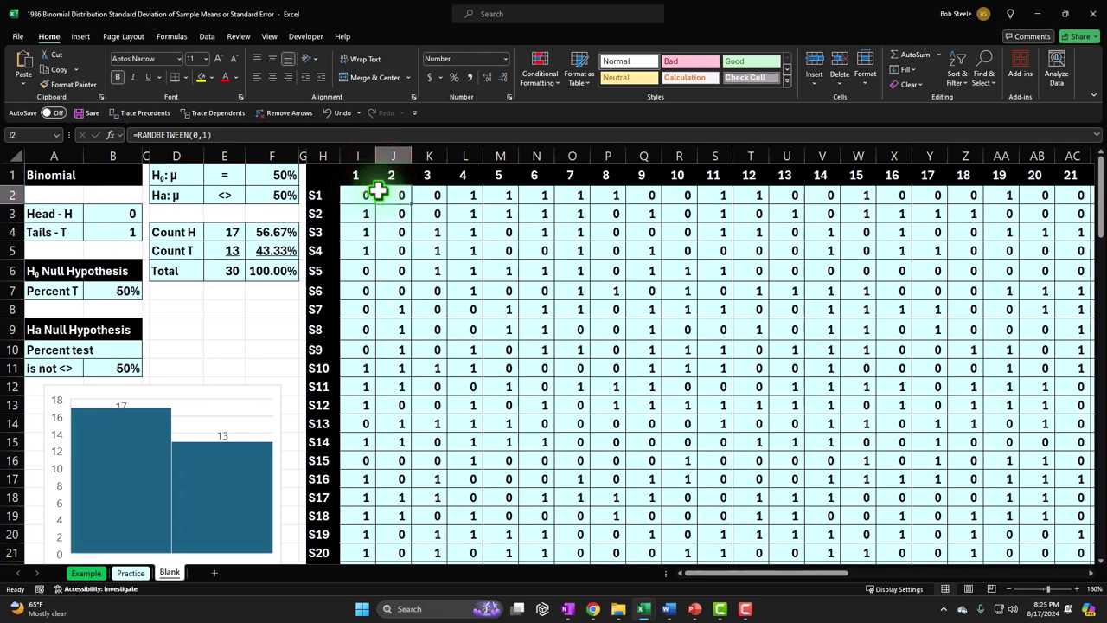
key(Right)
key(Right)
key(Right)
key(Right)
key(Right)
key(Right)
key(Right)
key(Right)
key(Right)
key(Right)
key(Right)
key(Right)
key(Right)
key(Right)
key(Right)
key(Right)
key(Right)
key(Right)
key(Right)
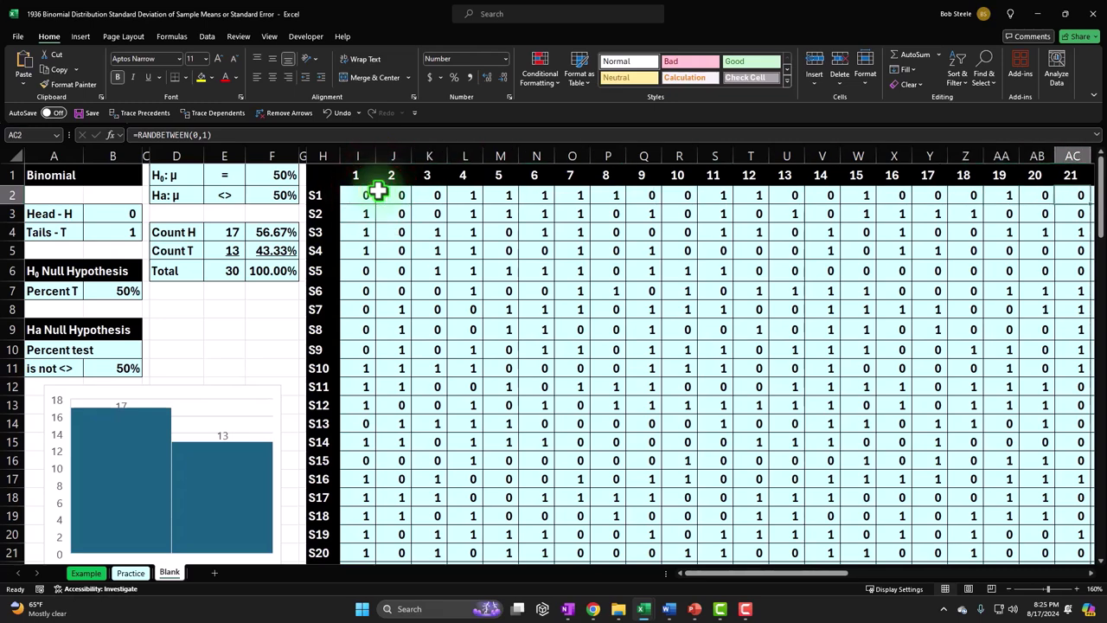
key(Right)
key(Right)
key(Right)
key(Right)
key(Right)
key(Right)
key(Right)
key(Right)
key(Right)
key(Right)
key(Right)
key(Right)
key(Right)
key(Right)
click(837, 196)
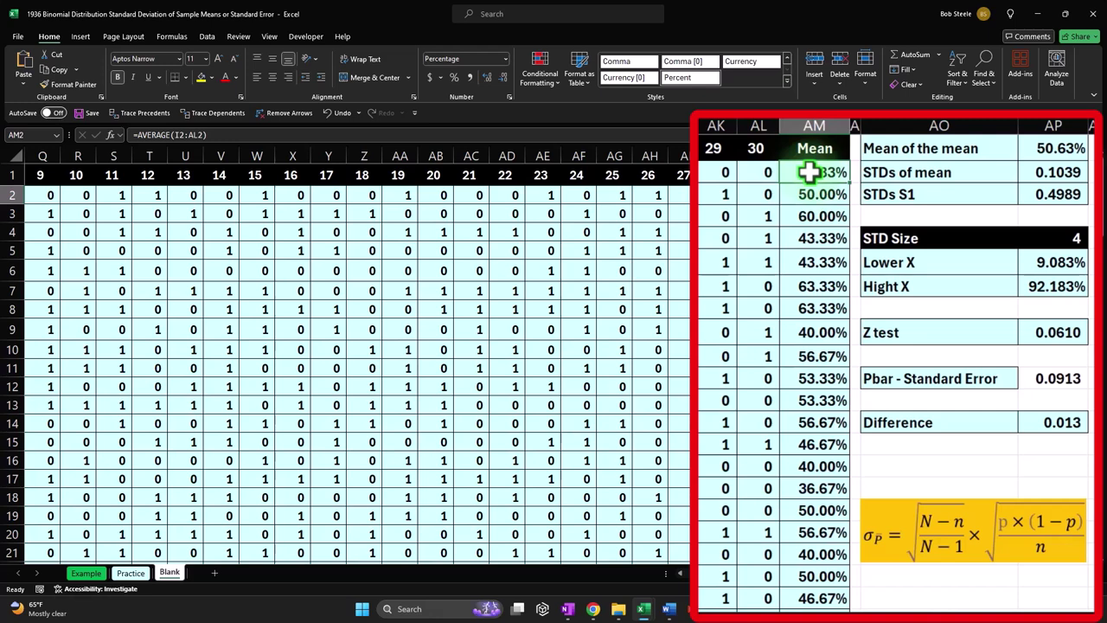
Step: Examine the sample averages in the Mean column AM against the last coin flips in column AL
drag(809, 172, 817, 444)
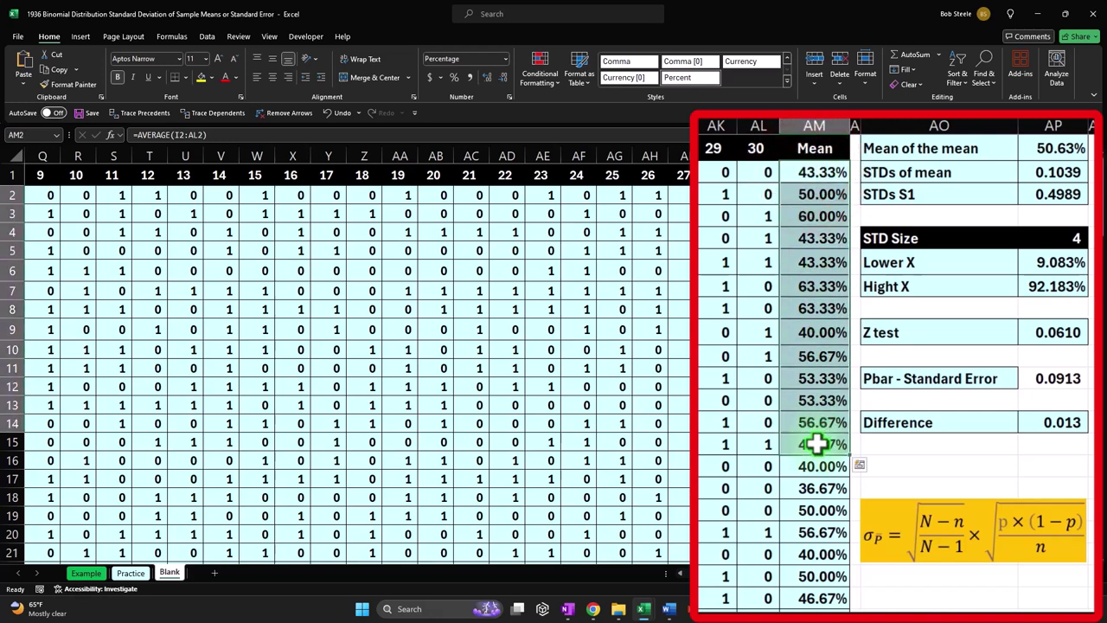
click(741, 172)
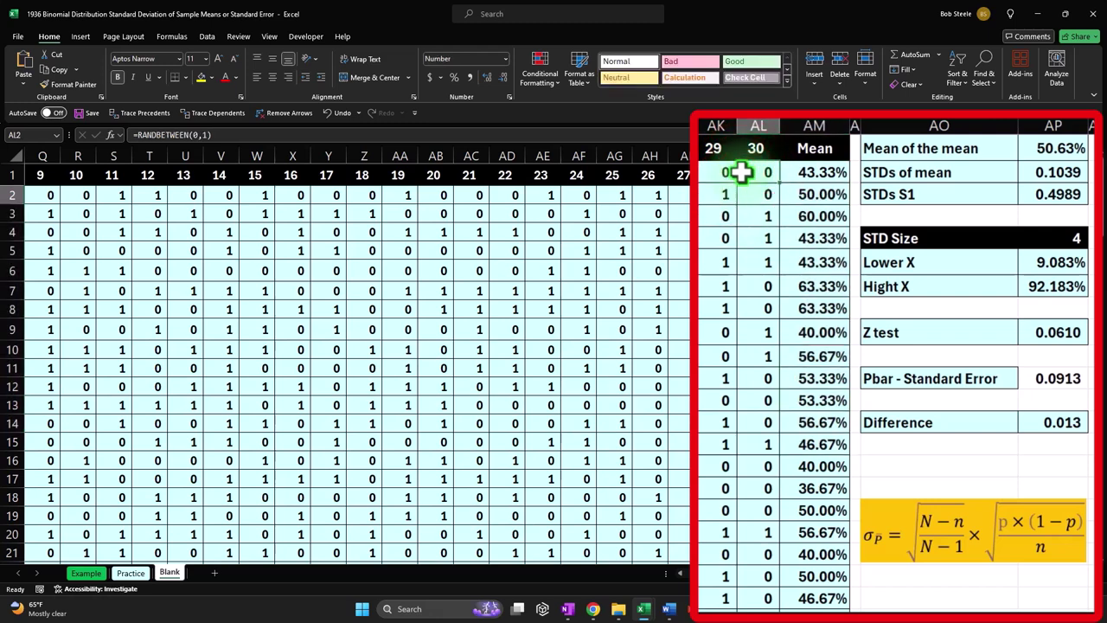
click(793, 173)
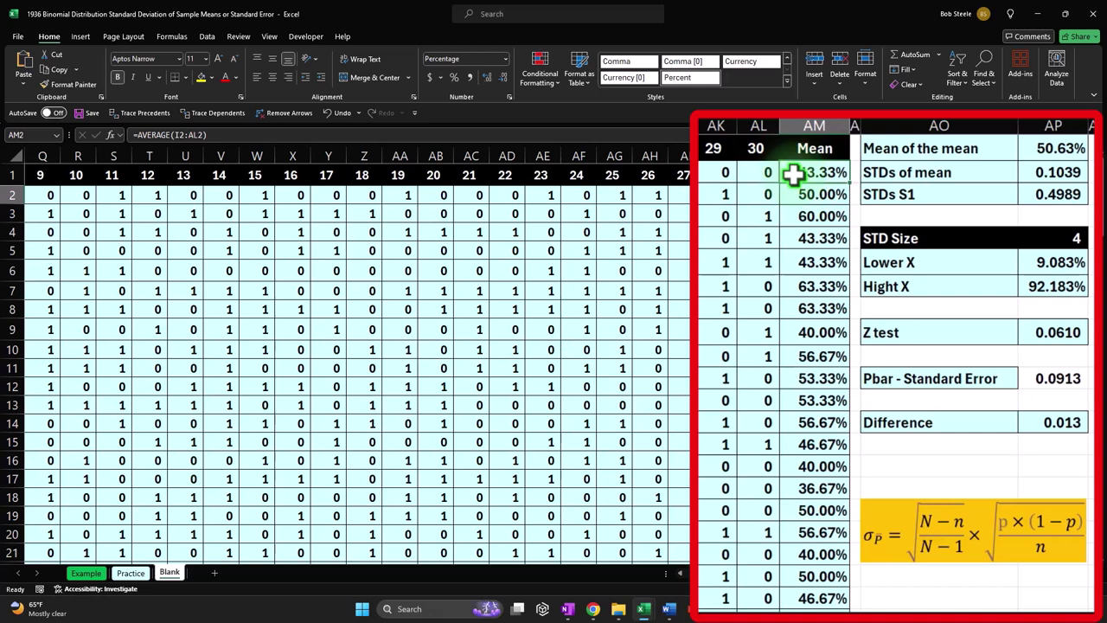
drag(793, 174, 793, 322)
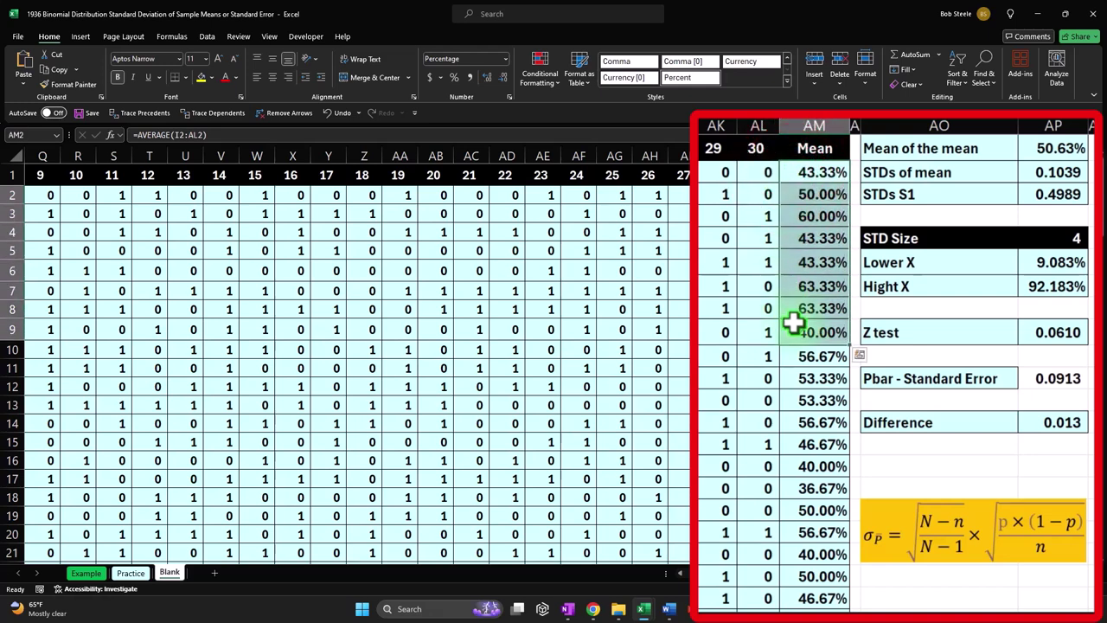
click(759, 187)
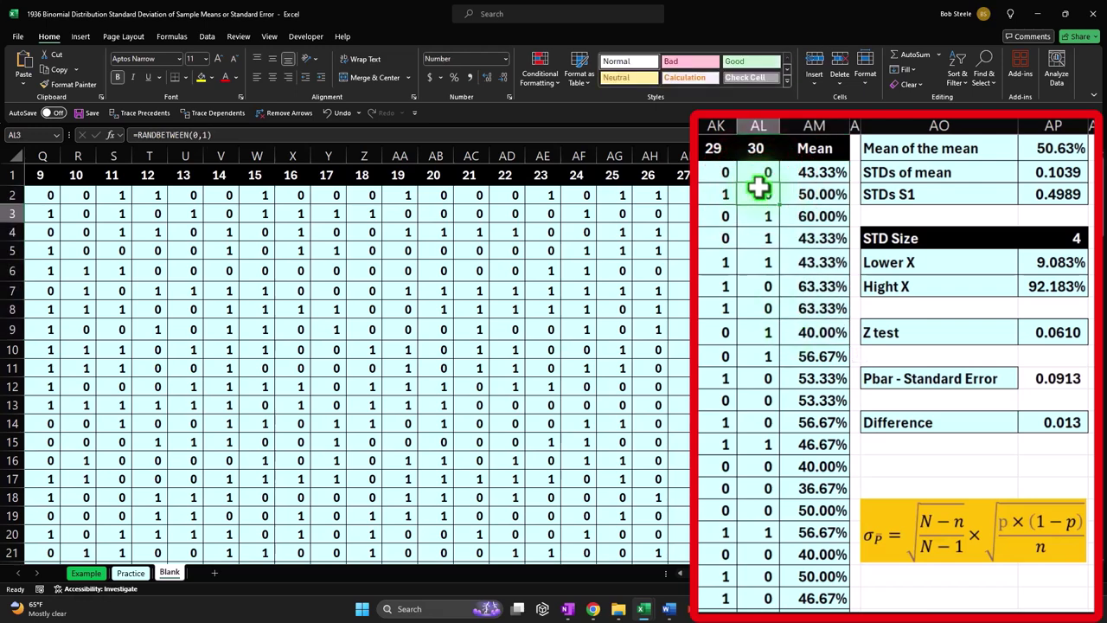
Step: Inspect the AVERAGE formula for the Mean of the mean in AP1, keeping it as it is
key(Right)
key(Right)
key(Right)
key(Right)
key(Right)
key(Right)
key(Right)
key(Right)
key(Right)
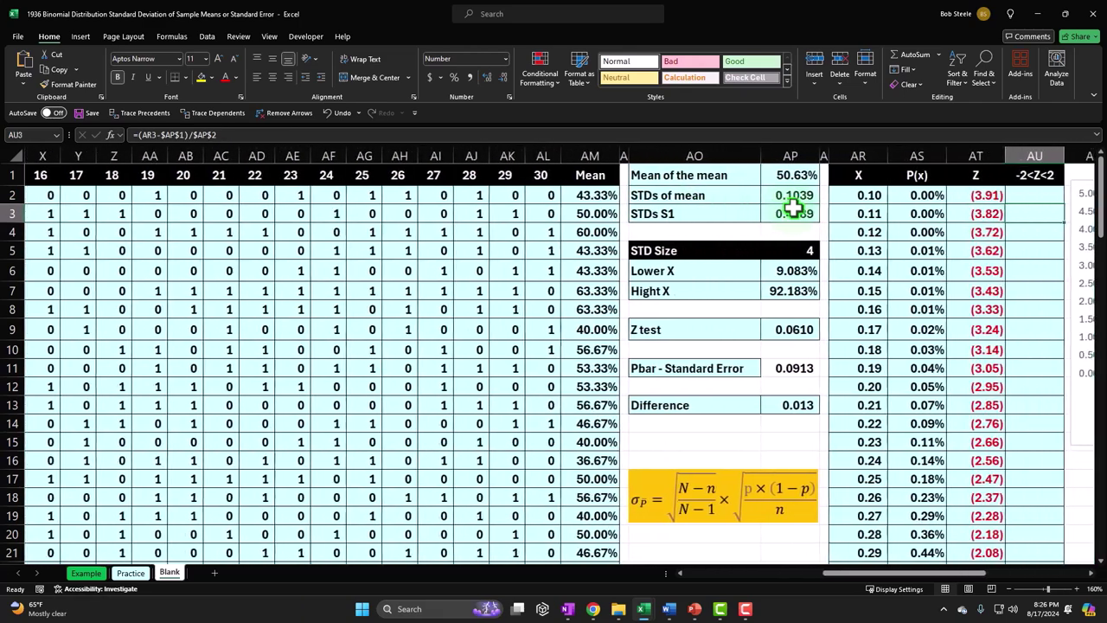
key(Right)
key(Right)
key(Right)
key(Right)
key(Right)
key(Right)
key(Right)
key(Right)
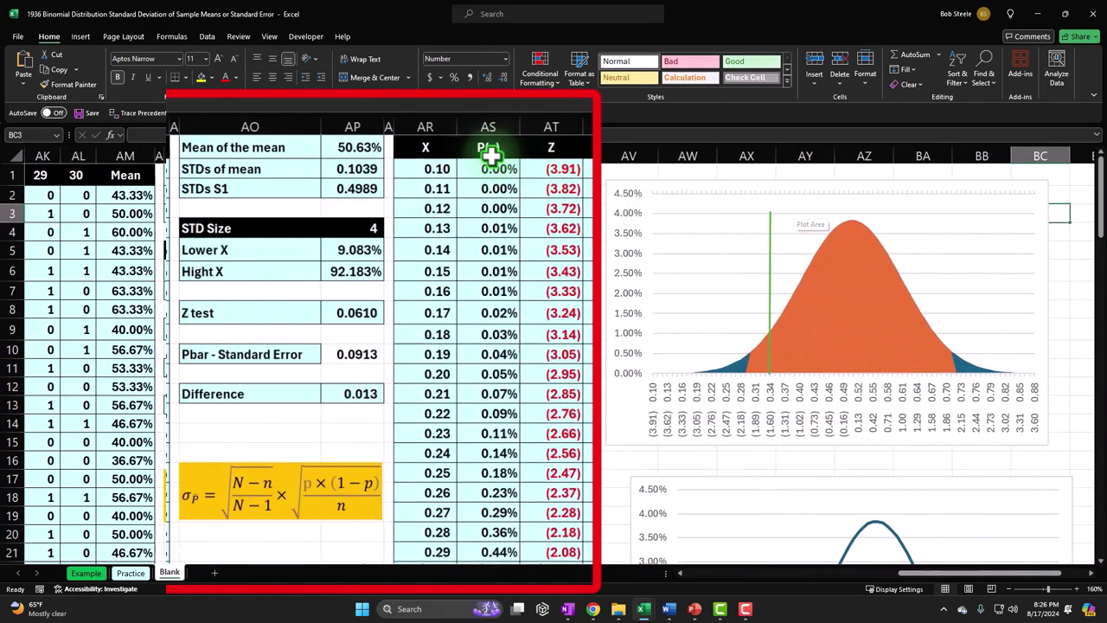
double_click(361, 151)
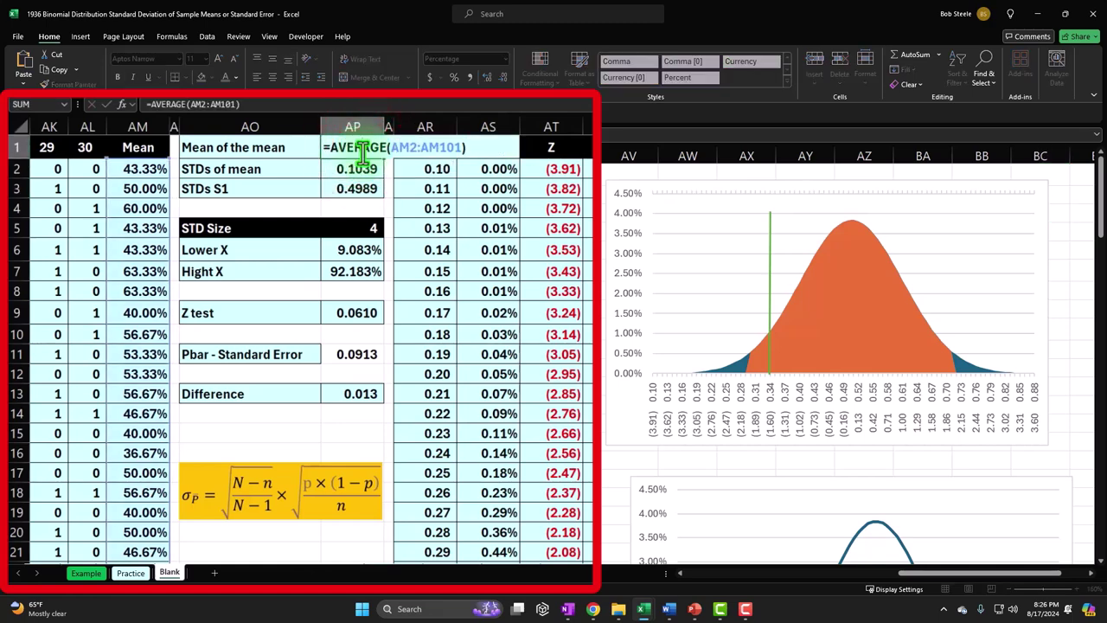
key(Return)
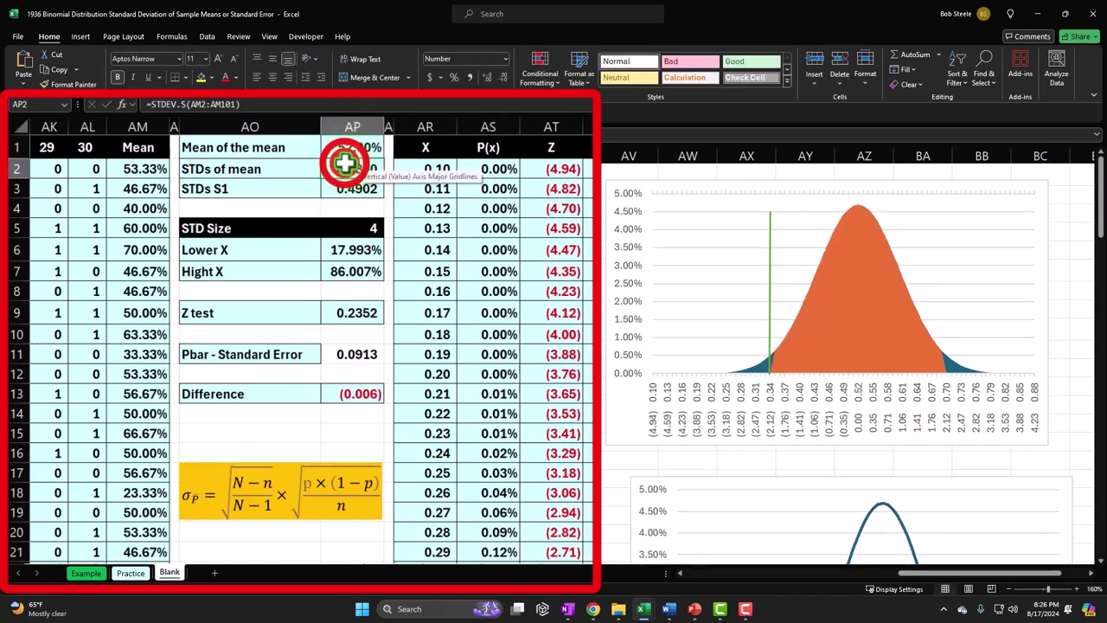
Step: Inspect the standard deviation formulas for STDs of mean in AP2 and STDs S1 in AP3, leaving both as they are
double_click(343, 169)
key(Return)
click(345, 166)
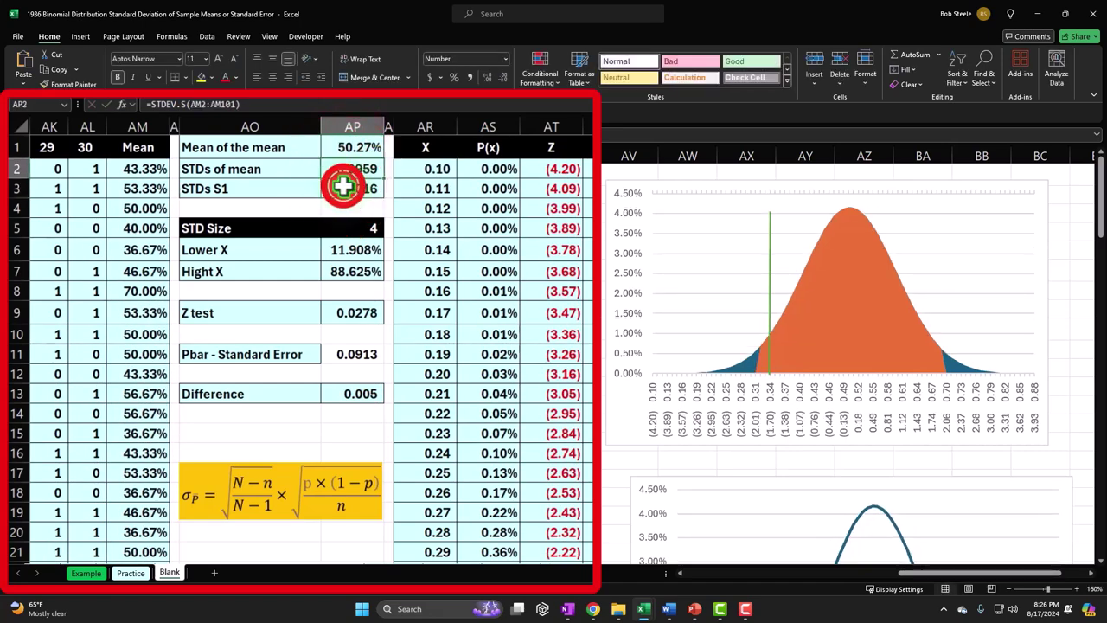
double_click(343, 188)
key(Return)
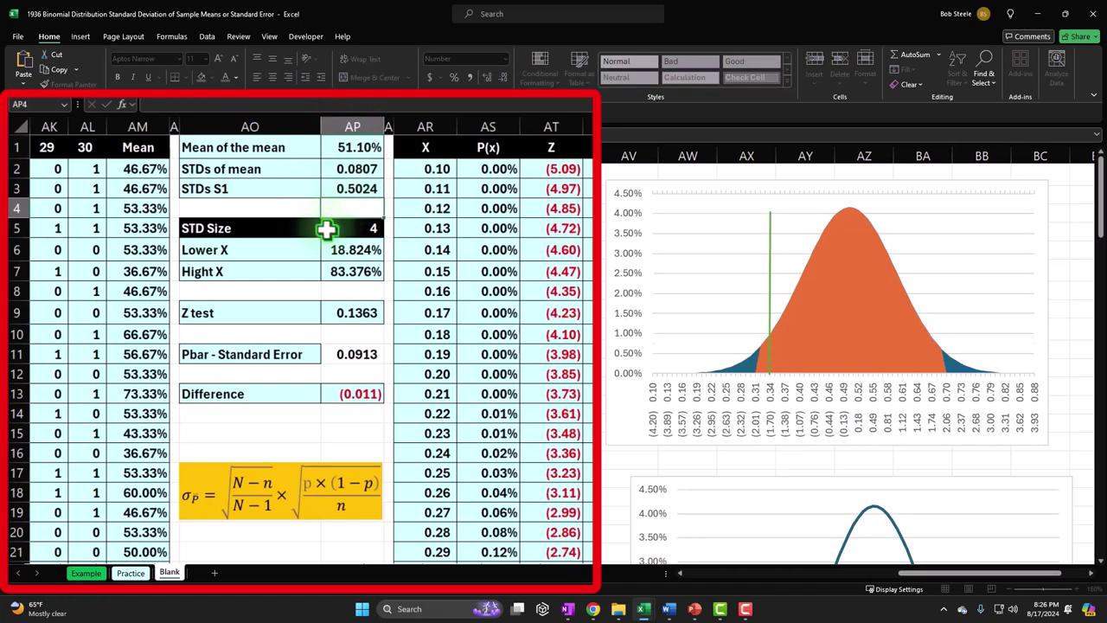
Step: Inspect the square-root formula for Pbar - Standard Error in AP11, keeping it as it is
click(336, 355)
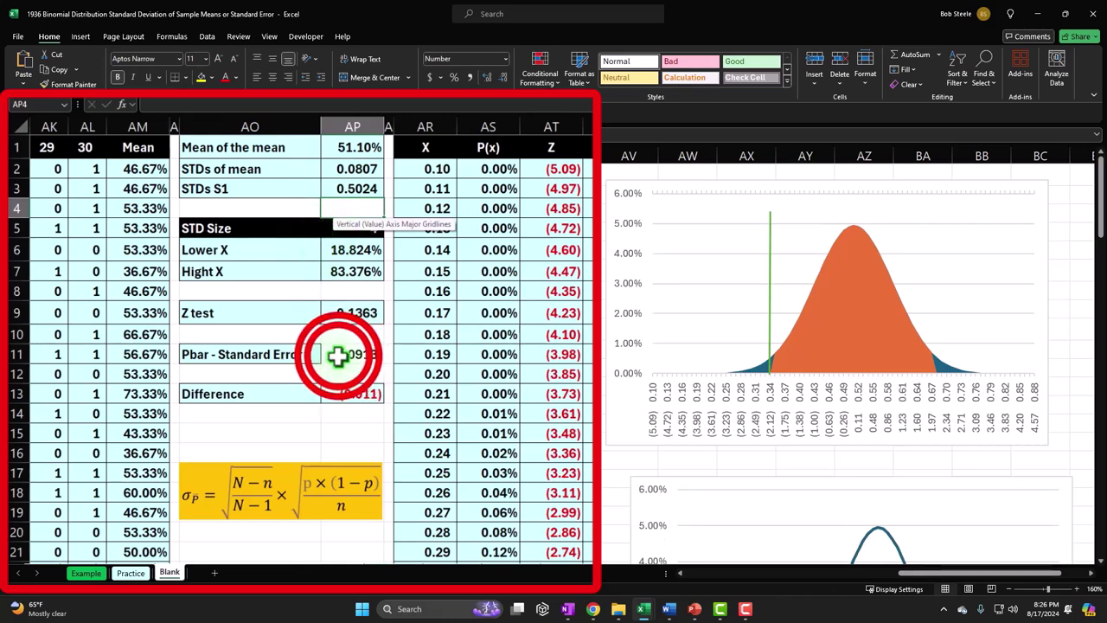
double_click(338, 355)
key(ctrl+Return)
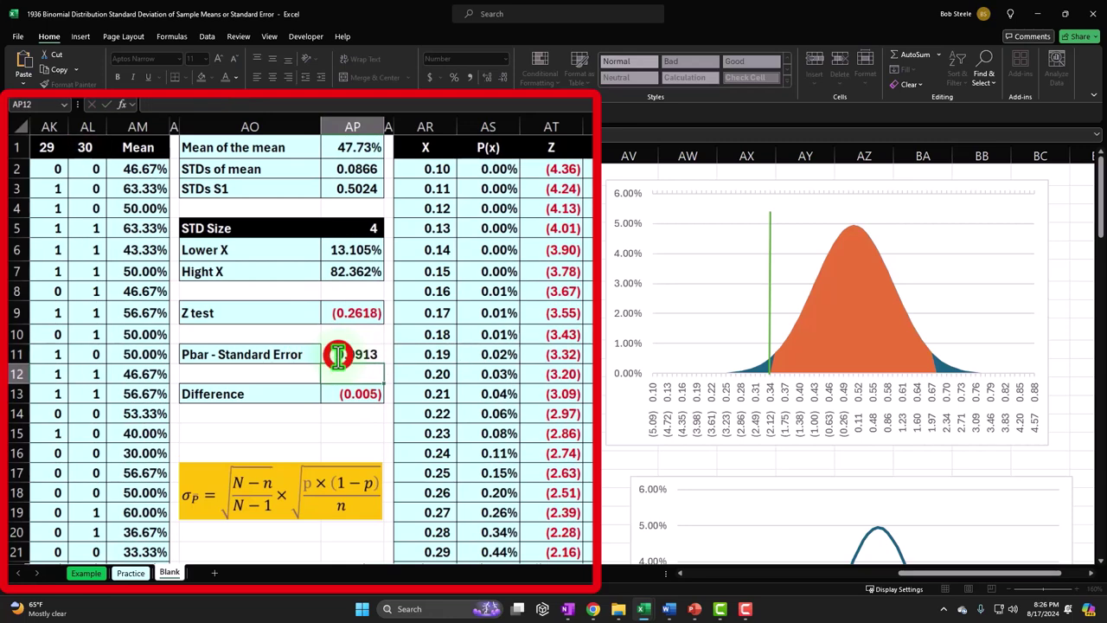
Step: Format the Pbar - Standard Error result in AP11 with a fill colour and borders matching the other result cells
click(211, 77)
click(214, 193)
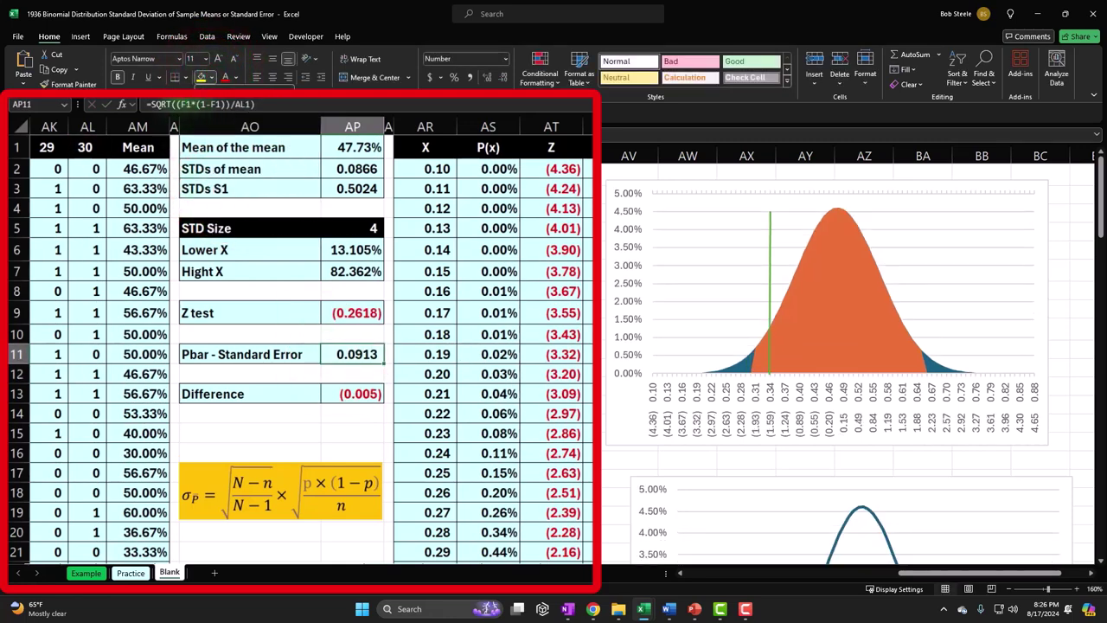
click(187, 77)
Step: Compare the first sample means in AM1:AM6 with the Pbar - Standard Error formula in AP11
click(130, 149)
drag(129, 149, 141, 248)
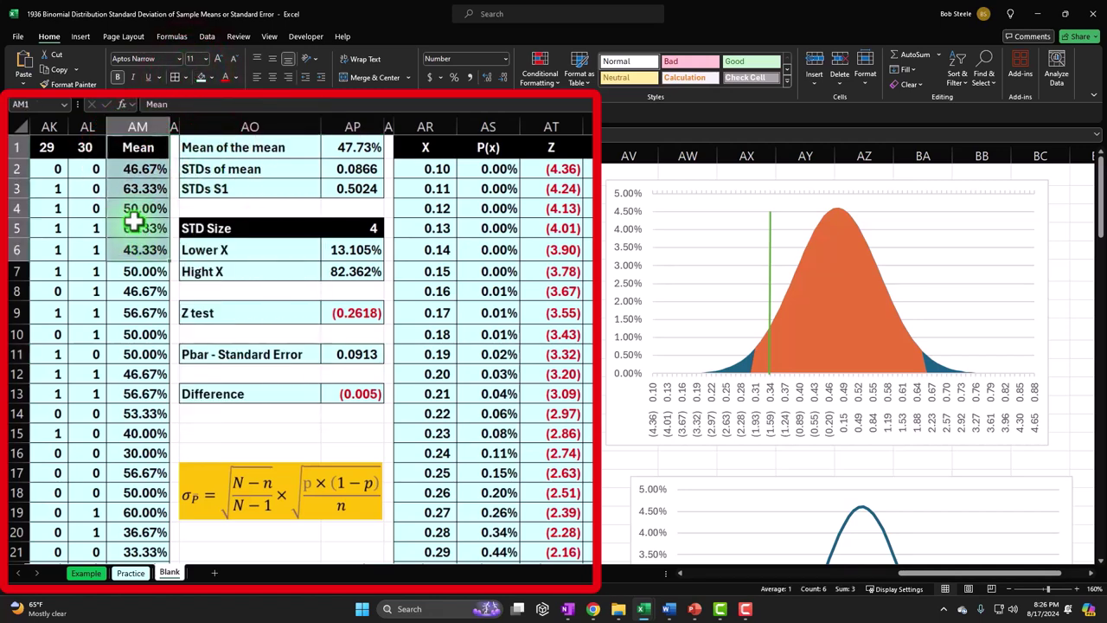
click(242, 370)
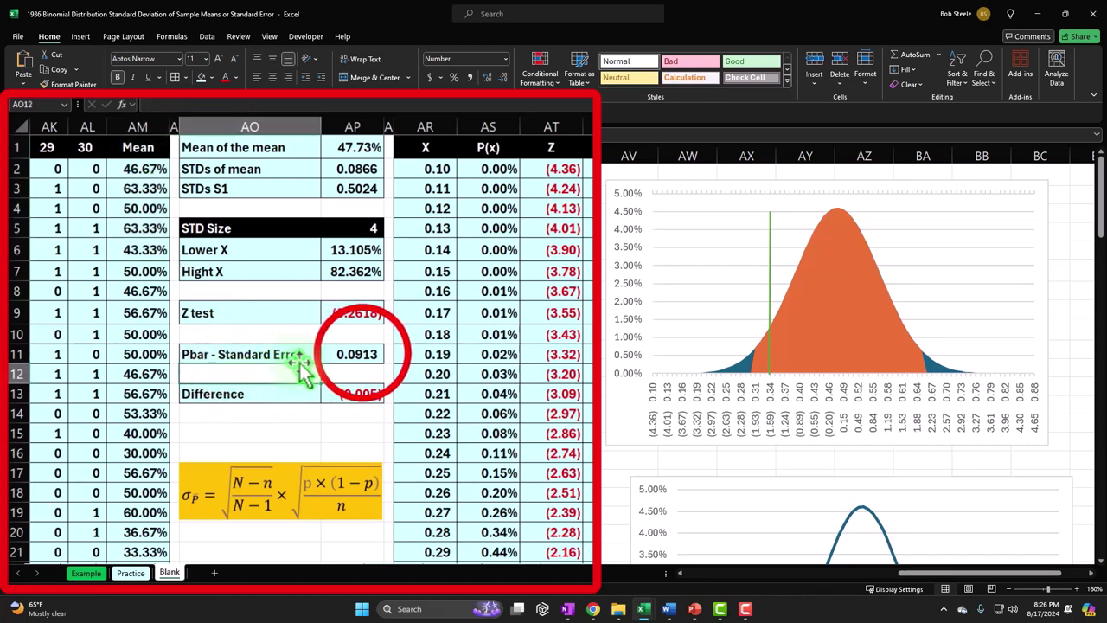
click(360, 354)
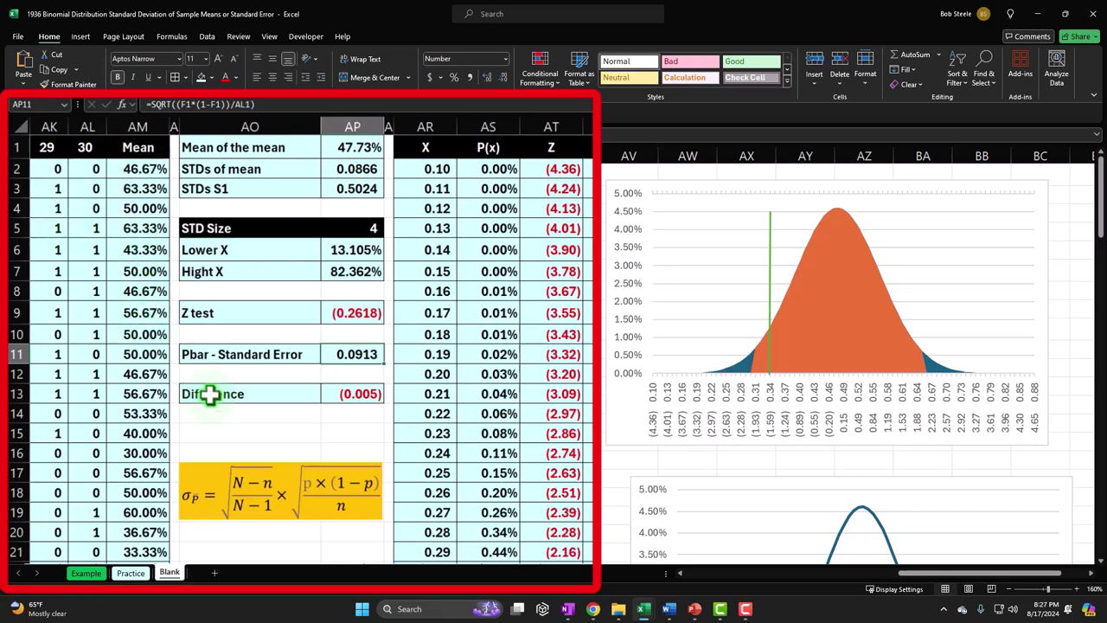
Step: Examine the standard error equation box, the Difference formula in AP13 and the sample size in AL1
click(212, 461)
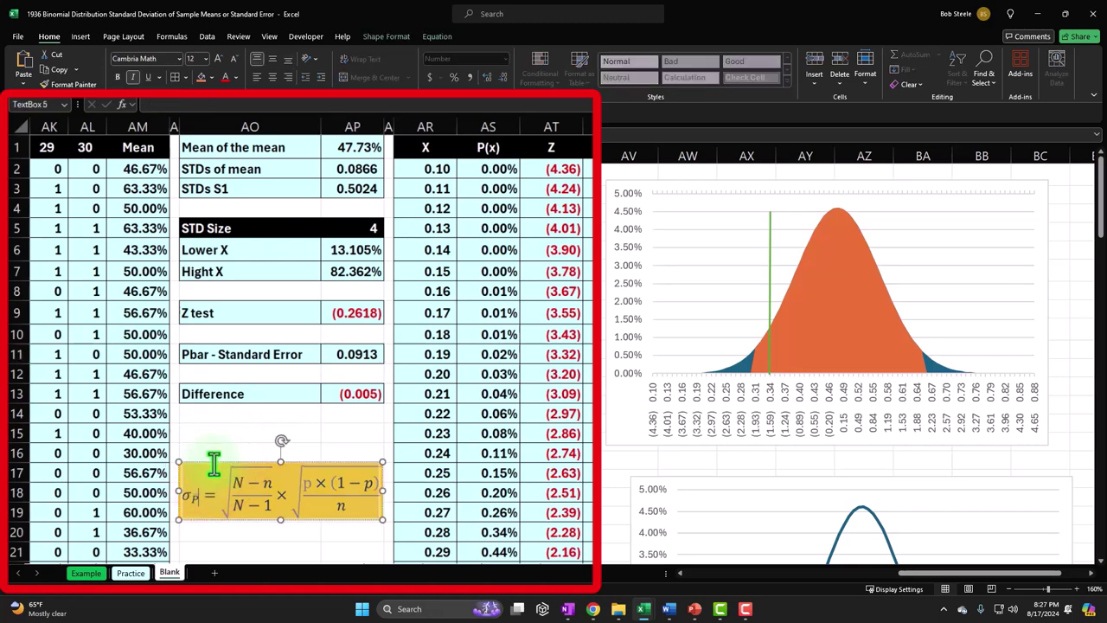
click(334, 394)
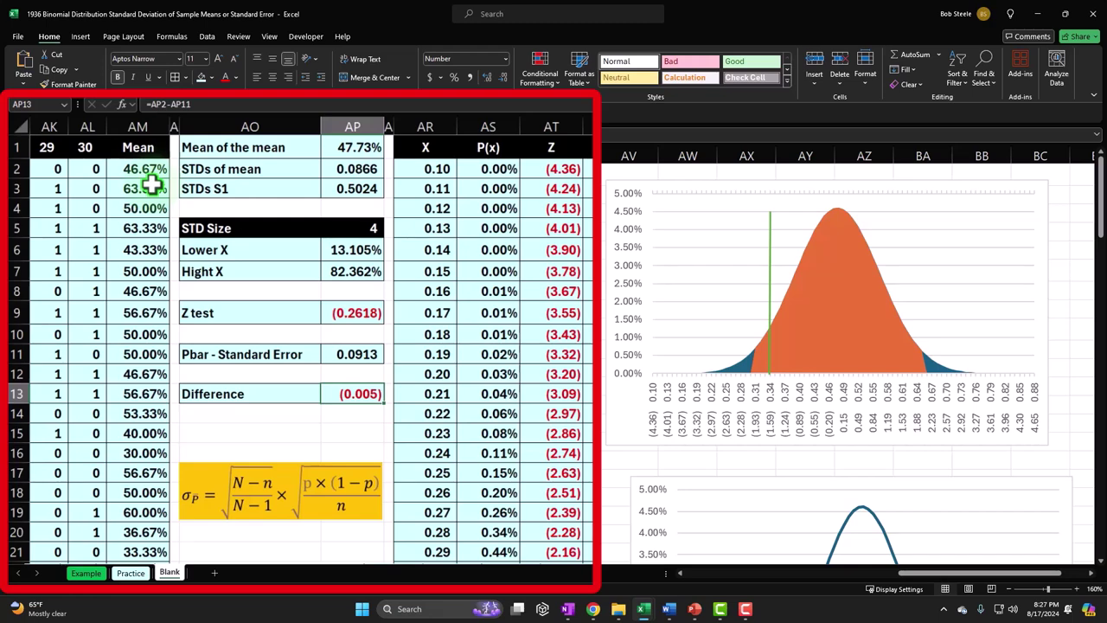
click(86, 147)
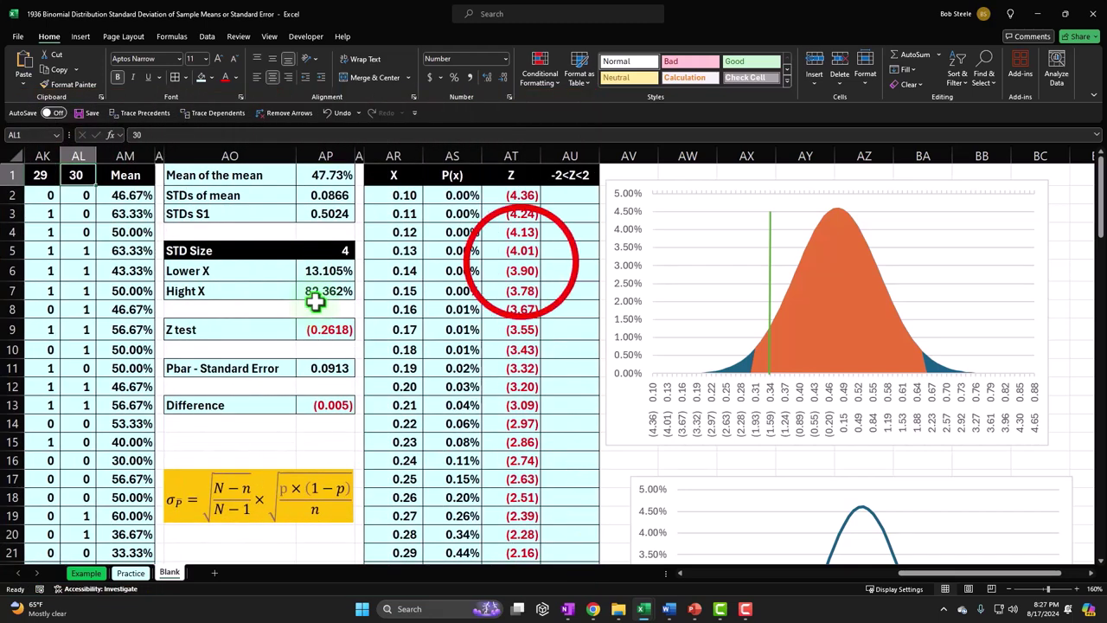
Step: Examine the bell curve chart's shaded -2<Z<2 area and the IF formula behind it in AU9
click(651, 404)
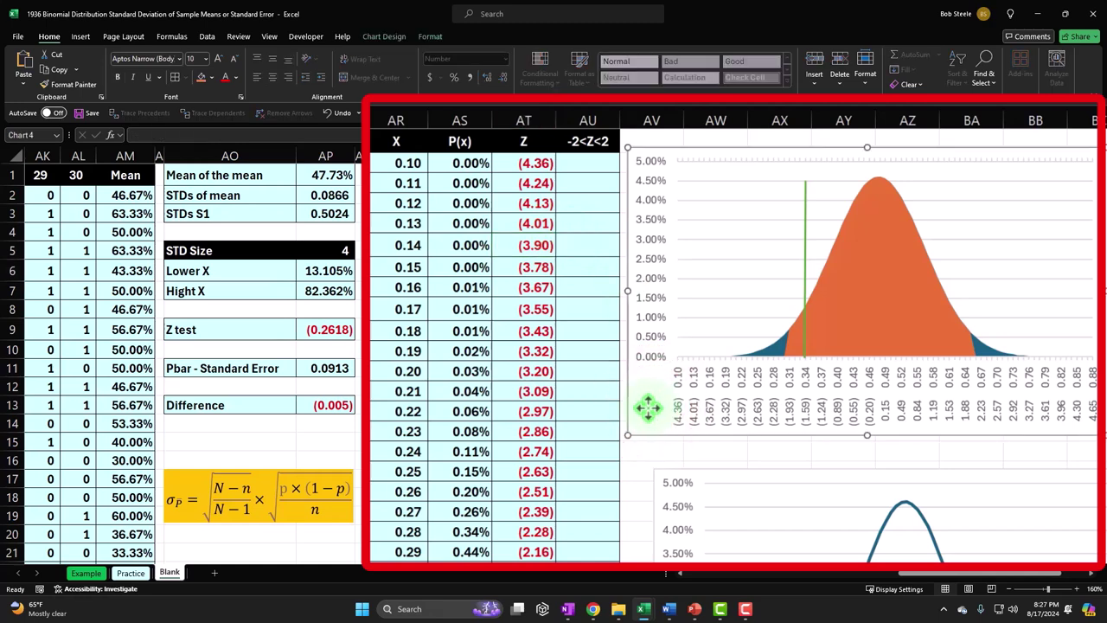
mouse_move(941, 305)
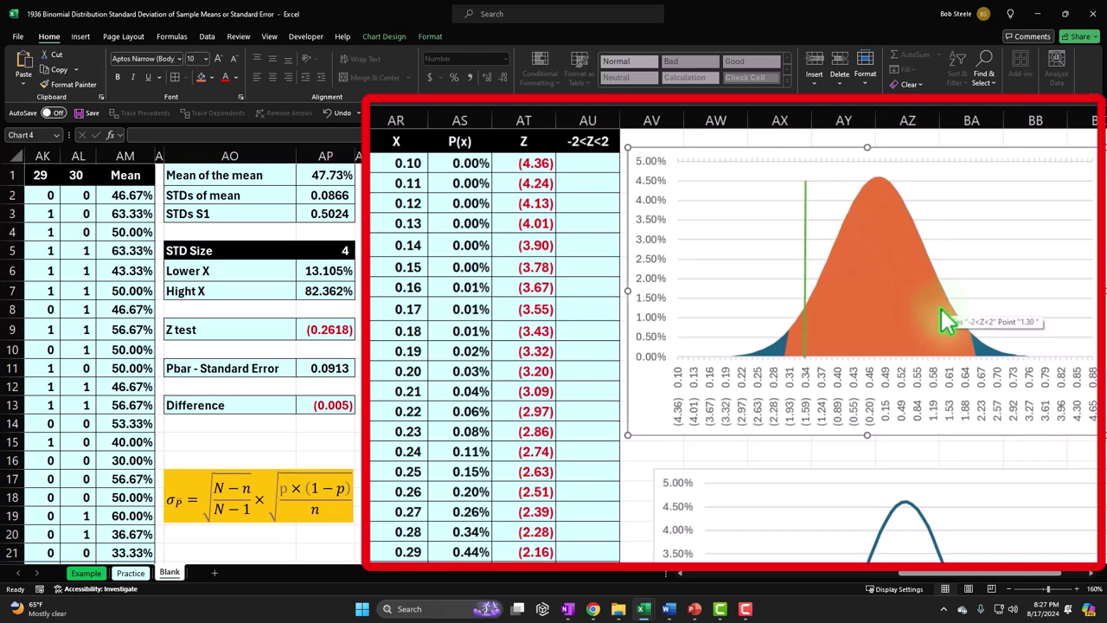
click(569, 313)
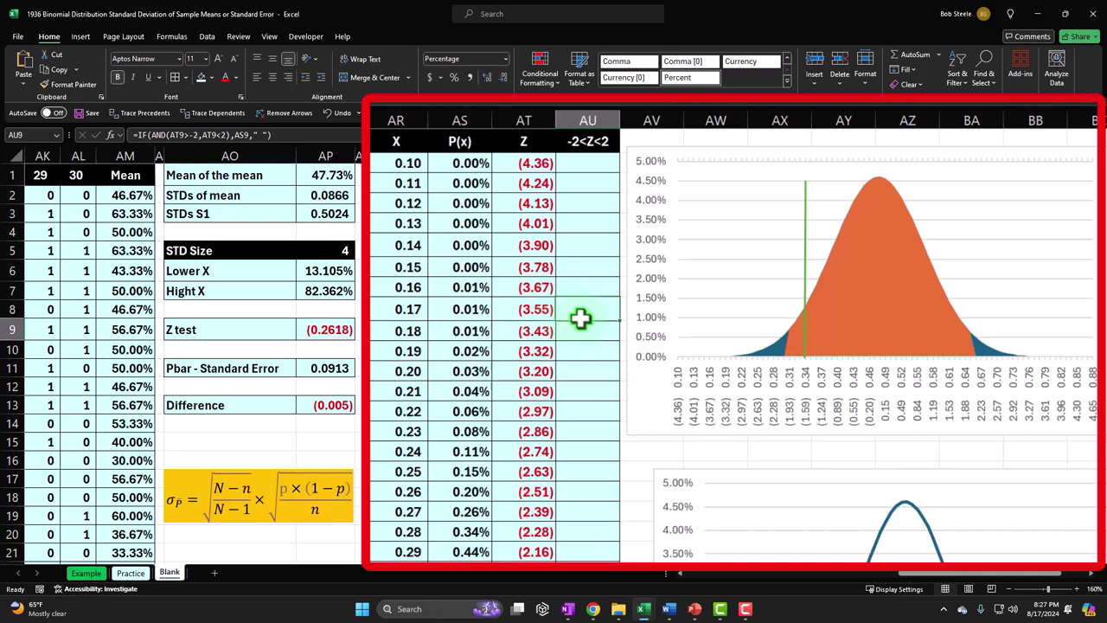
Step: Move the green vertical line on the upper bell curve chart to the centre of the curve
click(803, 225)
drag(803, 226, 839, 251)
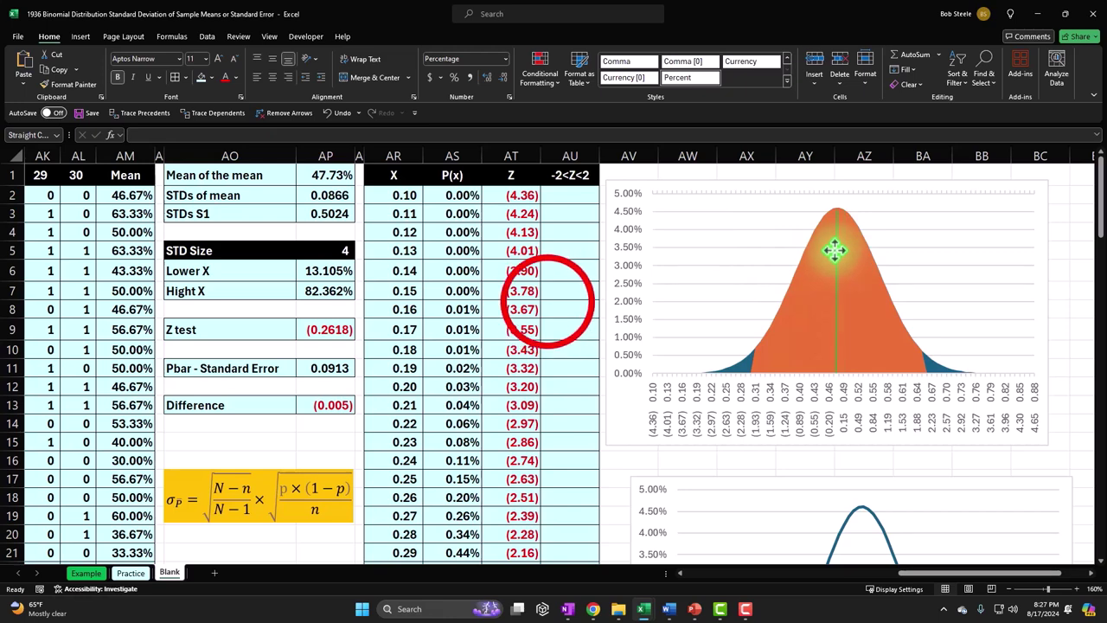
click(576, 308)
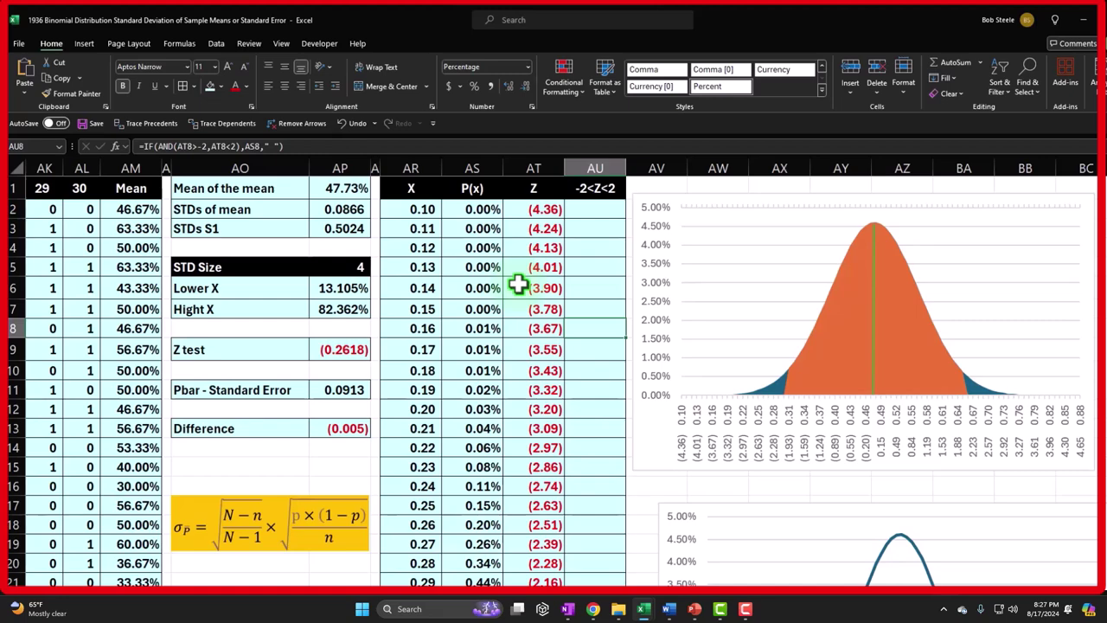
Step: Select the empty cell BD1 beyond the bell curve charts
key(Right)
key(Right)
key(Right)
key(Right)
key(Right)
key(Right)
key(Right)
key(Right)
key(Right)
key(Right)
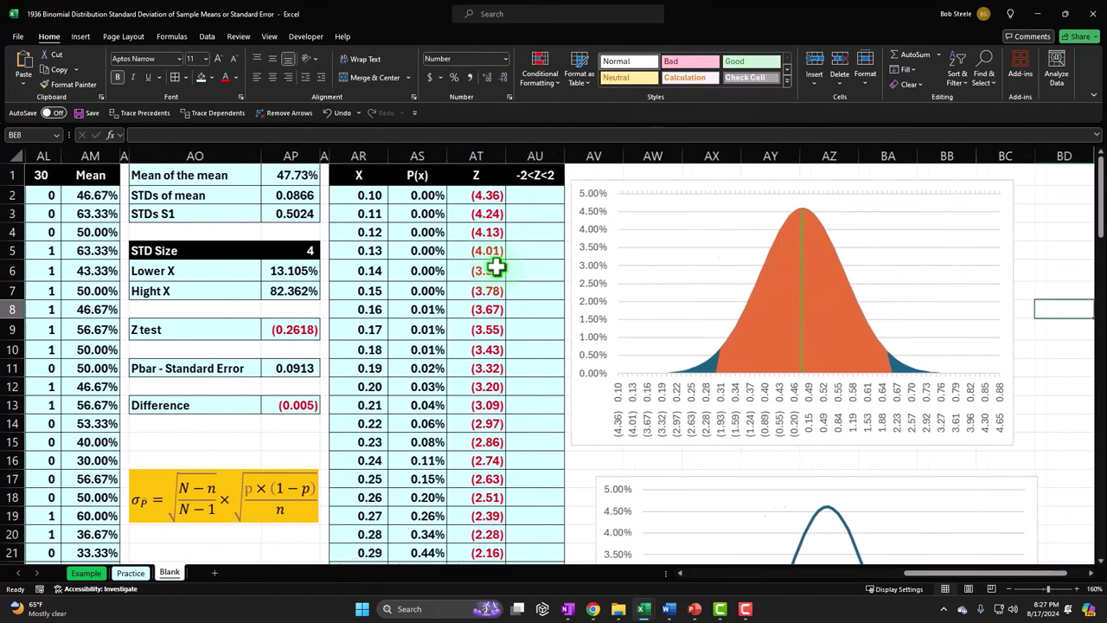
key(Right)
key(Right)
key(Right)
key(Right)
key(Right)
key(Right)
key(Right)
key(Right)
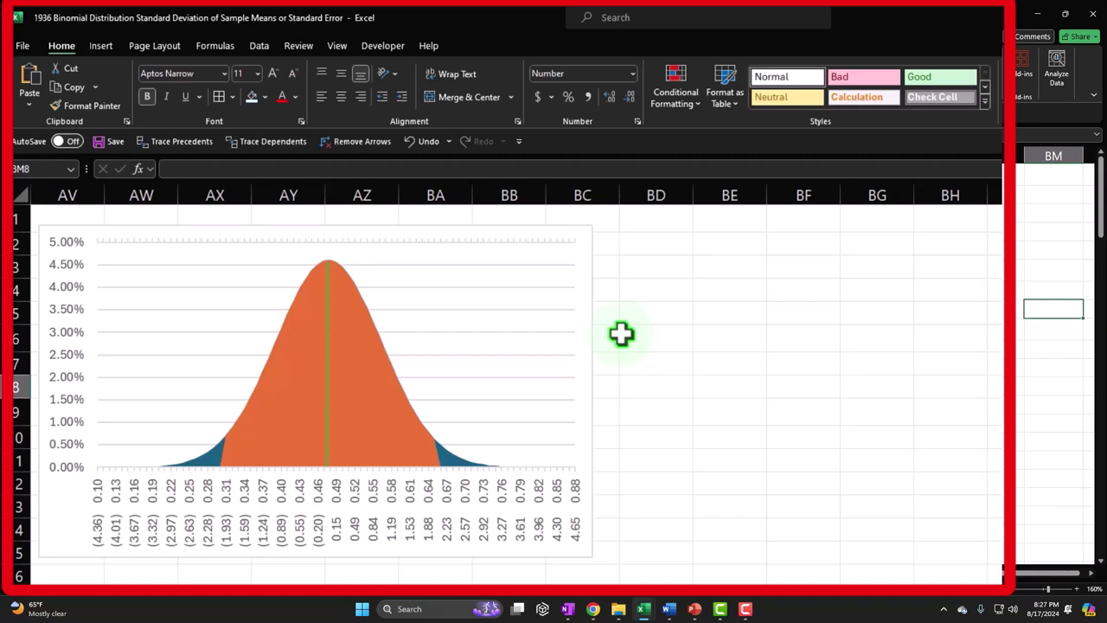
click(670, 222)
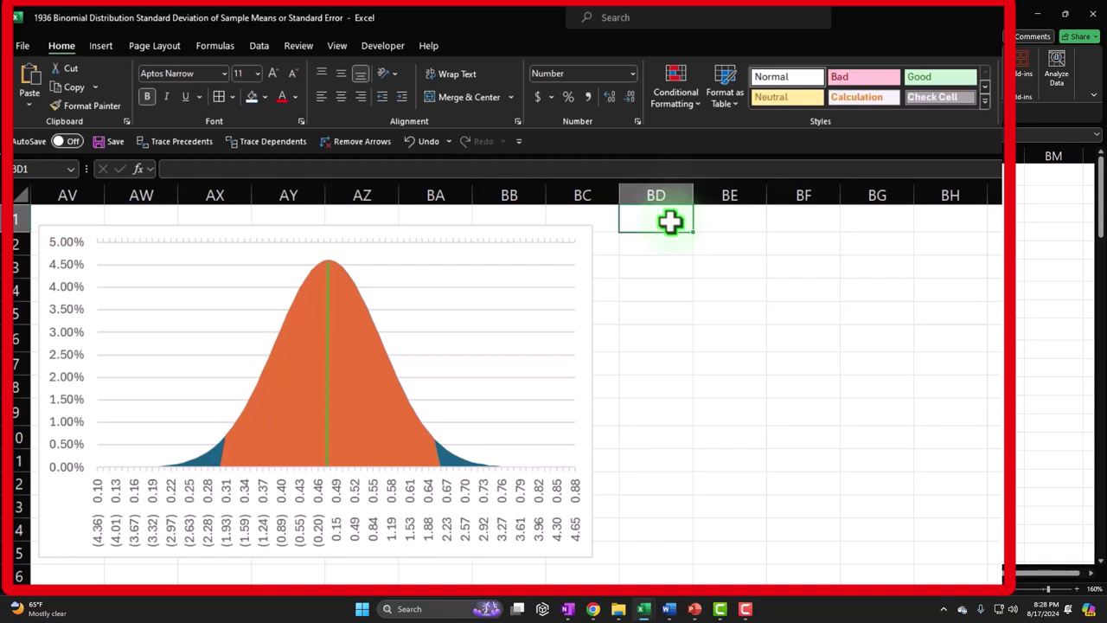
text(Bi)
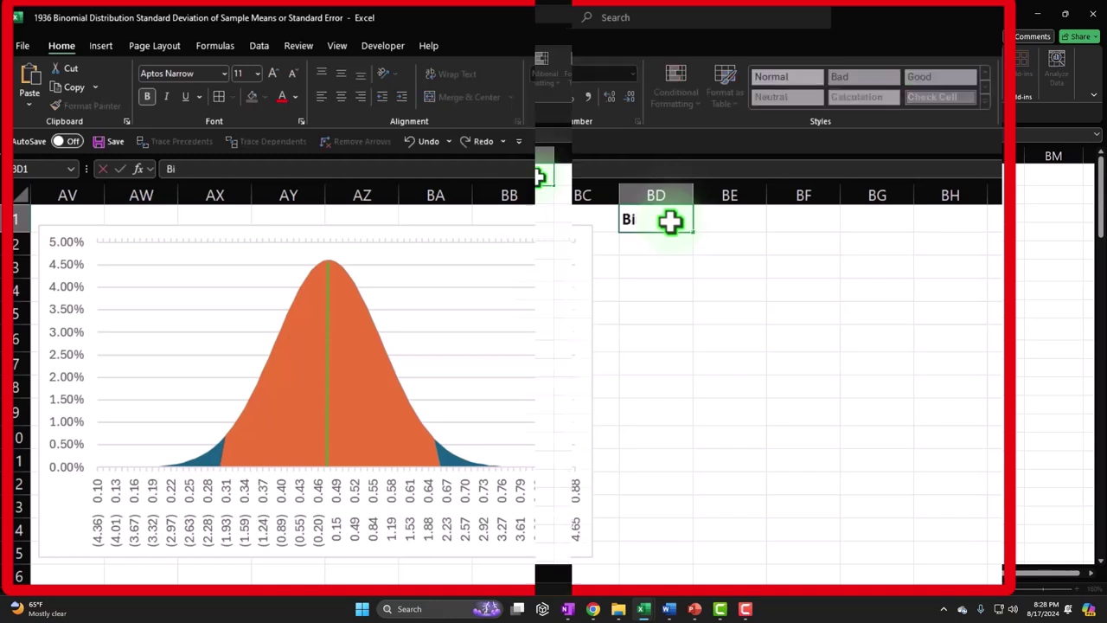
key(Escape)
key(Down)
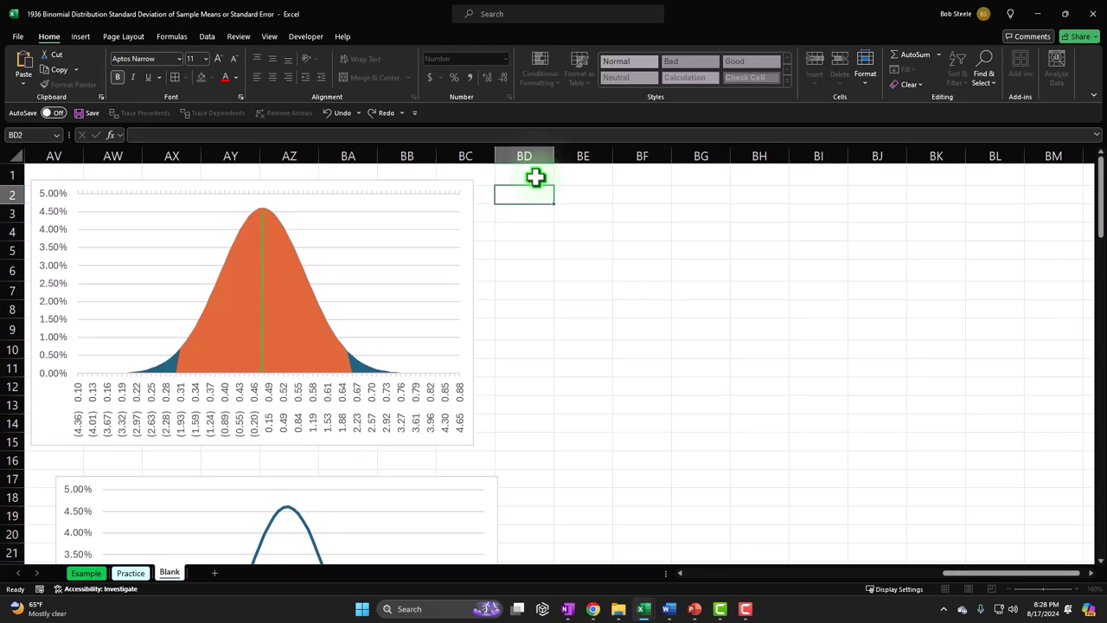
Step: Enter the label "Heads - H" in BD1 and the value 0 beside it in BE1
click(536, 176)
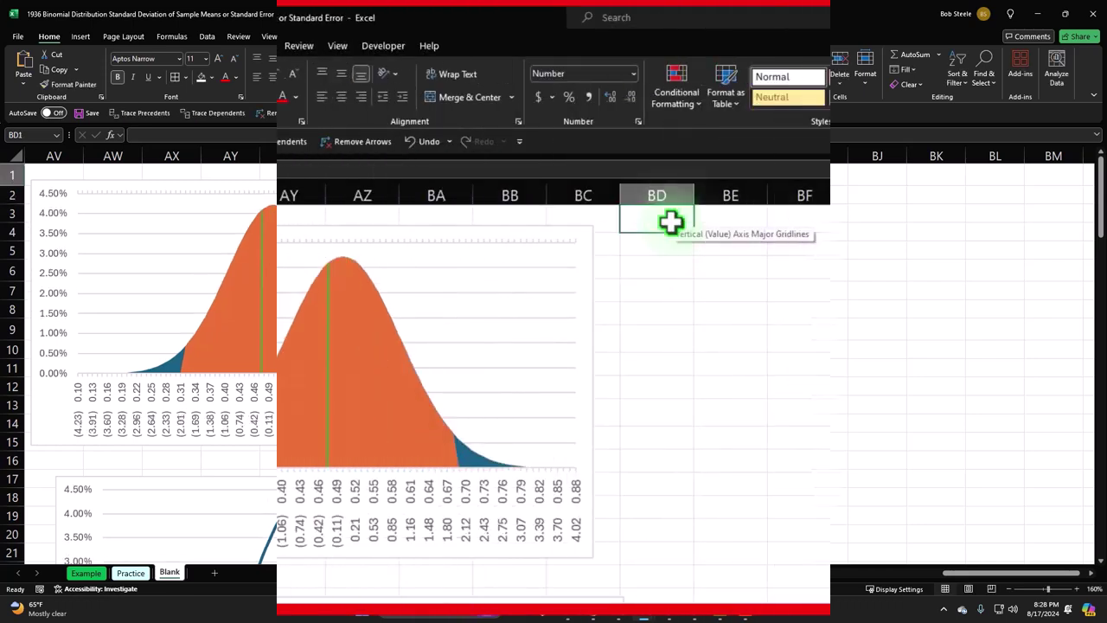
text(Heads - H)
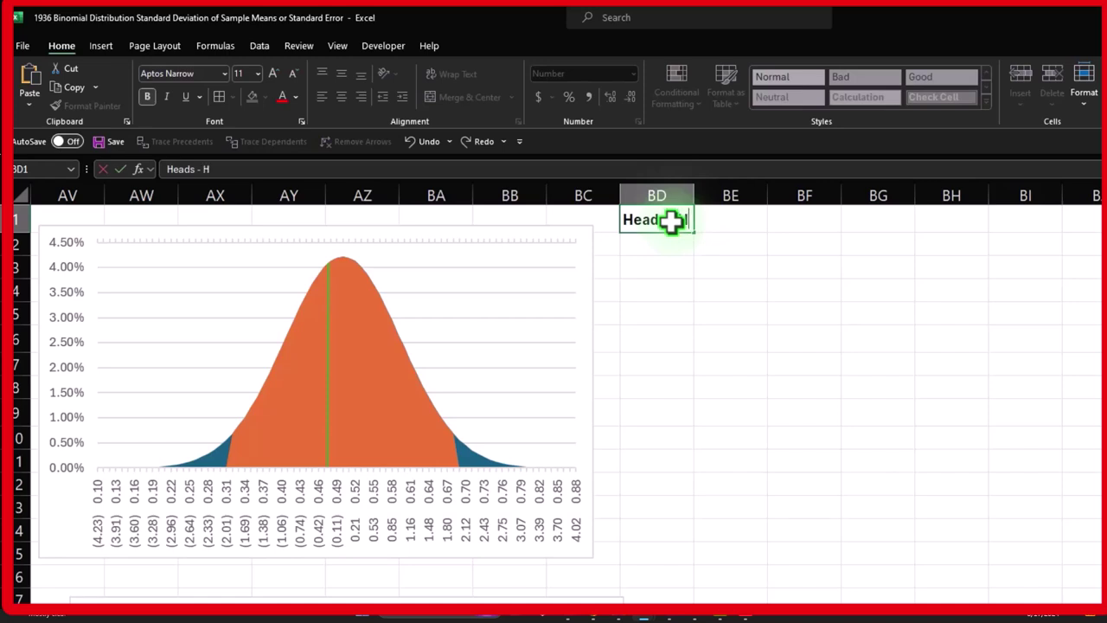
key(Return)
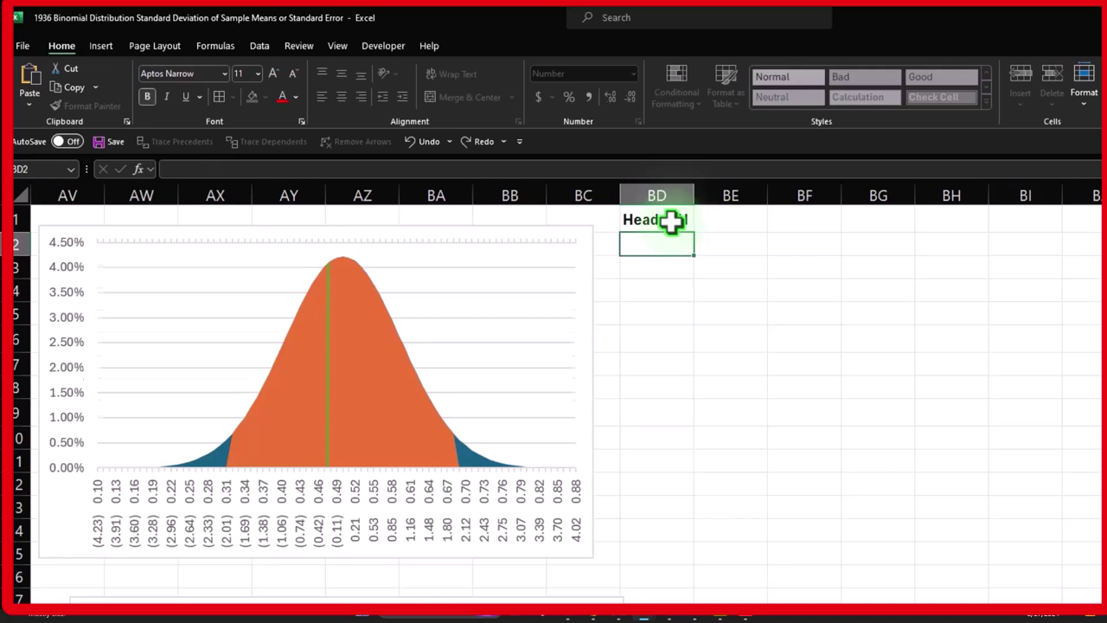
key(Up)
key(Right)
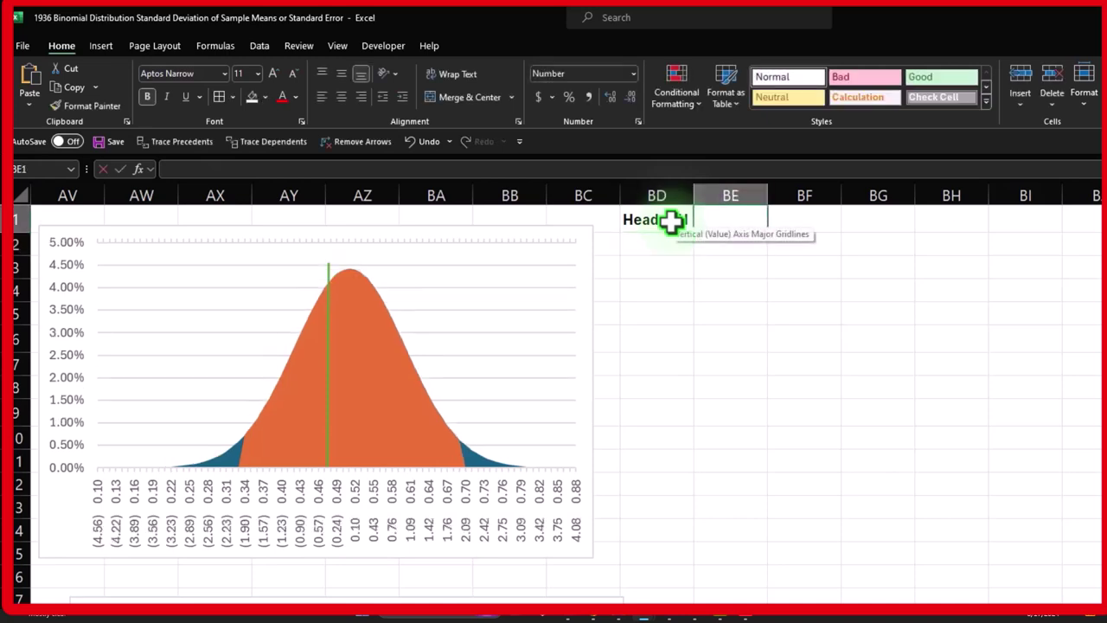
text(0)
key(Return)
Step: Enter the label "Tails - T" in BD2 and the value 1,2 beside it in BE2
key(Left)
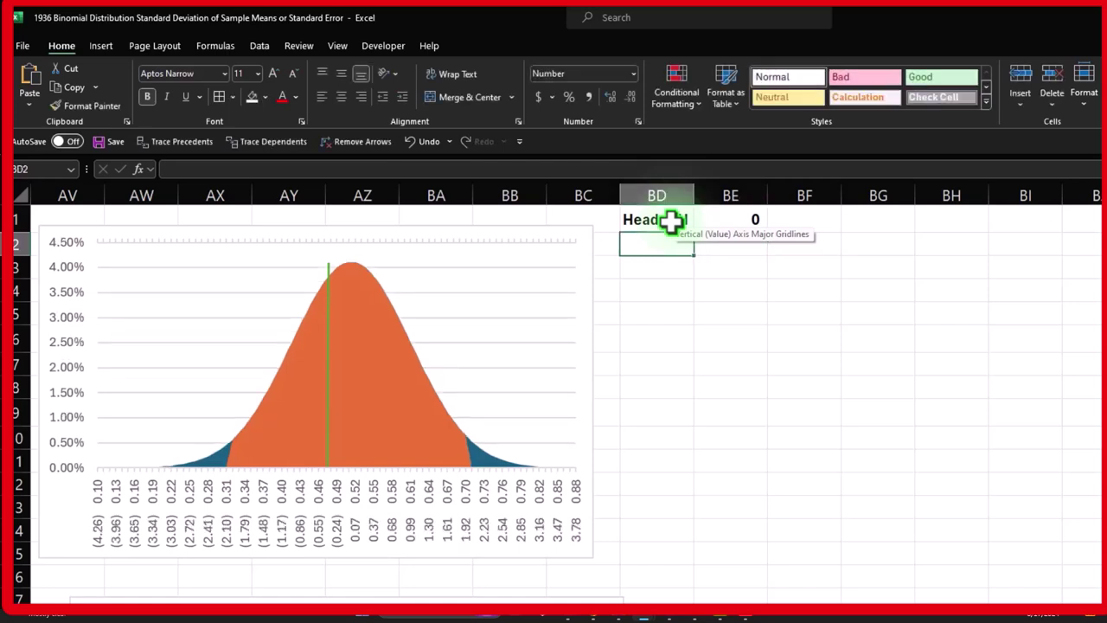
text(Tails - T)
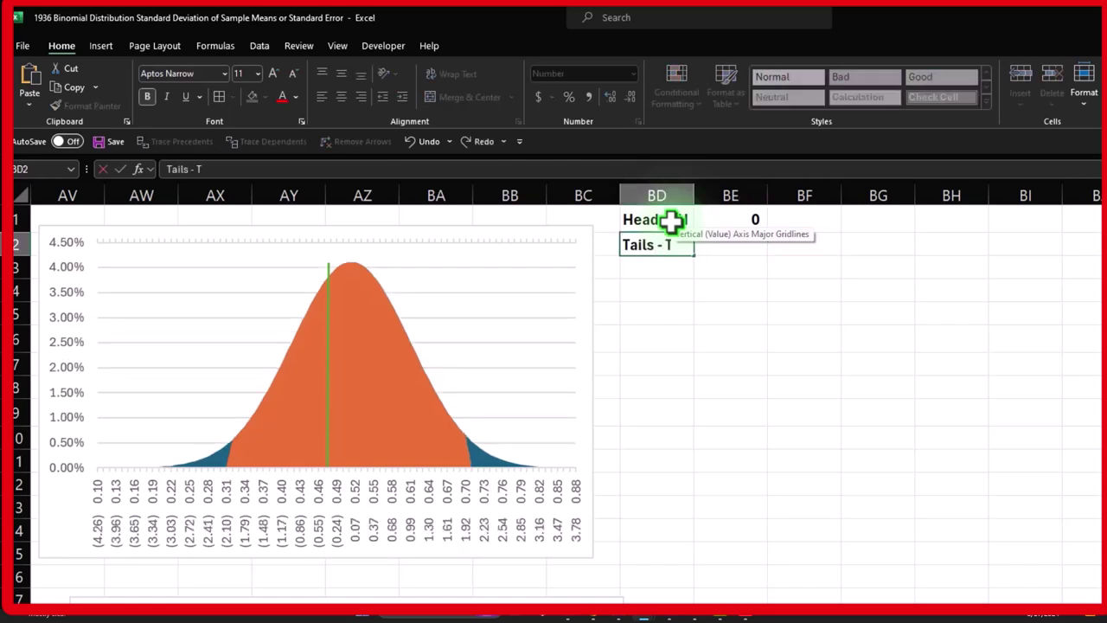
key(Tab)
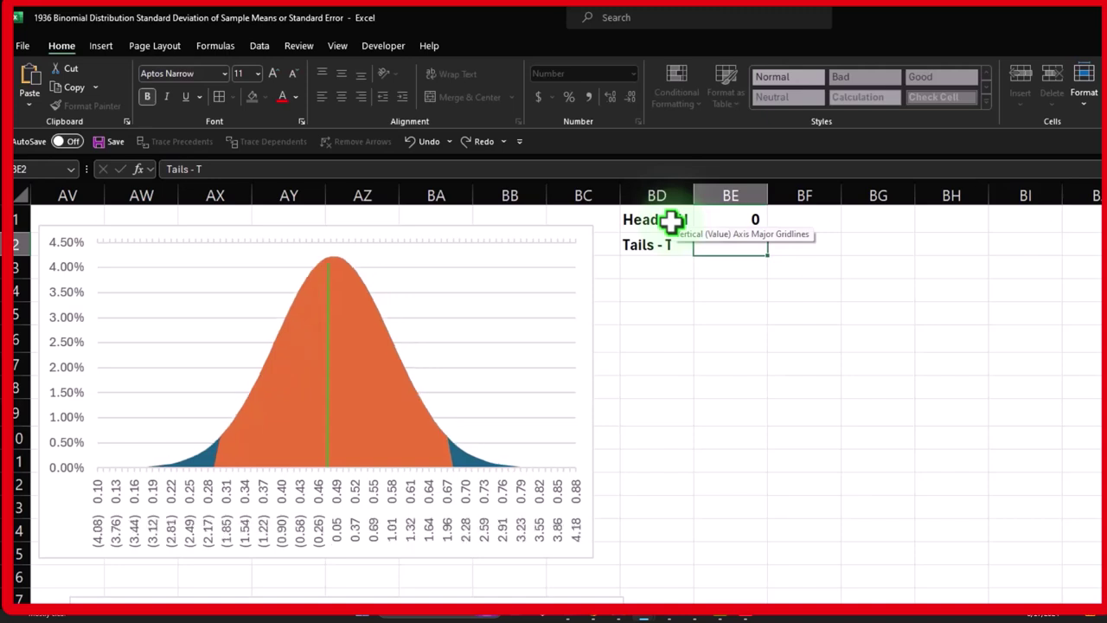
text(1)
key(Return)
click(741, 370)
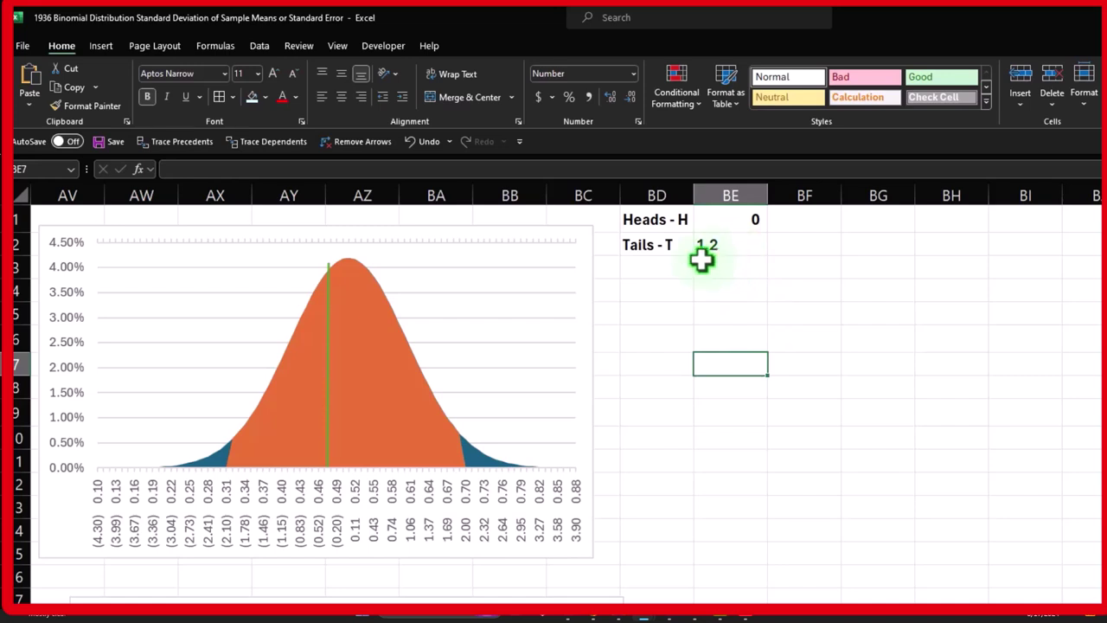
Step: Format the heads and tails block BD1:BE2 with a light blue fill and borders around every cell
click(744, 222)
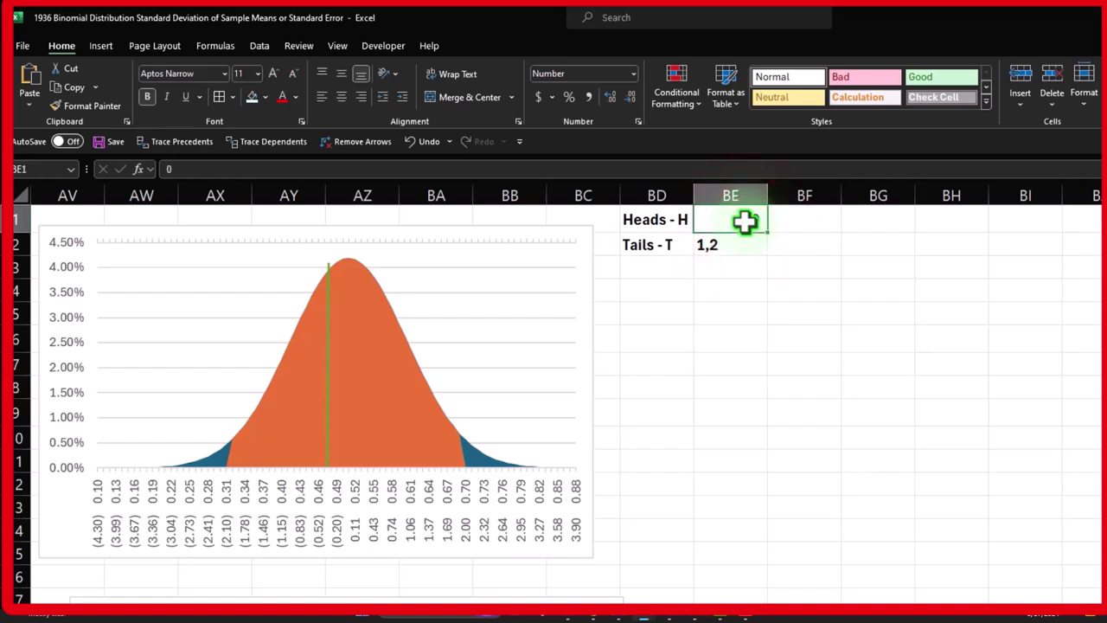
click(742, 249)
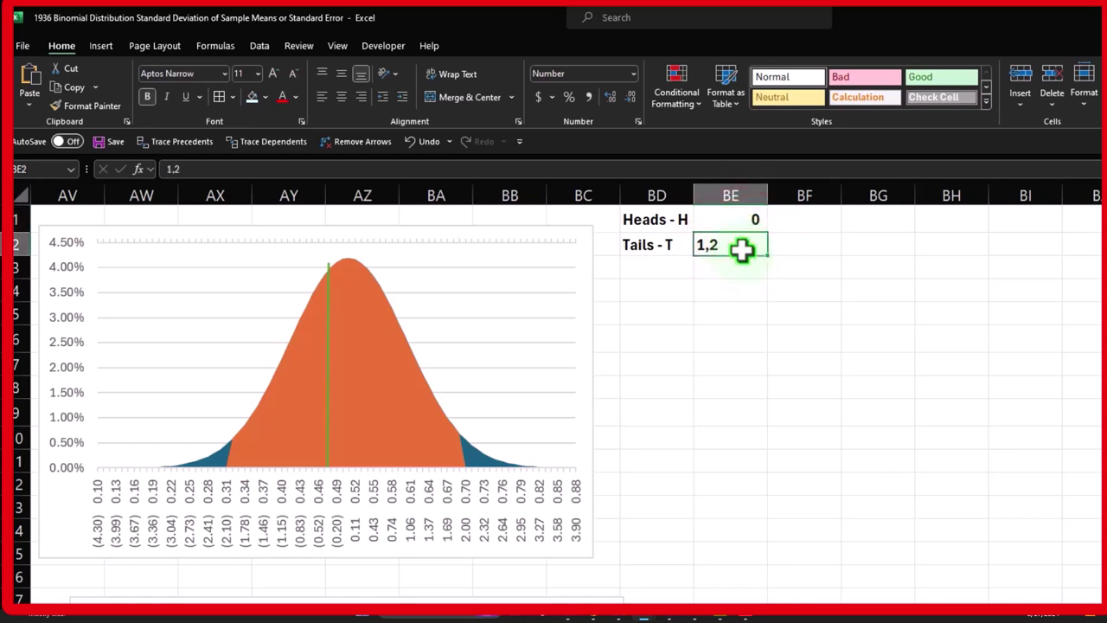
drag(655, 218, 711, 240)
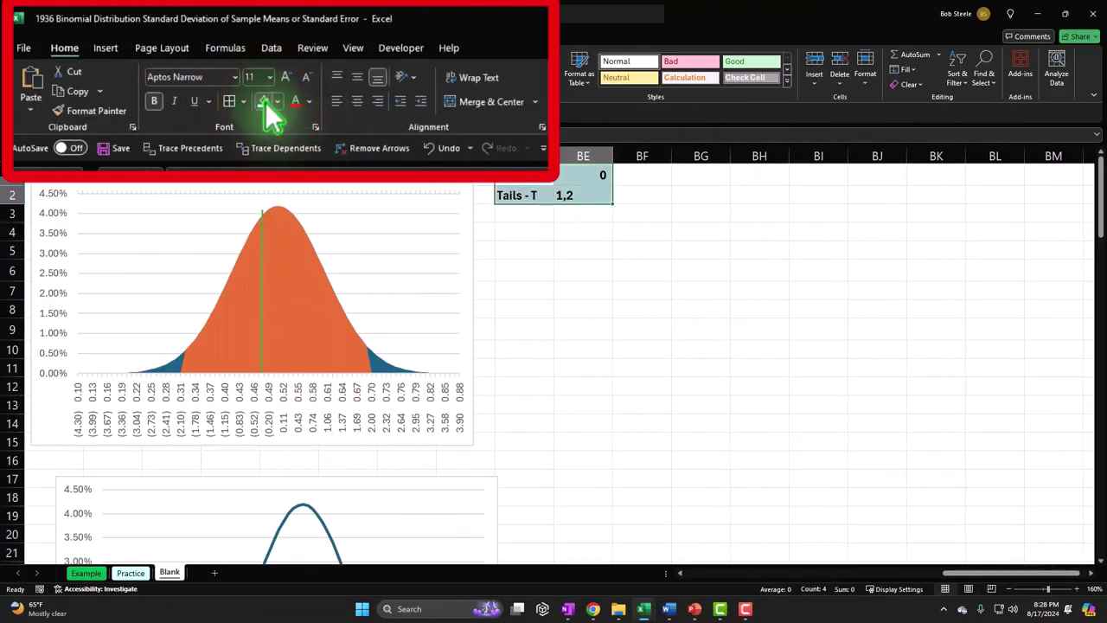
click(232, 104)
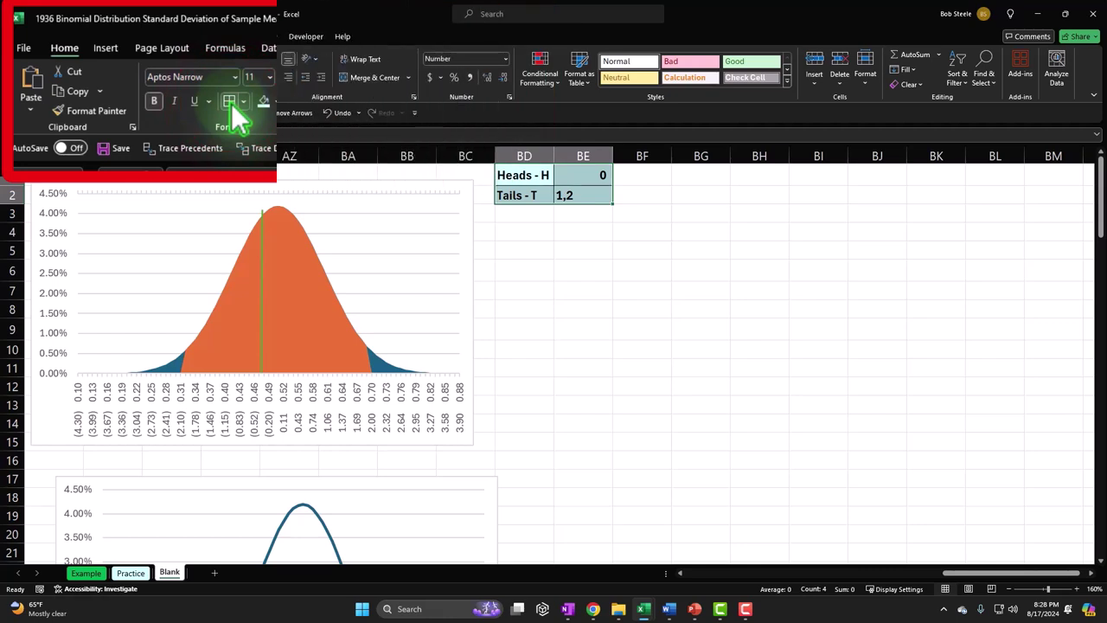
click(522, 231)
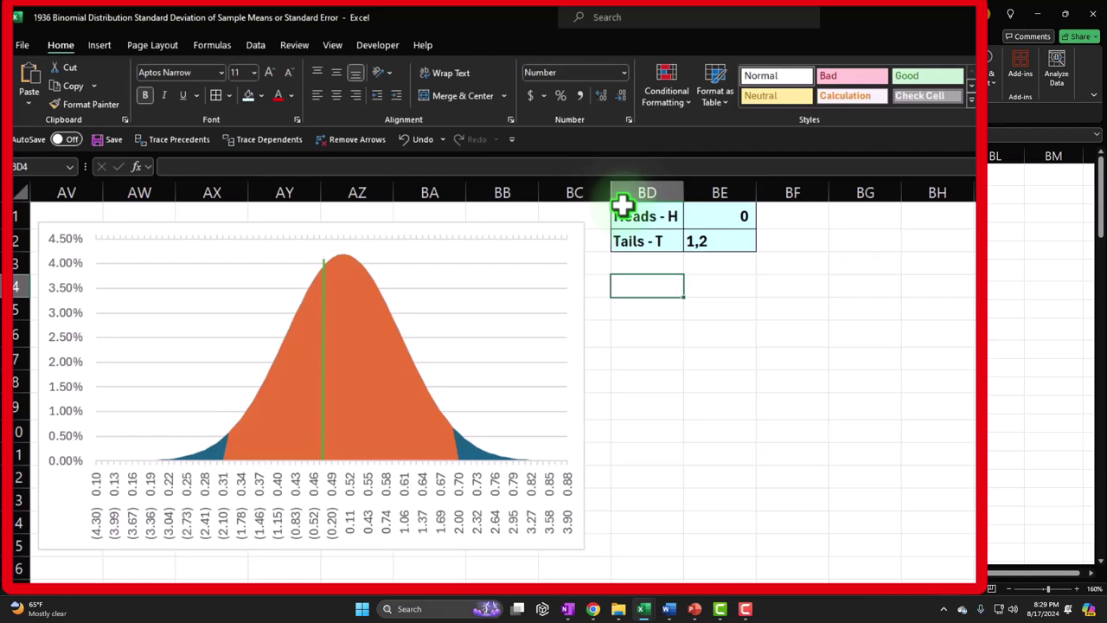
text(H)
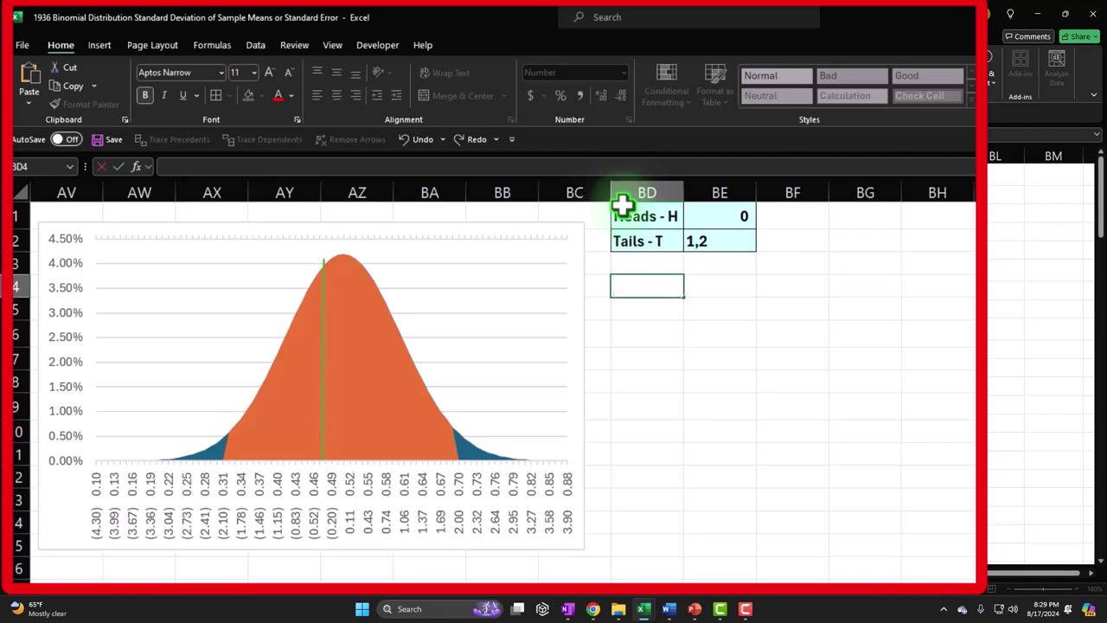
key(Return)
key(Right)
key(Right)
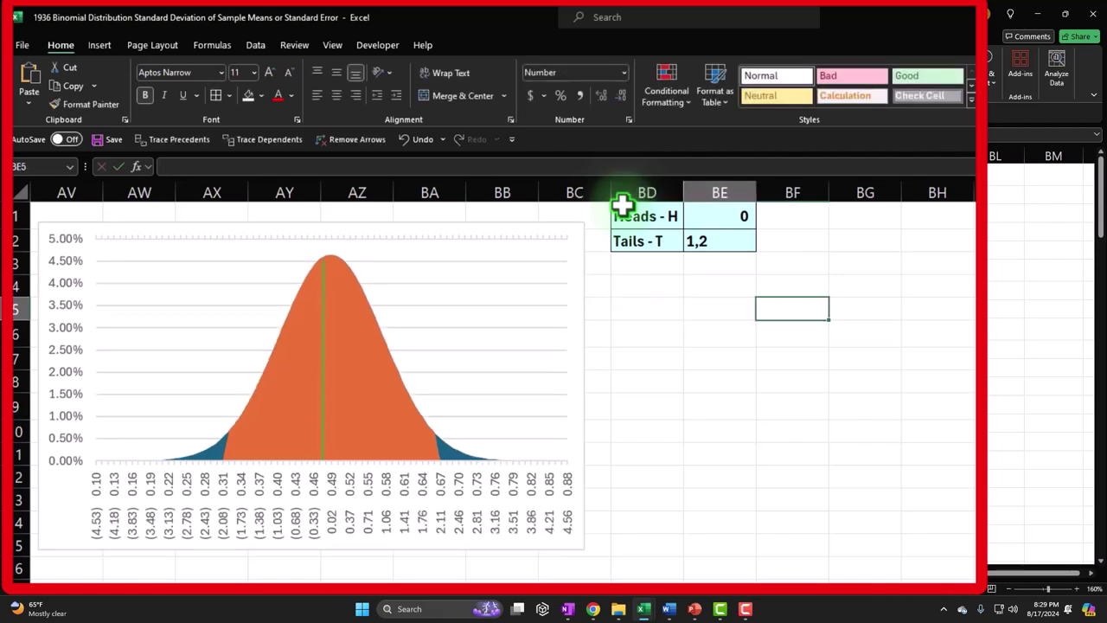
key(Left)
key(Left)
key(Up)
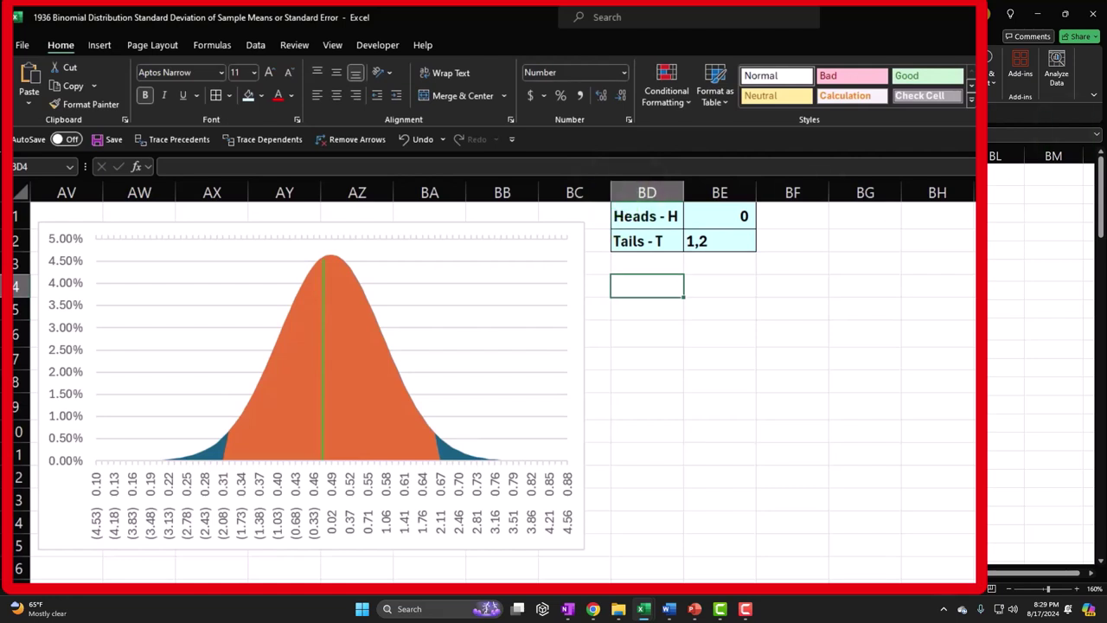
Step: Enter "H0: μ" in BD4, inserting the Greek small letter mu as a symbol
click(643, 286)
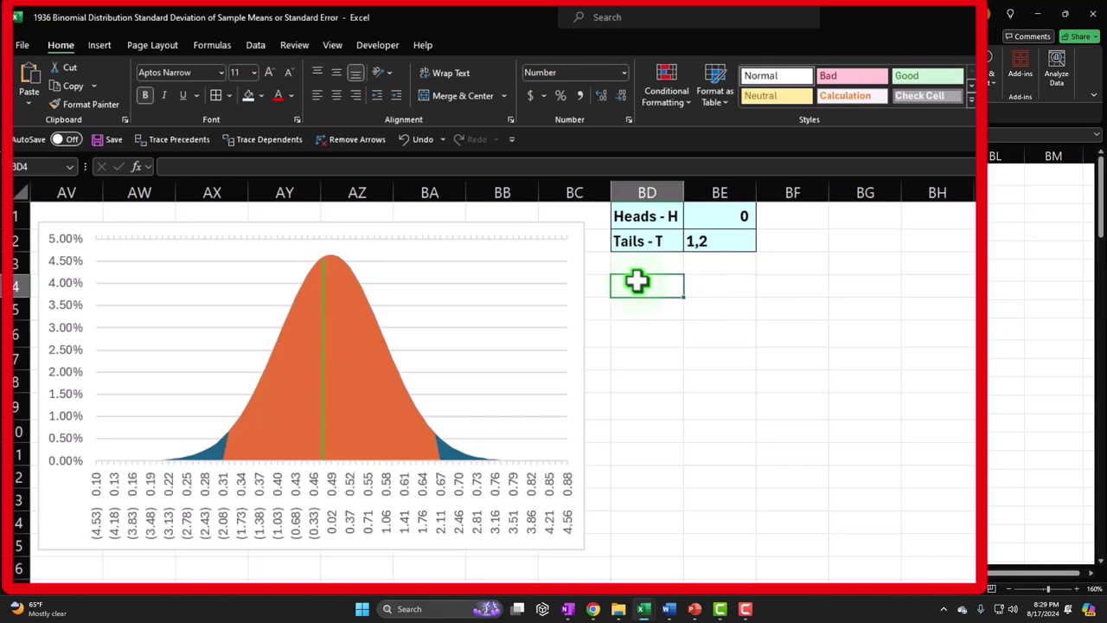
text(H0:)
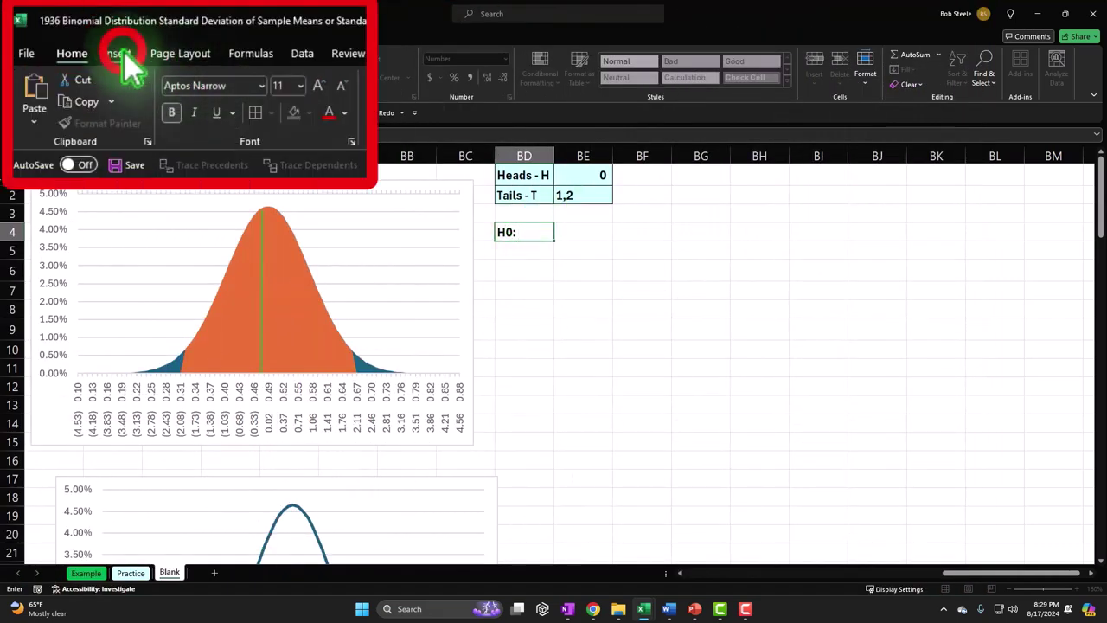
click(81, 36)
click(939, 64)
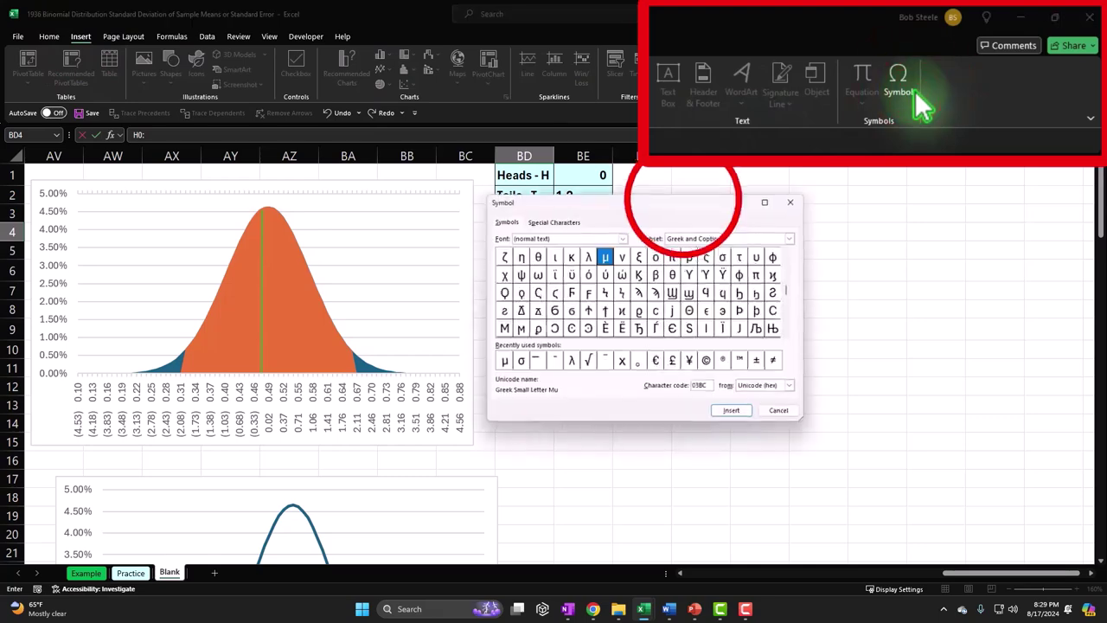
drag(699, 204, 879, 207)
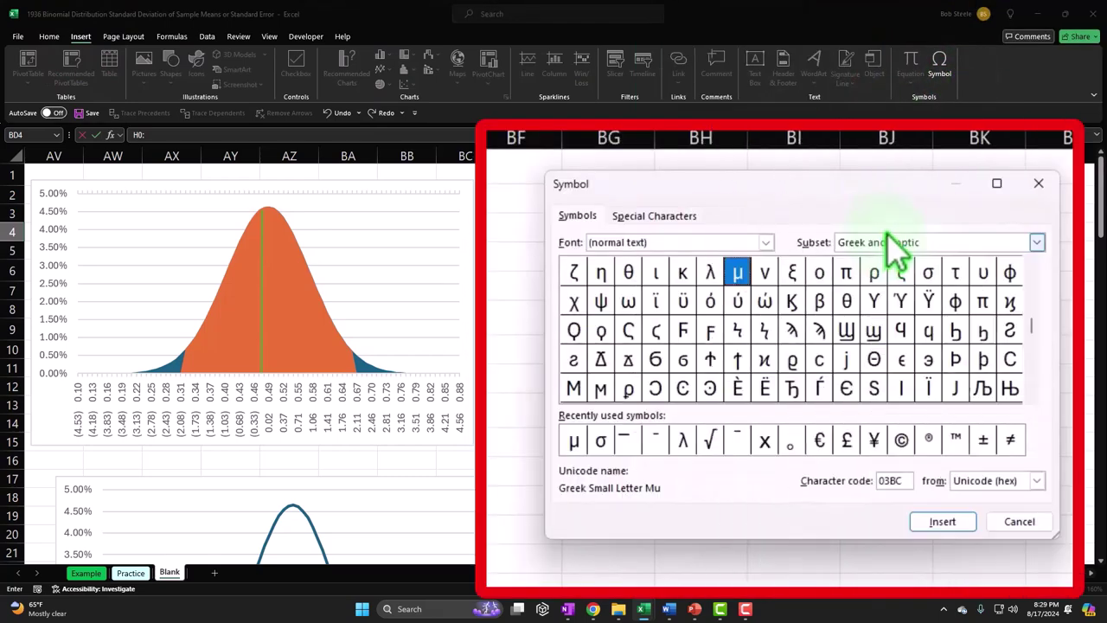
click(683, 366)
click(575, 439)
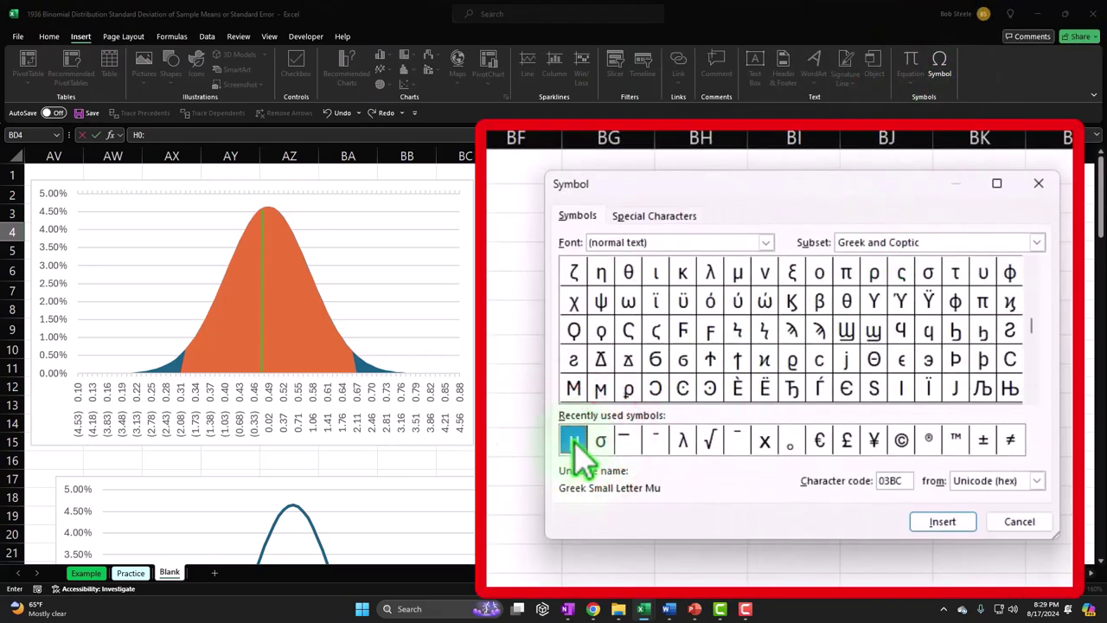
click(941, 521)
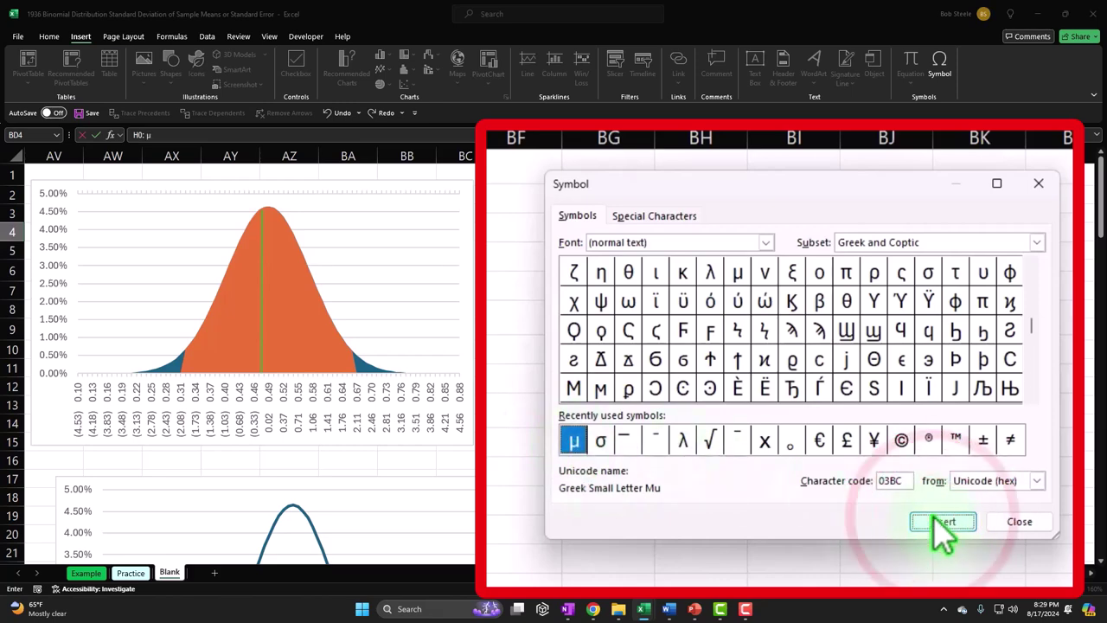
click(1038, 184)
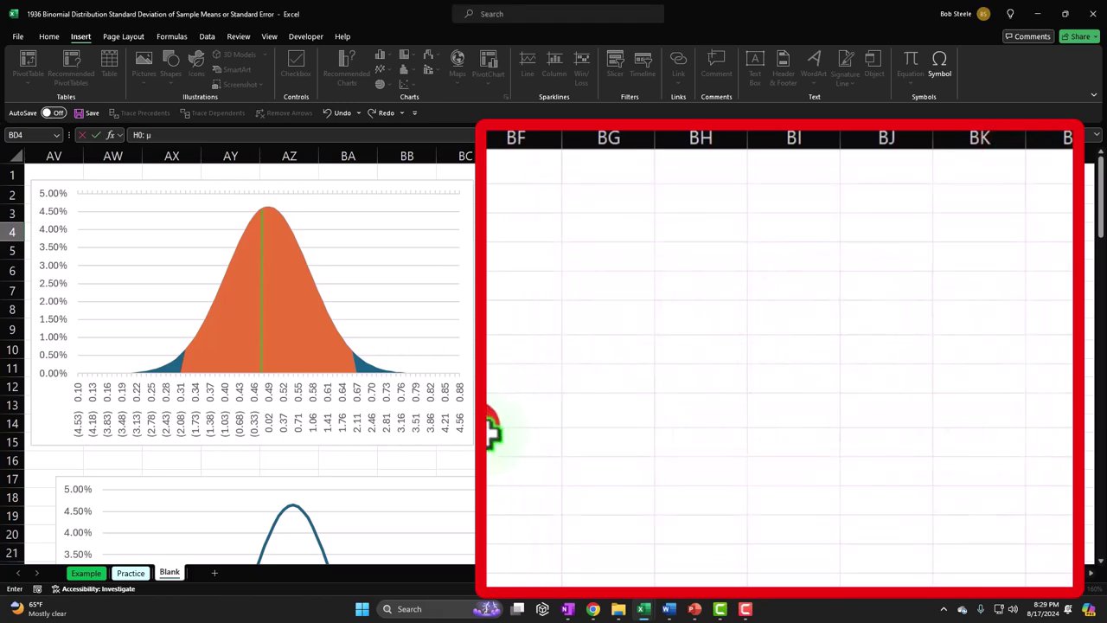
click(615, 339)
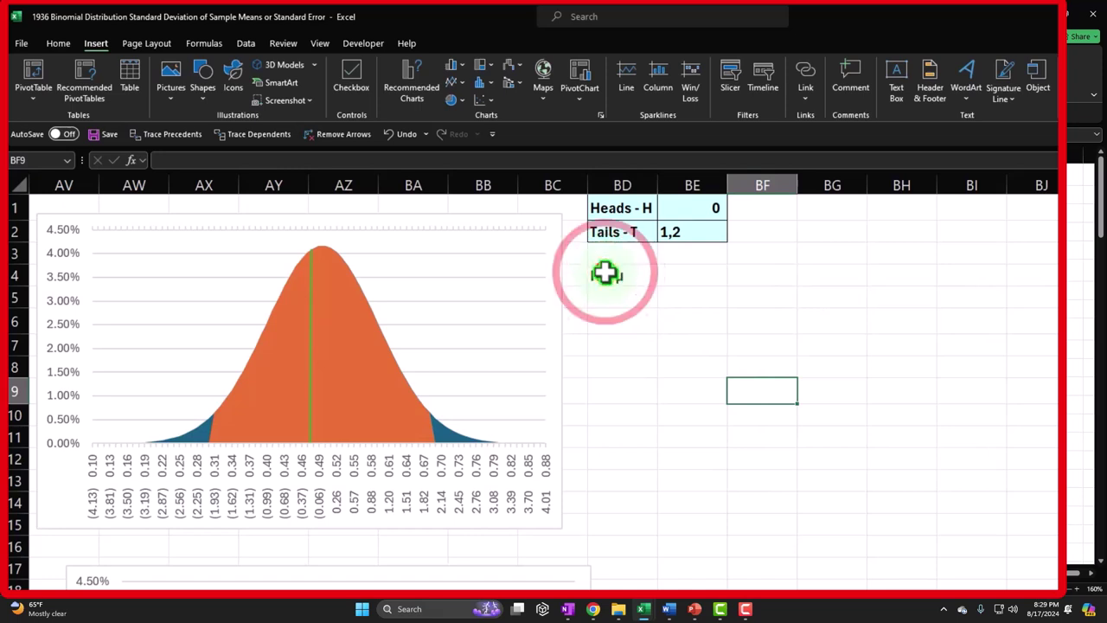
Step: Format the 0 of the null hypothesis label in BD4 as a subscript
double_click(606, 276)
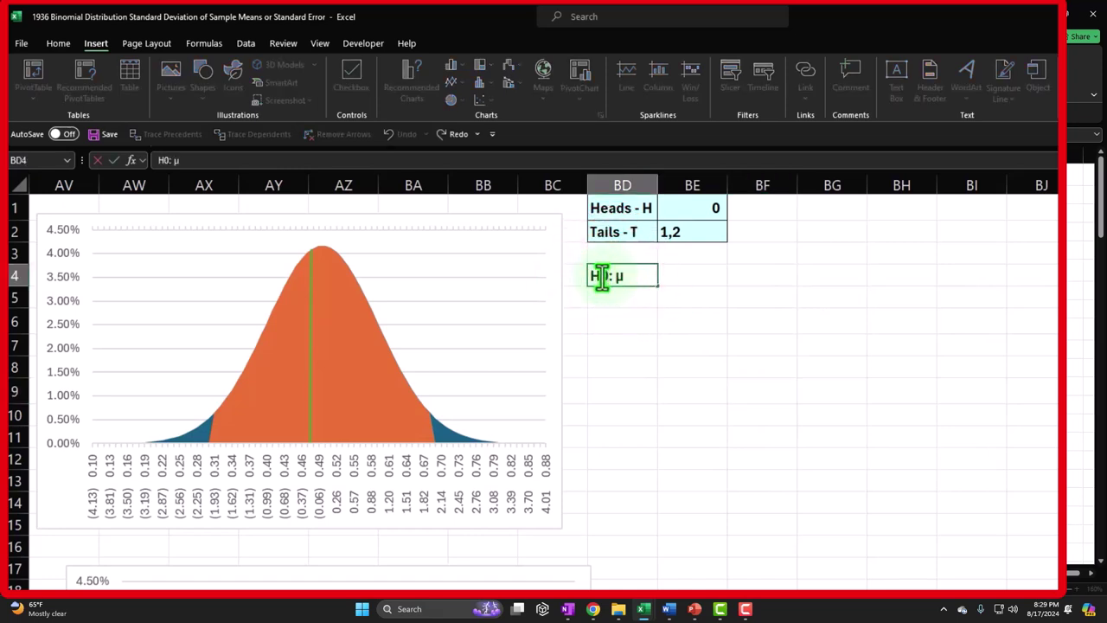
right_click(602, 276)
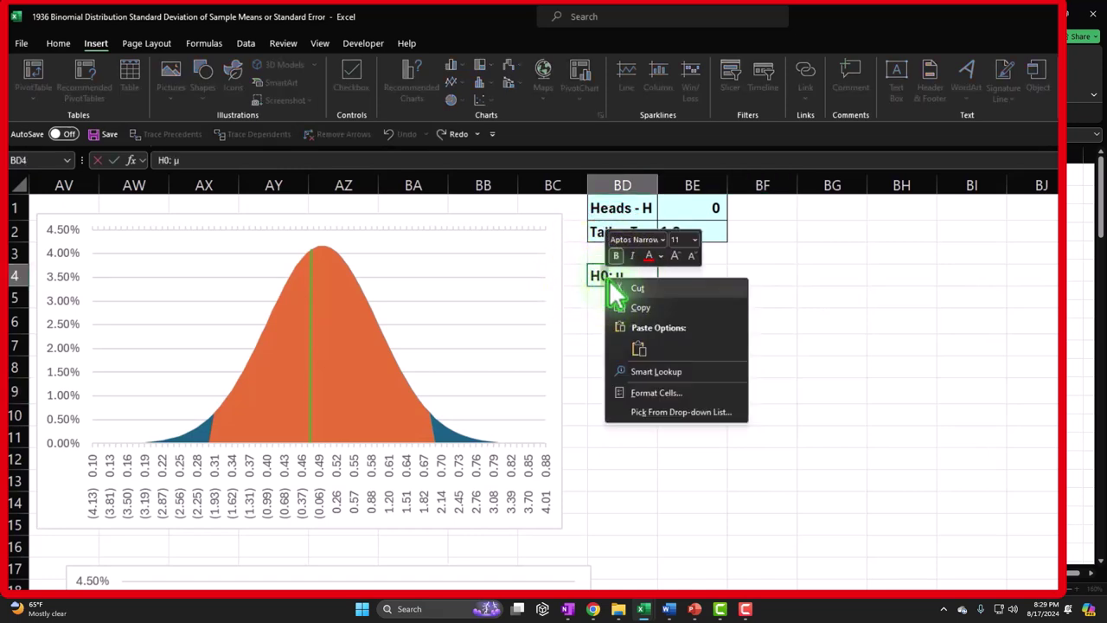
click(657, 393)
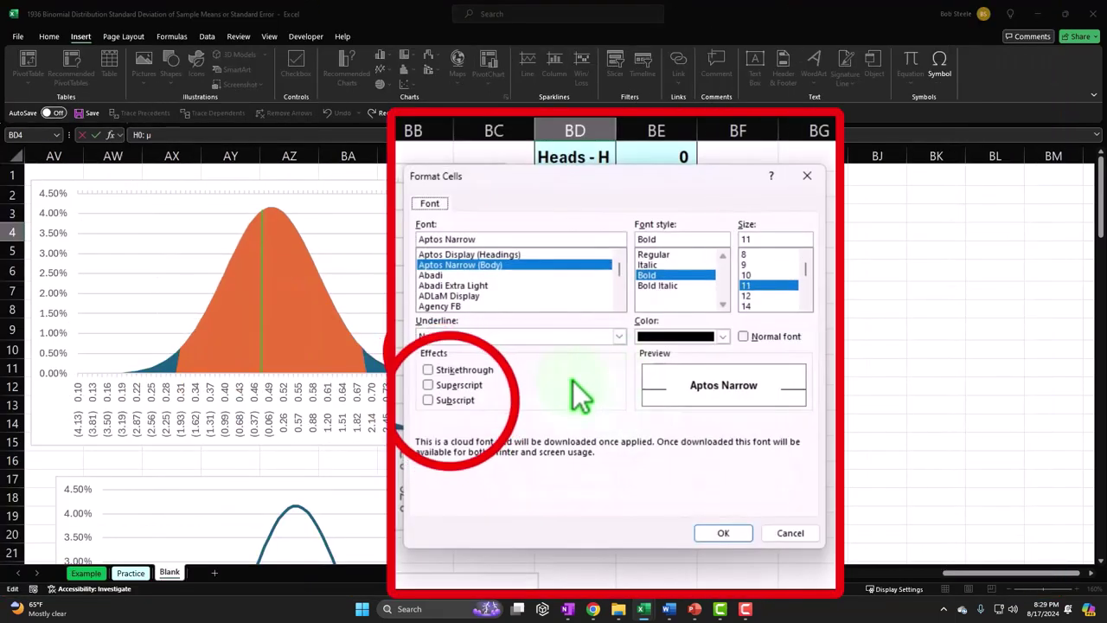
click(451, 400)
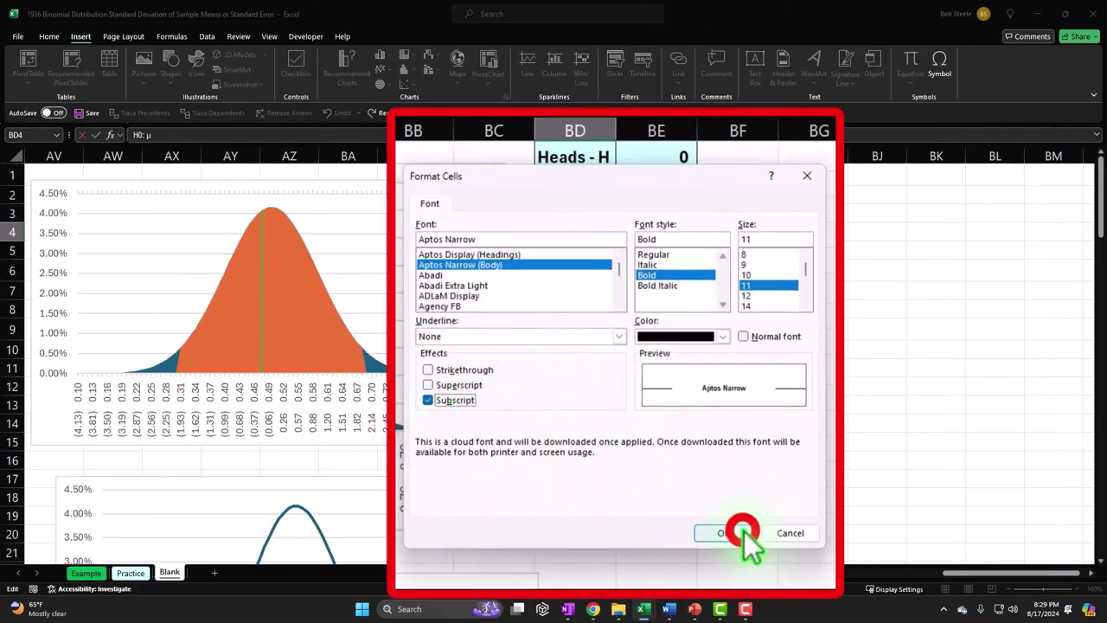
click(735, 533)
key(Return)
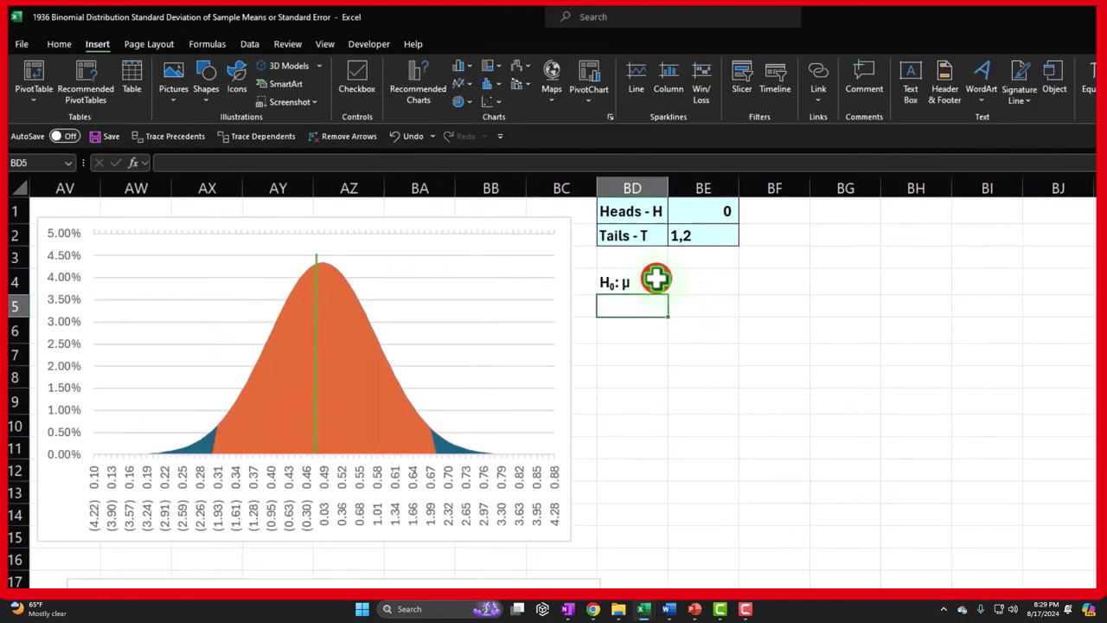
Step: Copy the null hypothesis label from BD4 to BD5 and change it to "Ha: μ"
click(545, 231)
key(ctrl+c)
click(632, 309)
key(ctrl+v)
double_click(632, 309)
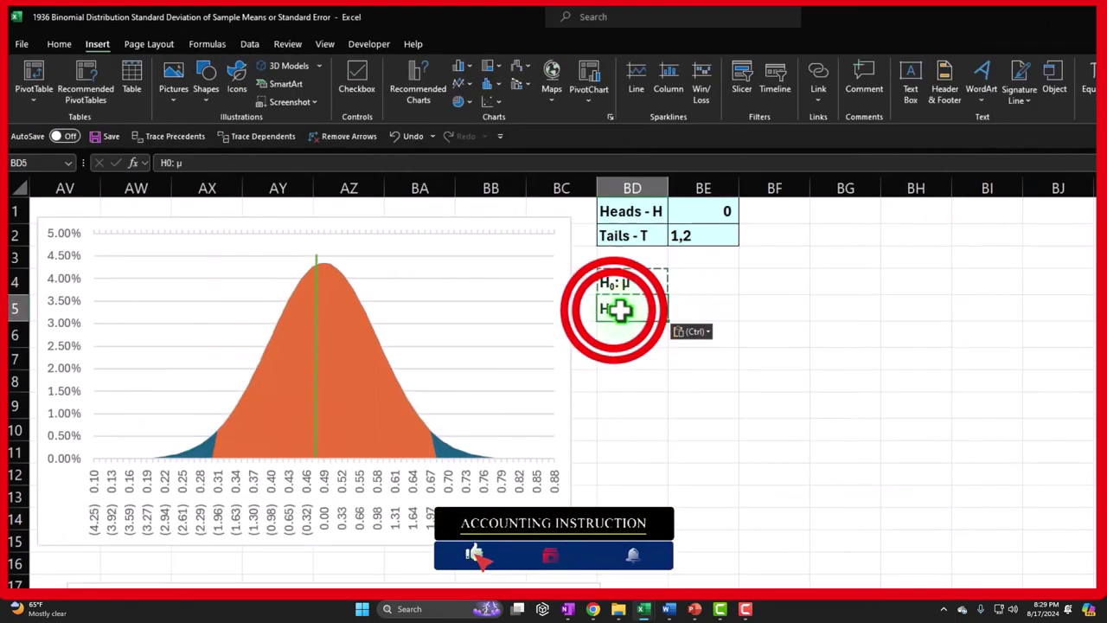
key(BackSpace)
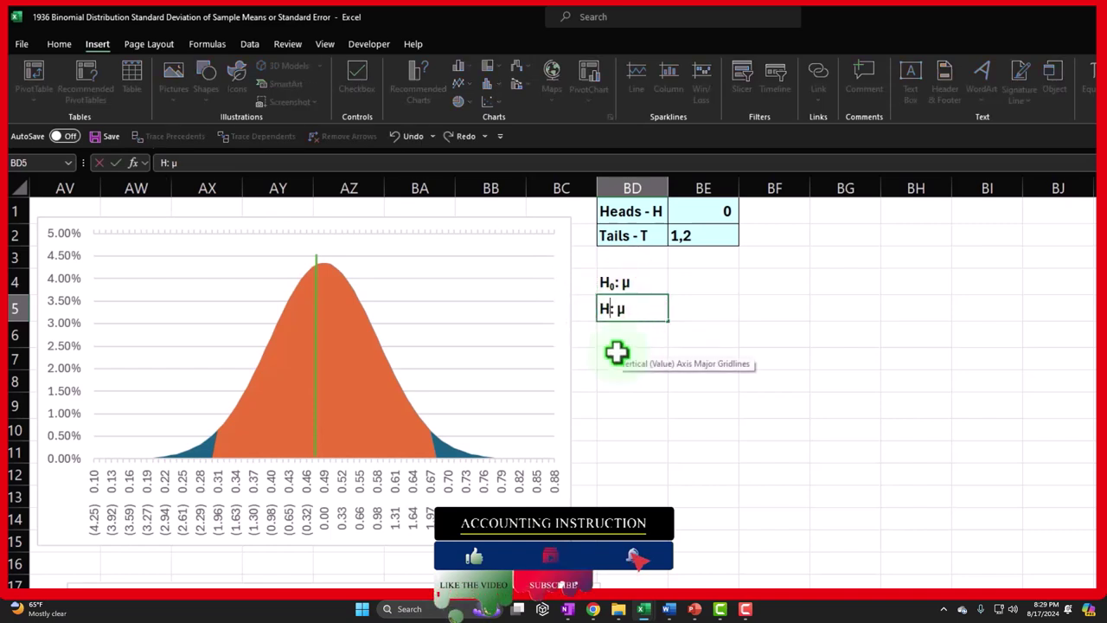
key(Return)
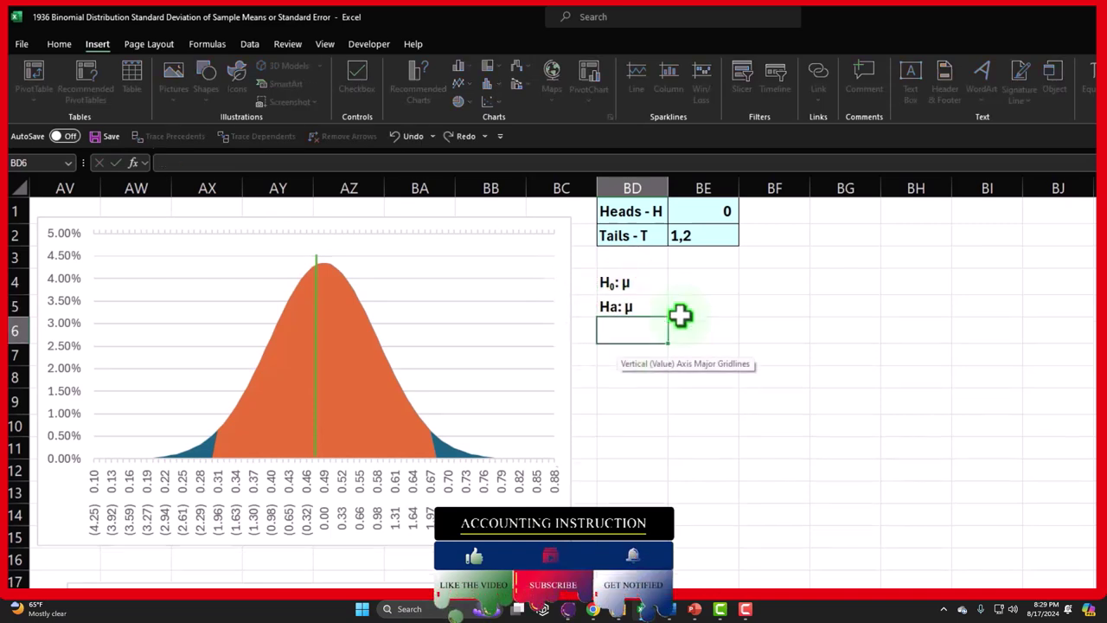
Step: Enter "=" in BE4 and 0.5 in BF4, formatting BF4 as a percentage
key(Right)
key(Up)
key(Up)
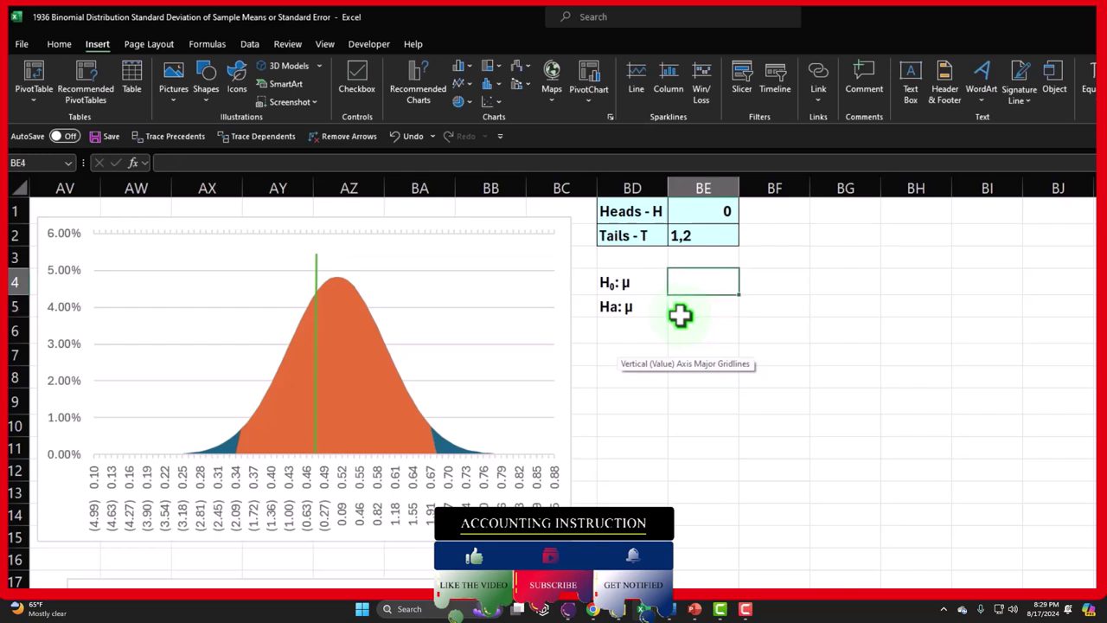
text(=)
key(Return)
key(Up)
key(Right)
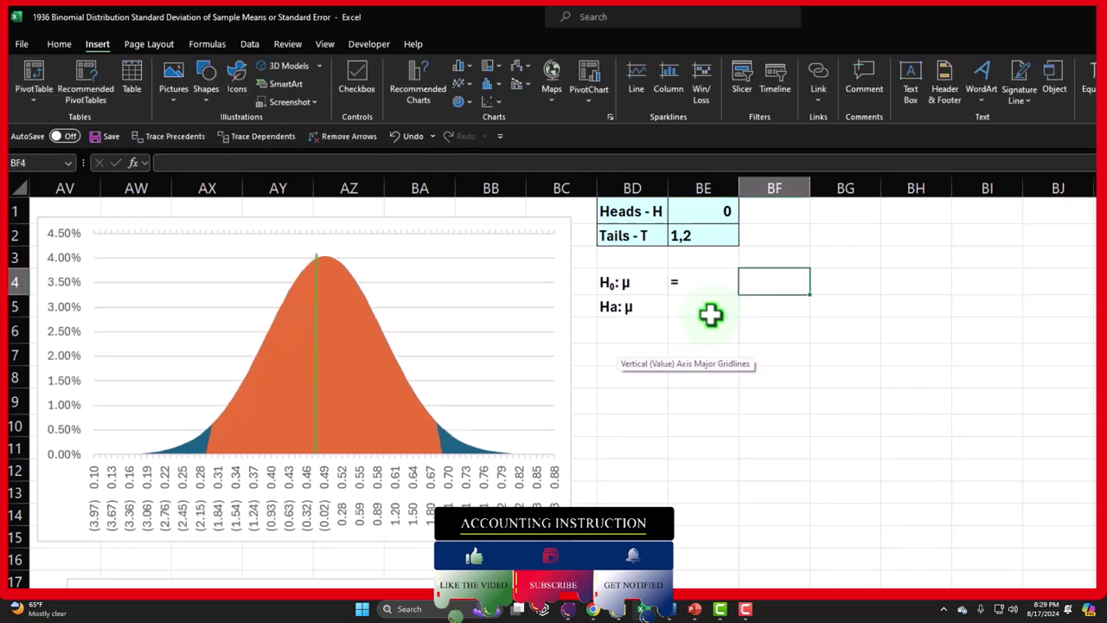
text(.5)
key(Return)
key(Up)
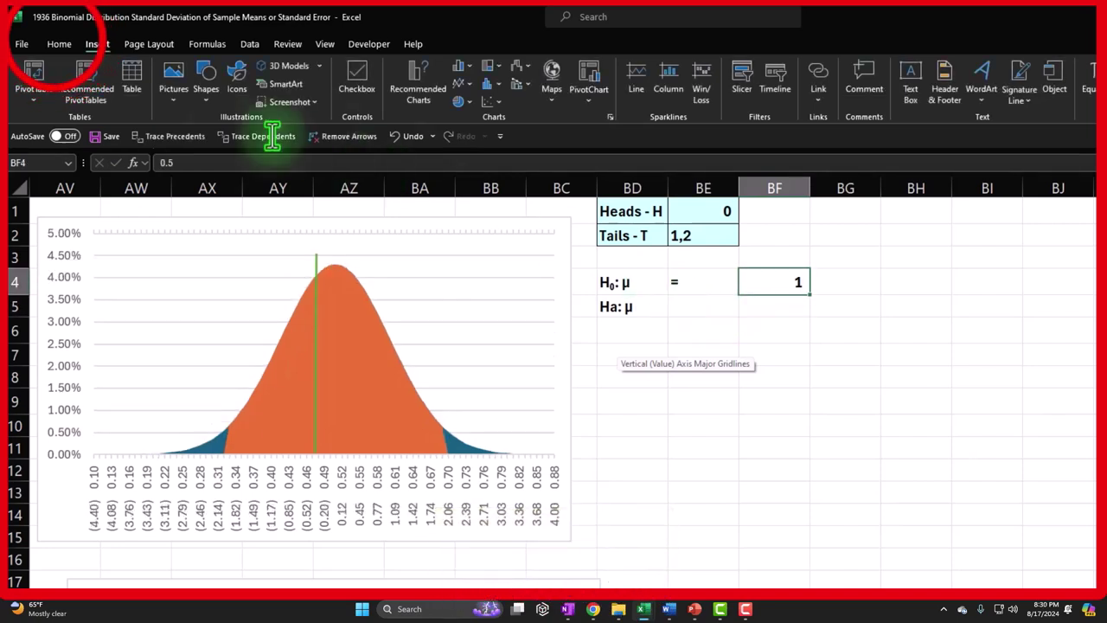
click(58, 44)
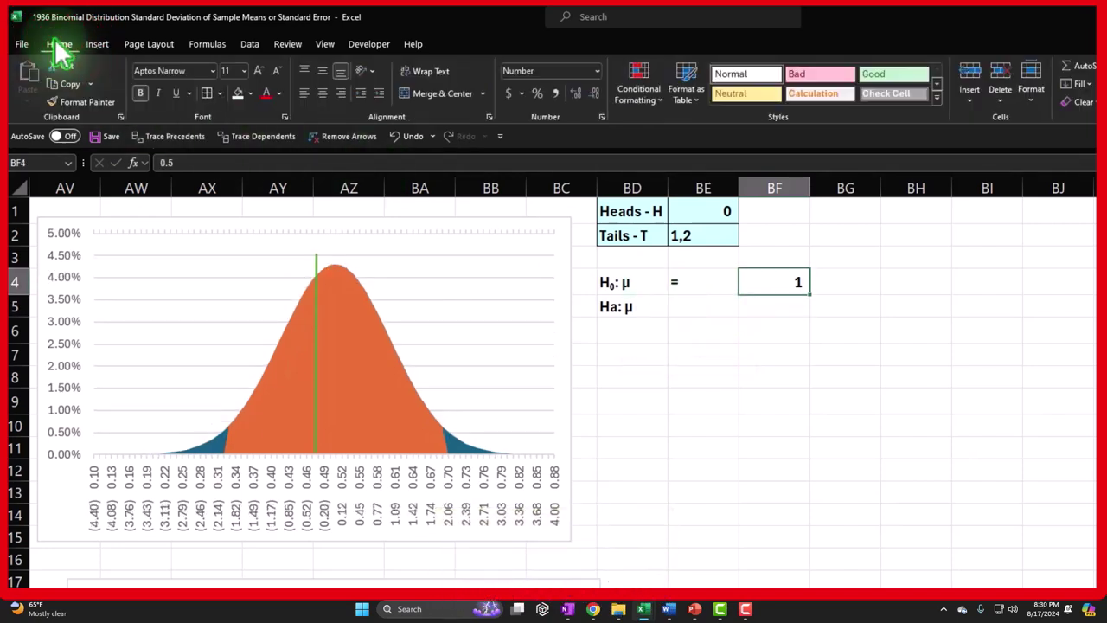
click(540, 93)
Step: Enter "<>" in BE5 and 0.5 in BF5, formatting BF5 as a percentage
click(744, 309)
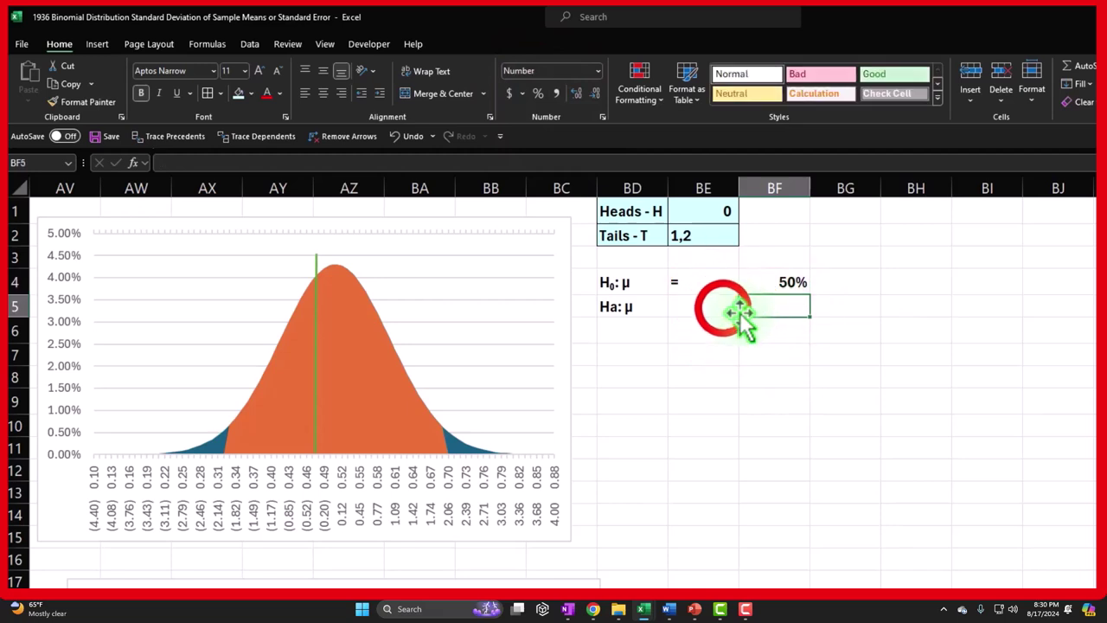
click(720, 307)
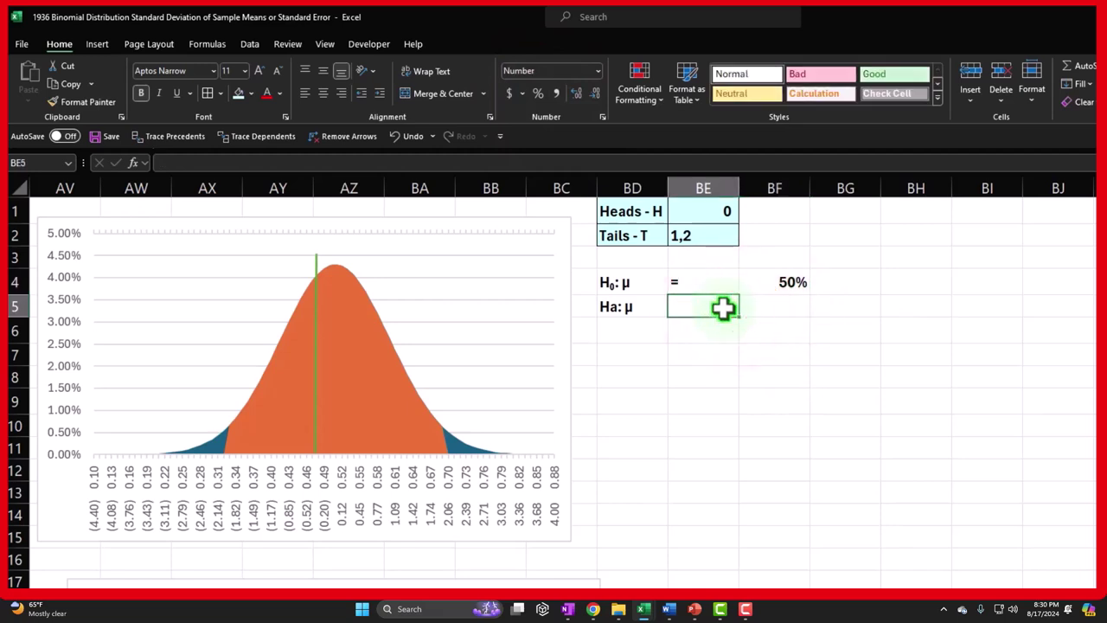
text(<>)
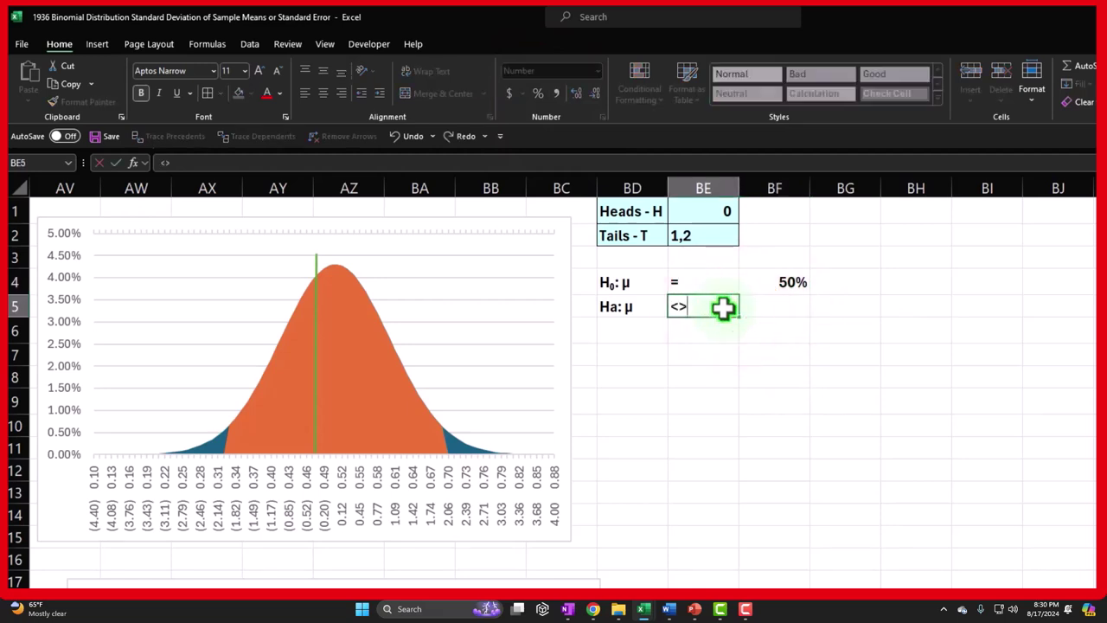
key(Return)
key(Up)
key(Right)
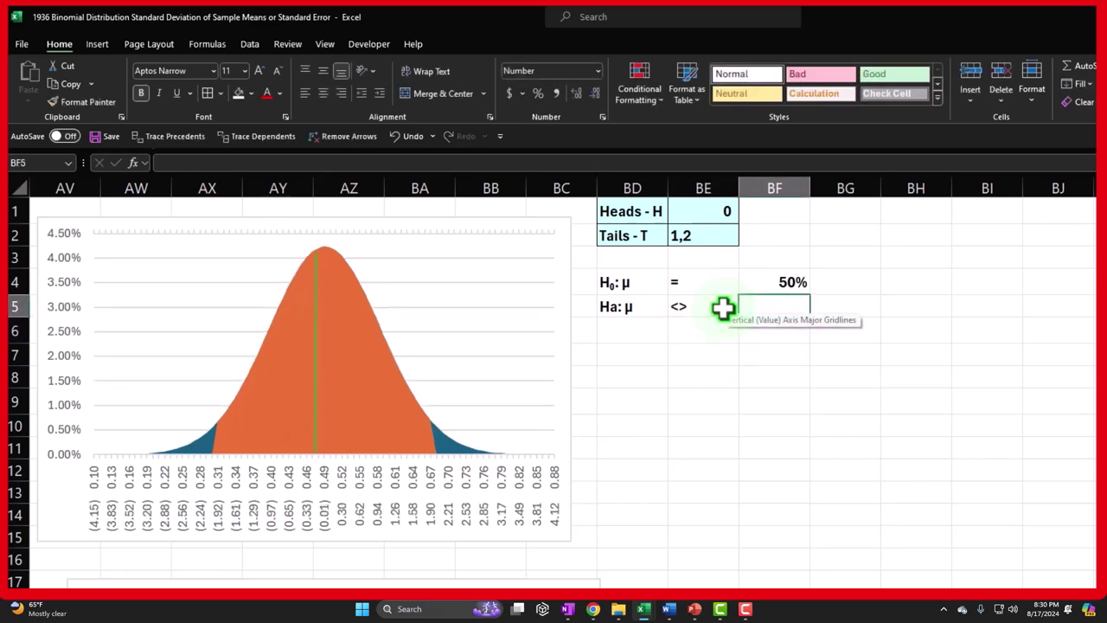
text(1)
key(Return)
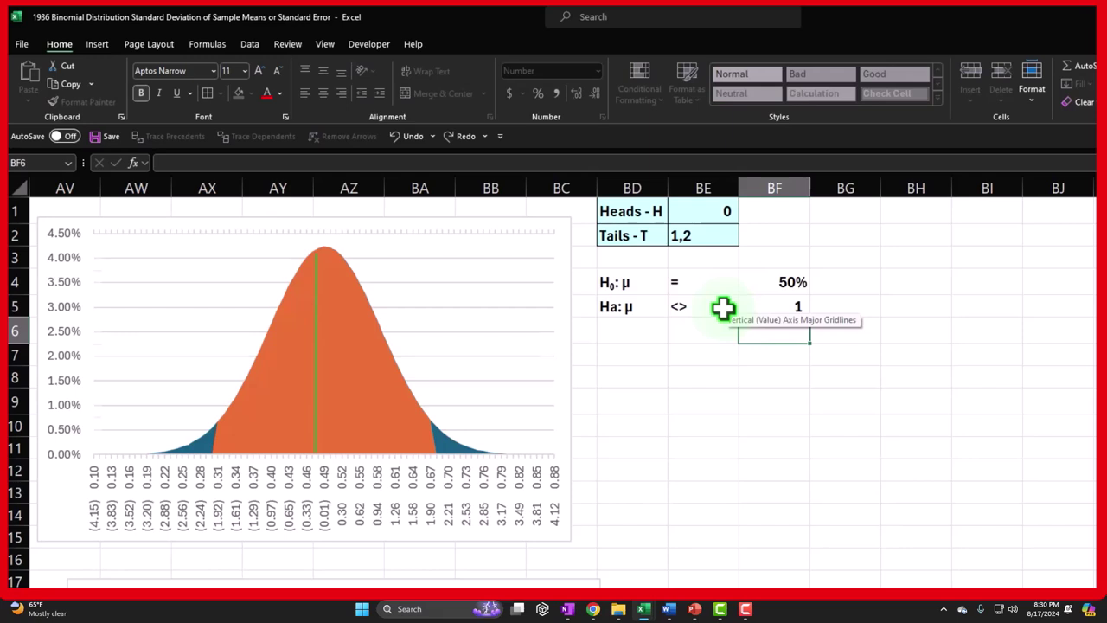
key(Up)
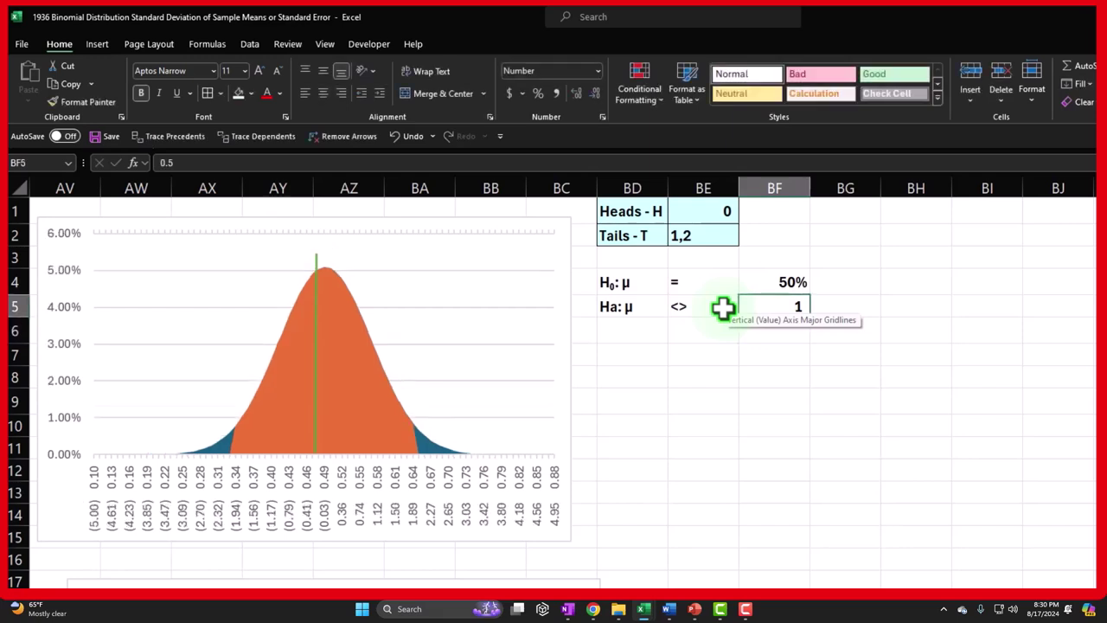
click(539, 96)
Step: Center the comparison signs in BE4:BE5 horizontally
click(686, 286)
drag(687, 294, 689, 303)
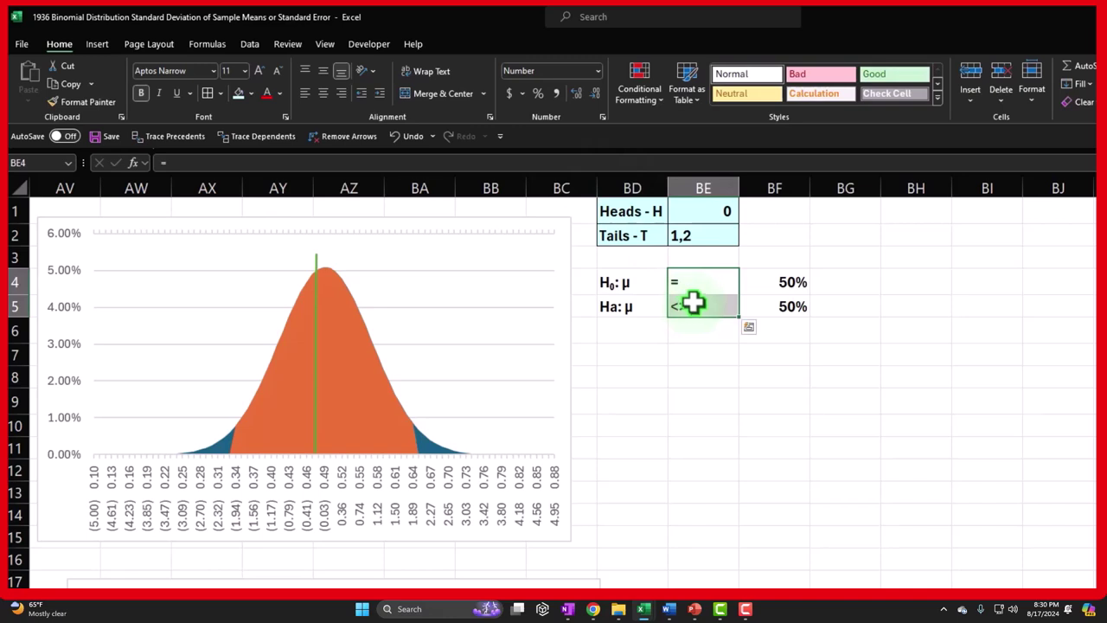
click(323, 93)
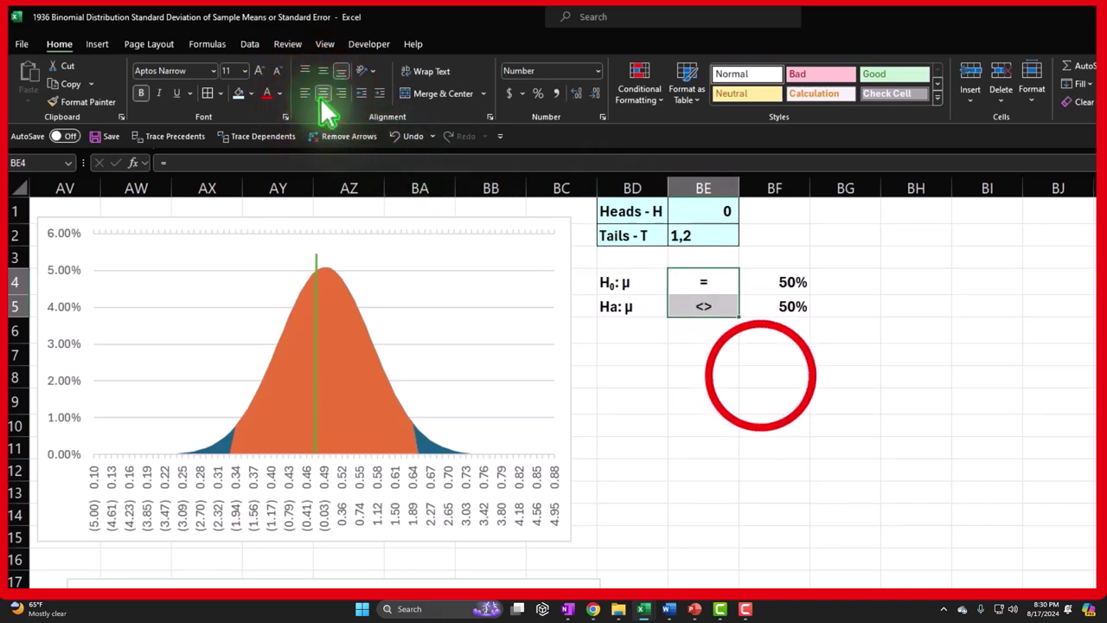
click(750, 374)
Step: Format the hypothesis block BD4:BF5 with a light blue fill and borders around every cell
drag(638, 283, 746, 309)
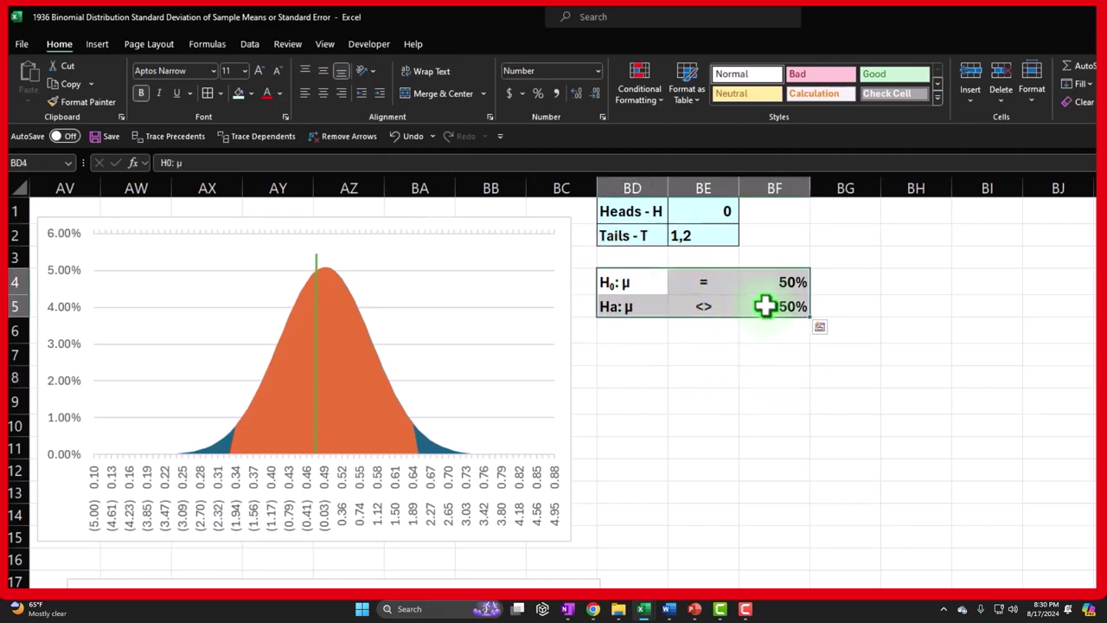
click(238, 94)
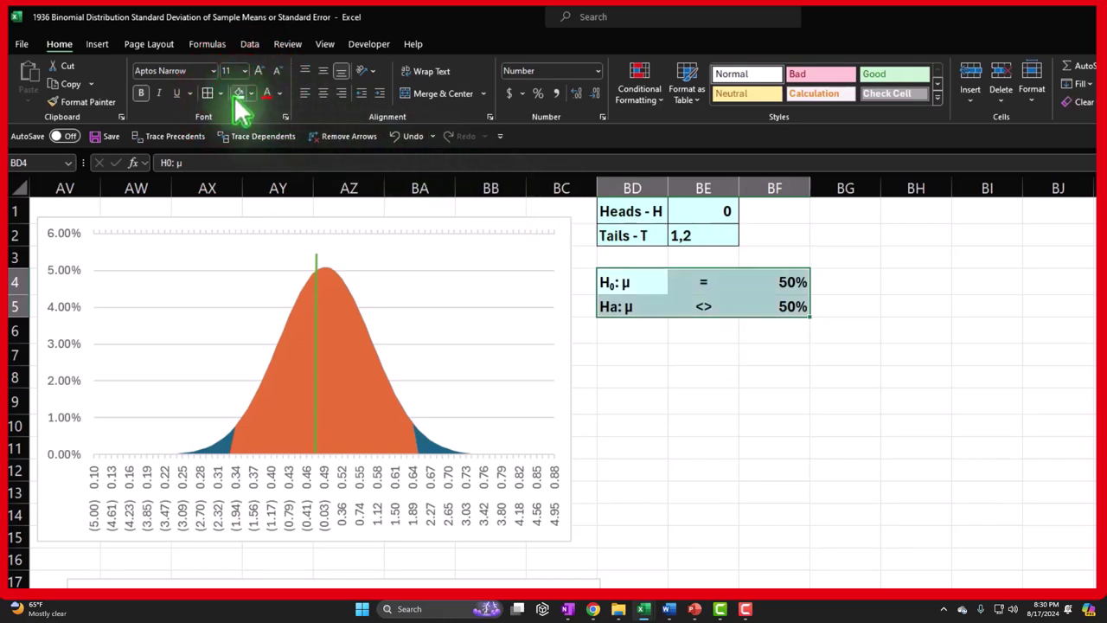
click(208, 93)
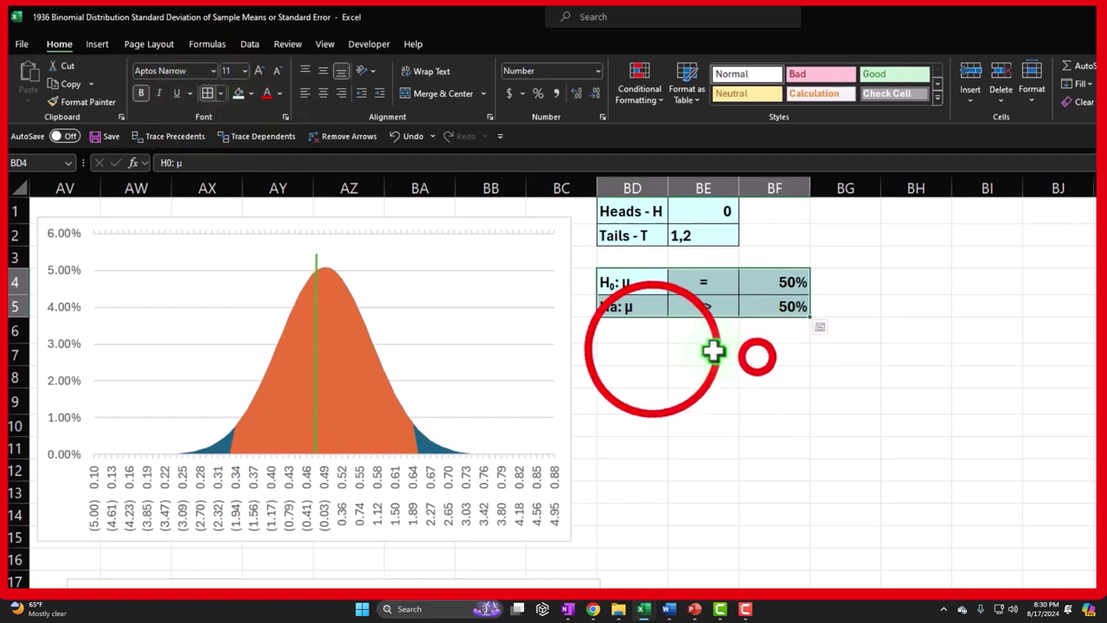
click(758, 356)
click(653, 350)
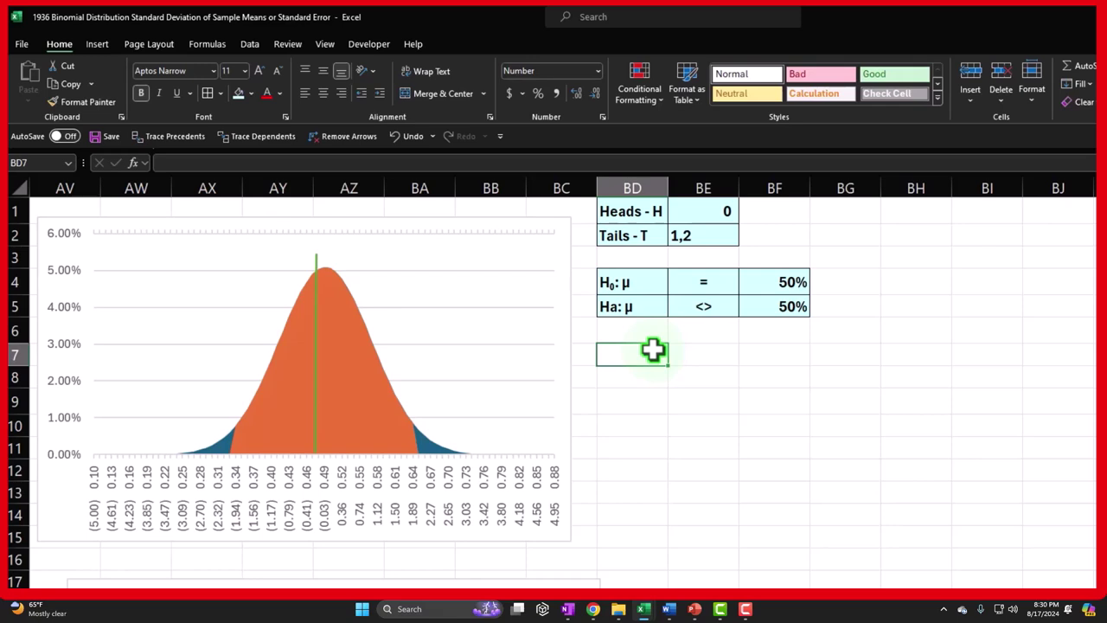
text(Count H)
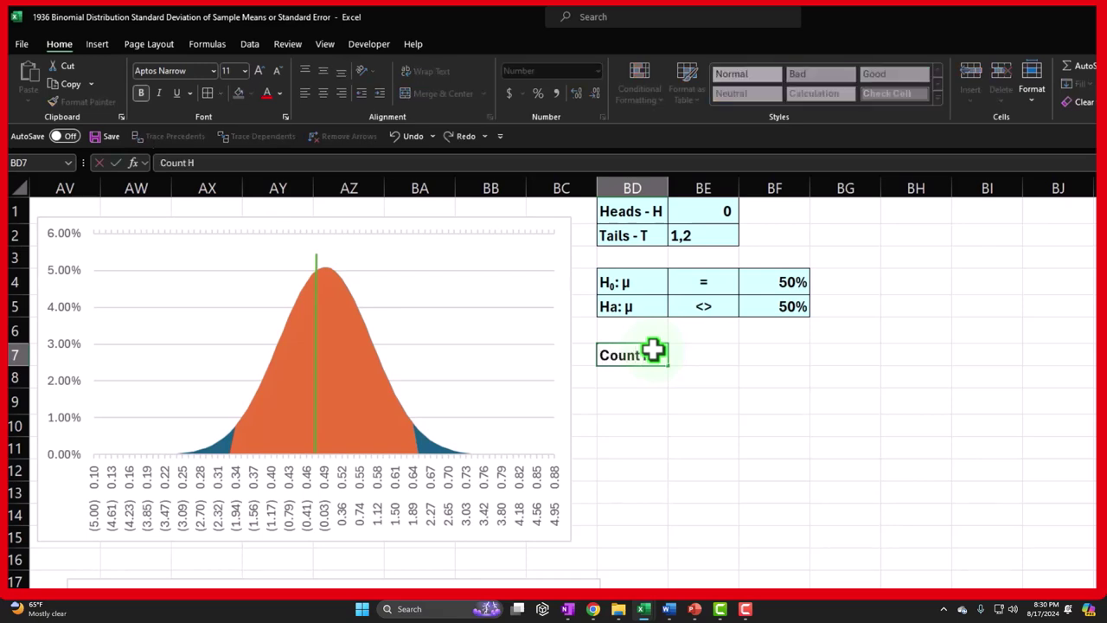
key(BackSpace)
key(BackSpace)
key(BackSpace)
key(BackSpace)
Step: Narrow column BG to a thin spacer beside the hypothesis block
key(Right)
key(Right)
key(Right)
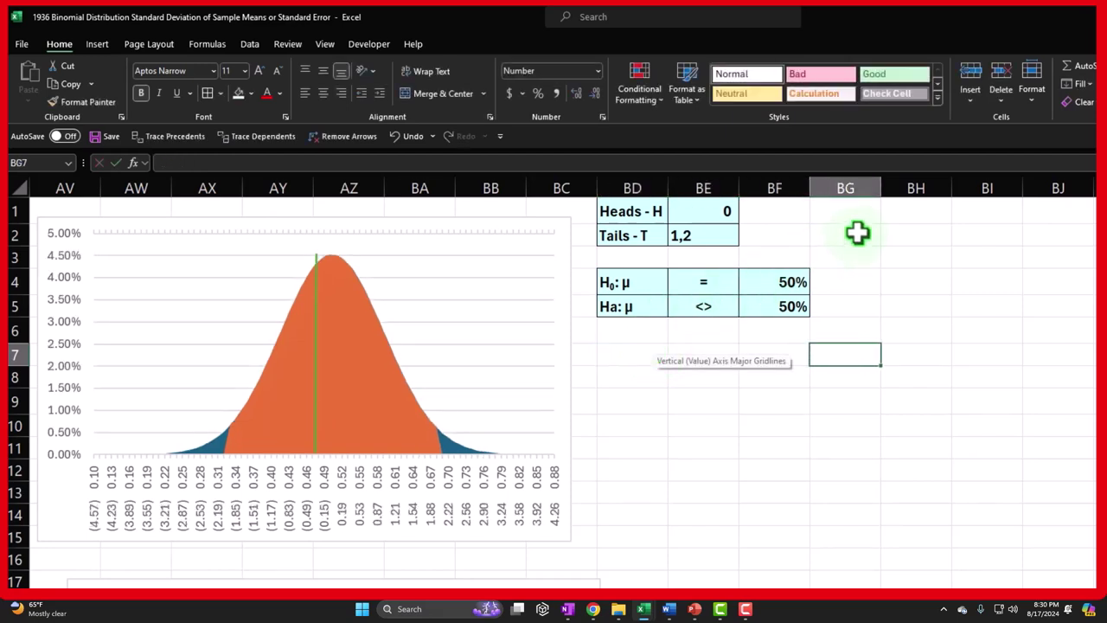
drag(881, 187, 826, 192)
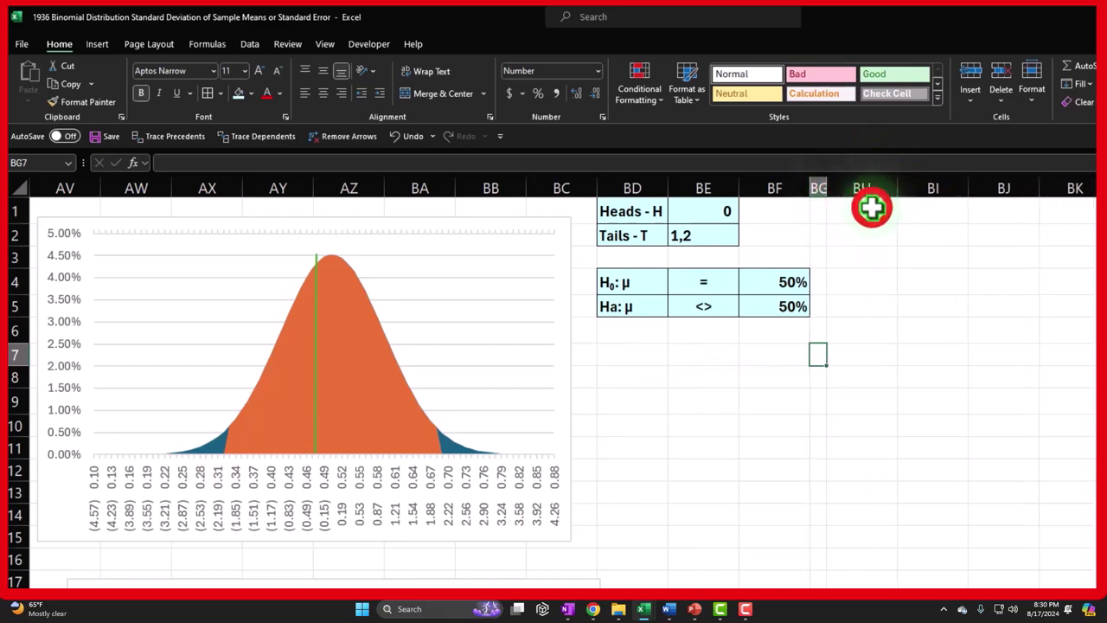
Step: Enter the sample row label "S1" in BH2
click(871, 208)
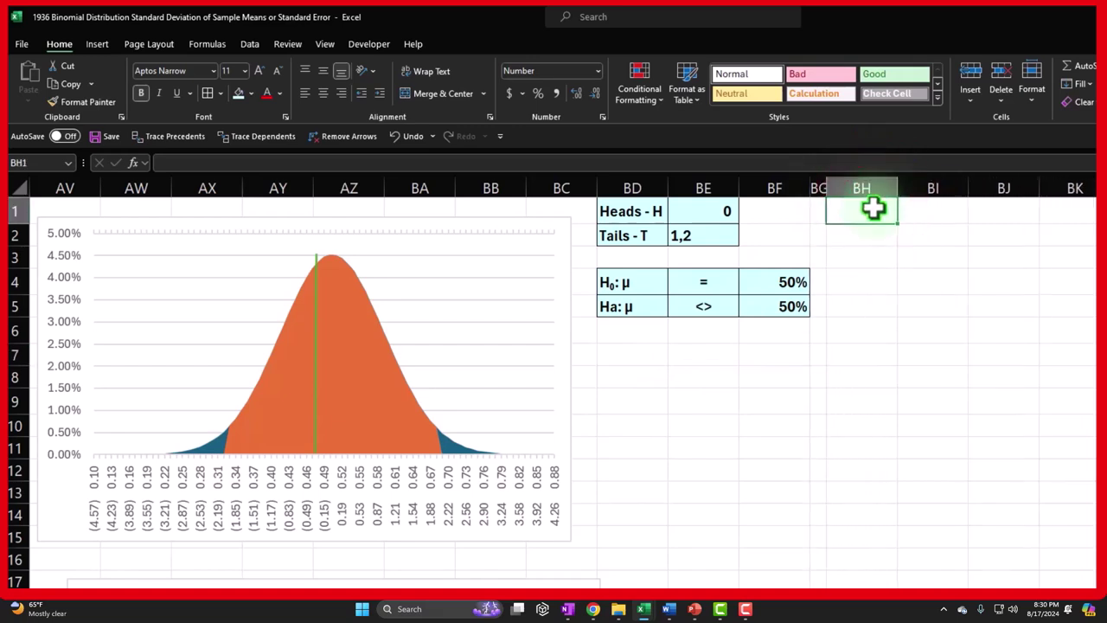
key(Tab)
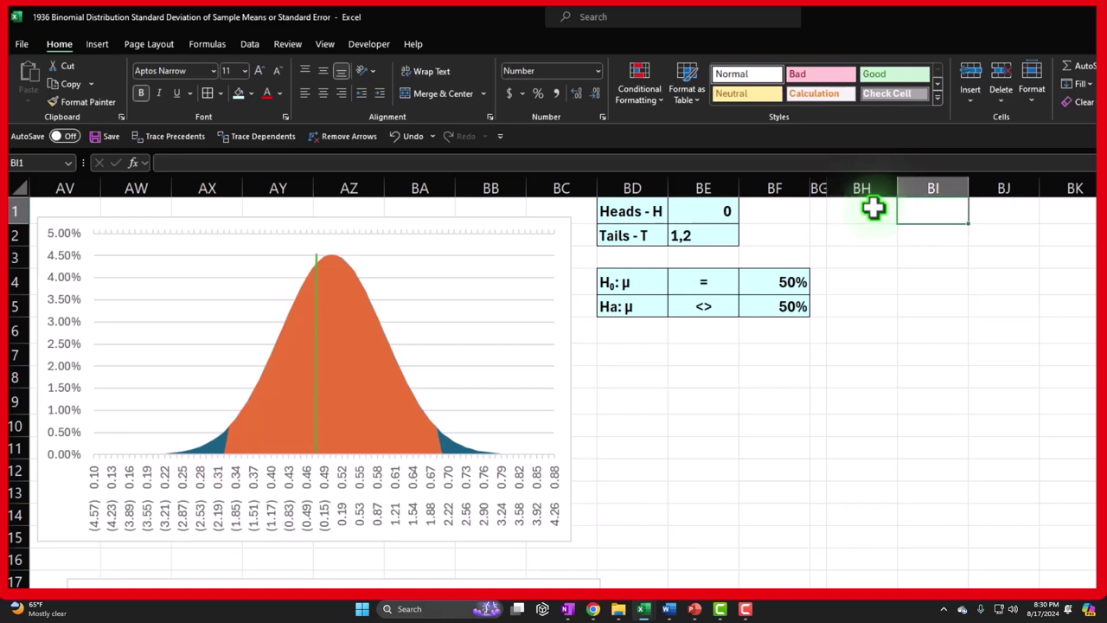
key(Return)
text(S)
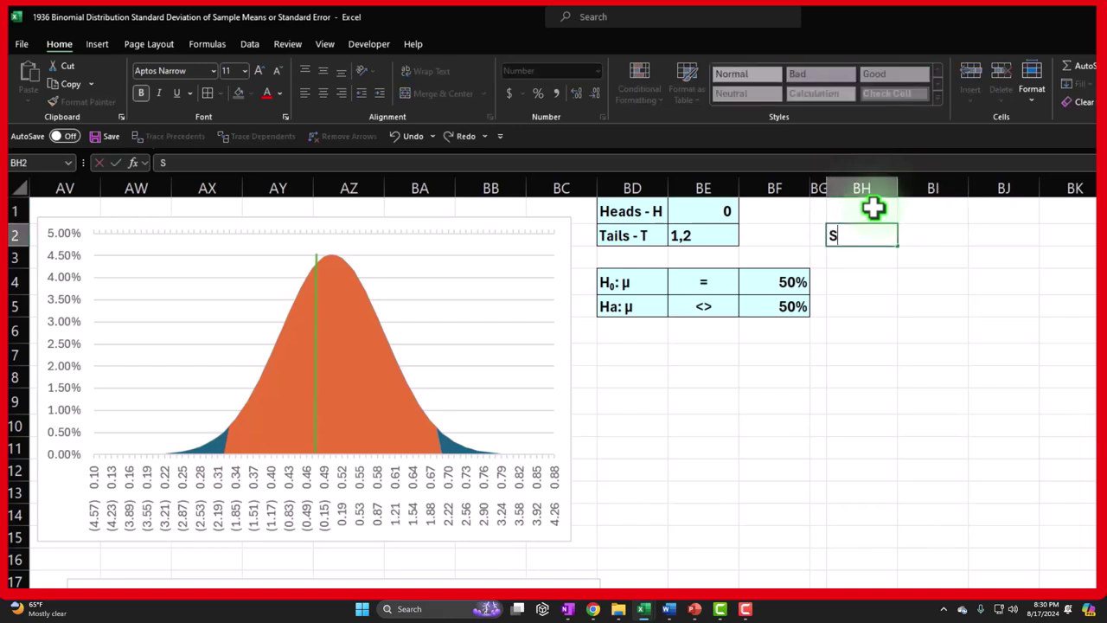
text(1)
key(Return)
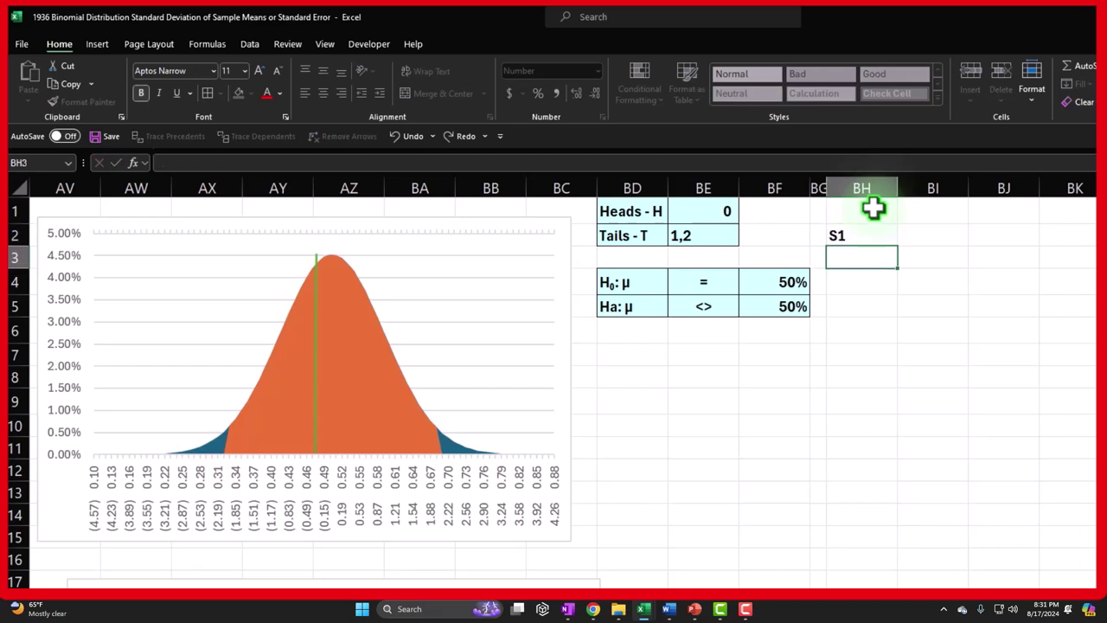
Step: Start the flip number headers with 1 in BI1 and 2 in BJ1
key(Up)
key(Up)
key(Right)
text(1)
key(Return)
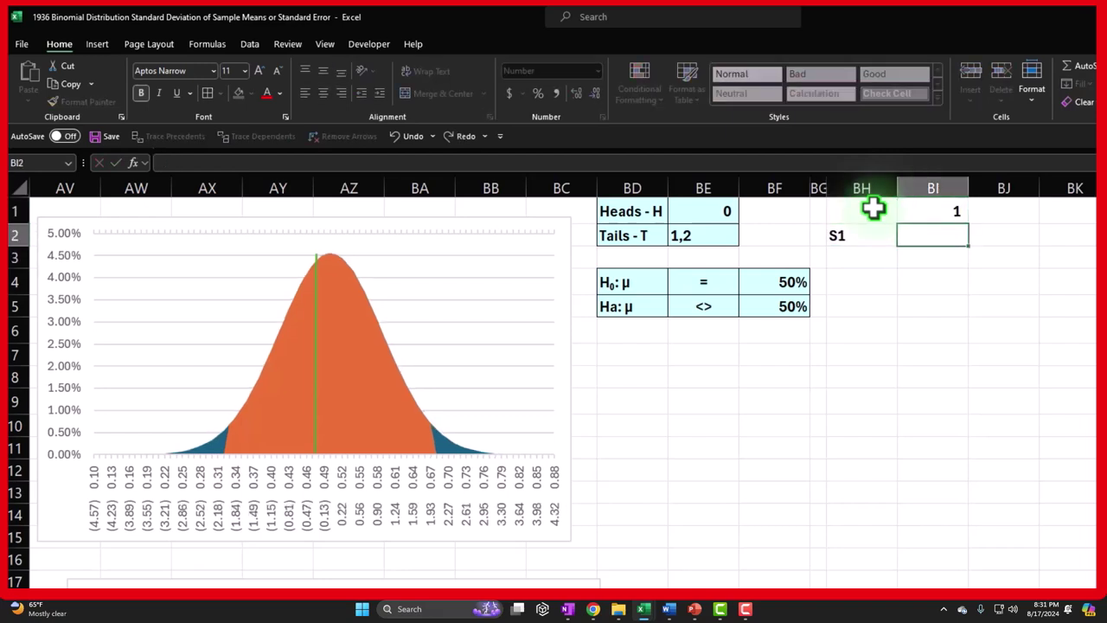
key(Up)
key(Right)
text(2)
key(Return)
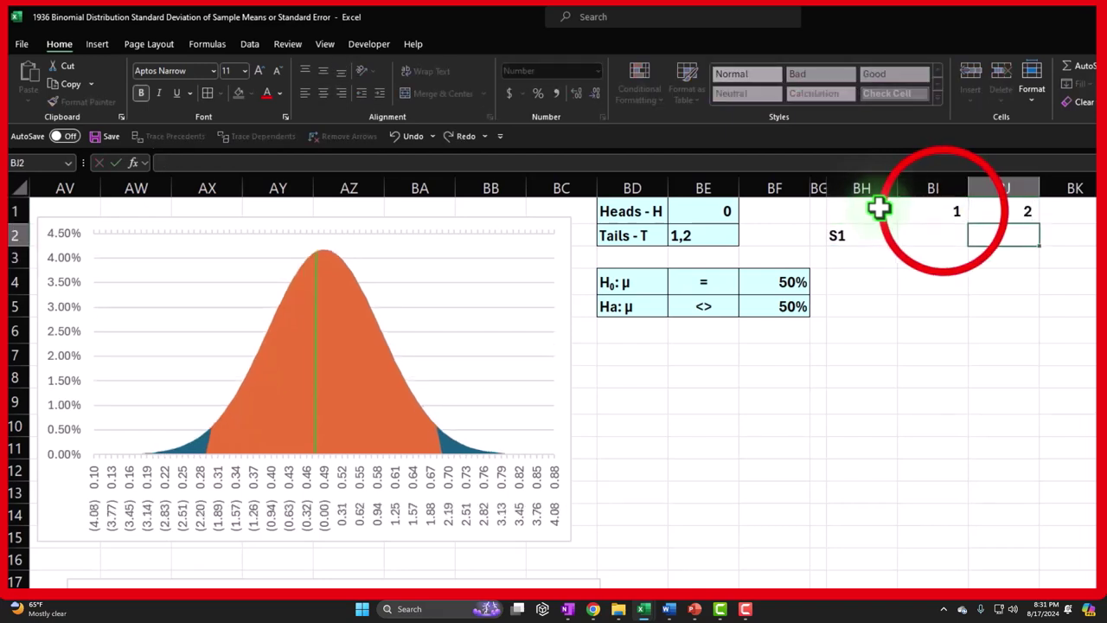
Step: Extend the number series across row 1 to 30 in CL1 and narrow columns BI through CL to about half width
drag(956, 210, 284, 176)
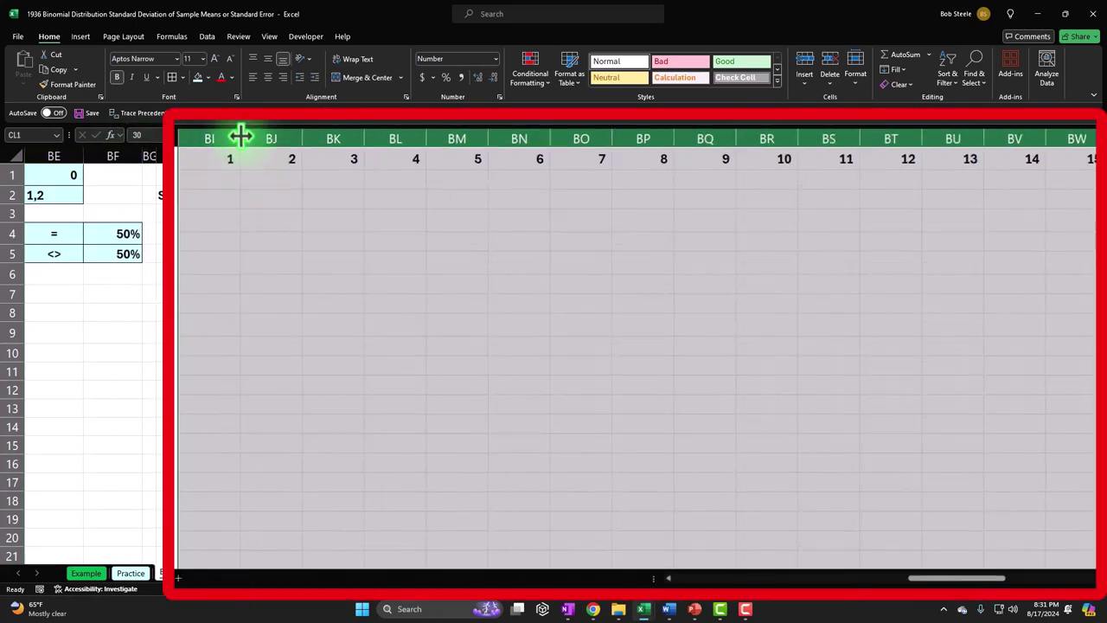
drag(240, 136, 211, 136)
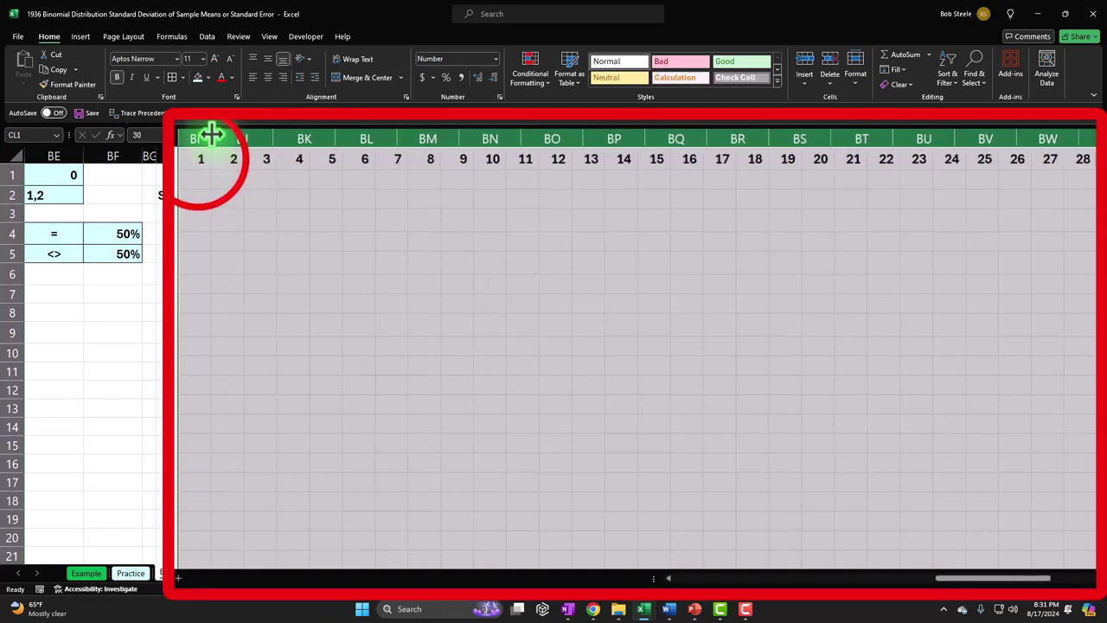
Step: Format the flip number headers in BI1:CL1 with black fill and white font
click(230, 175)
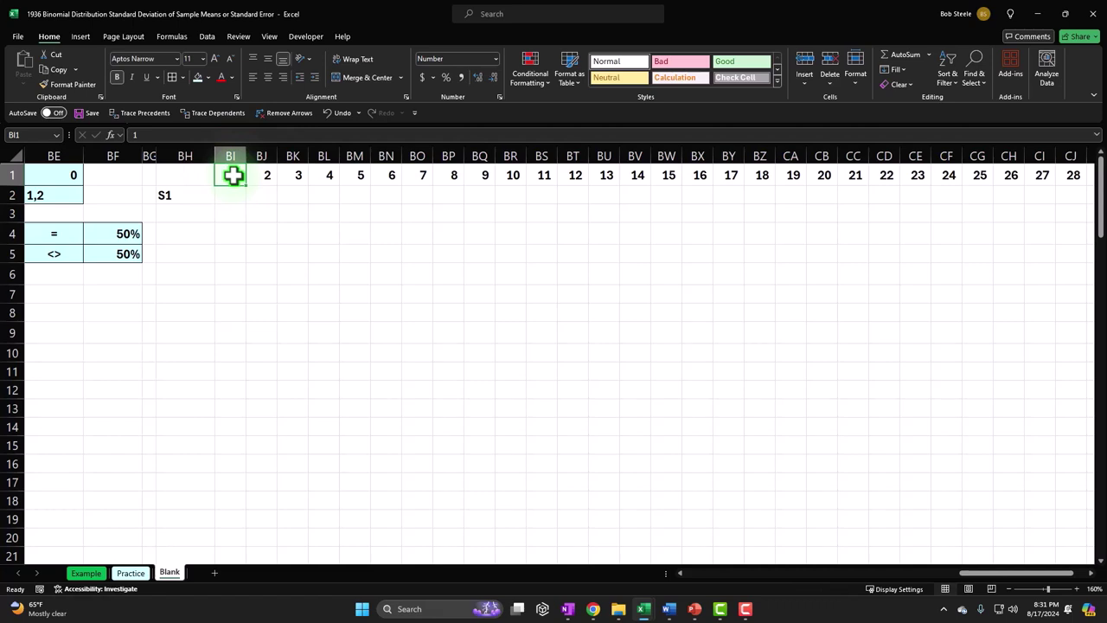
key(ctrl+shift+Right)
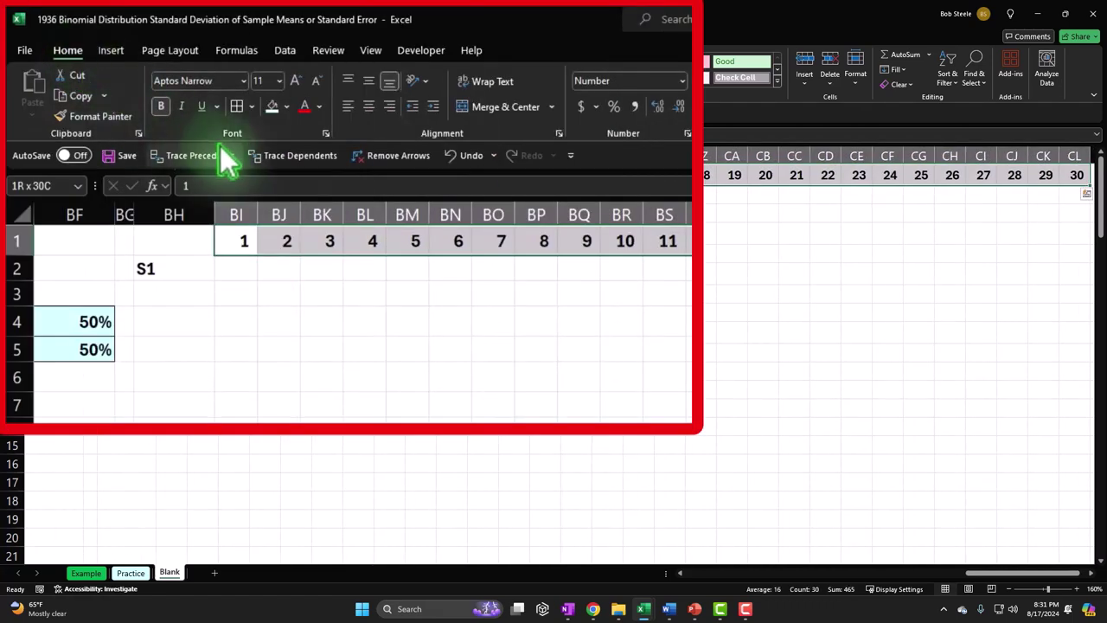
click(287, 107)
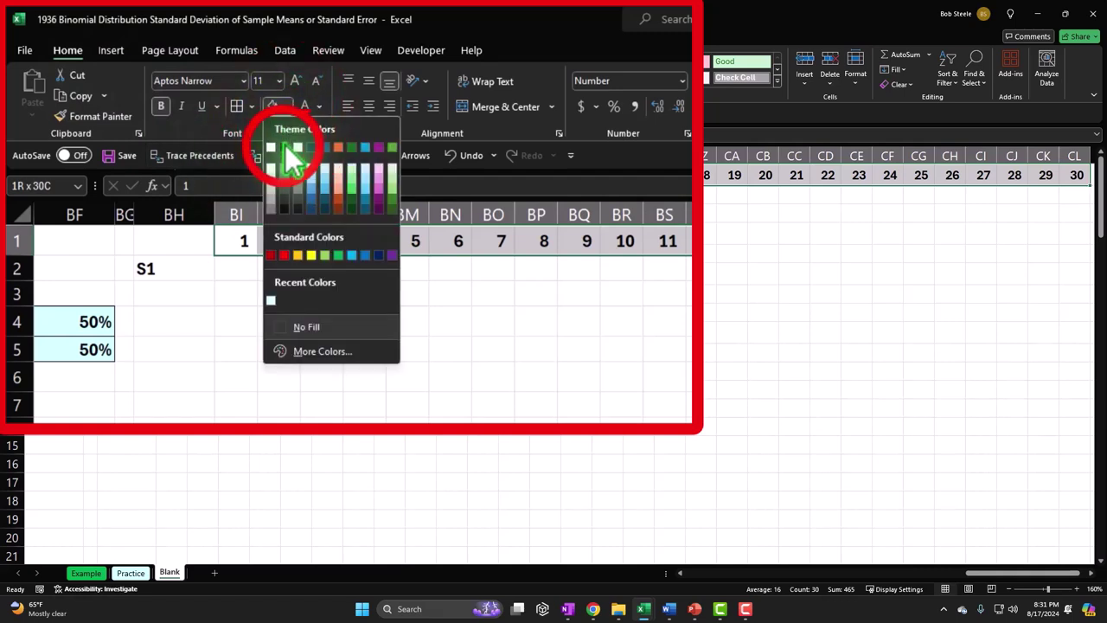
click(284, 147)
click(320, 105)
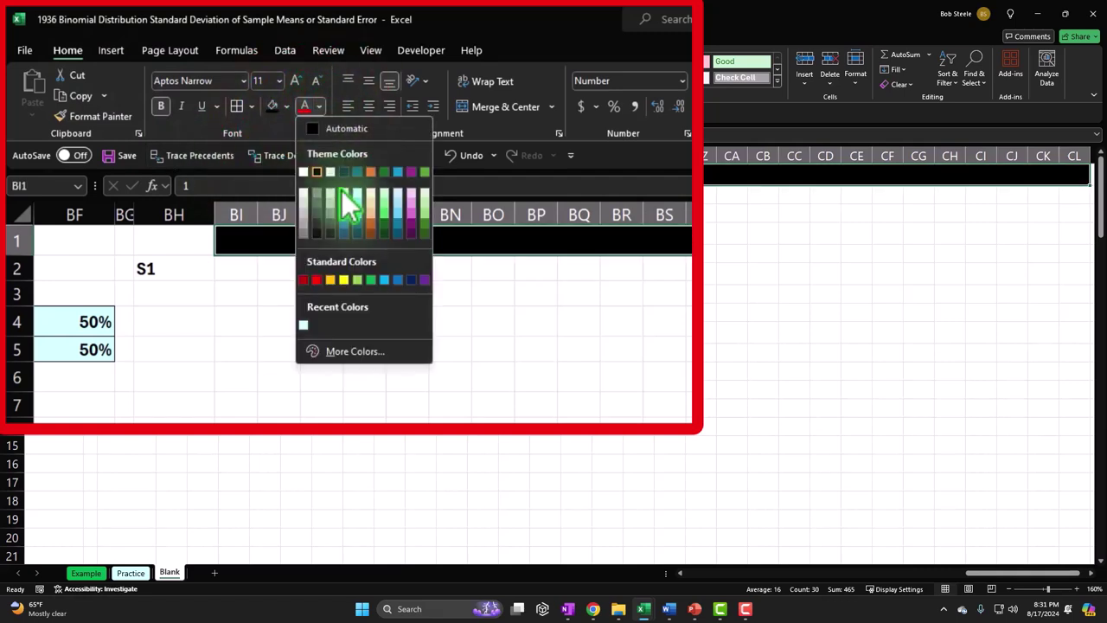
click(304, 172)
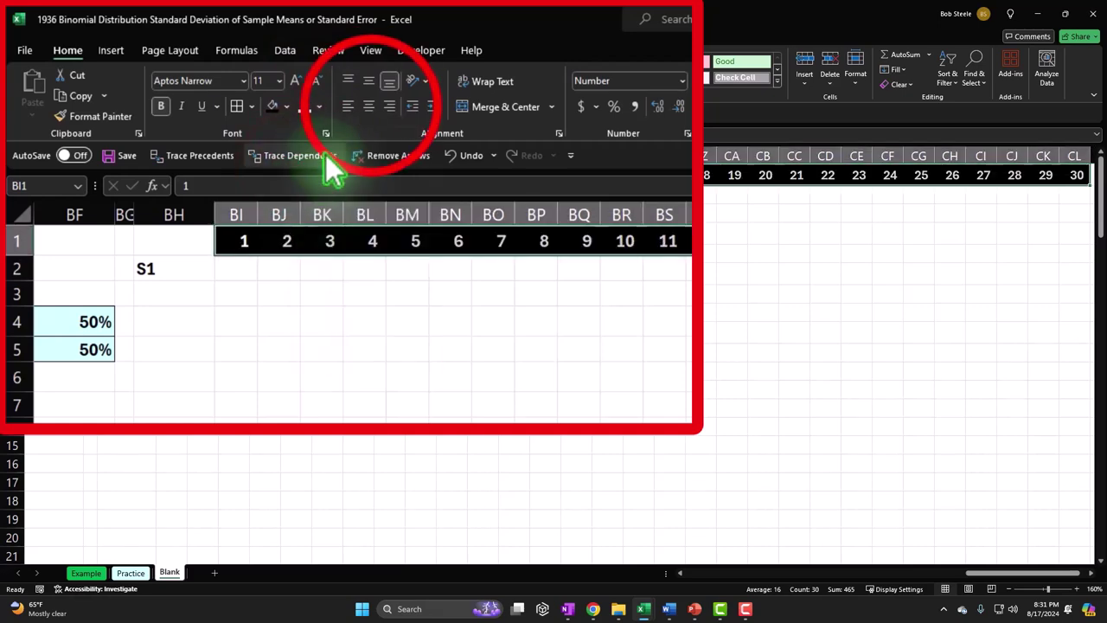
click(269, 257)
Step: Enter =RANDBETWEEN(0,2) in BI2 and fill it across the S1 row through CL2
click(178, 198)
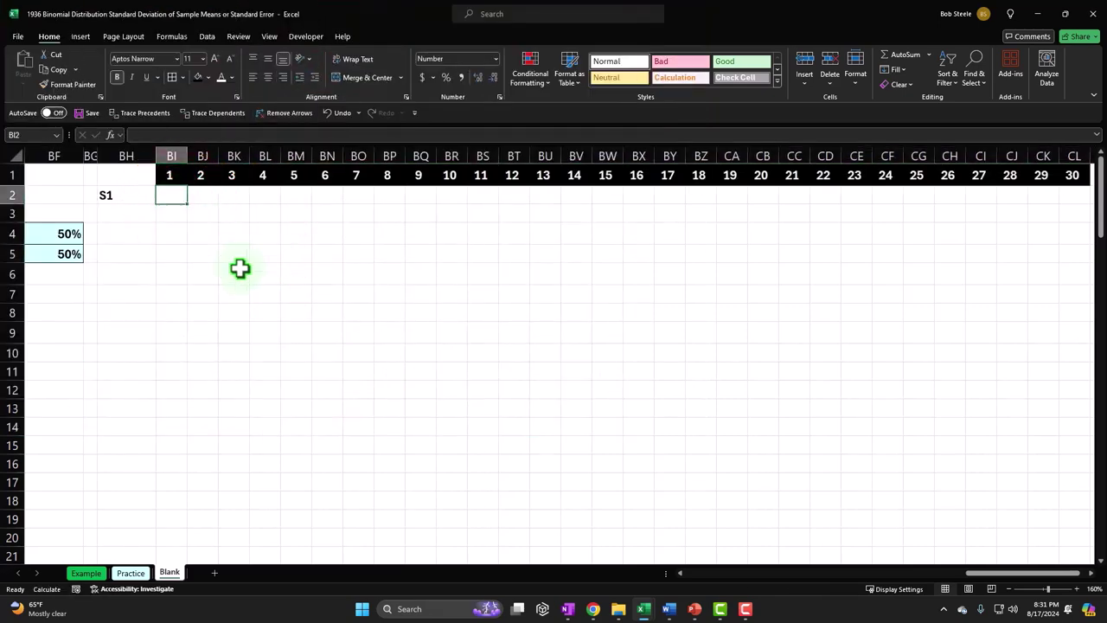
text(=rand)
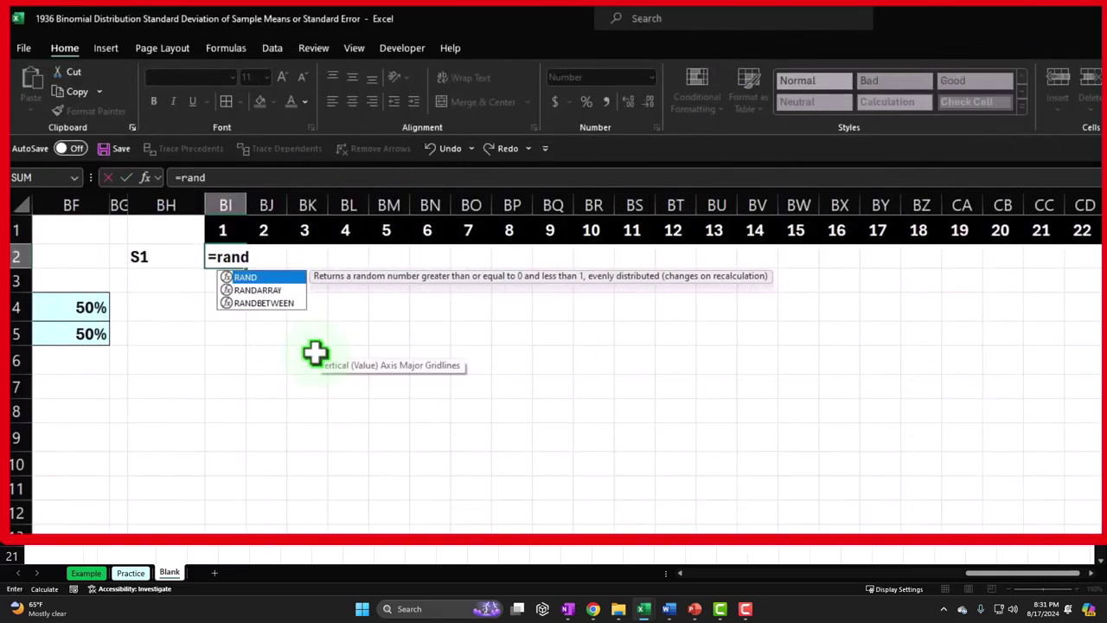
key(Tab)
key(BackSpace)
text(b)
key(Tab)
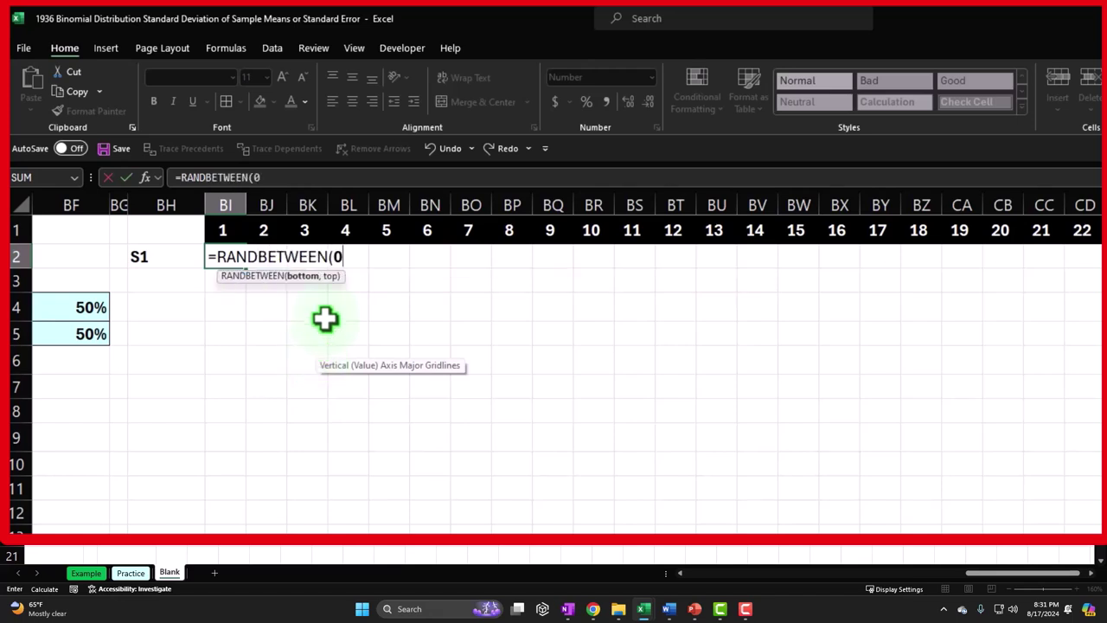
text(0,)
text(2))
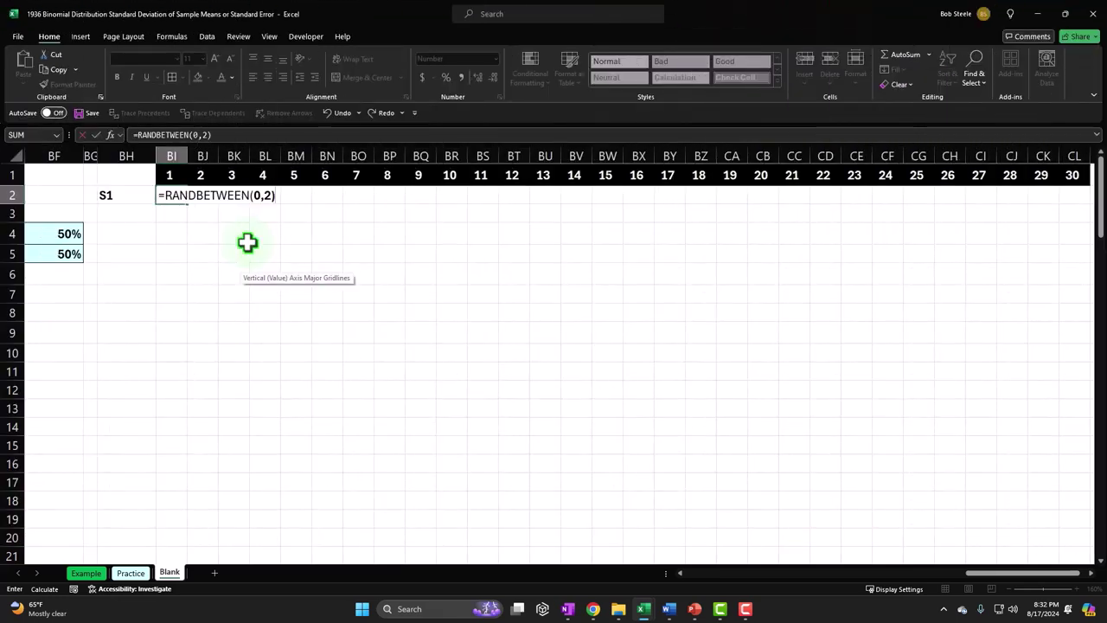
key(Return)
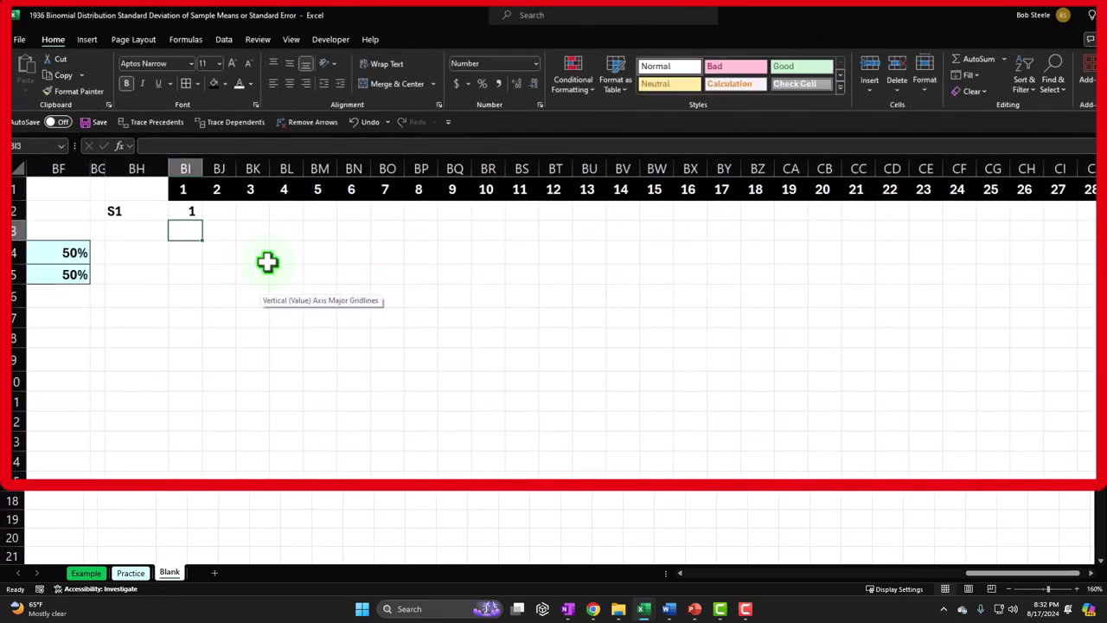
click(185, 213)
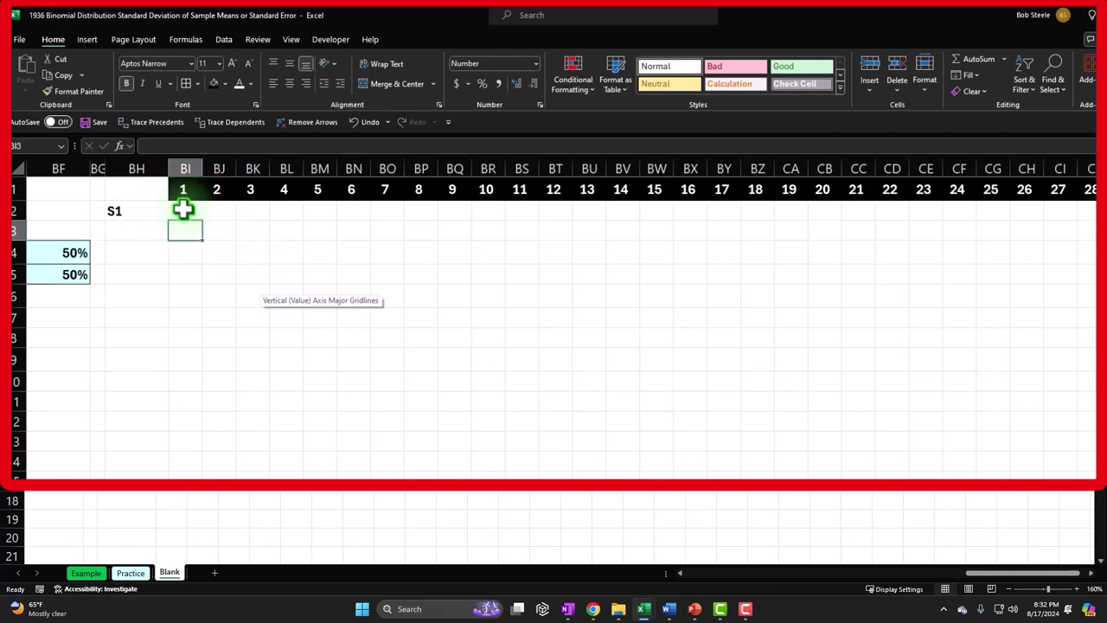
drag(202, 219, 976, 217)
Step: Enter the label "Count" in BD7, below the hypothesis block
key(Down)
key(Left)
key(Left)
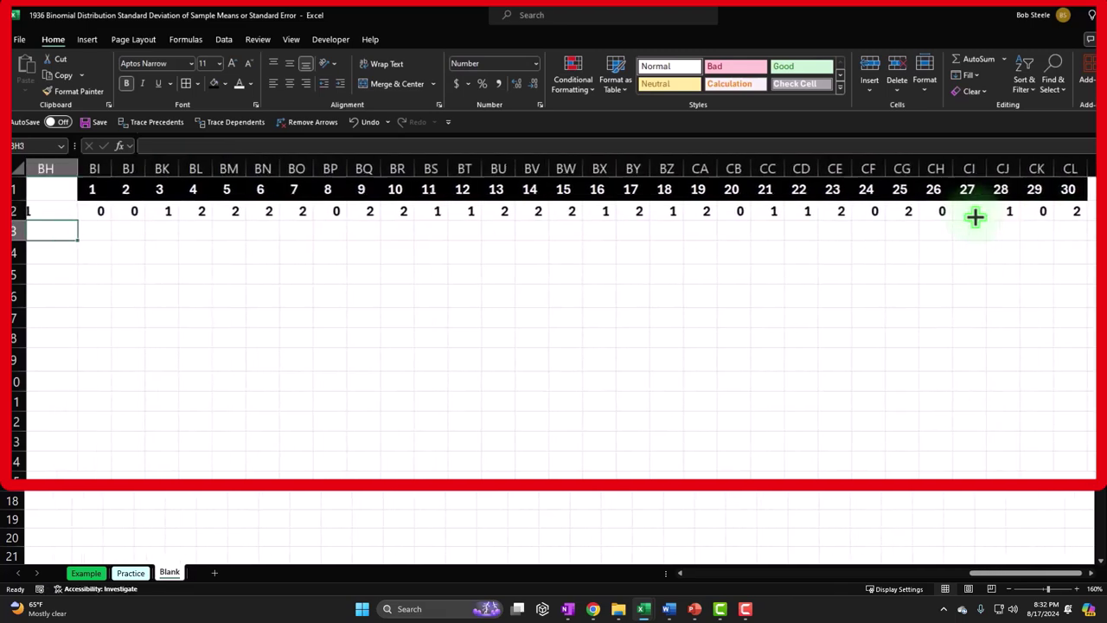
key(Left)
key(Left)
key(Left)
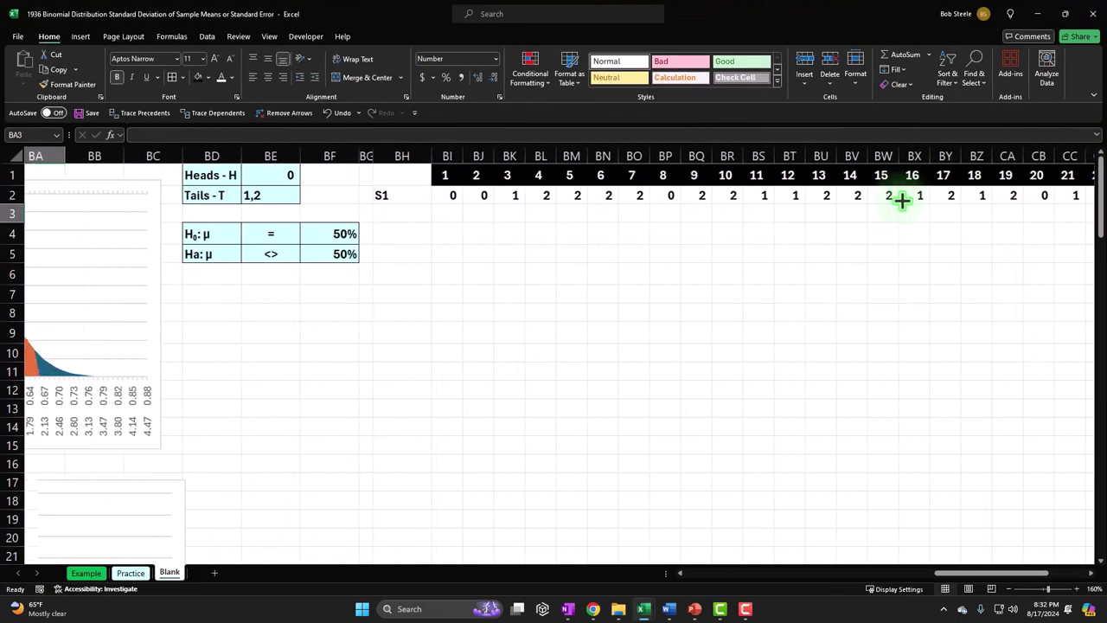
key(Down)
key(Down)
key(Down)
key(Down)
key(Down)
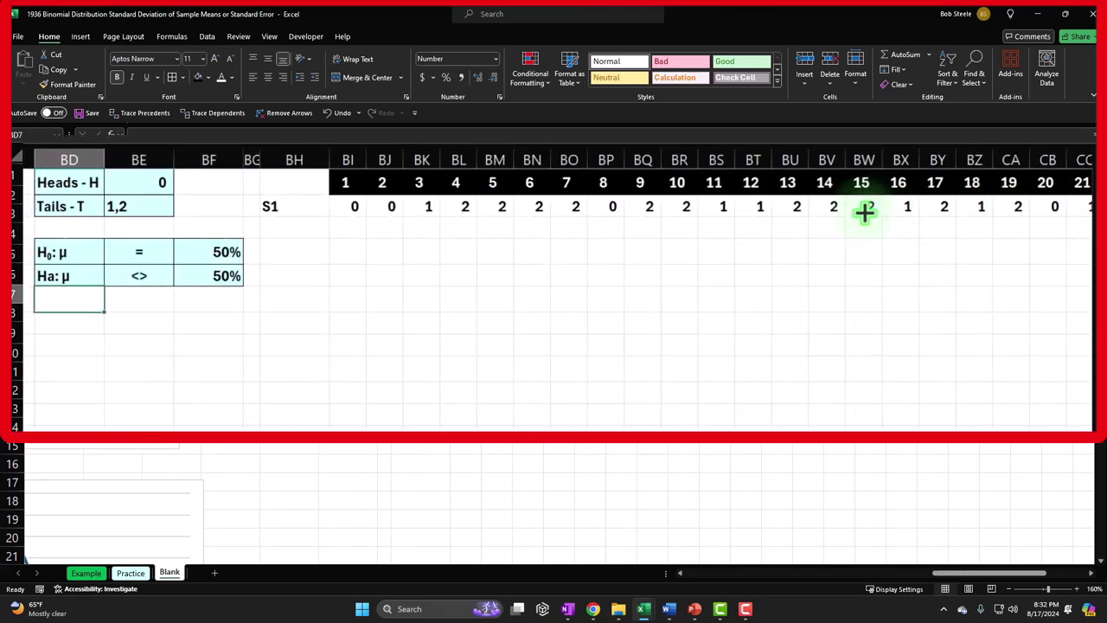
key(Up)
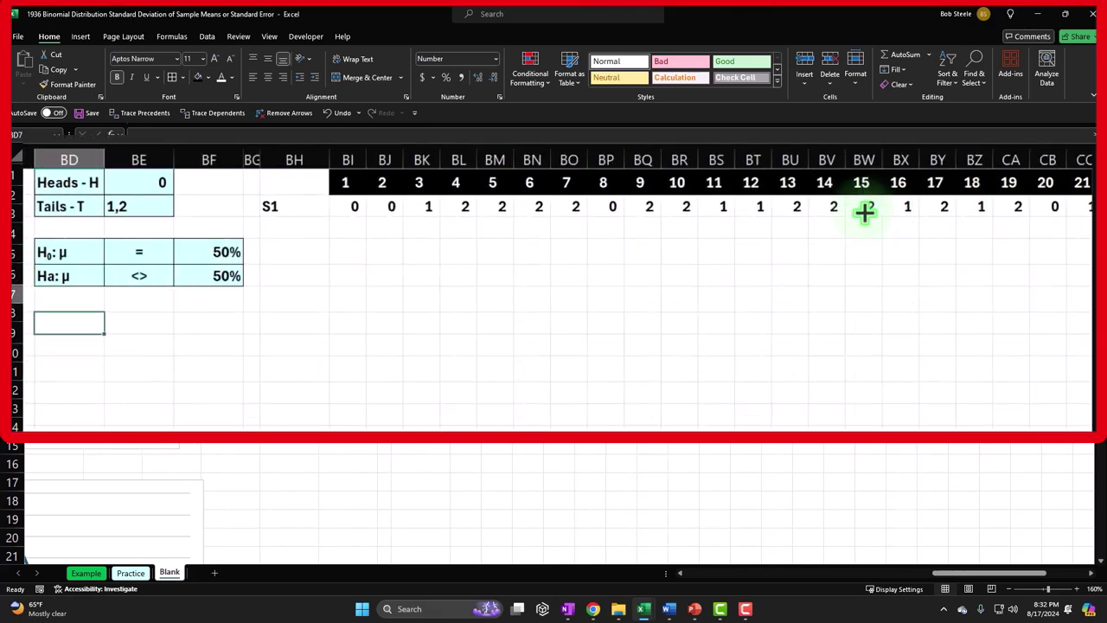
text(Coun)
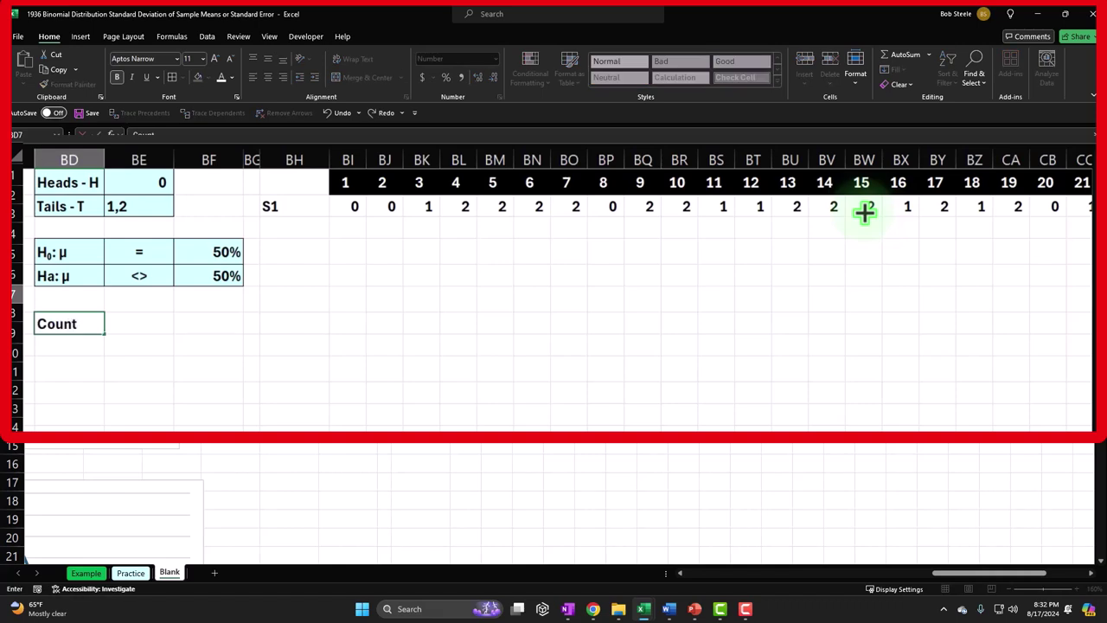
text(t)
key(Tab)
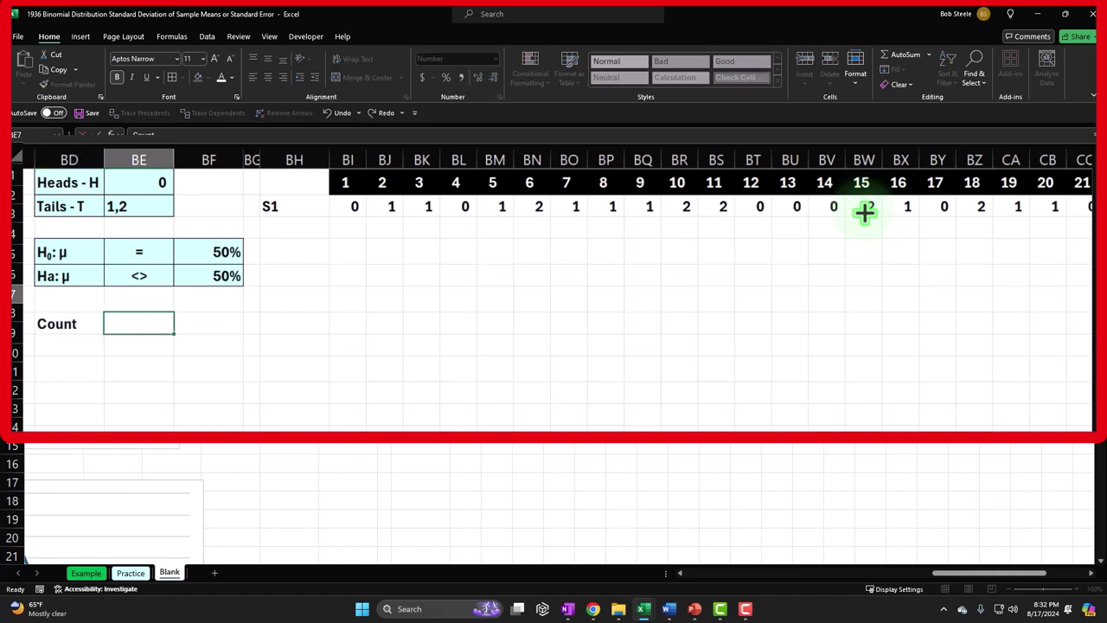
Step: Count the S1 flips in BE7 with a COUNT formula over BI2:CL2
text(=count)
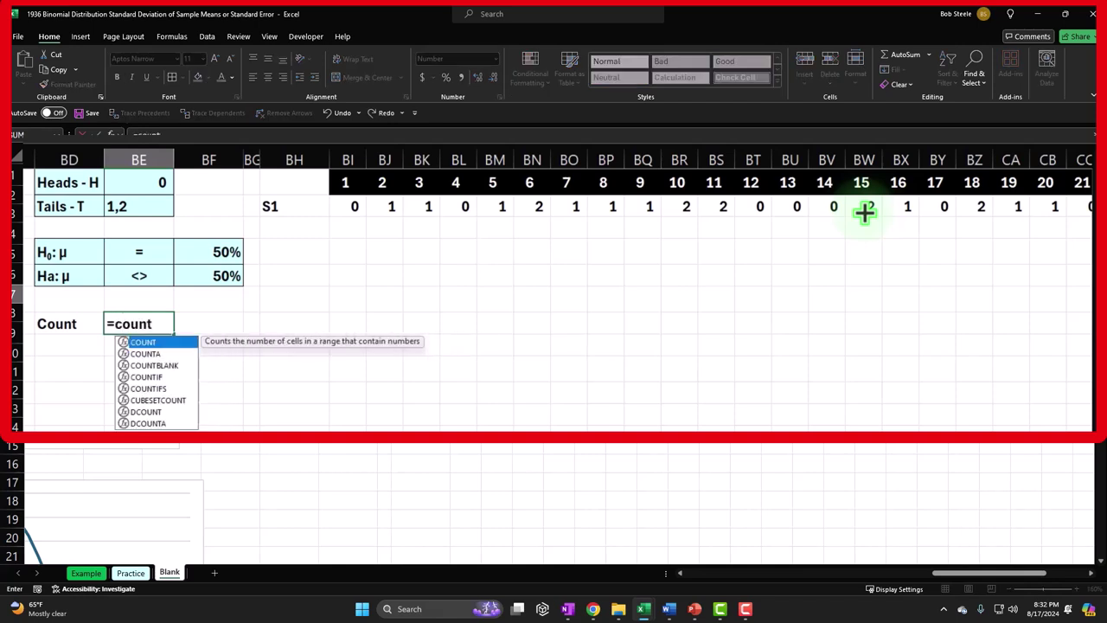
key(Tab)
key(Right)
key(Right)
key(Right)
key(Up)
key(Up)
key(Up)
key(Up)
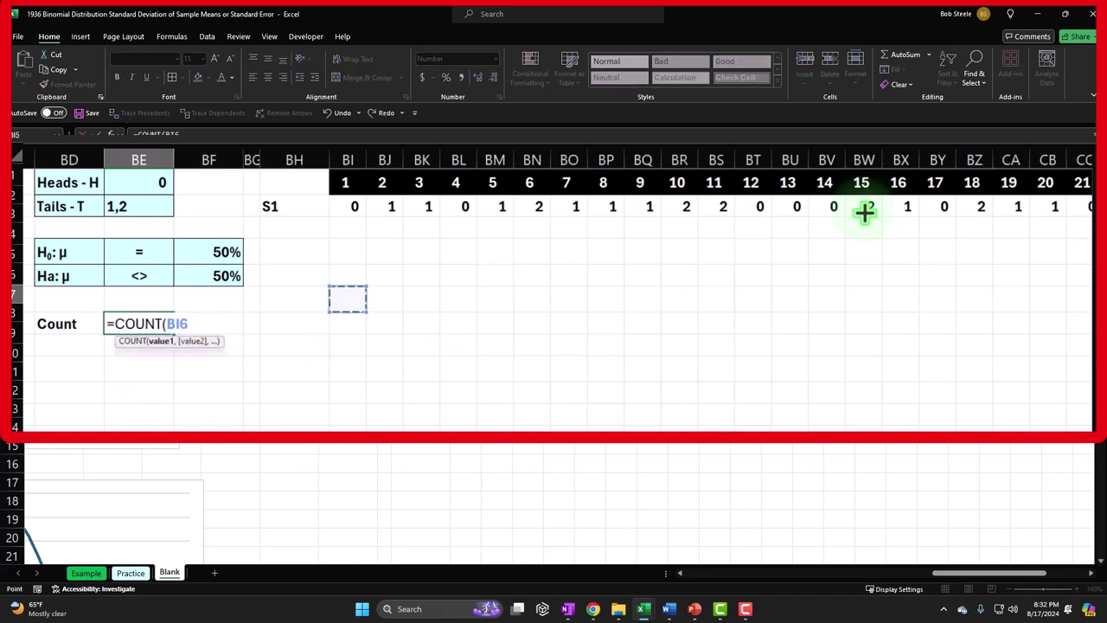
key(Right)
key(ctrl+shift+Right)
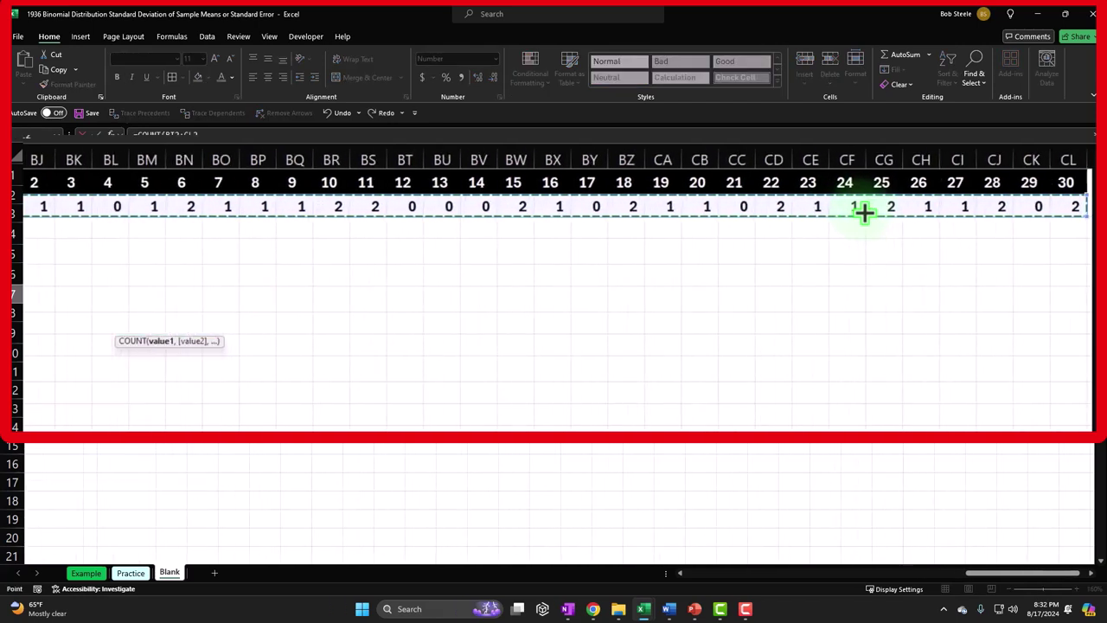
key(Return)
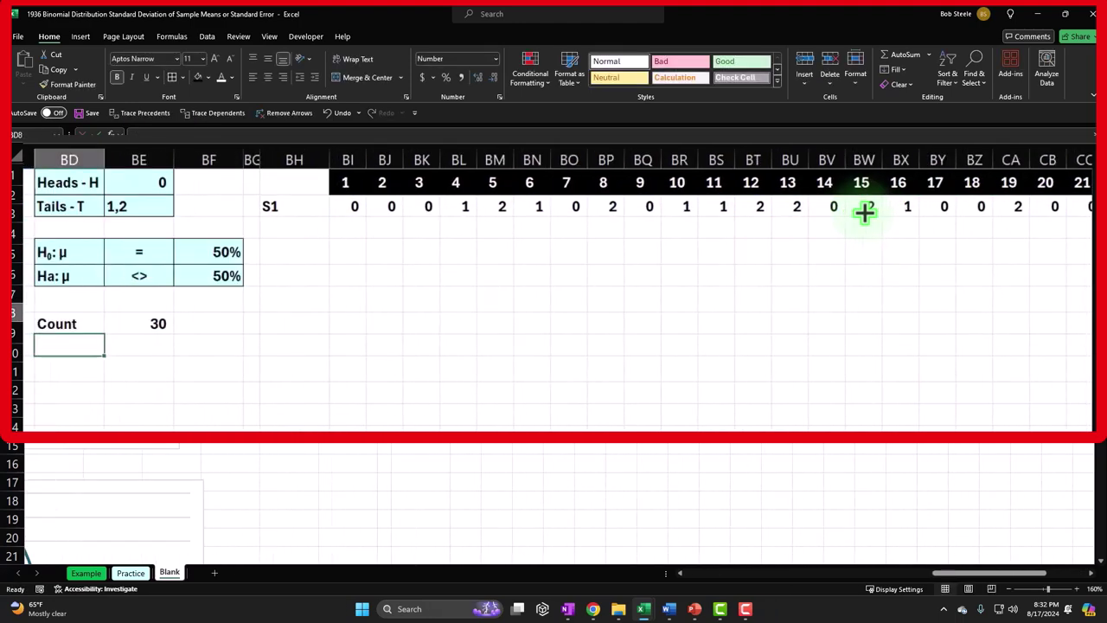
Step: Enter the label "Head H 0" in BD8, under Count
text(Head H 0)
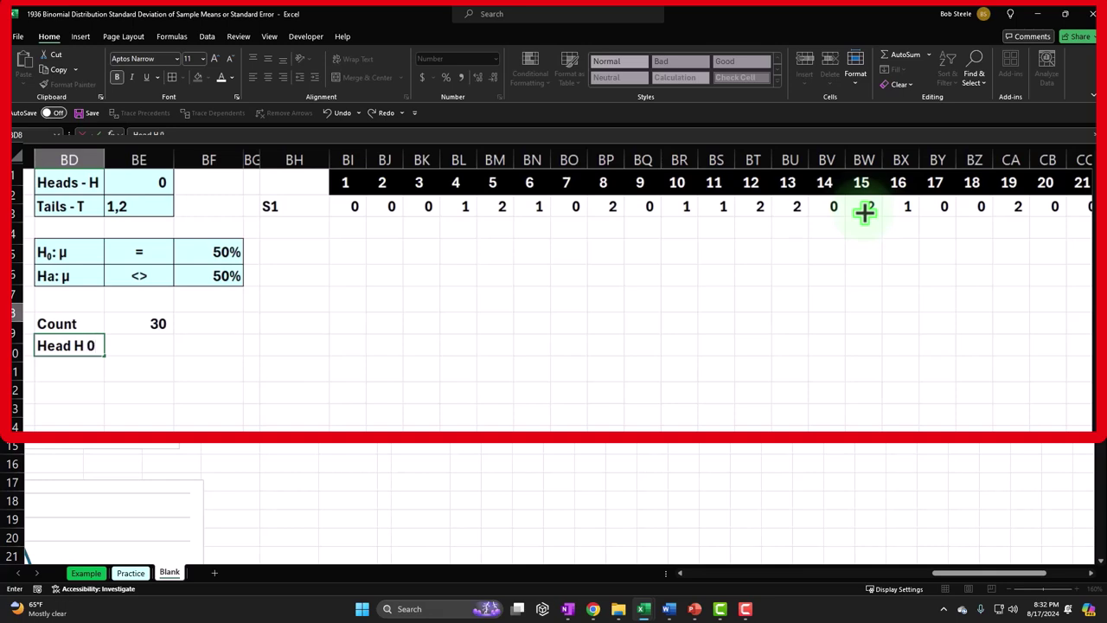
key(Return)
key(Right)
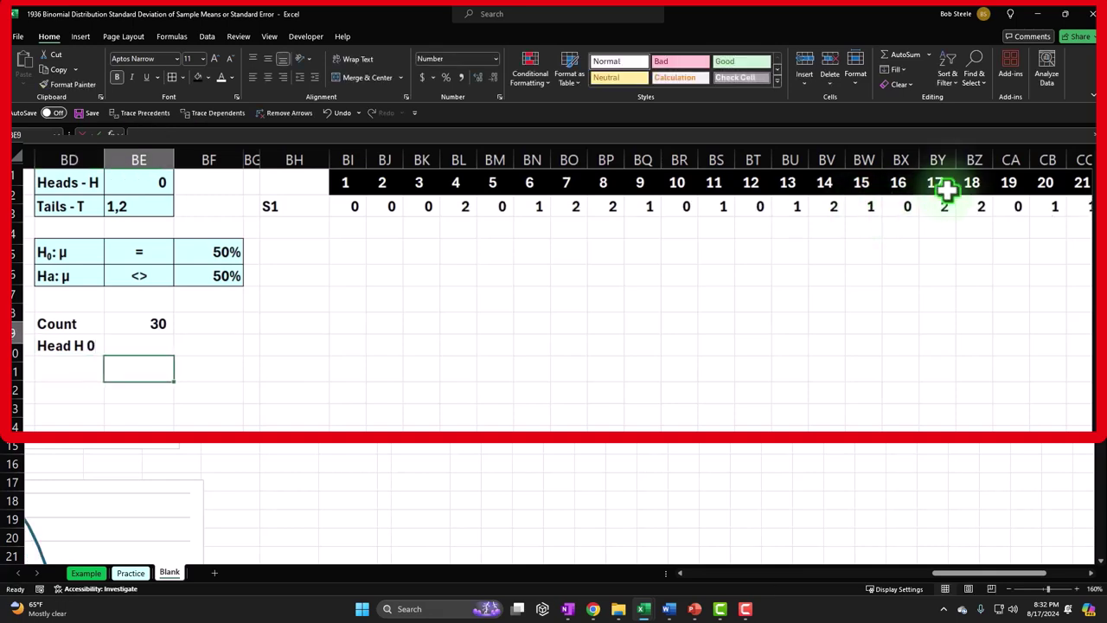
Step: Count the heads in BE8 with =COUNTIF(BI2:CL2,0)
click(138, 346)
text(=)
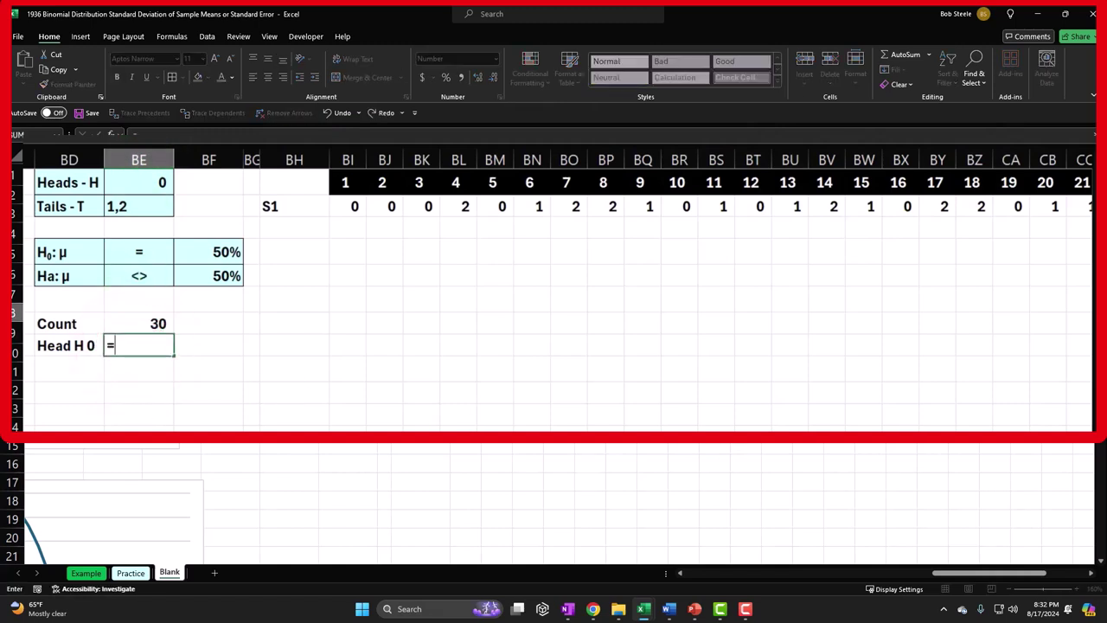
text(counti)
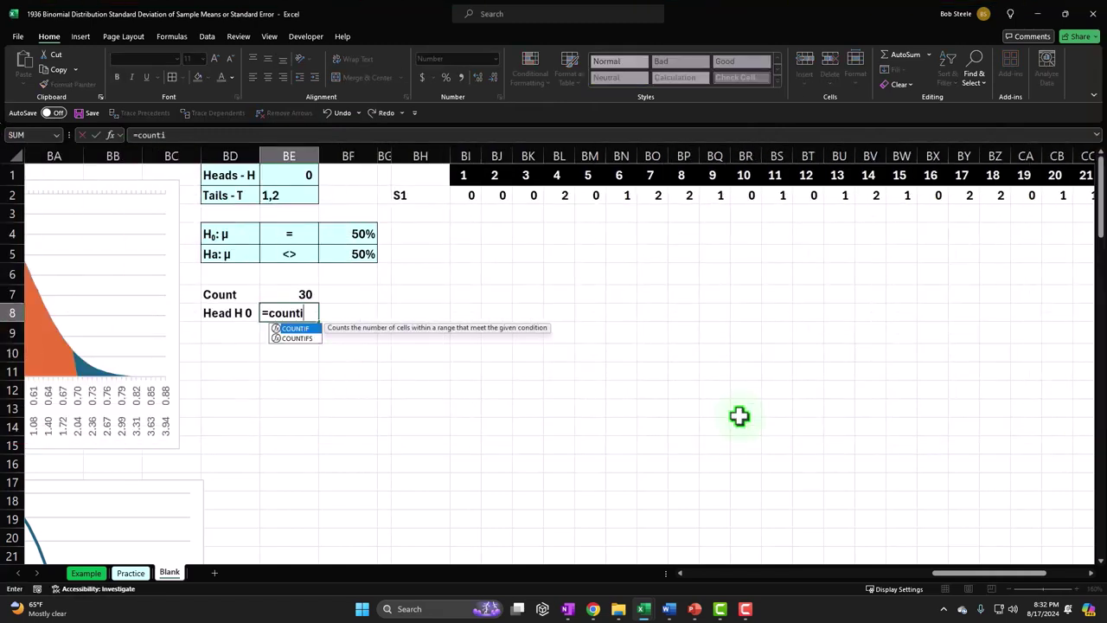
key(Tab)
key(Right)
key(Right)
key(Right)
key(Right)
key(Up)
key(Up)
key(Up)
key(Up)
key(Up)
key(Up)
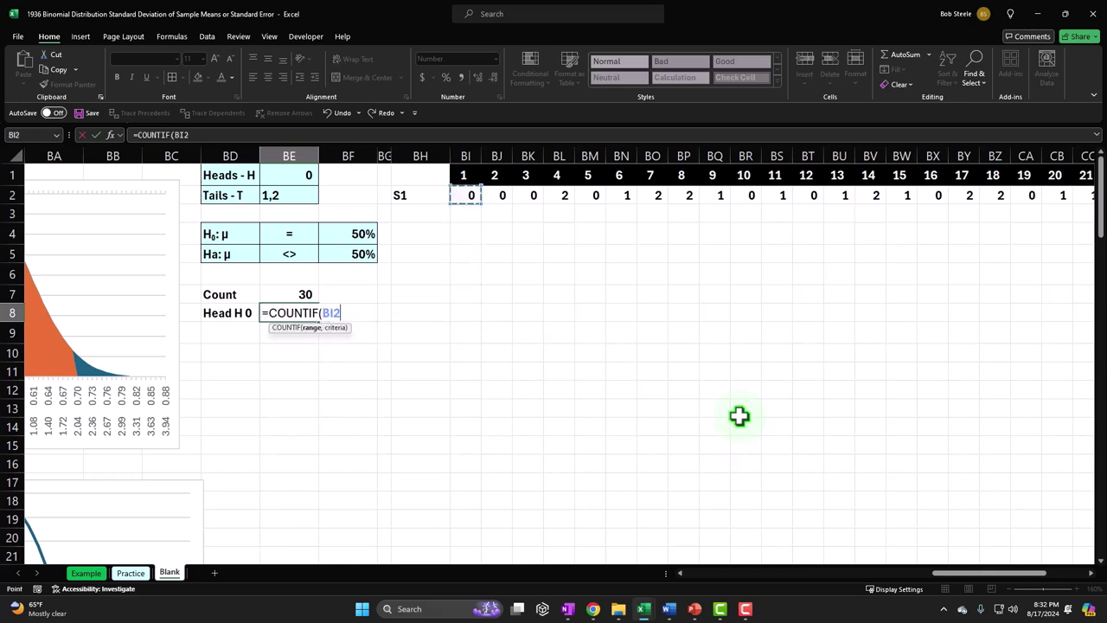
key(ctrl+shift+Right)
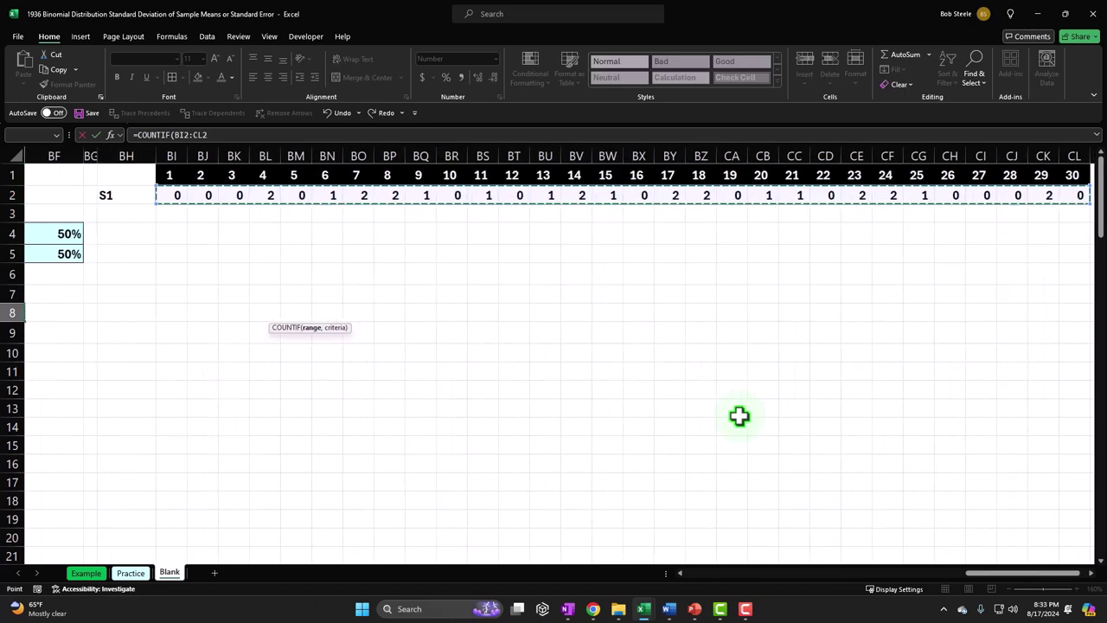
text(,)
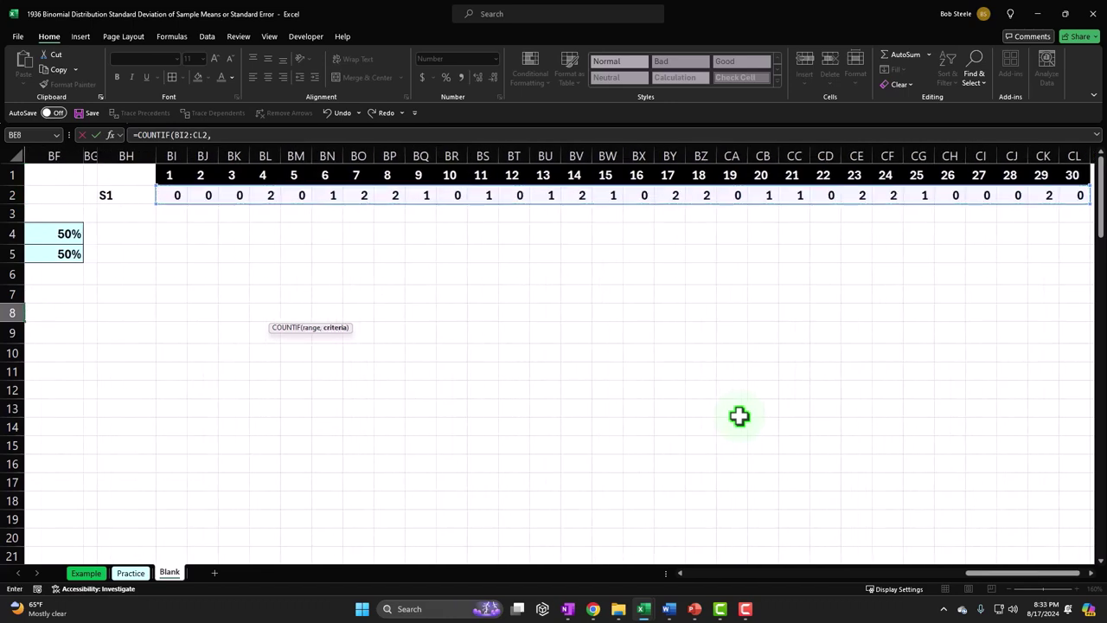
drag(1004, 573, 954, 583)
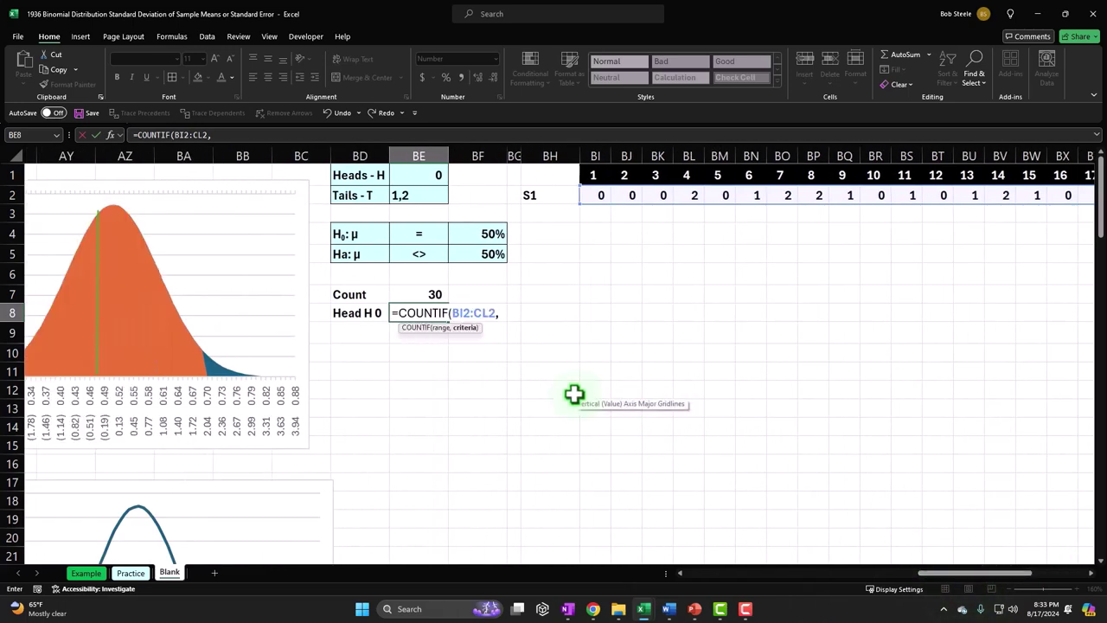
text(0)
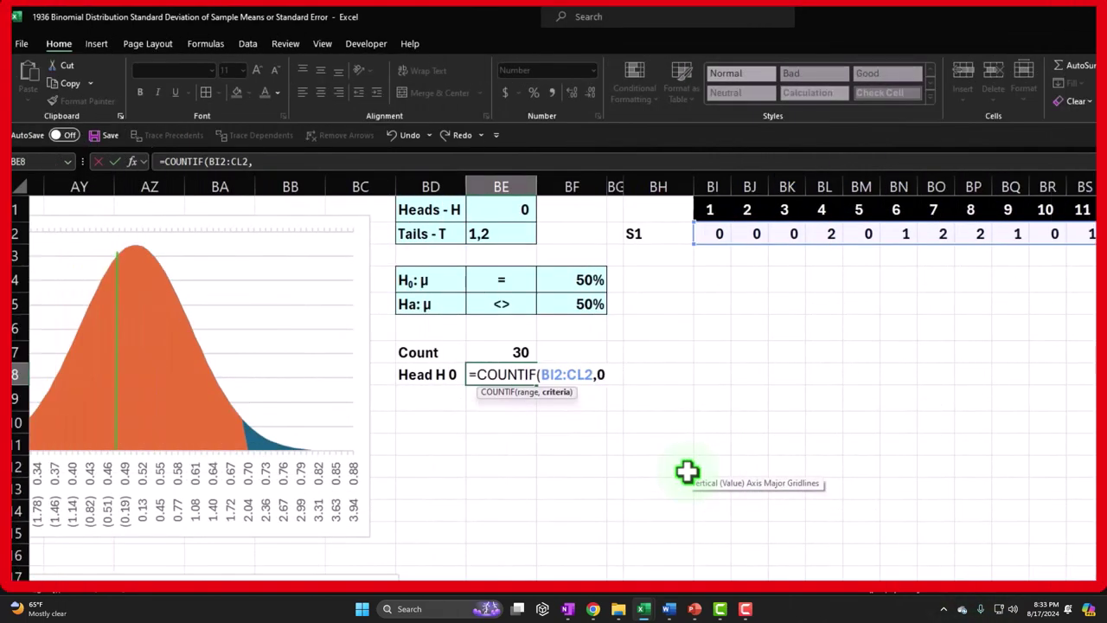
text())
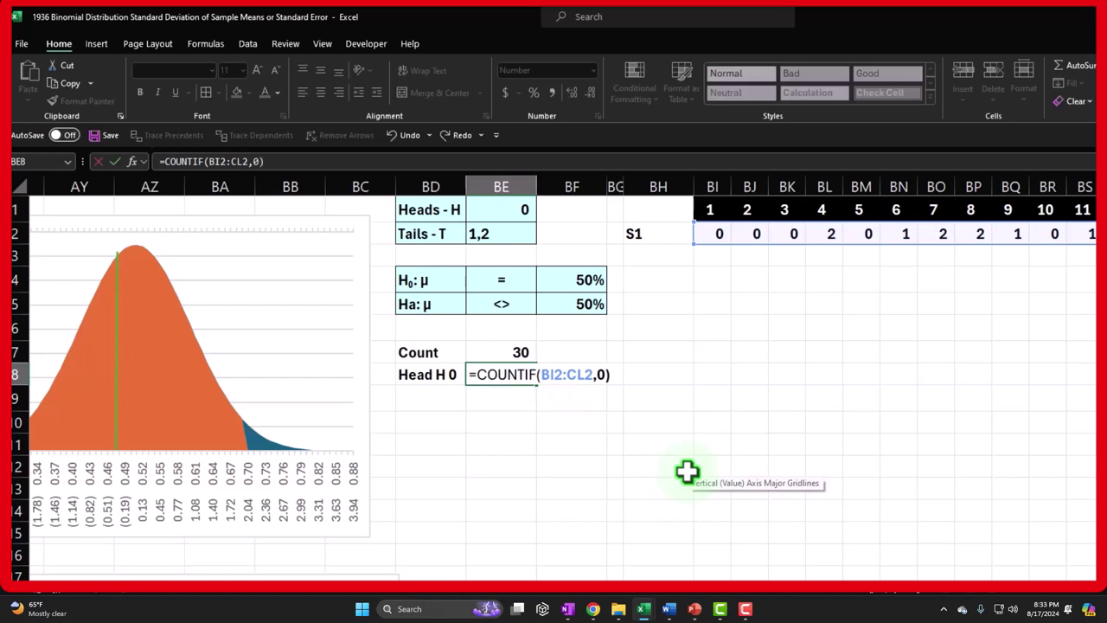
key(Return)
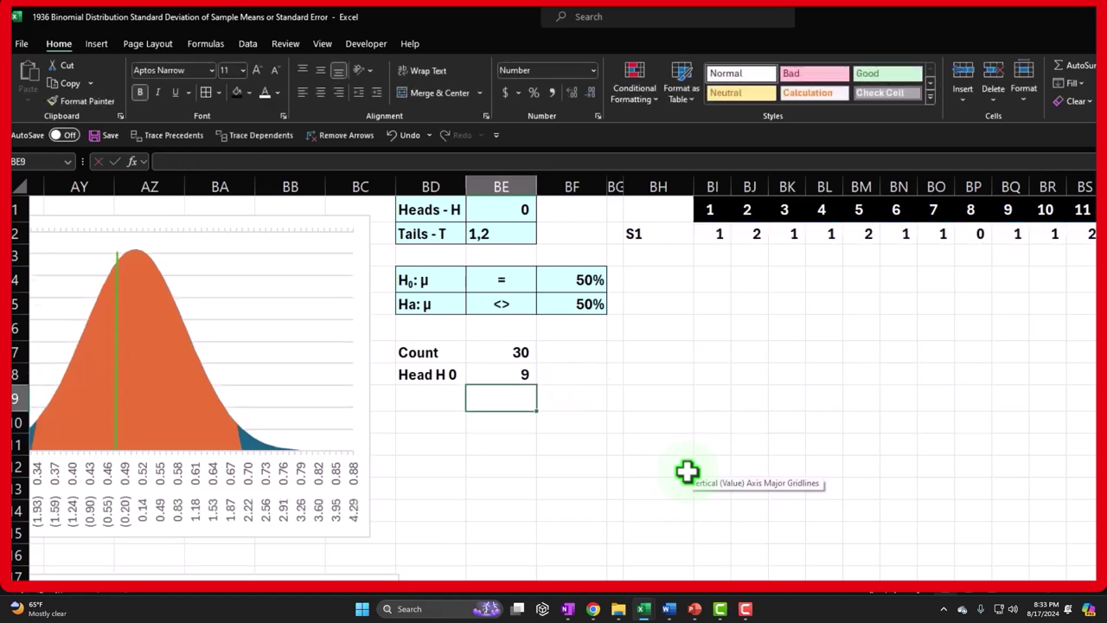
Step: Enter the label "Tails T 1,2" in BD9, under the heads label
key(Left)
text(He)
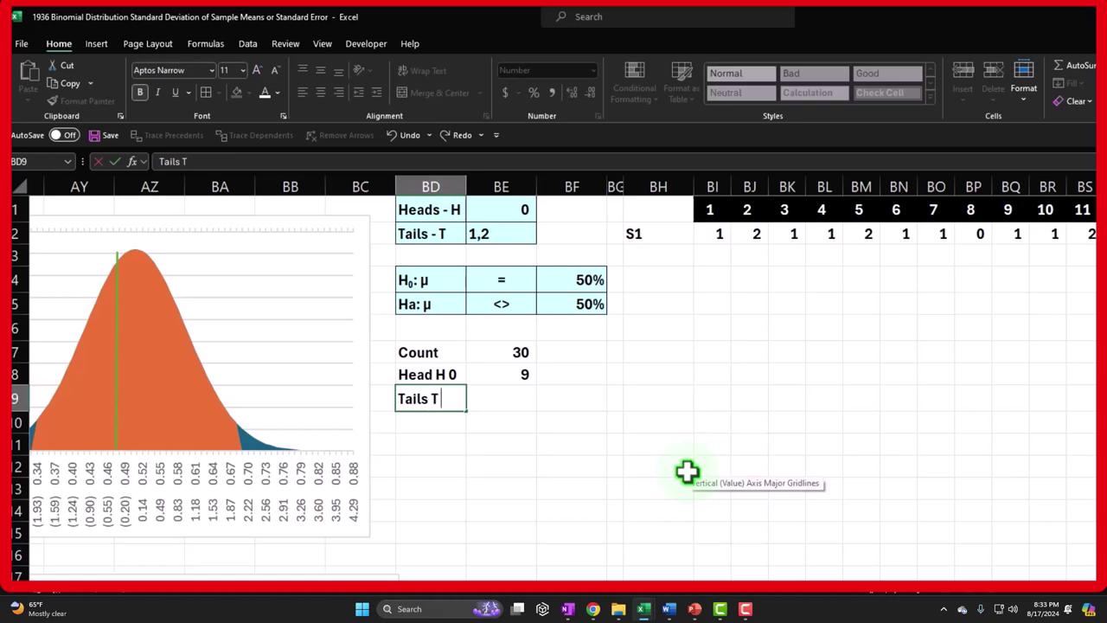
text(ils T 1,2)
key(Return)
Step: Calculate the tails in BE9 by subtracting the heads count in BE8 from the total count in BE7
key(Up)
key(Right)
key(Right)
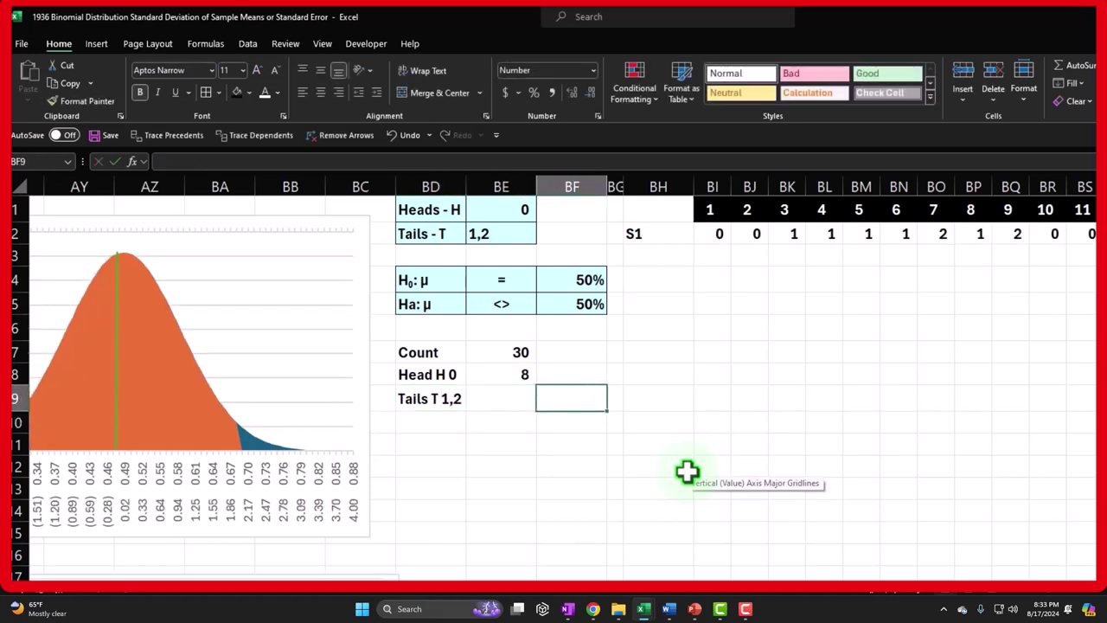
key(Left)
text(=)
key(Up)
key(Up)
text(-)
key(Up)
key(Return)
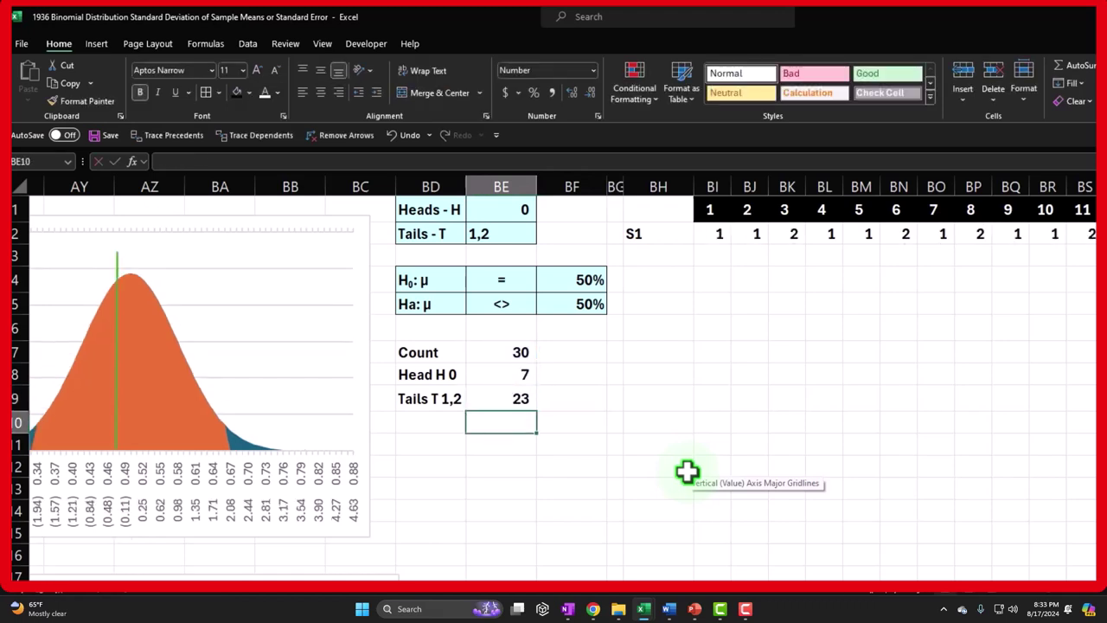
Step: Clear the subtraction formula from BE9, next to the "Tails T 1,2" label
key(Up)
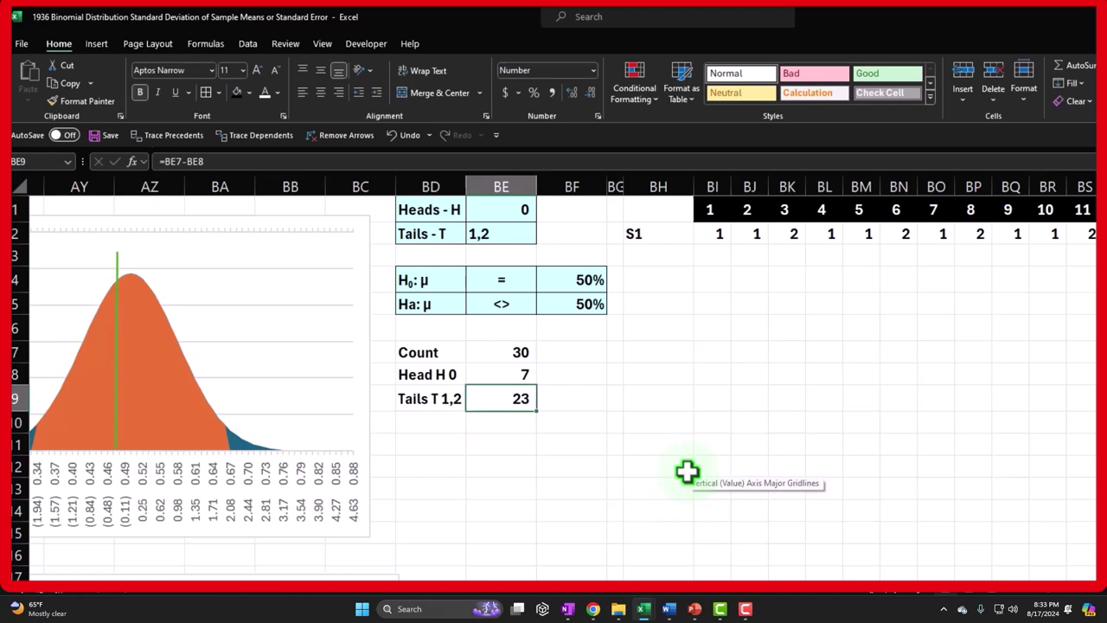
key(Delete)
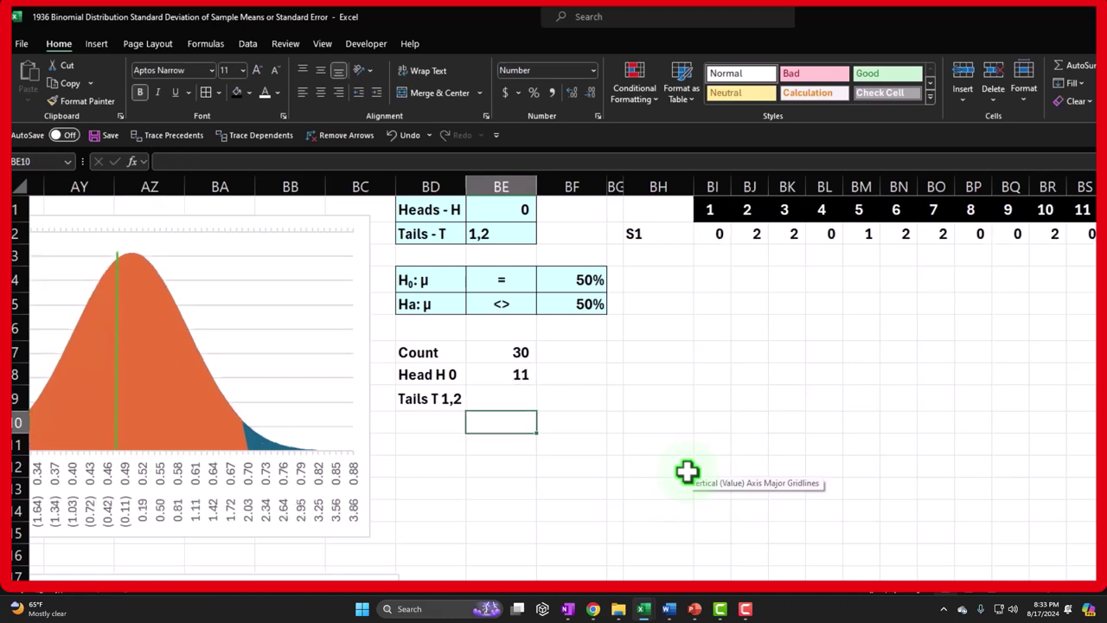
click(507, 422)
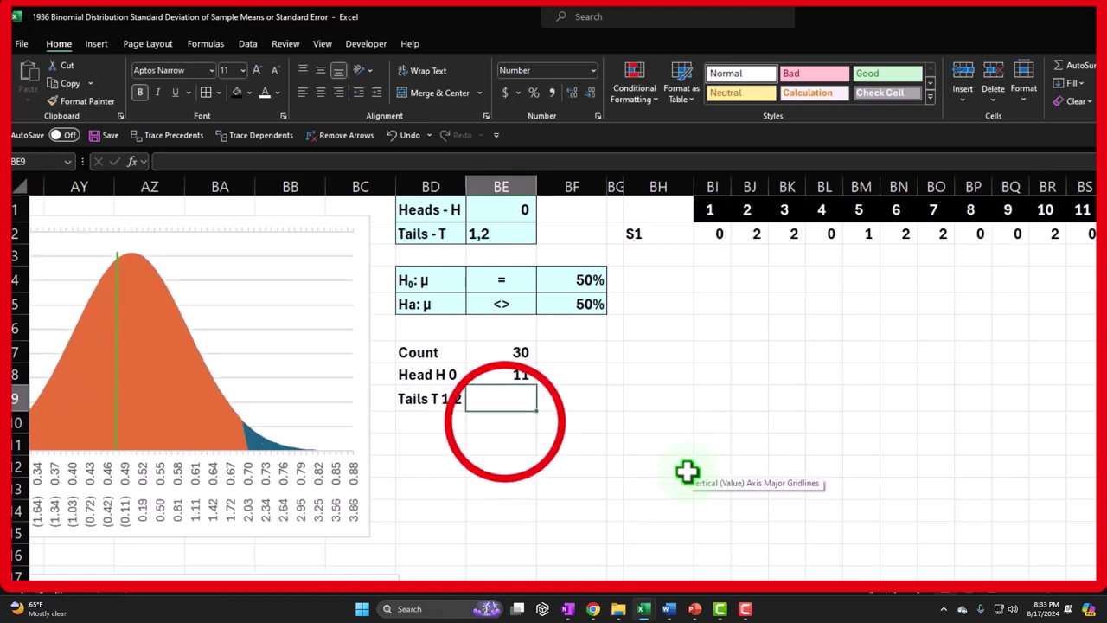
click(515, 396)
click(519, 400)
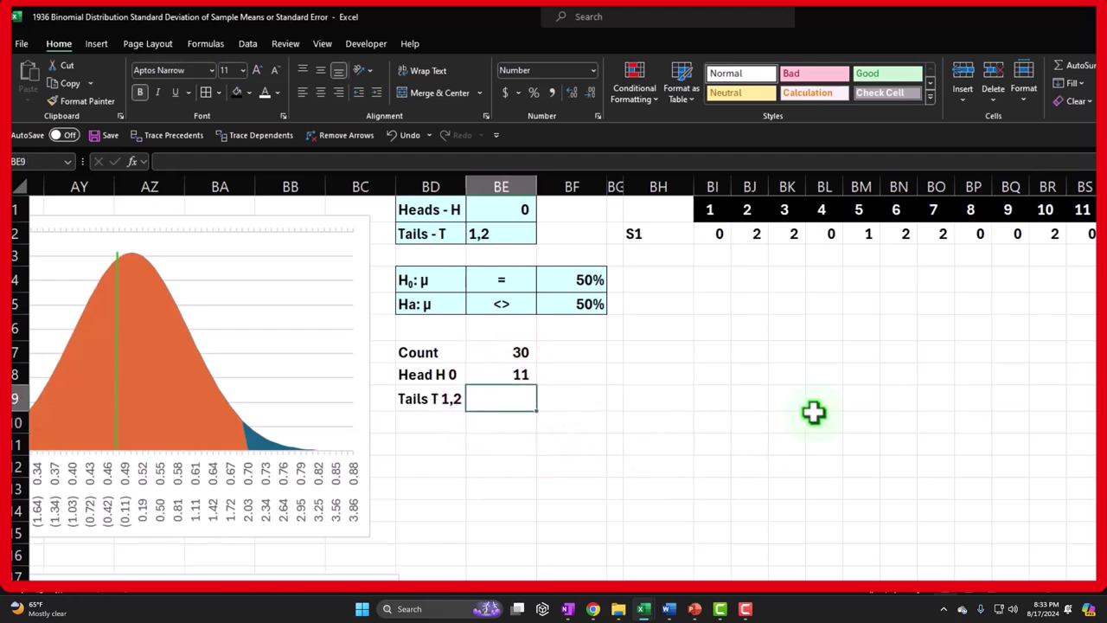
Step: Enter =COUNTIF(BI2:CL2,1)+COUNT(BI2:CL2,2) in BE9 as the tails count
text(=countif)
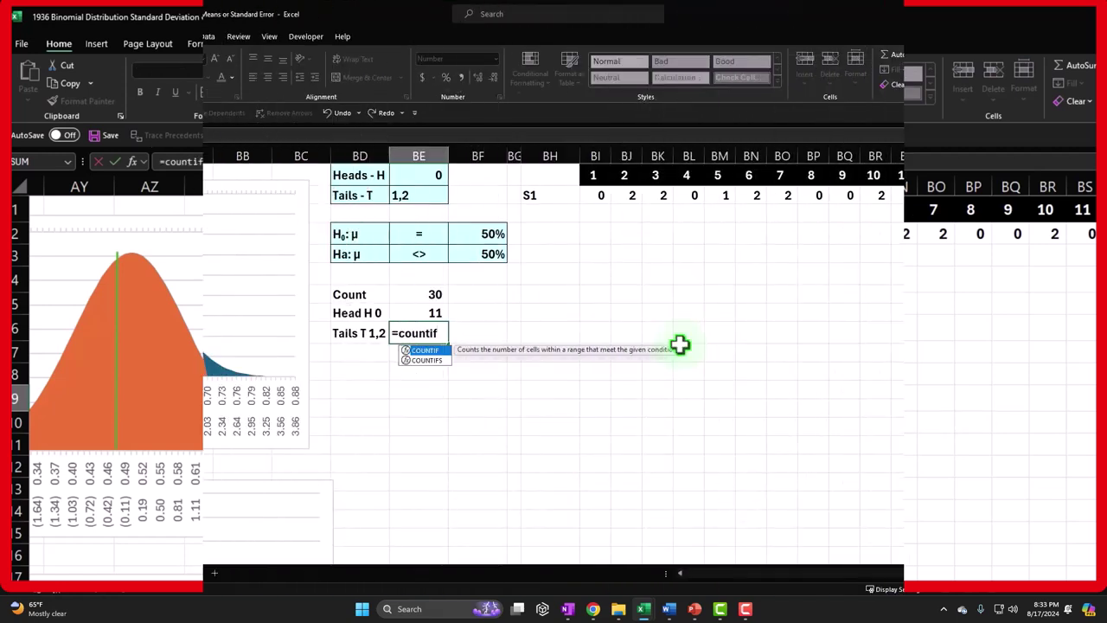
key(Tab)
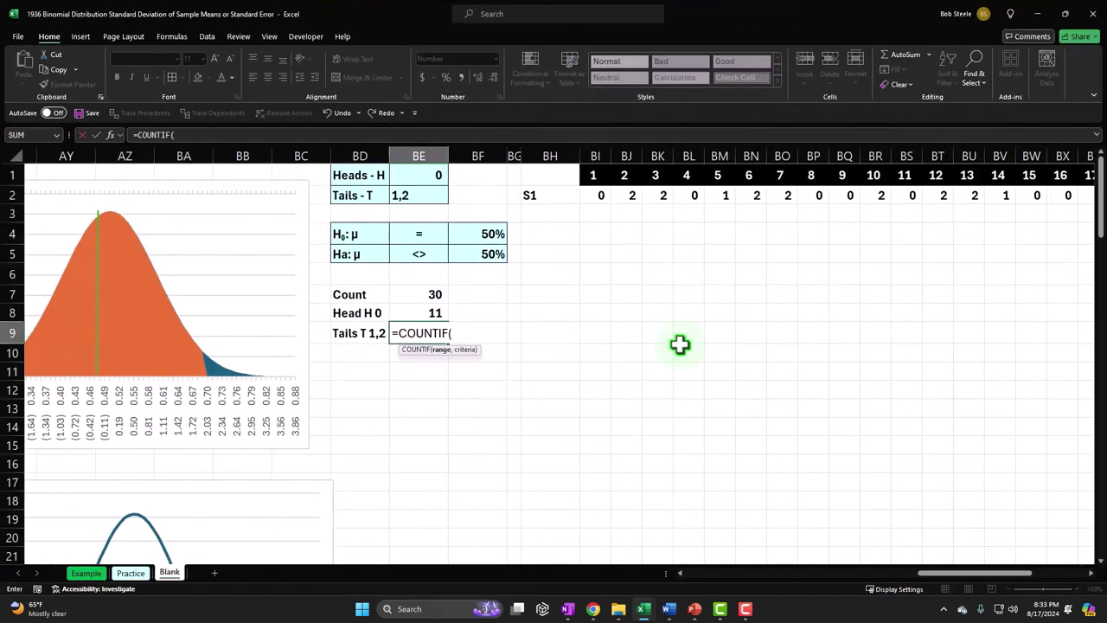
click(601, 195)
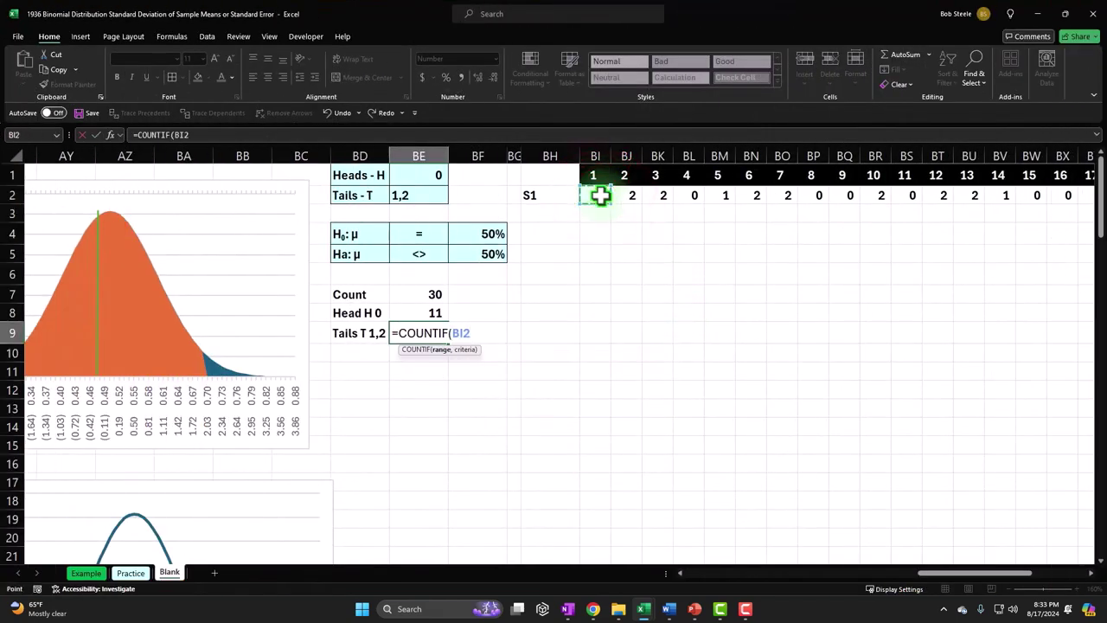
key(ctrl+shift+Right)
click(1029, 577)
drag(1030, 578, 951, 578)
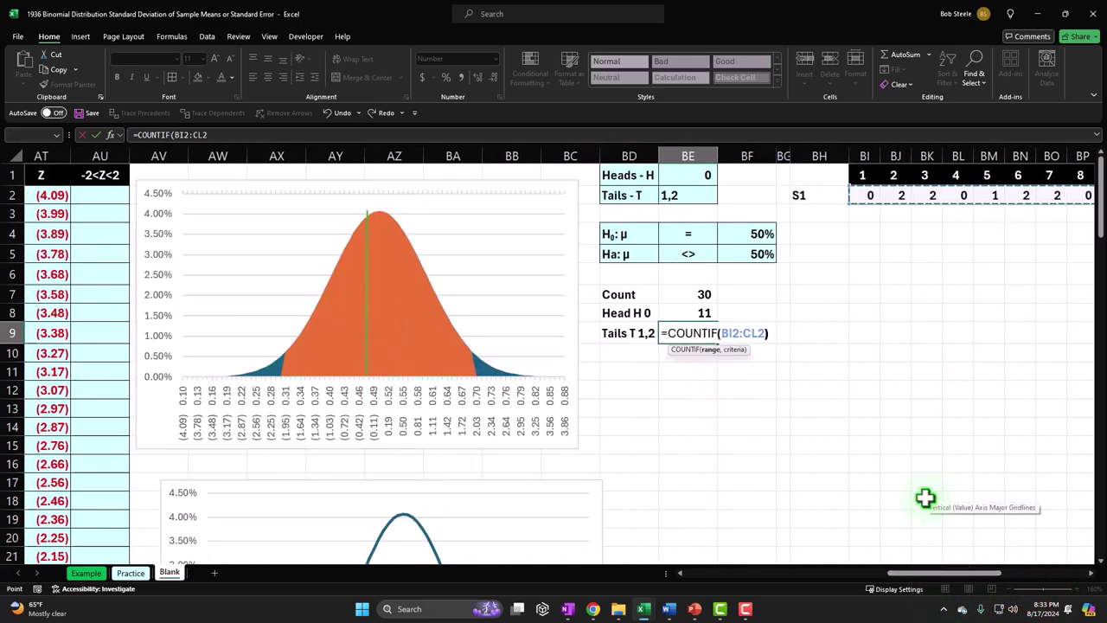
text(,1))
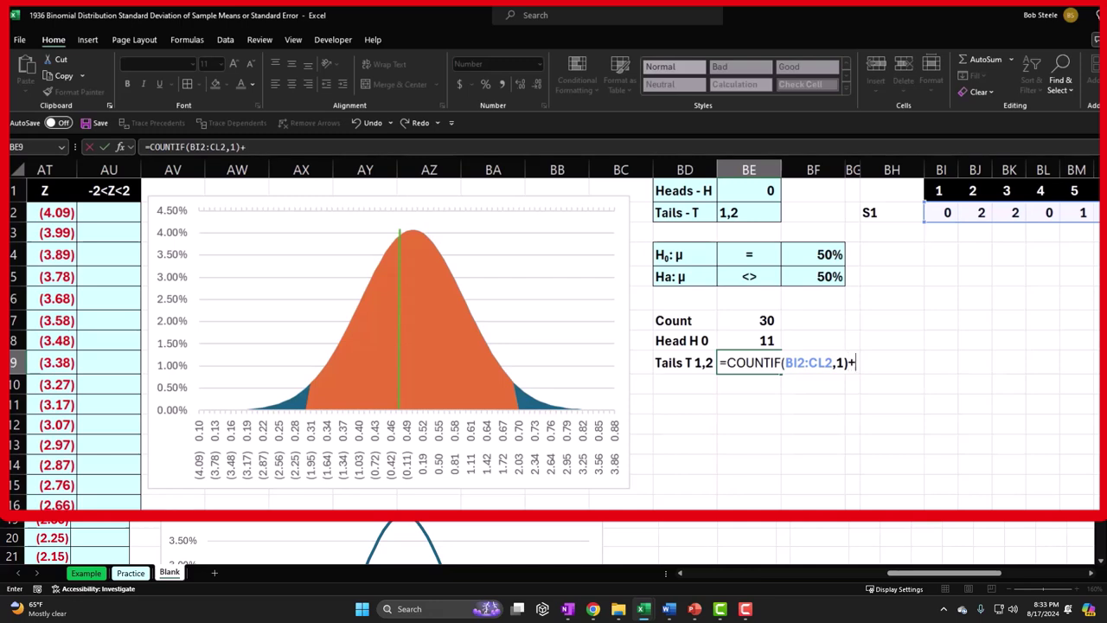
text(+count)
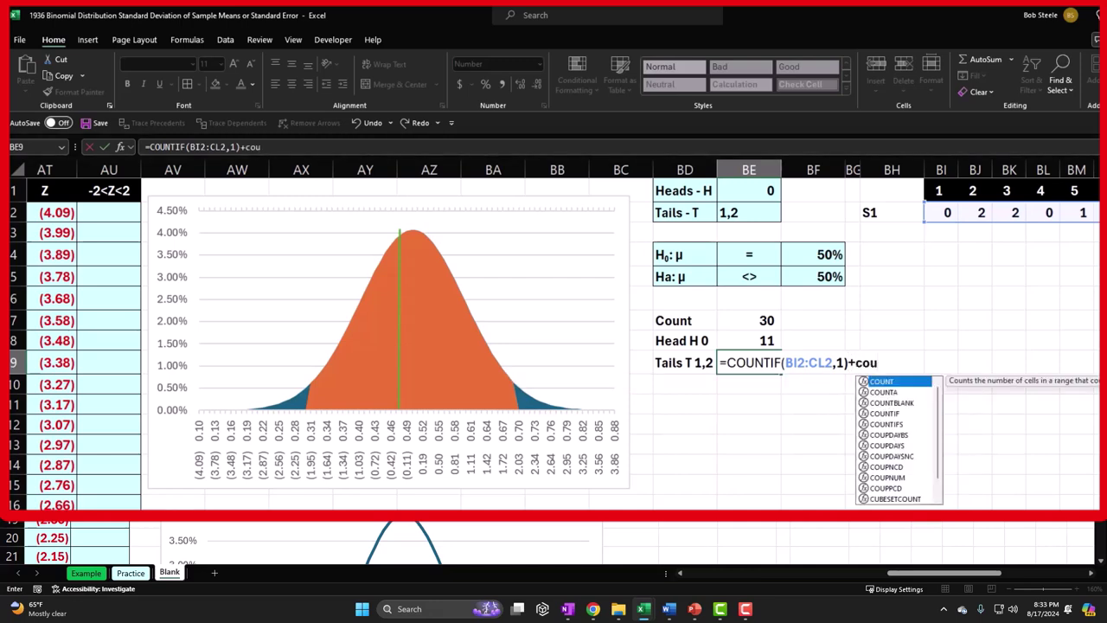
text(,)
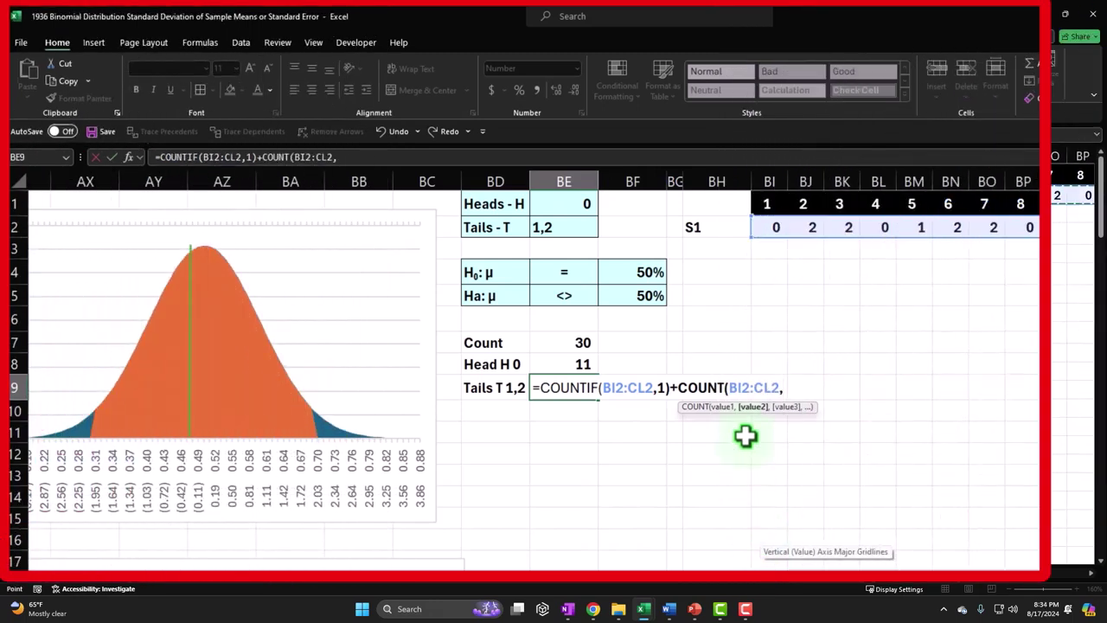
text())
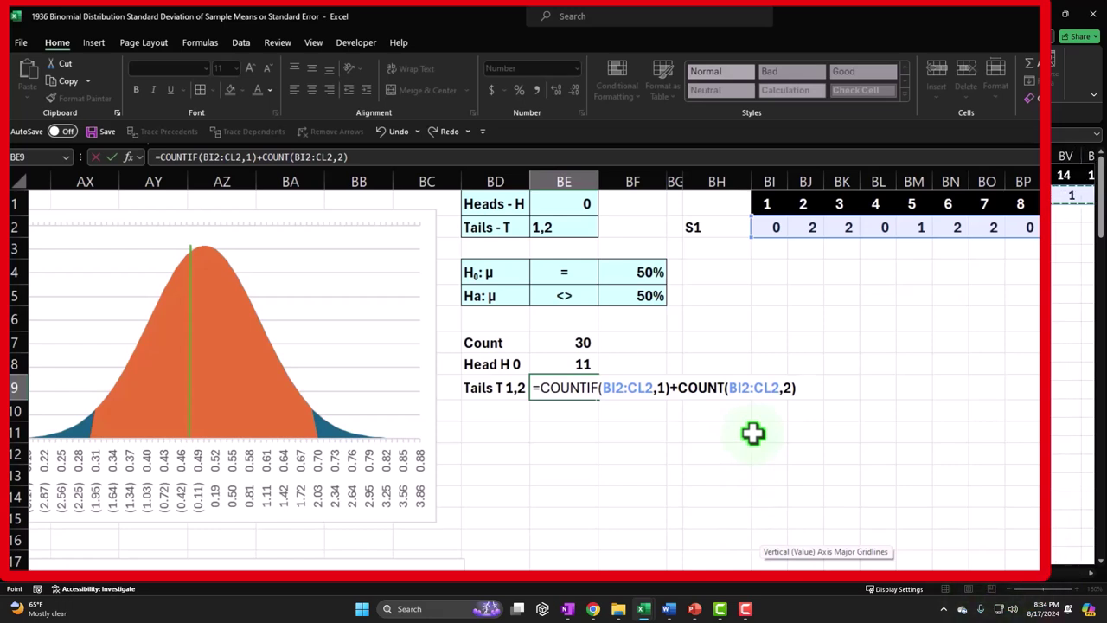
key(Return)
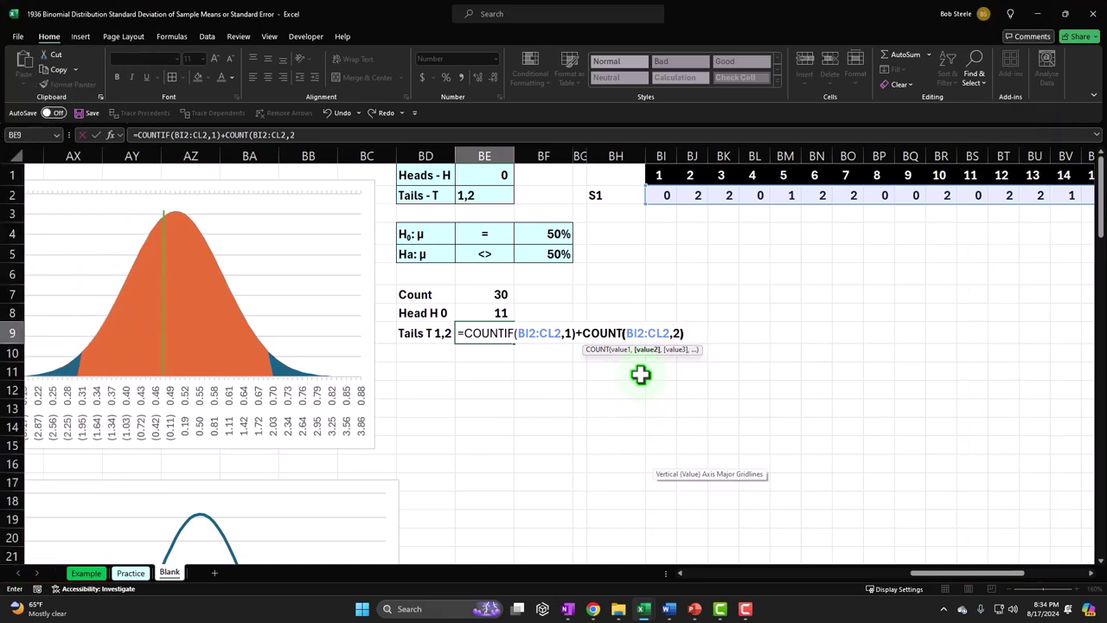
text())
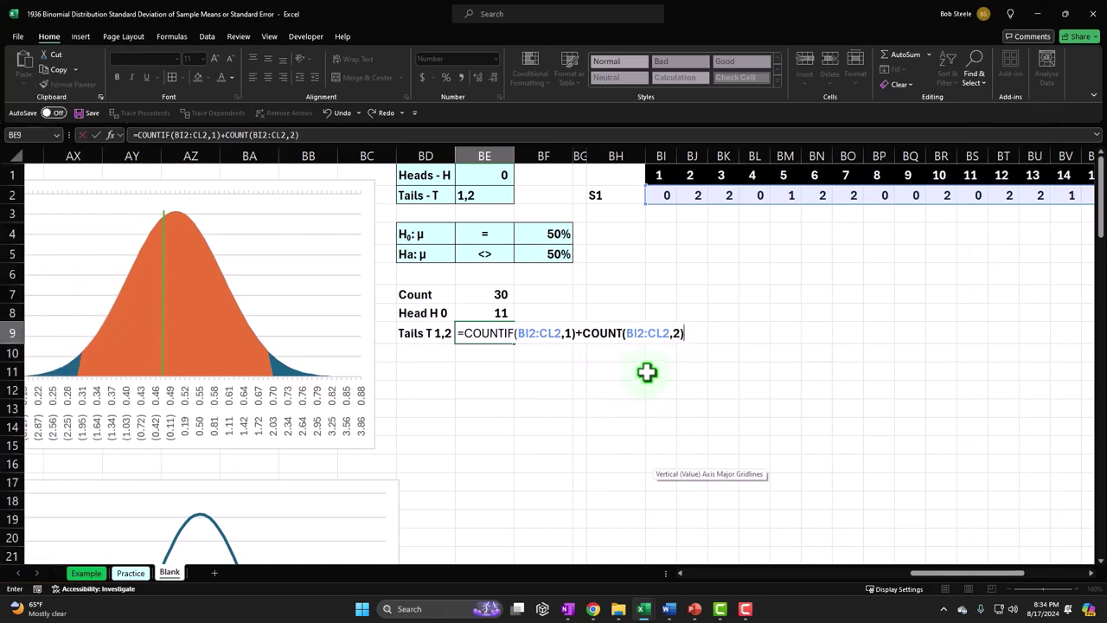
key(Return)
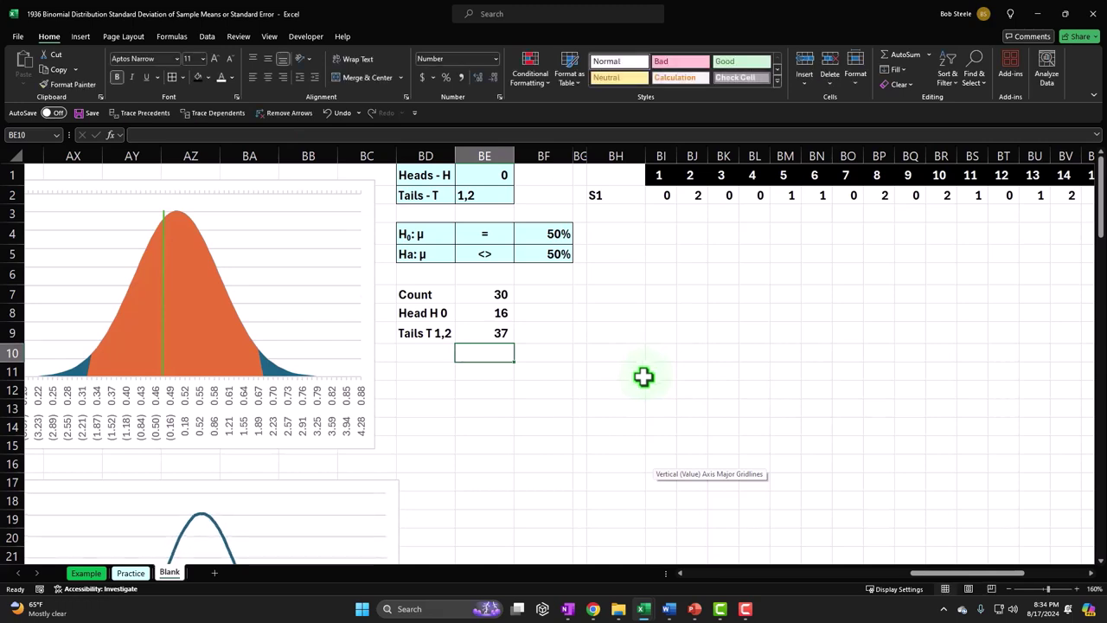
Step: Change the second function in the BE9 tails formula from COUNT to COUNTIF, giving =COUNTIF(BI2:CL2,1)+COUNTIF(BI2:CL2,2)
key(Up)
key(F2)
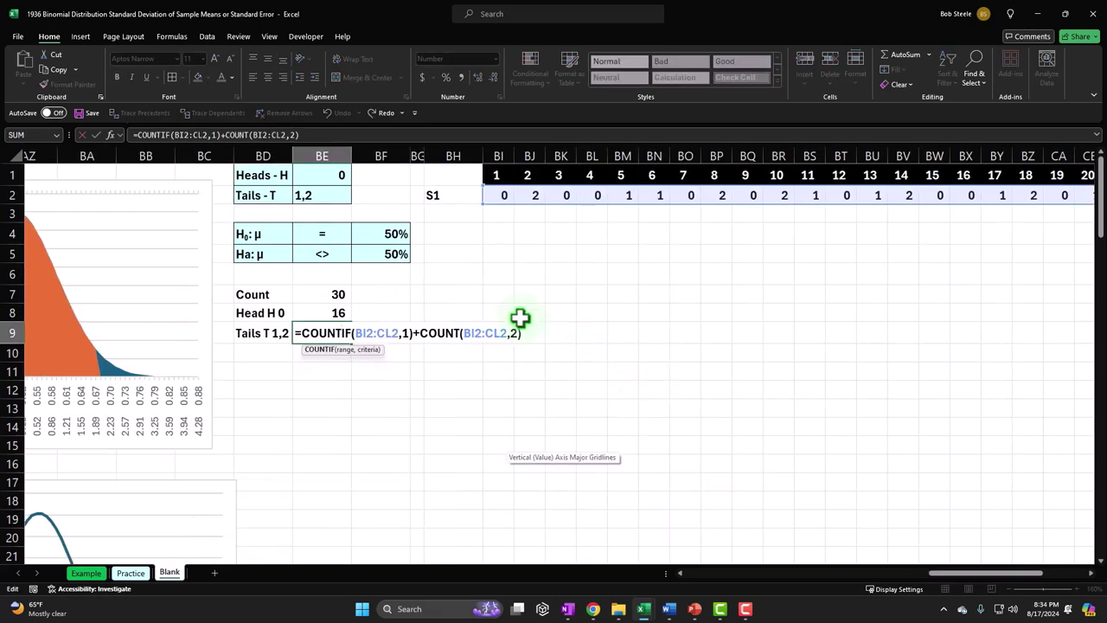
click(324, 333)
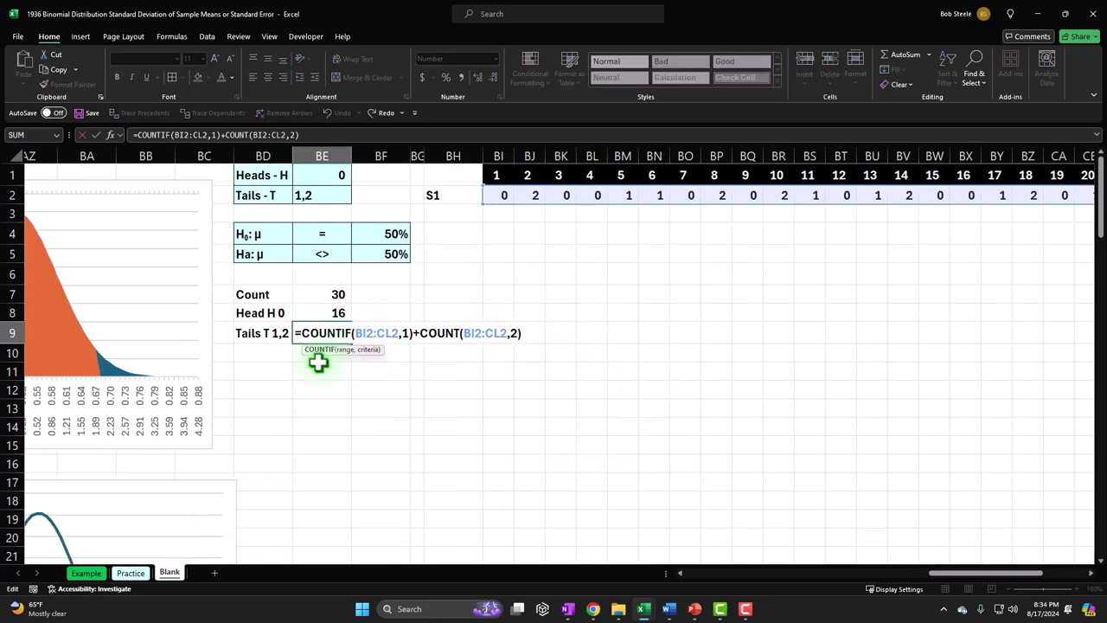
key(Right)
key(Right)
key(Right)
key(Right)
key(Right)
key(Right)
key(Right)
key(Right)
key(Right)
key(Right)
key(Right)
key(Right)
key(Right)
key(Right)
key(Right)
key(Right)
key(Right)
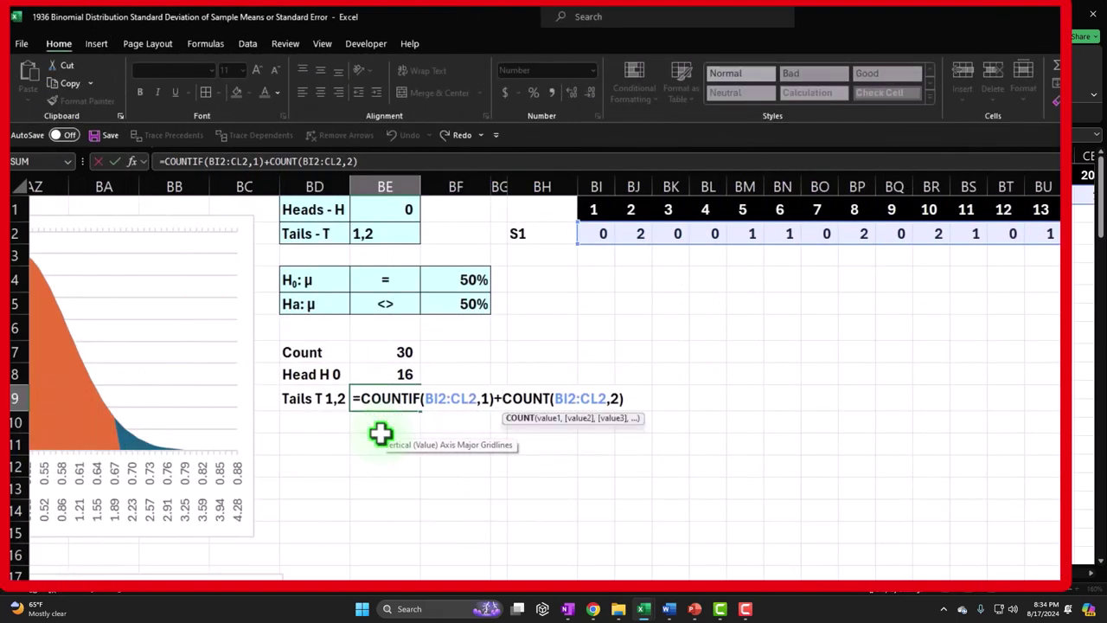
text(if)
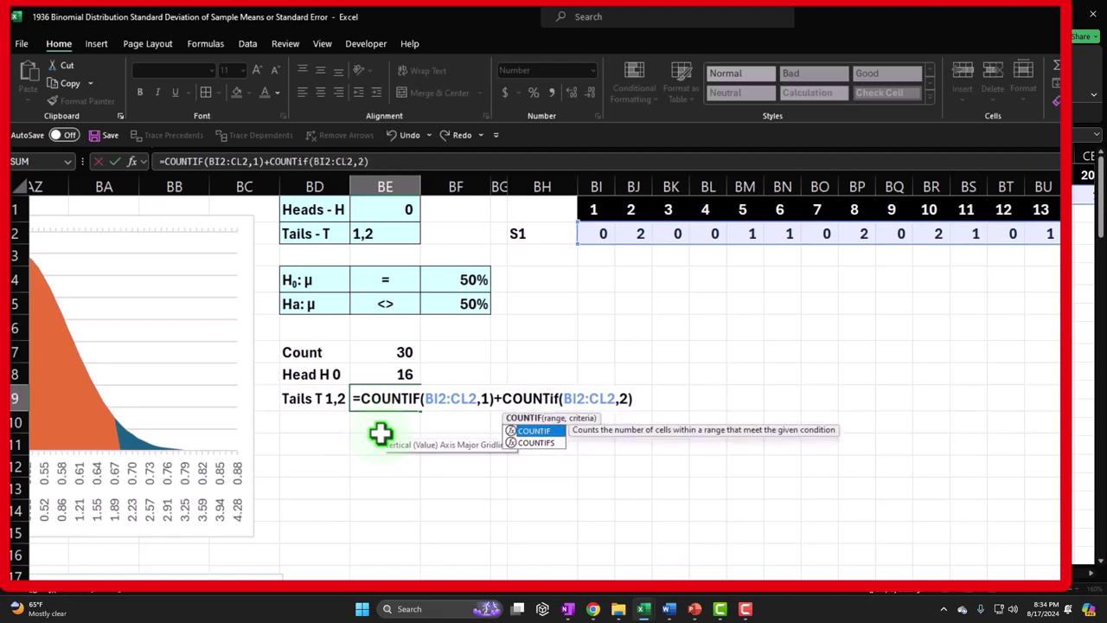
double_click(533, 430)
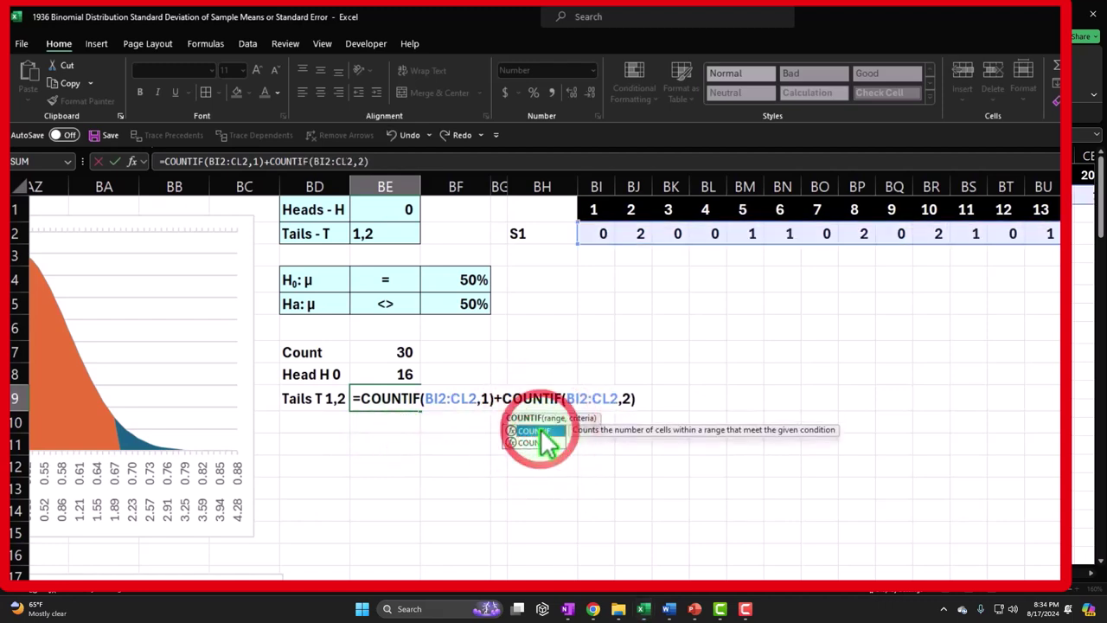
key(Return)
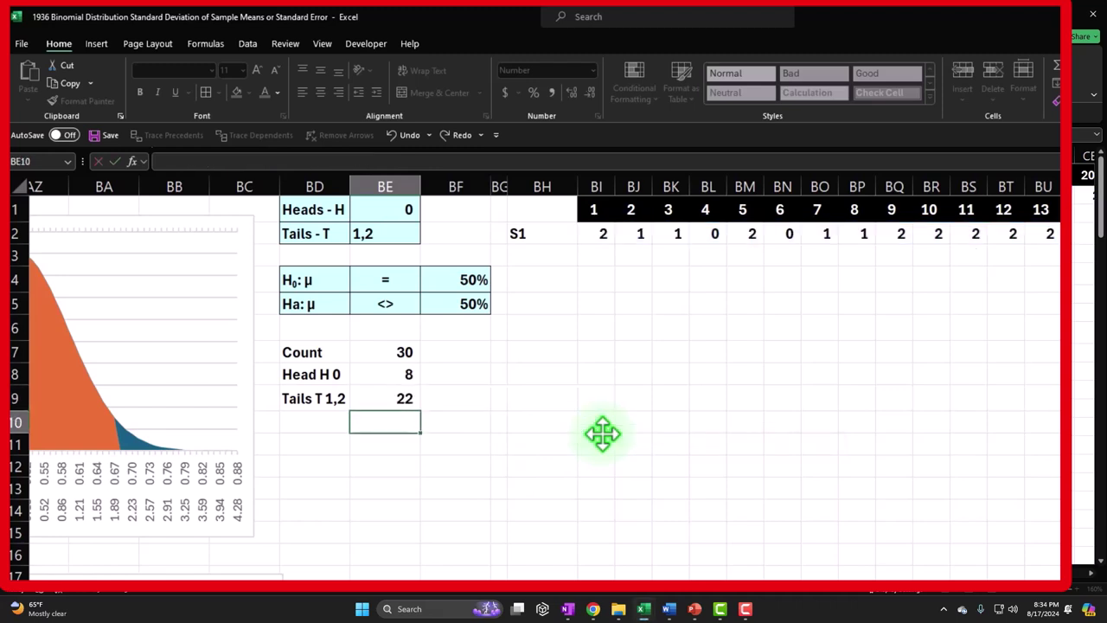
Step: Enter the label "Total" in BD10 and add the heads and tails counts in BE10 with =BE8+BE9
click(293, 422)
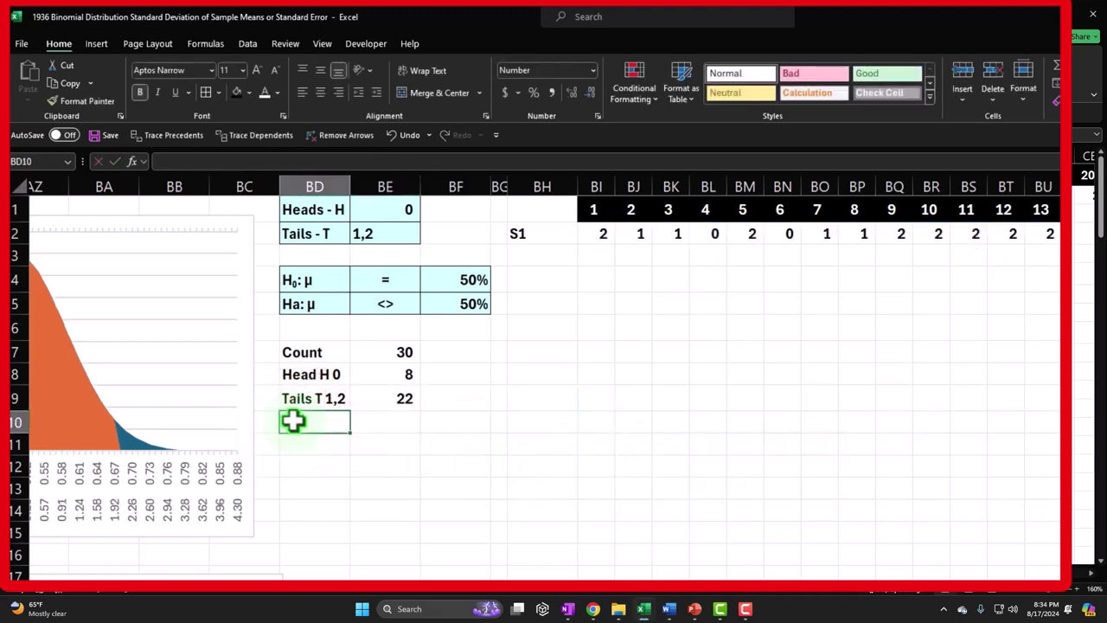
text(Tota)
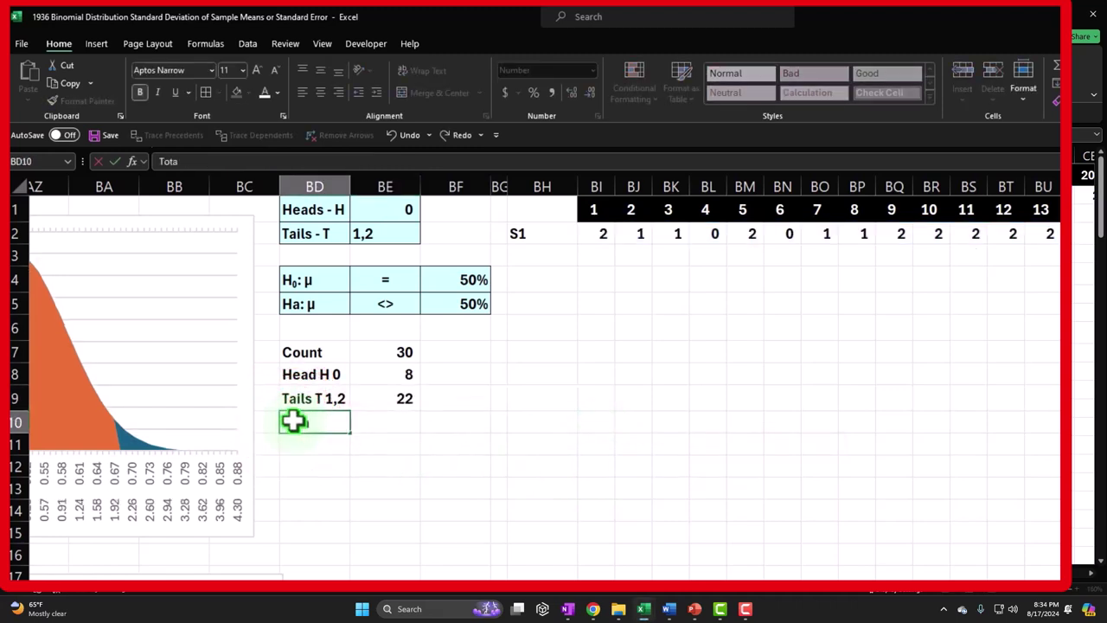
text(l)
key(Tab)
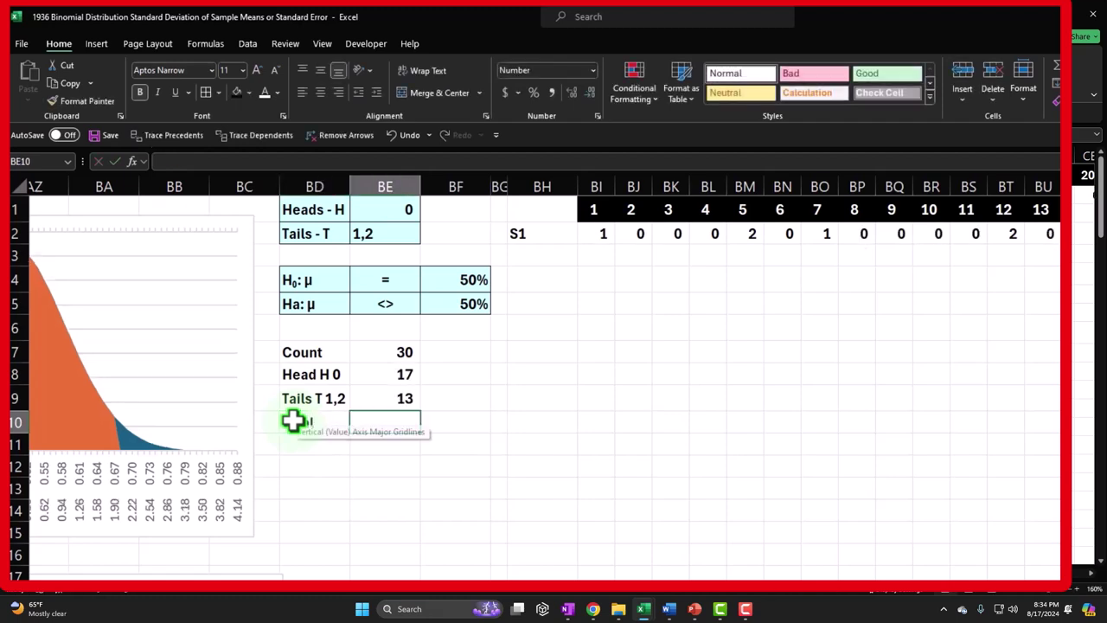
text(=)
key(Up)
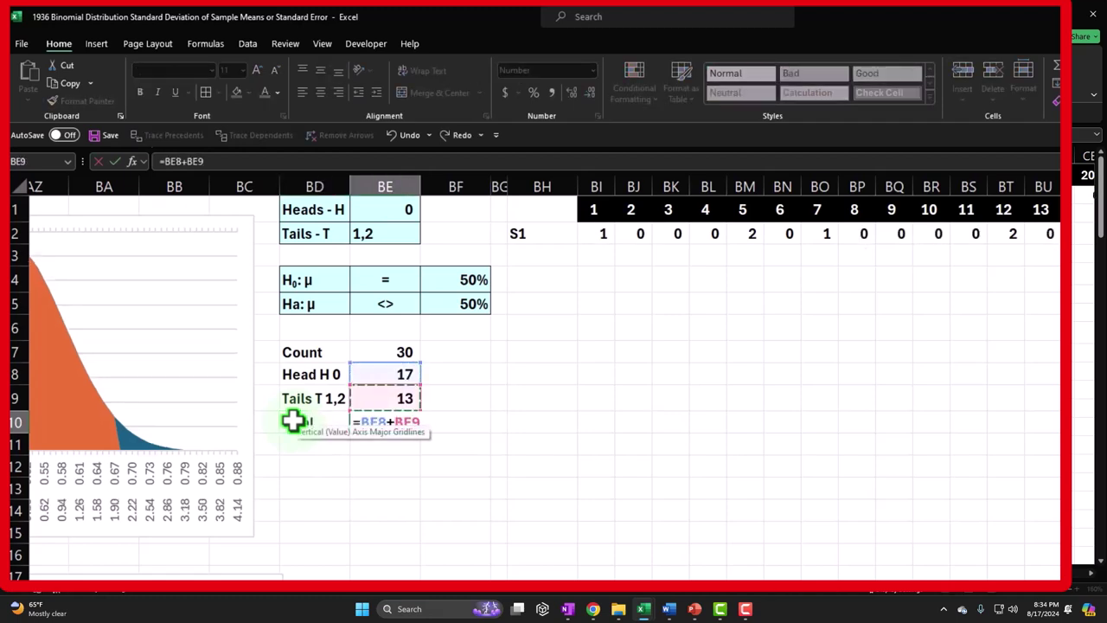
key(Return)
Step: Calculate the heads share in BF8 with =BE8/BE10 and format it as a percentage with two decimals
click(377, 346)
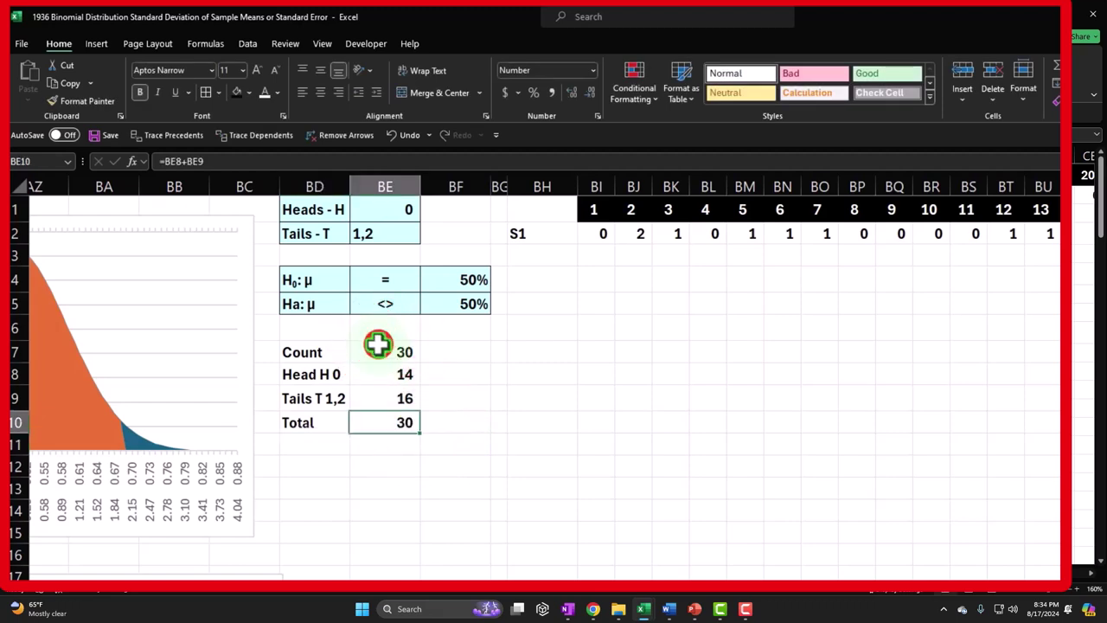
key(Down)
key(Down)
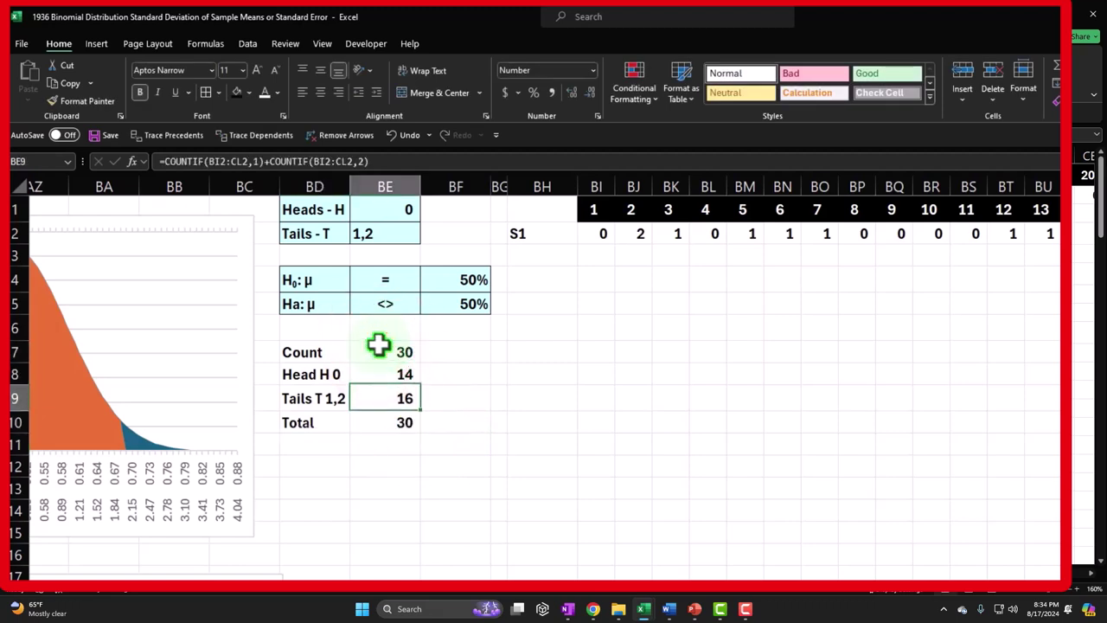
key(Right)
key(Up)
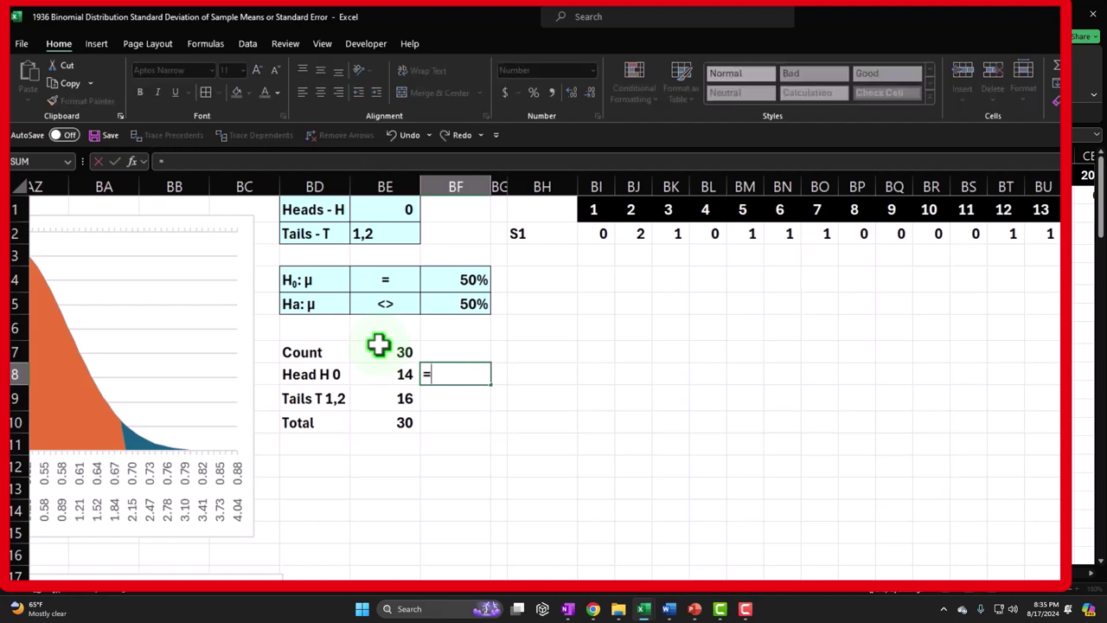
text(/)
key(Down)
key(Down)
key(Left)
key(Return)
key(Up)
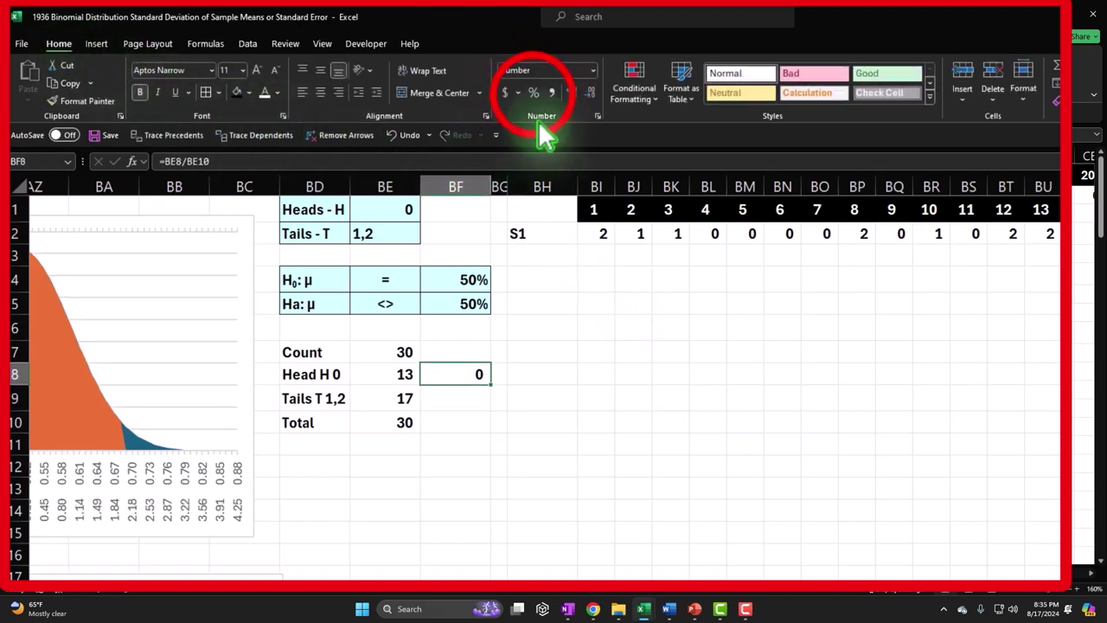
click(534, 93)
click(573, 92)
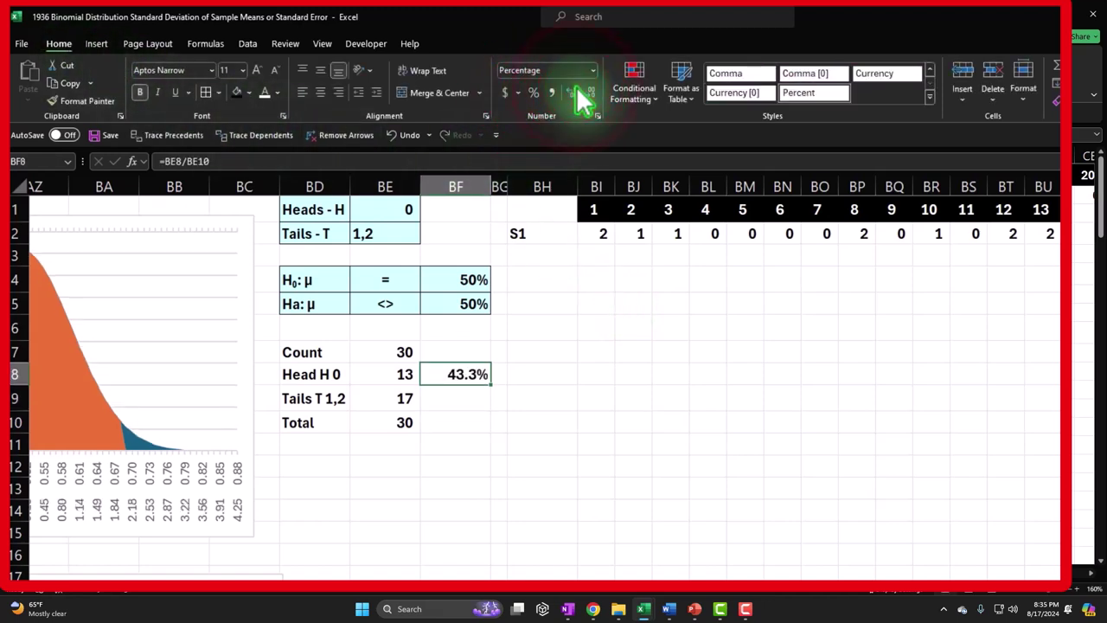
Step: Calculate the tails share in BF9 with =BE9/BE10 and format it as a percentage with two decimals
key(Return)
text(=)
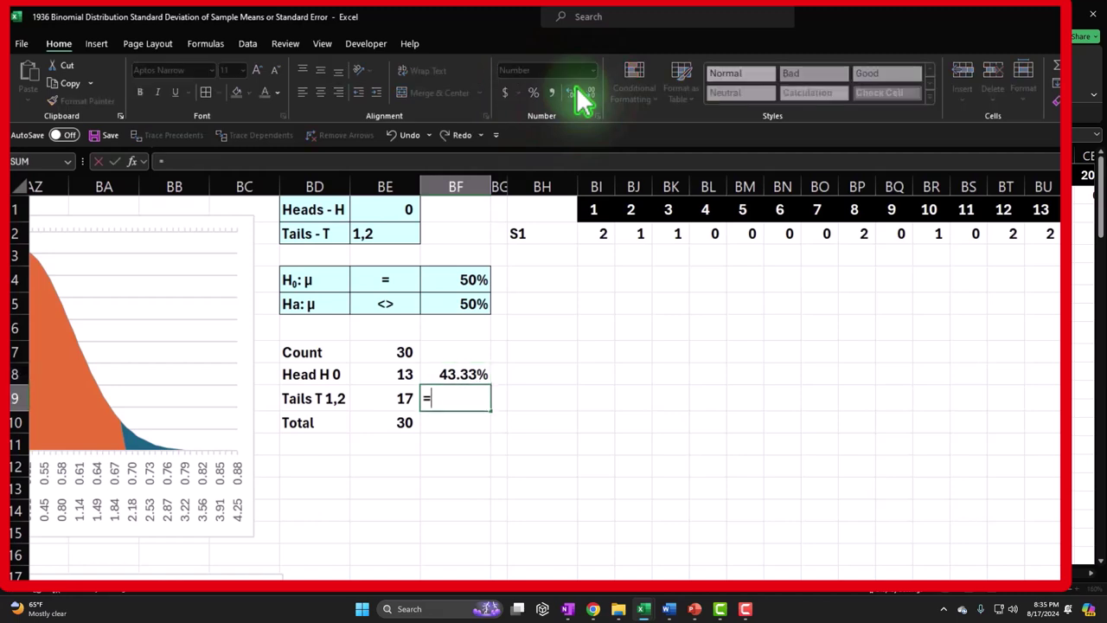
key(Left)
text(/)
key(Down)
key(Left)
key(Return)
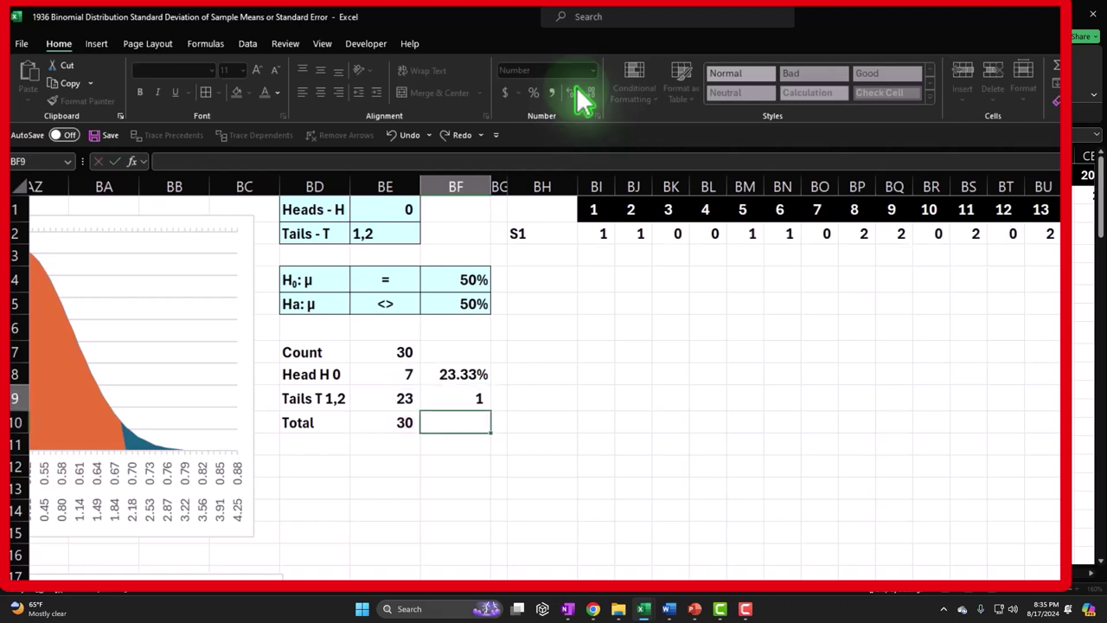
key(Up)
click(535, 92)
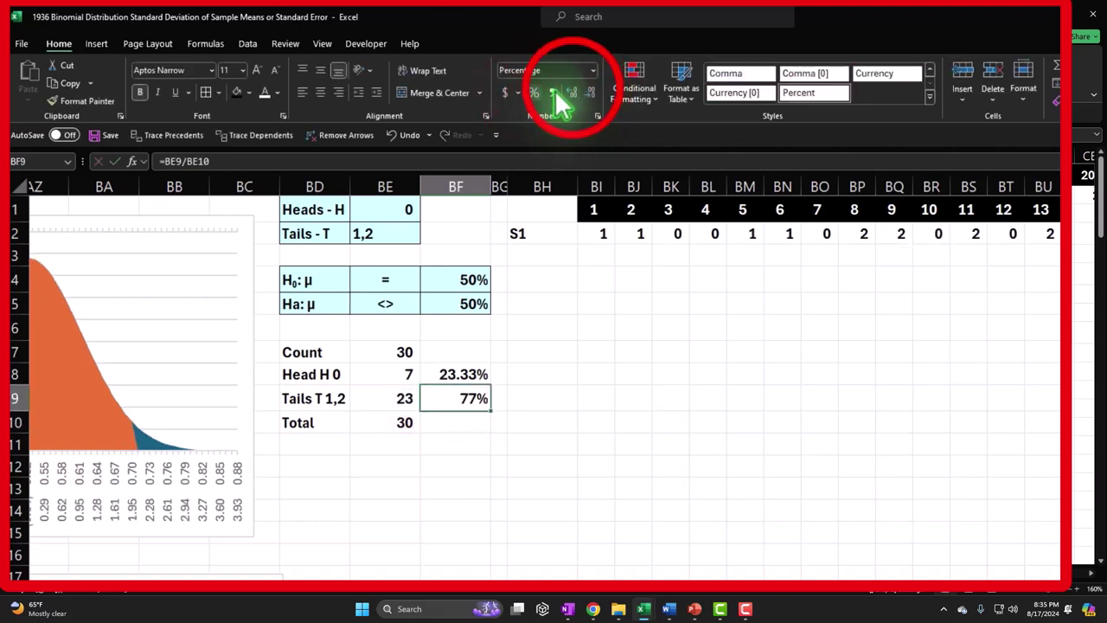
click(573, 91)
click(573, 92)
Step: Total the heads and tails shares in BF10 with =SUM(BF8:BF9)
key(Down)
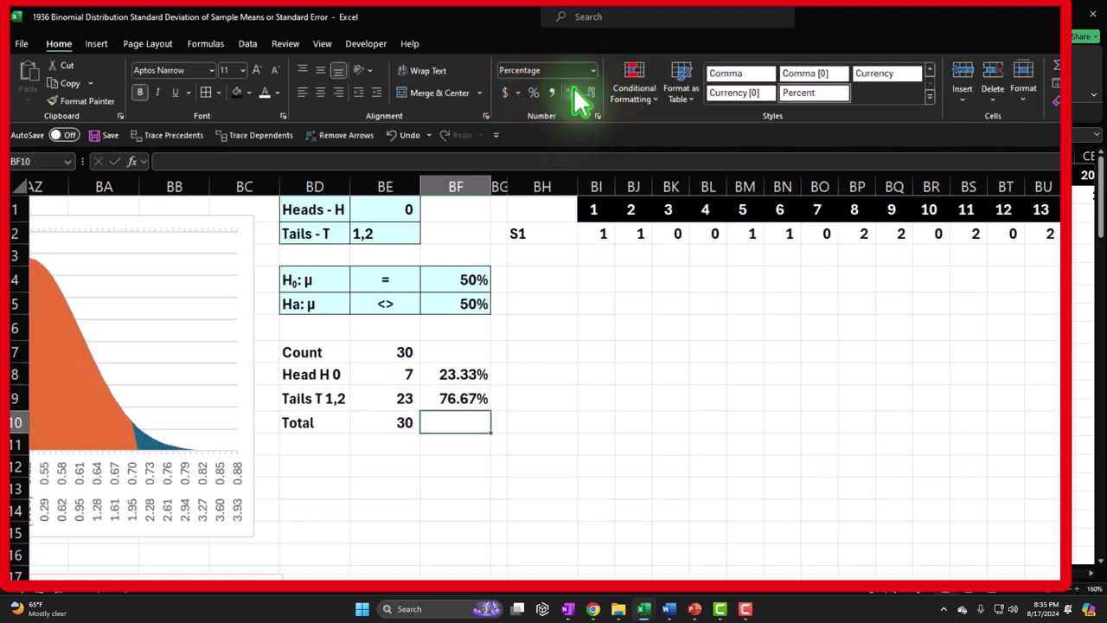
key(alt+equal)
key(Return)
key(Up)
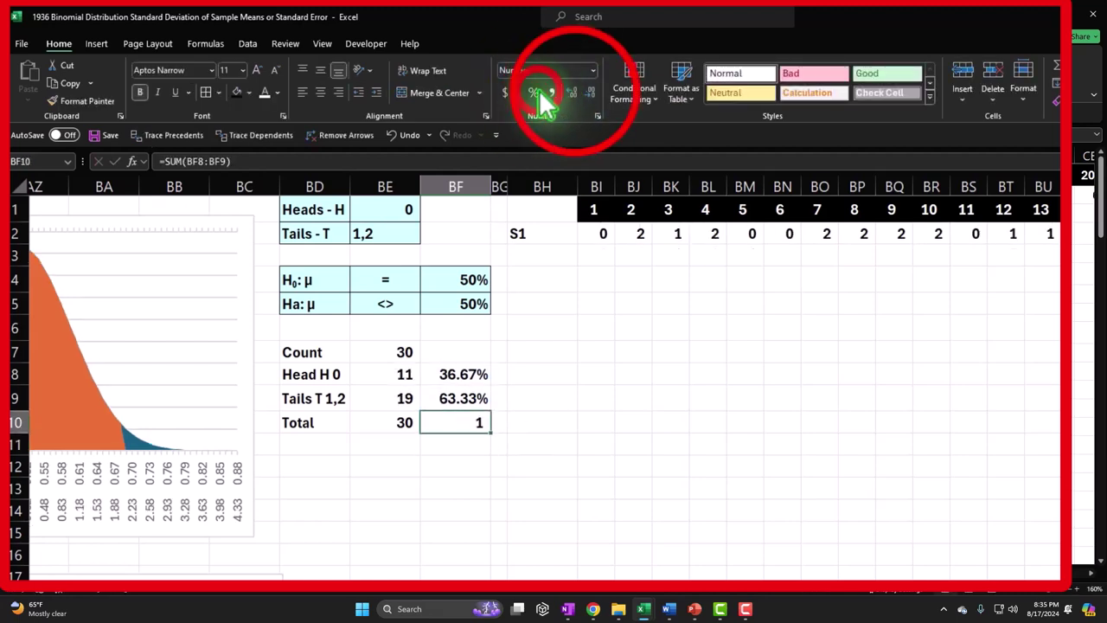
Step: Format the BF10 total as a percentage with two decimals, and give the count table BD7:BF10 borders and a light blue fill
click(535, 92)
click(572, 91)
click(482, 78)
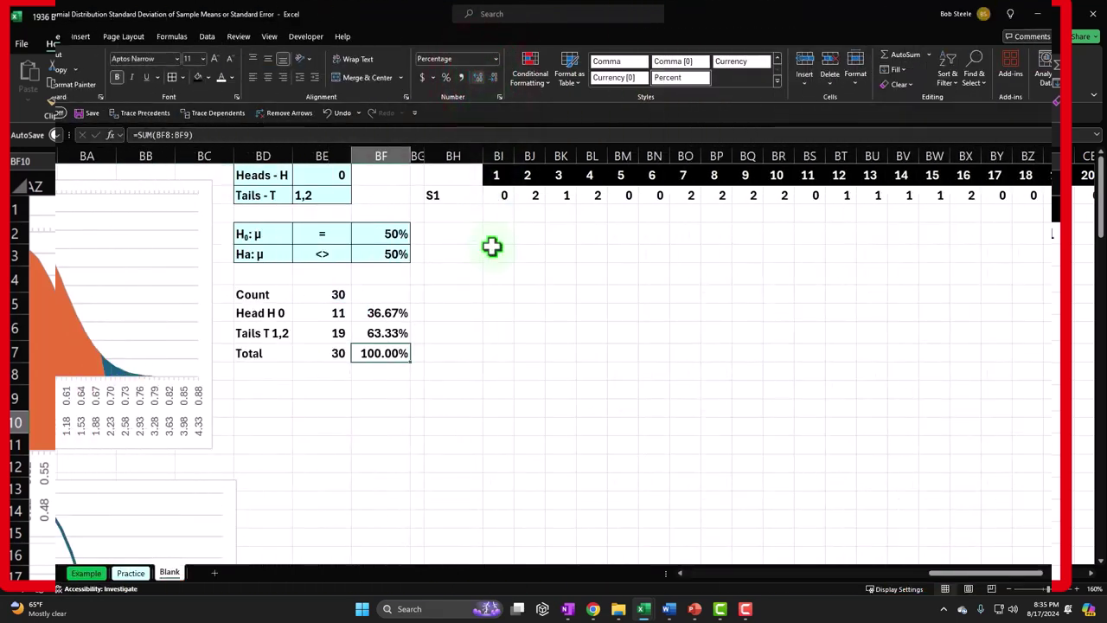
drag(277, 298, 370, 351)
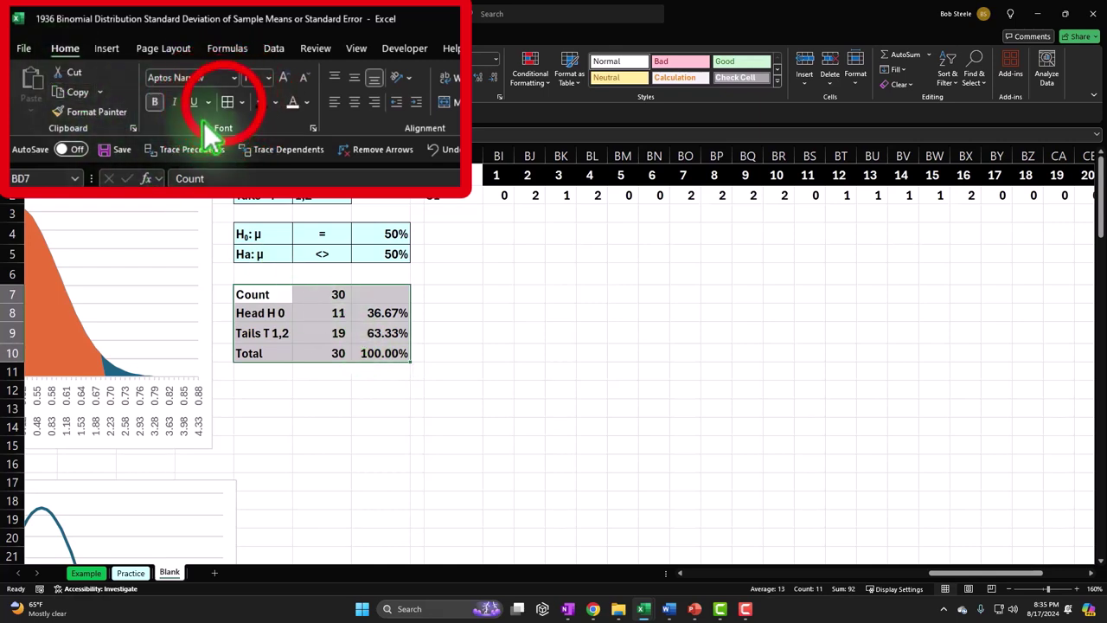
click(207, 77)
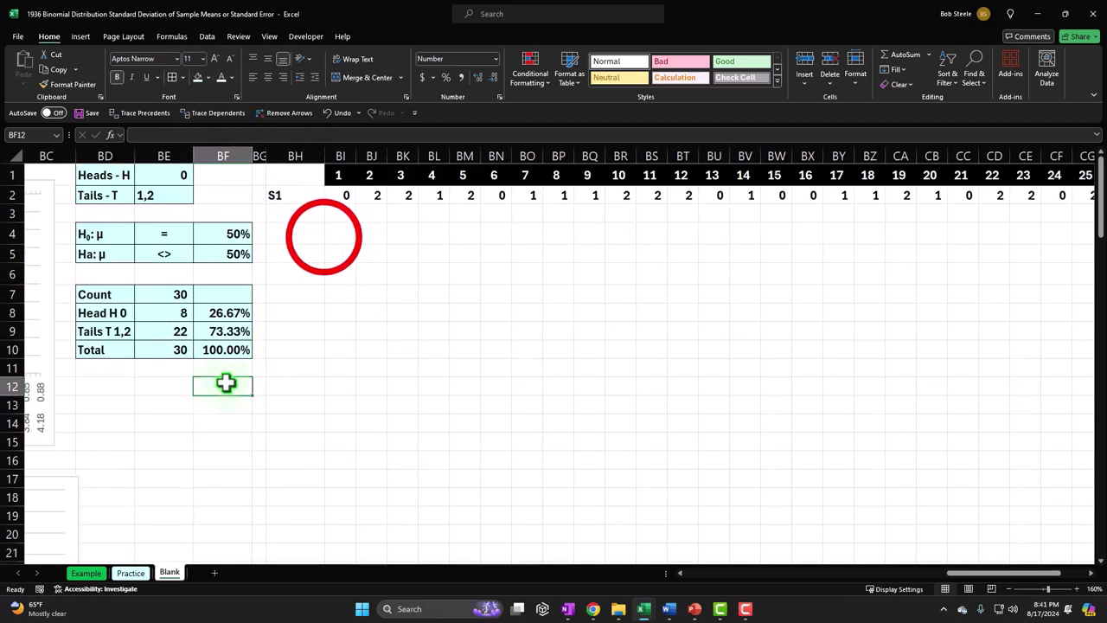
drag(341, 198, 685, 197)
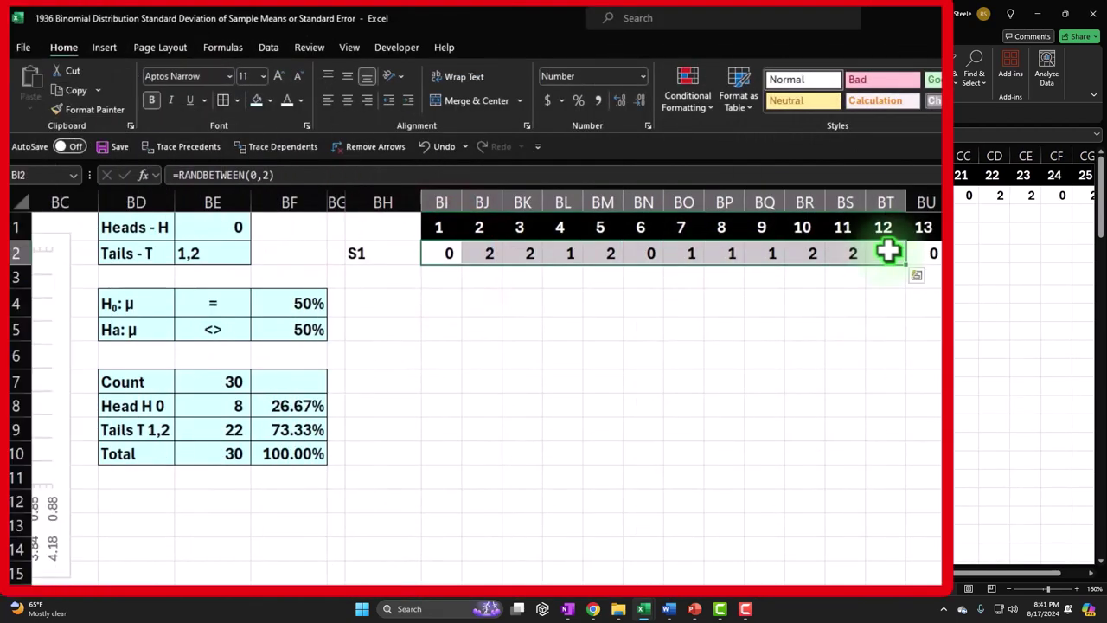
click(443, 251)
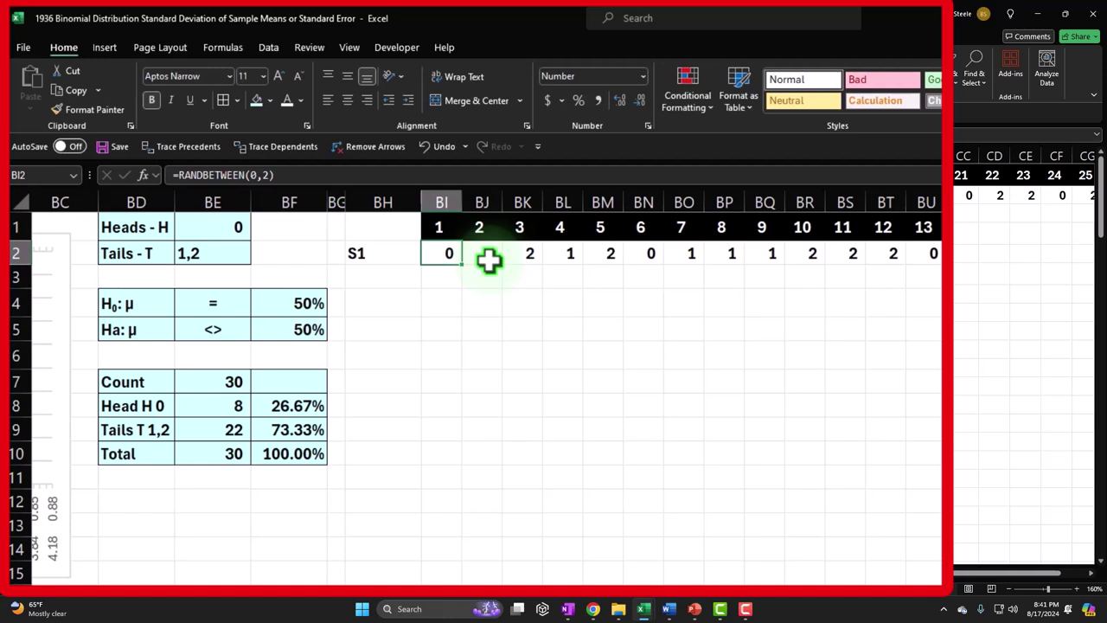
Step: Enter the sample label "S2" in BH3 and extend the S1, S2 series down column BH to S100 in row 101
click(388, 278)
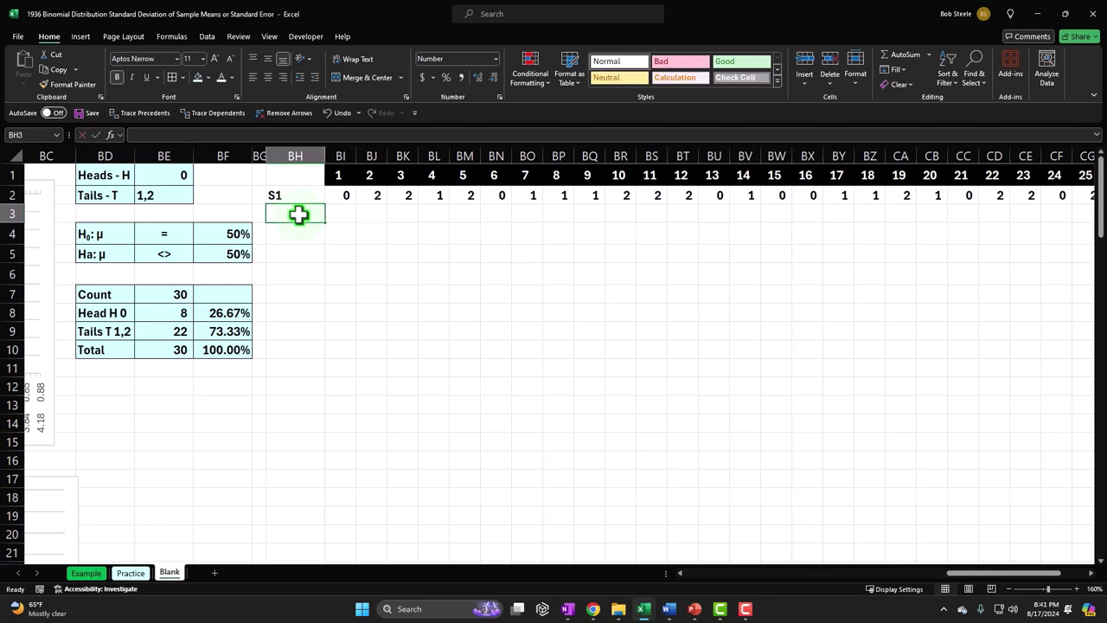
text(S1)
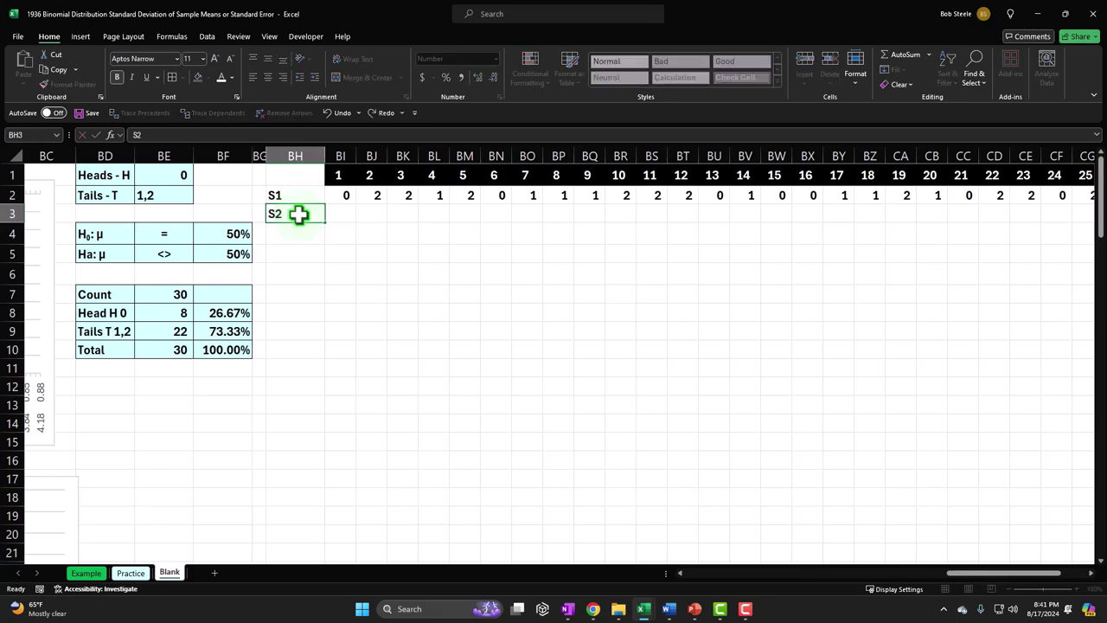
click(299, 215)
drag(295, 194, 297, 215)
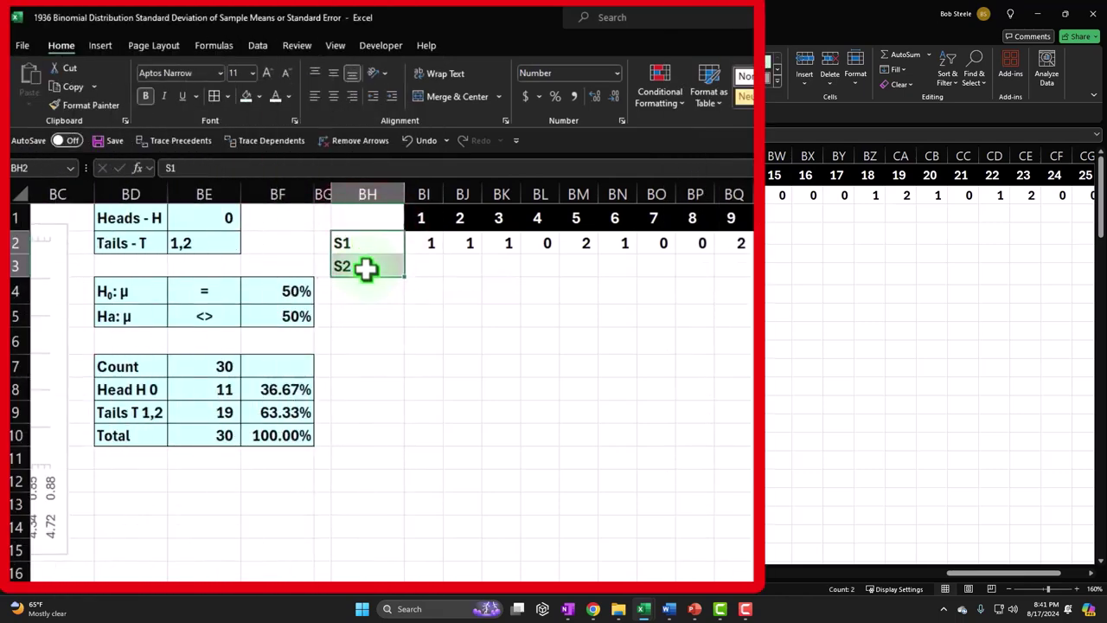
drag(404, 277, 305, 520)
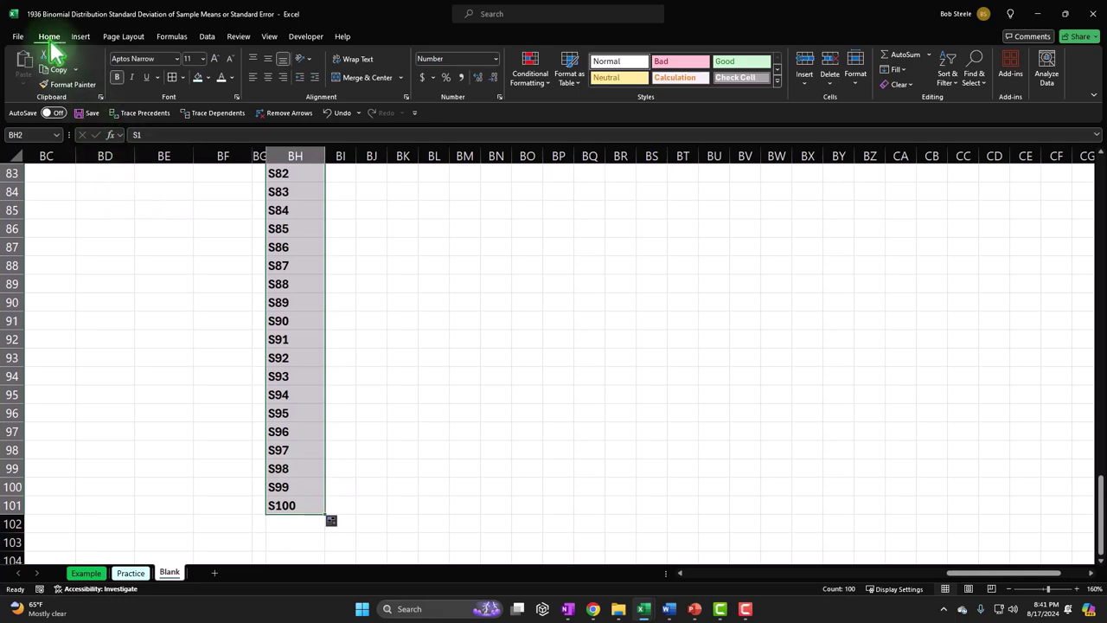
Step: Give the sample labels in BH2:BH101 a black fill with white text and narrow column BH to fit them
click(207, 77)
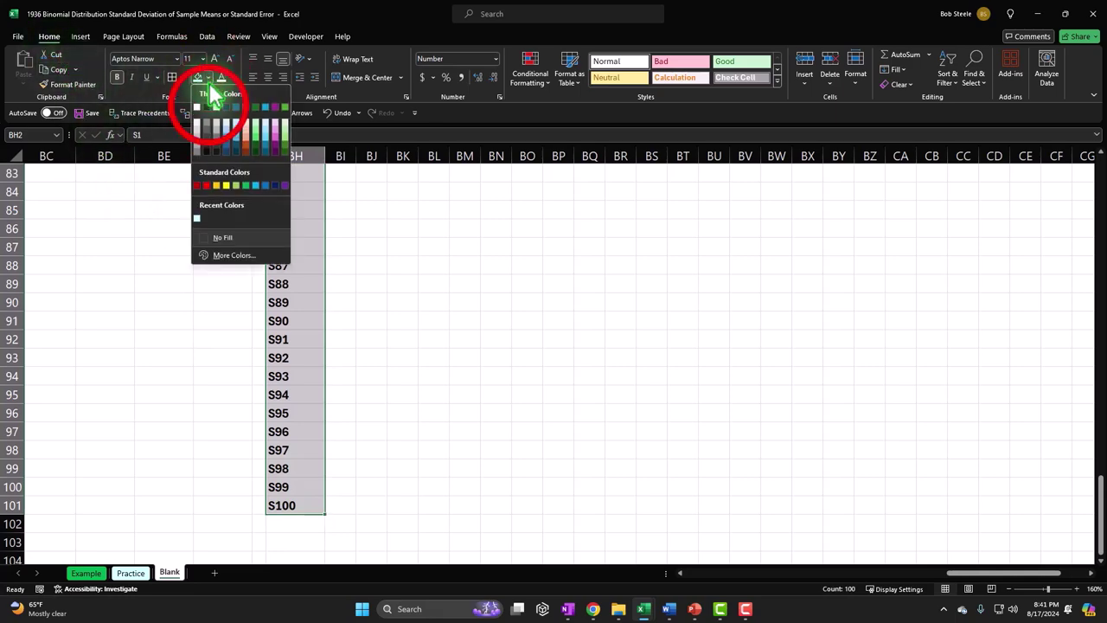
click(221, 78)
drag(324, 157, 327, 173)
Step: Copy the 30 random flip formulas in BI2:CL2 down through the S100 row
drag(353, 217, 996, 200)
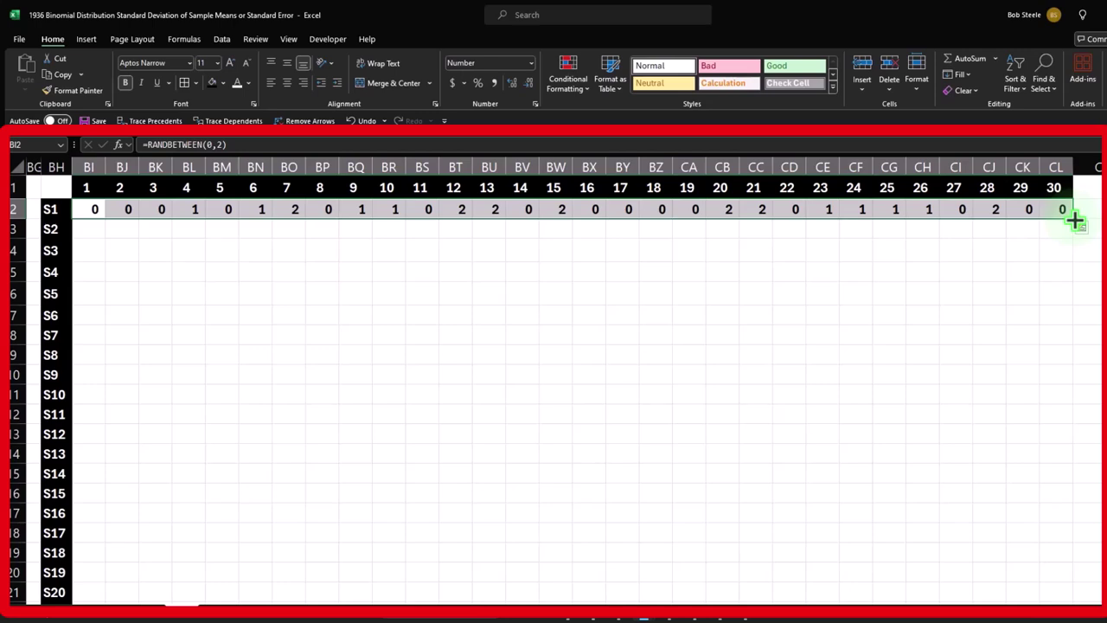
double_click(1074, 220)
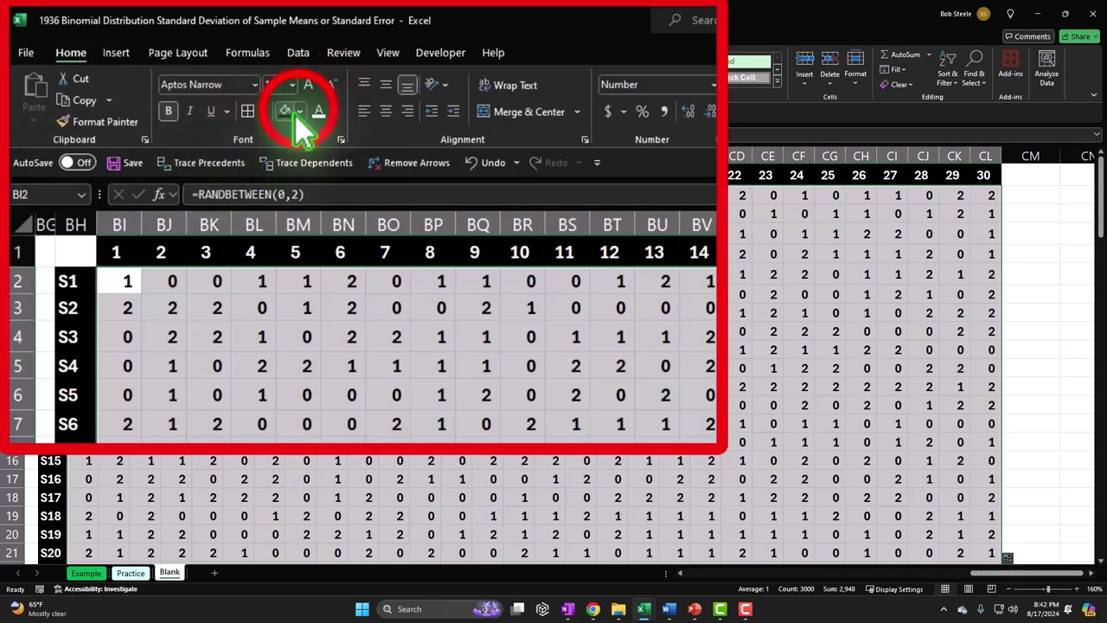
Step: Apply a custom light blue fill and cell borders to the whole block of random flips, BI2:CL101
click(300, 110)
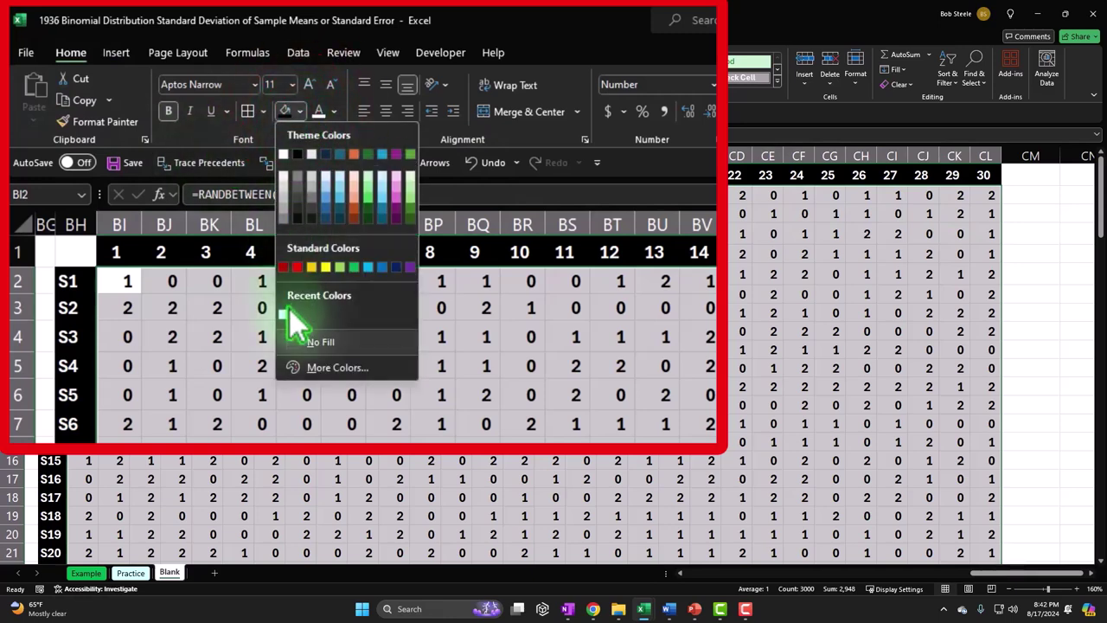
click(354, 367)
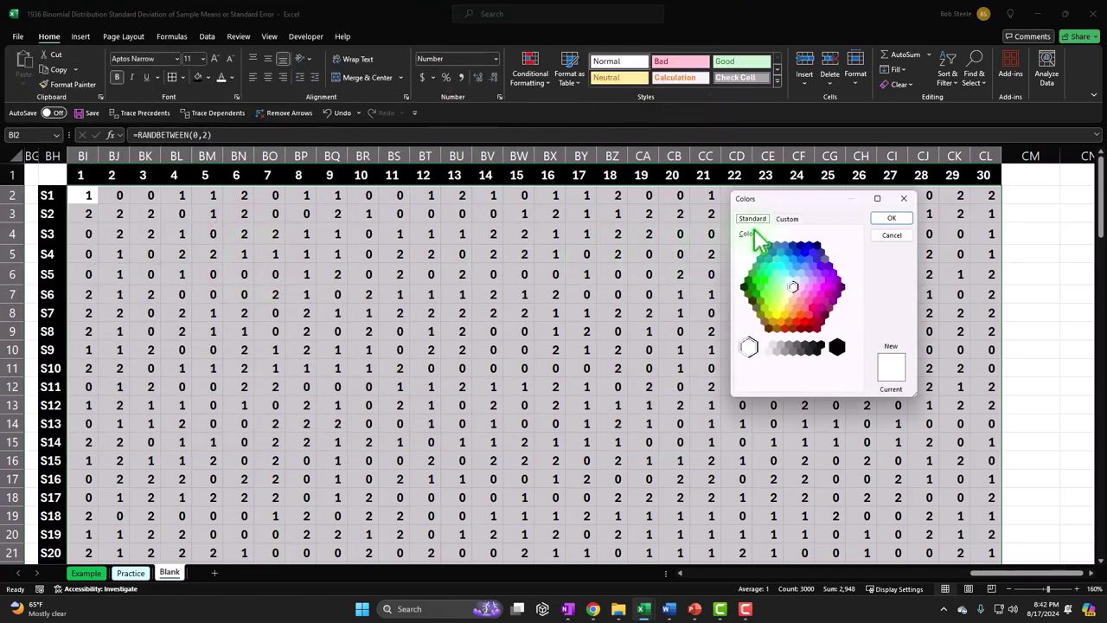
click(769, 338)
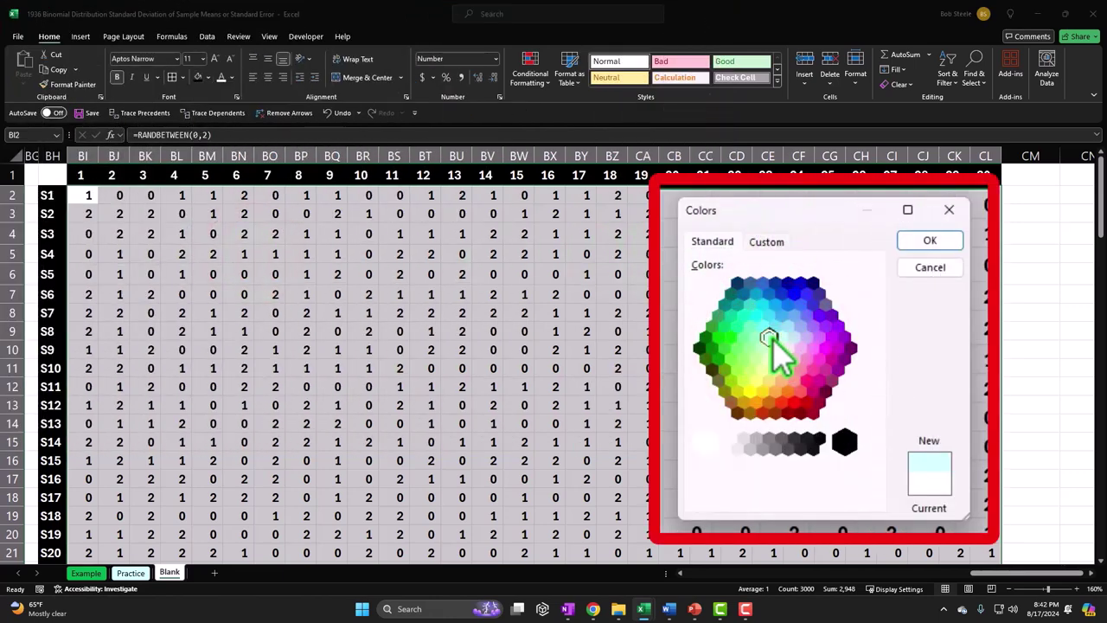
click(928, 242)
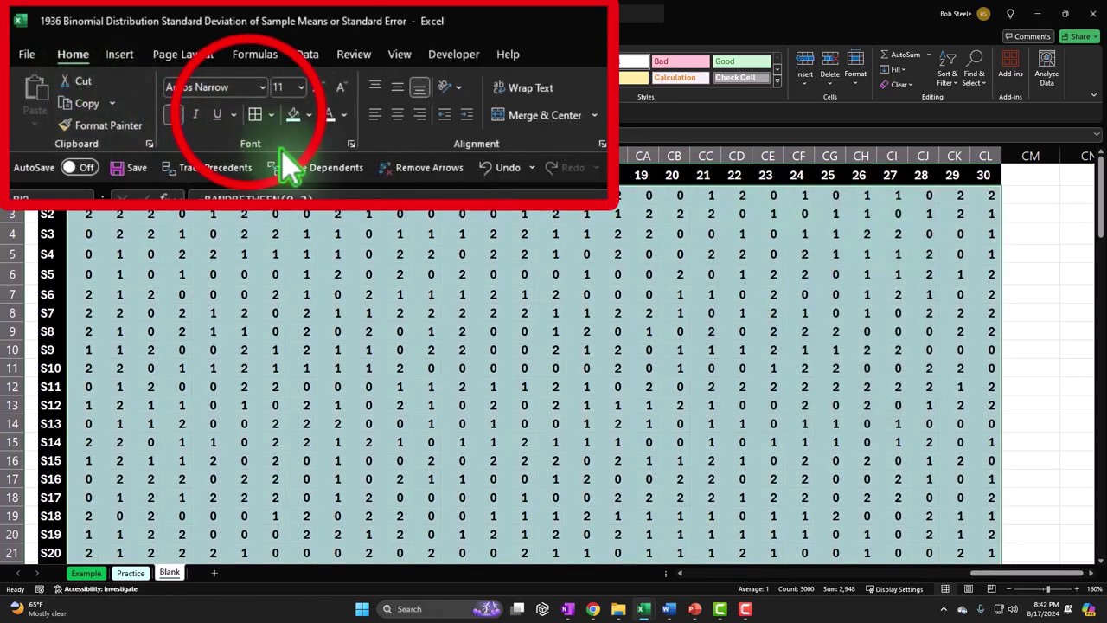
click(279, 253)
key(ctrl+shift+Down)
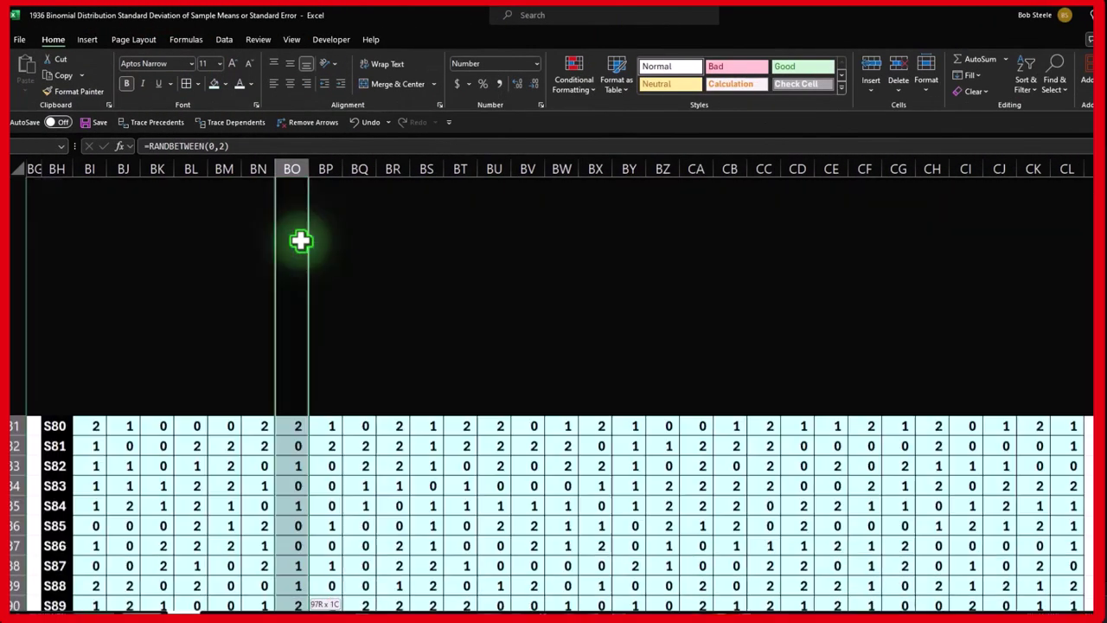
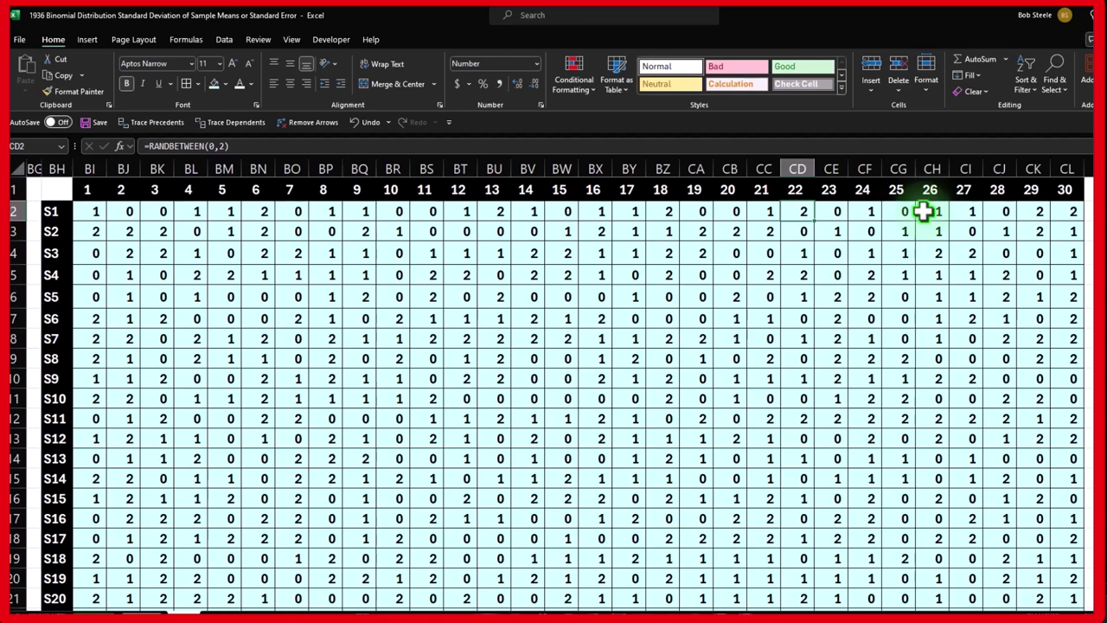
Step: Enter the heads column heading "H0" in CM1, just after flip 30
key(Right)
key(Right)
key(Right)
key(Right)
key(Right)
key(Right)
key(Right)
key(Right)
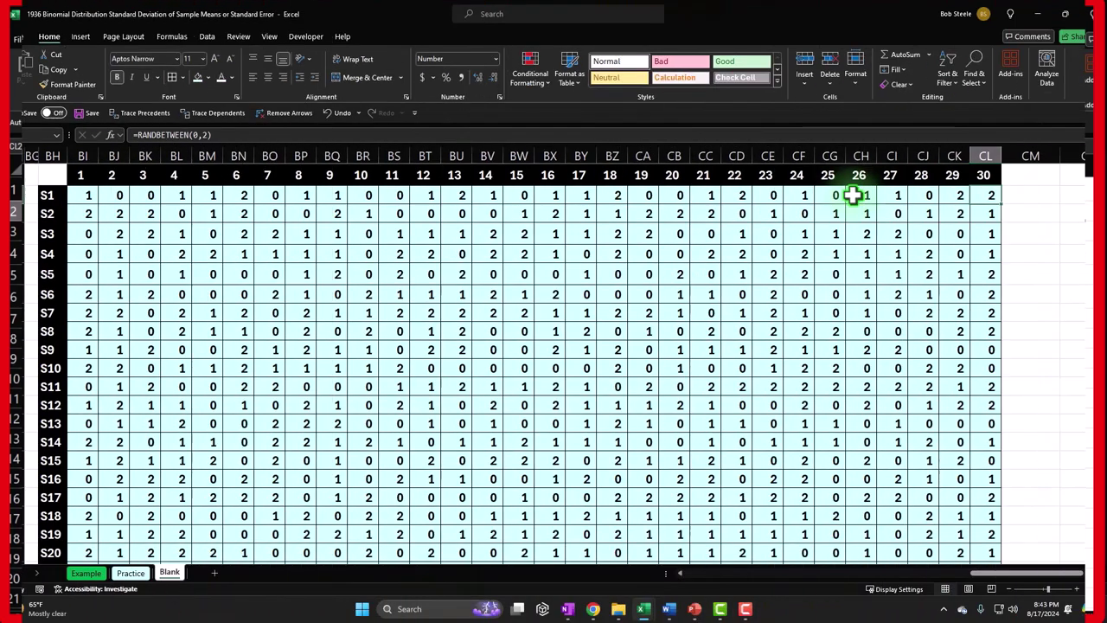
key(Right)
key(Up)
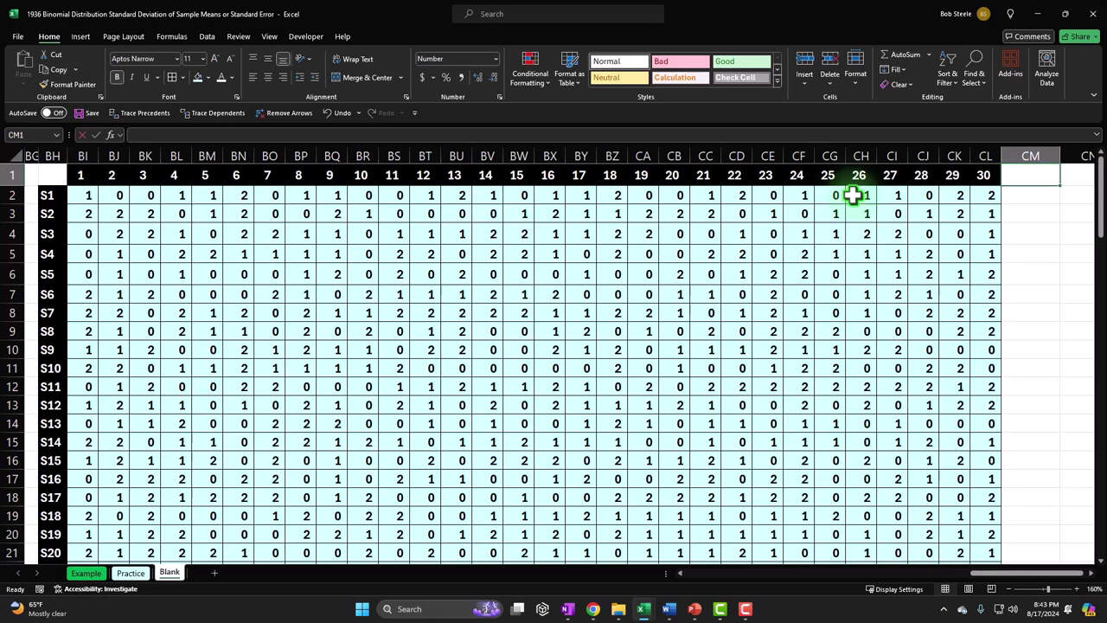
text(H0)
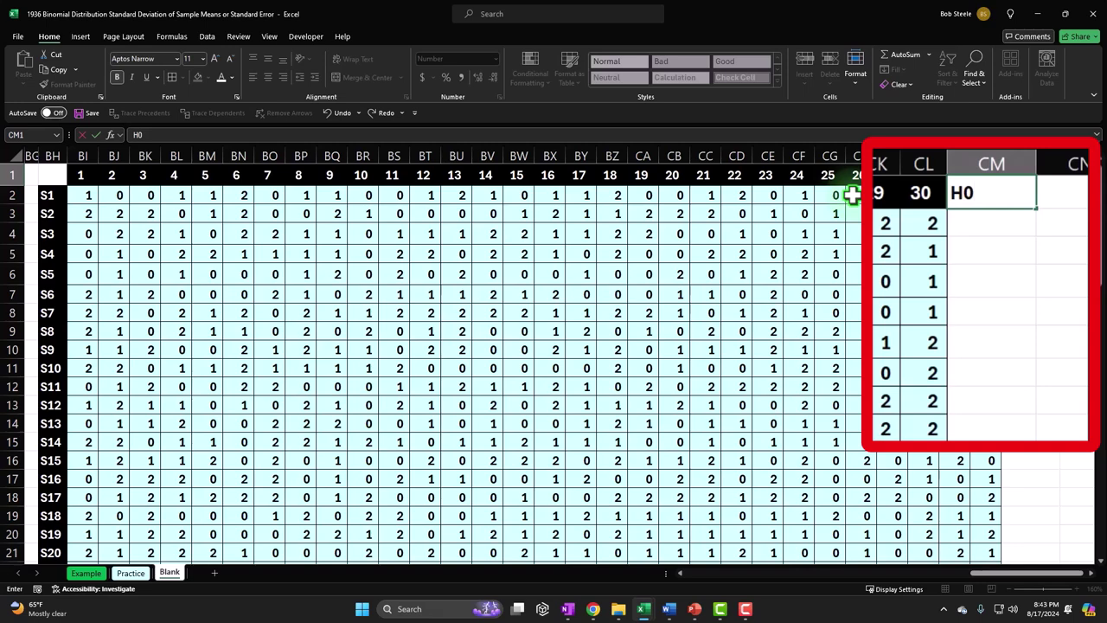
key(Return)
Step: Enter the tails column heading "T 1,2" in CN1
key(Right)
key(Up)
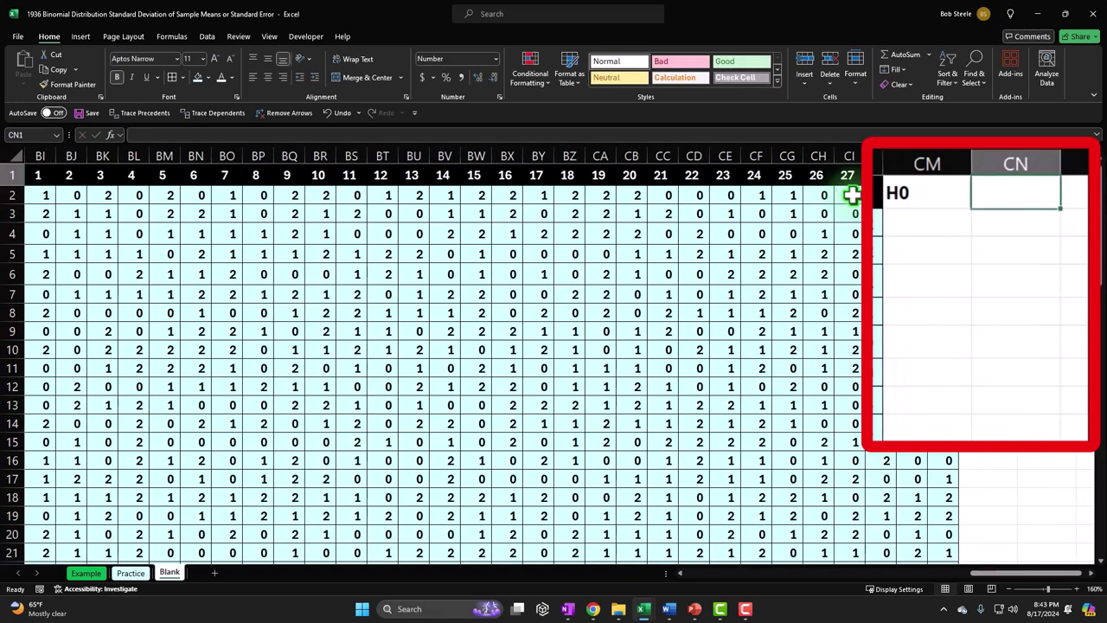
text(T)
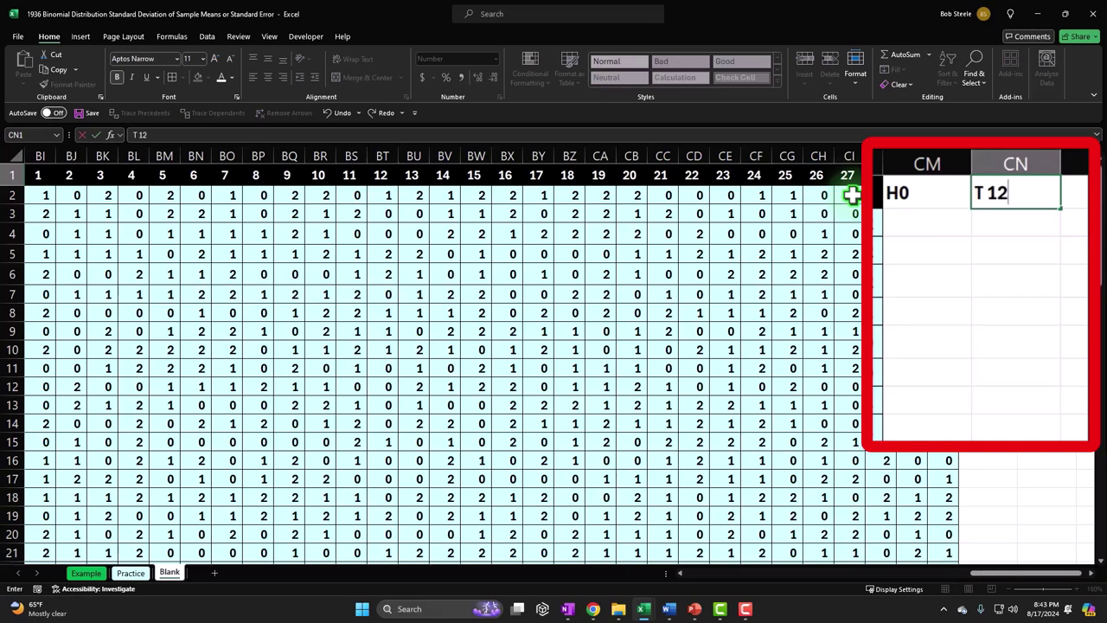
text( 1,2)
key(Return)
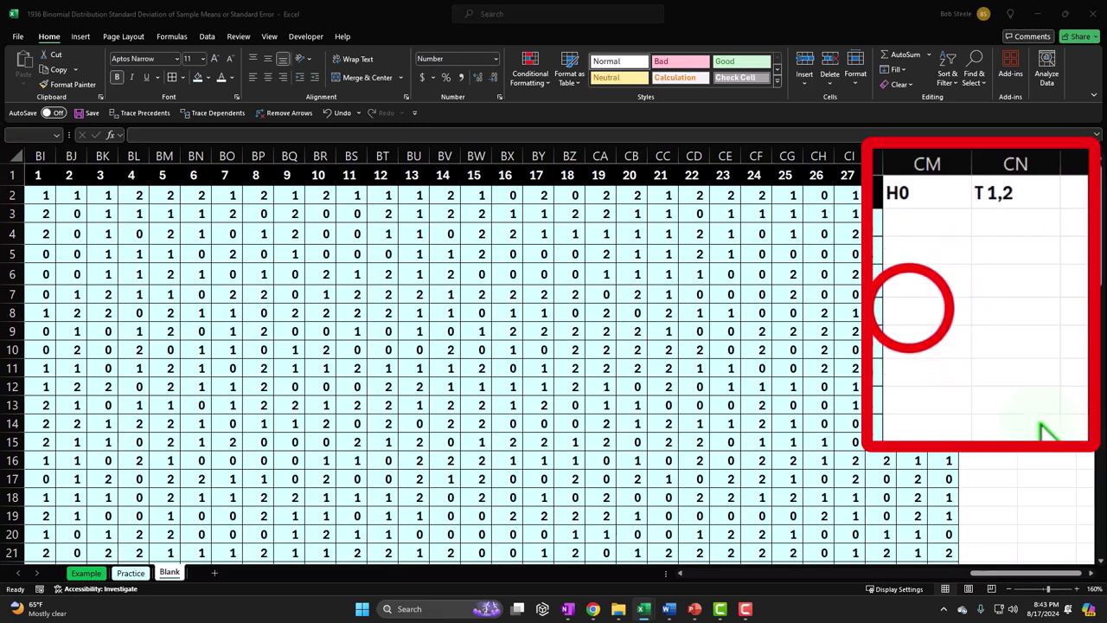
Step: Count the heads of sample S1 in CM2 with =COUNTIF(BI2:CL2,0)
click(926, 222)
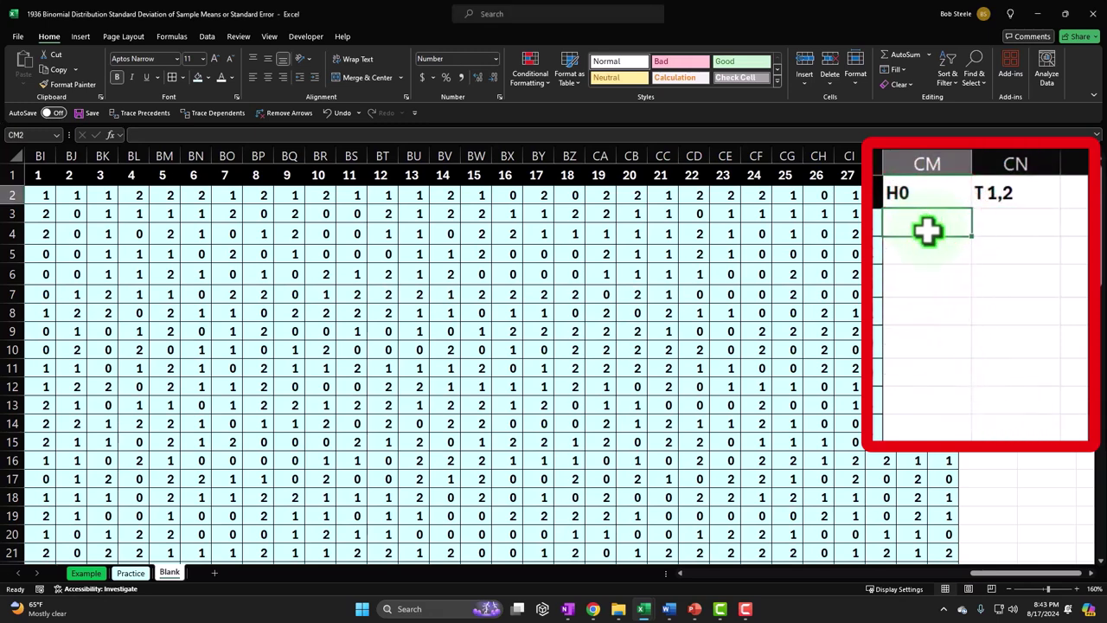
text(=counti)
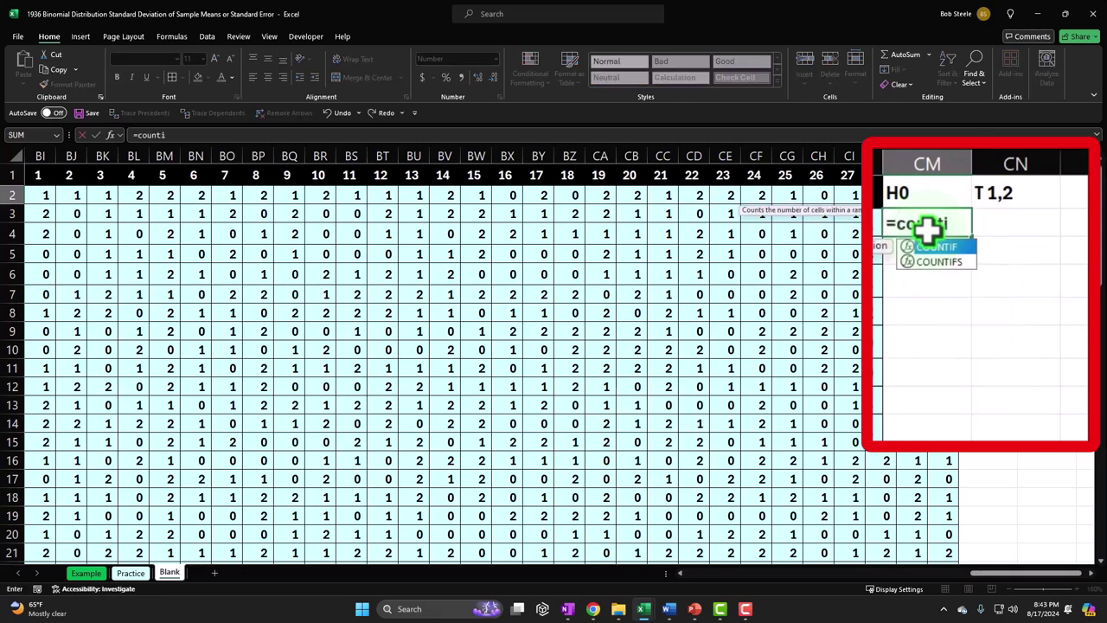
key(Tab)
key(Left)
key(ctrl+shift+Left)
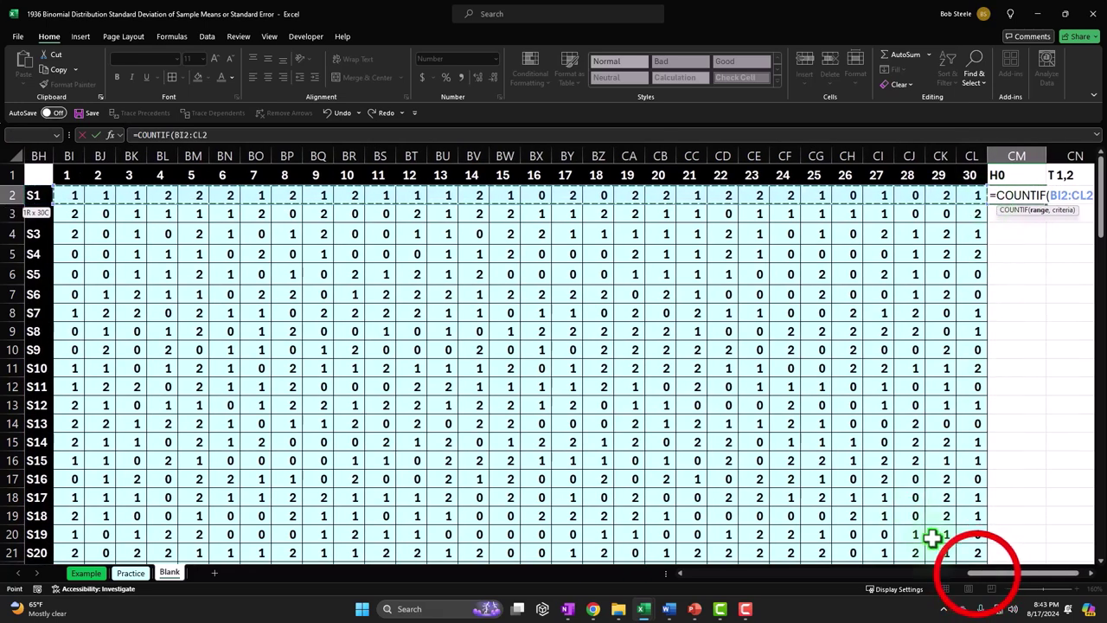
drag(983, 574, 992, 574)
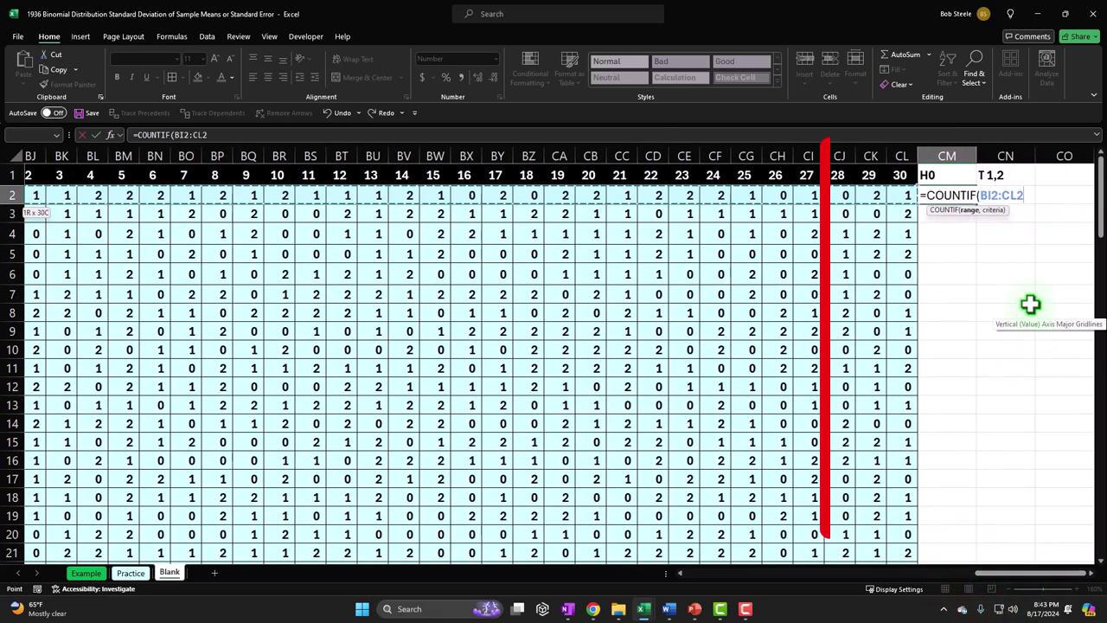
text(,)
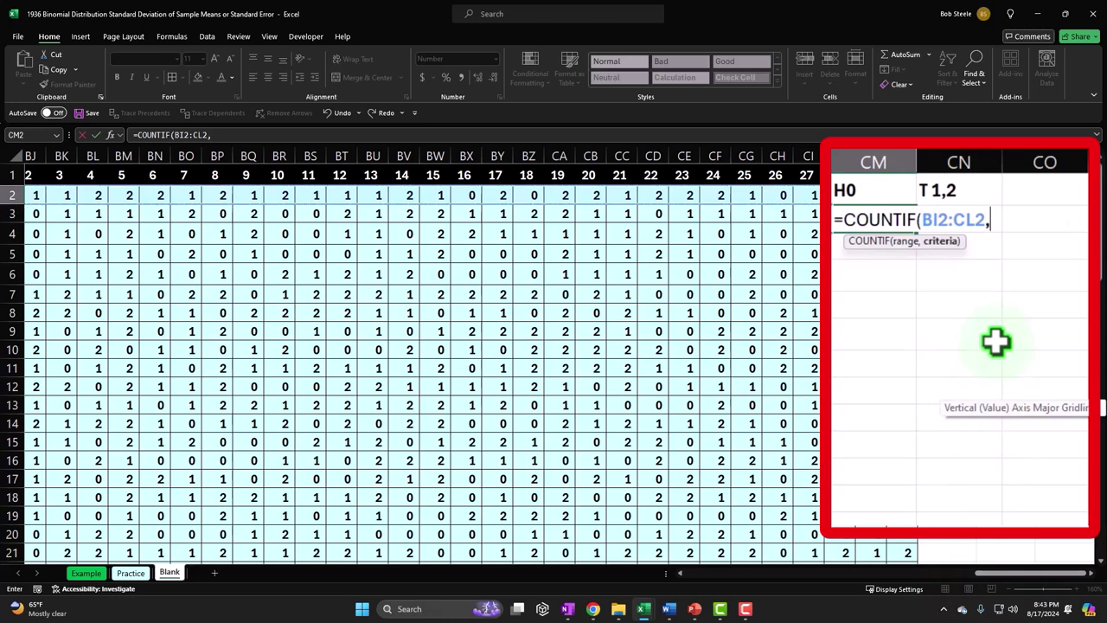
text(0)
key(Return)
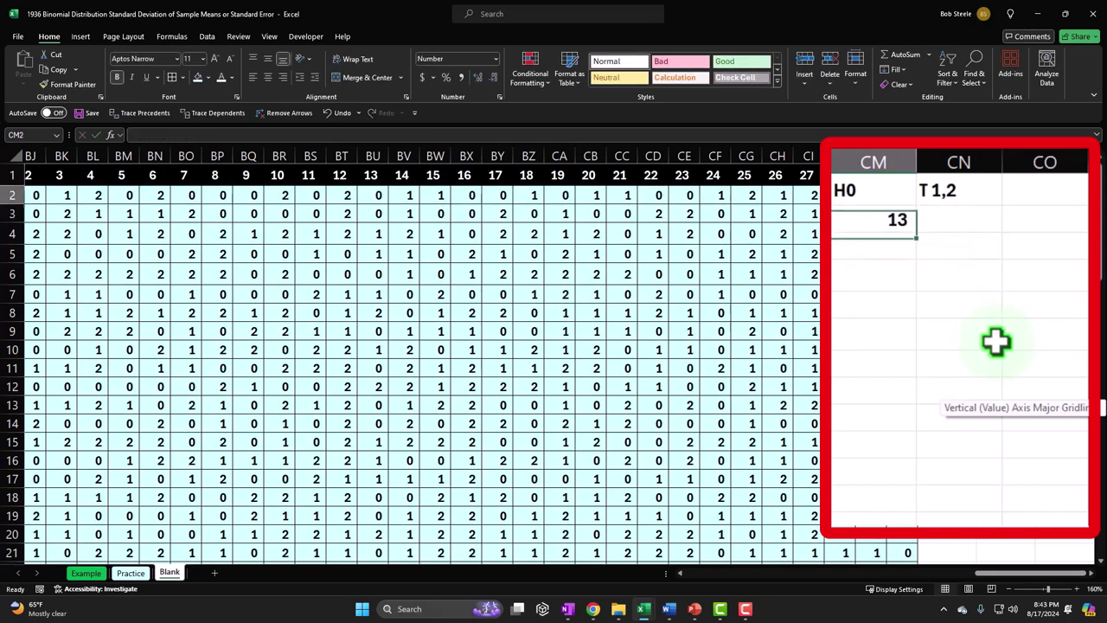
Step: Try calculating the tails of sample S1 in CN2 with =30-CM2, and clear the formula again
key(Up)
key(Right)
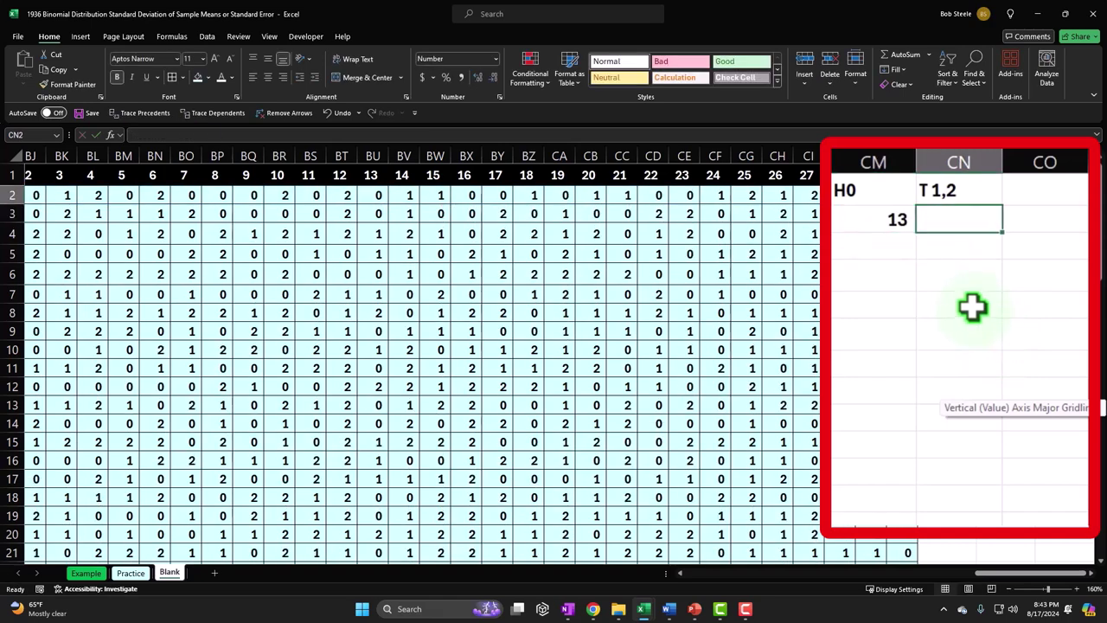
text(=30-)
key(Left)
key(ctrl+Return)
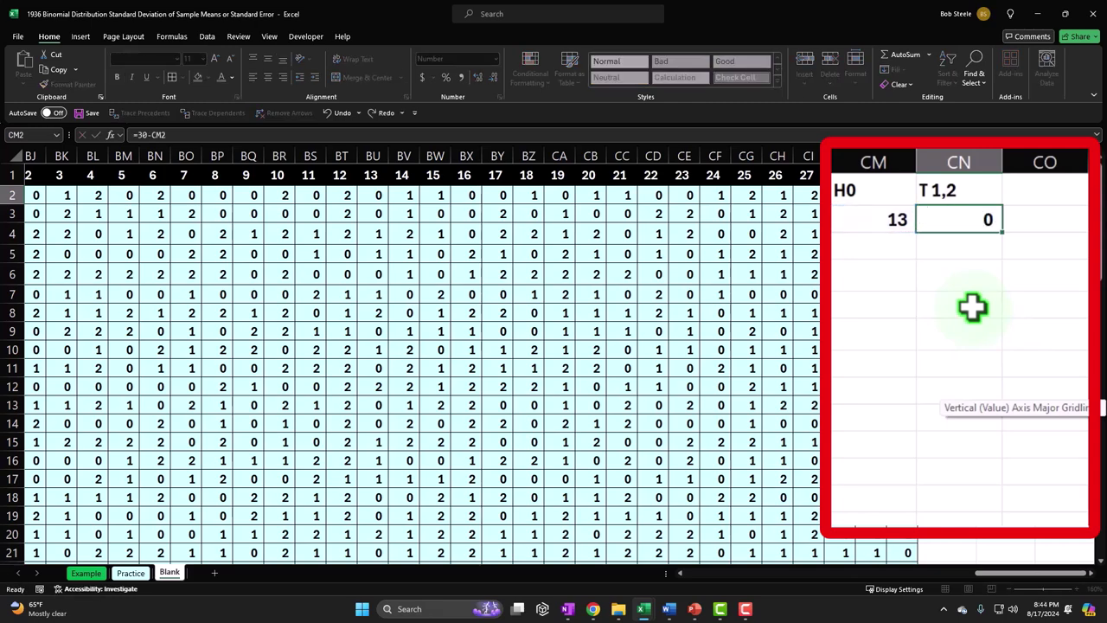
key(Return)
key(Up)
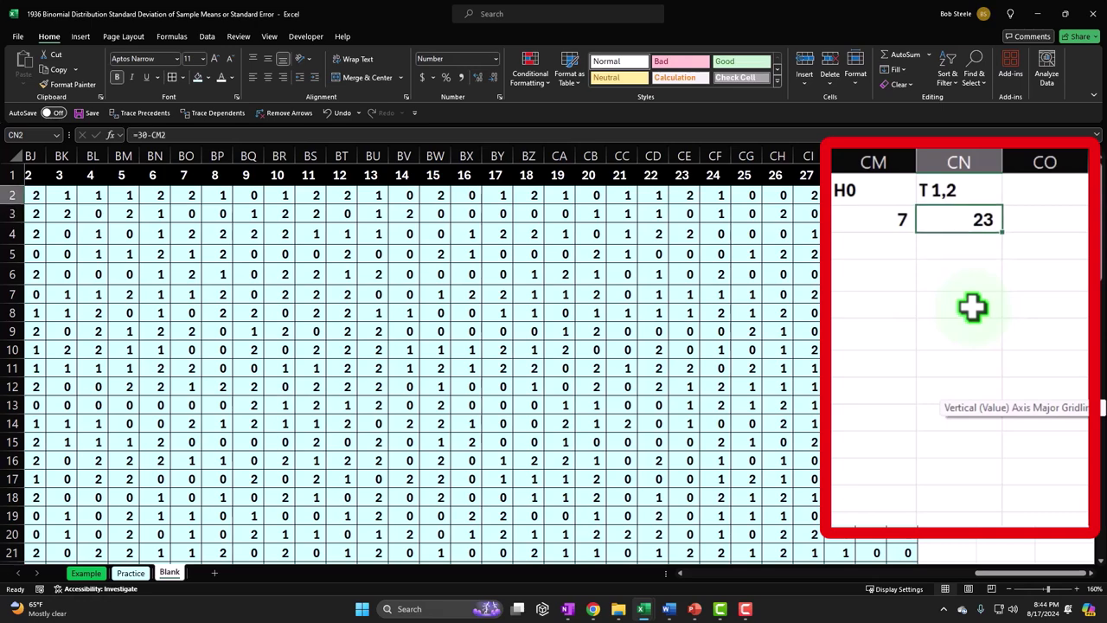
key(Delete)
Step: Start the tails formula of sample S1 in CN2 by counting the ones with =COUNTIF(BI2:CL2,1)+
text(=countif)
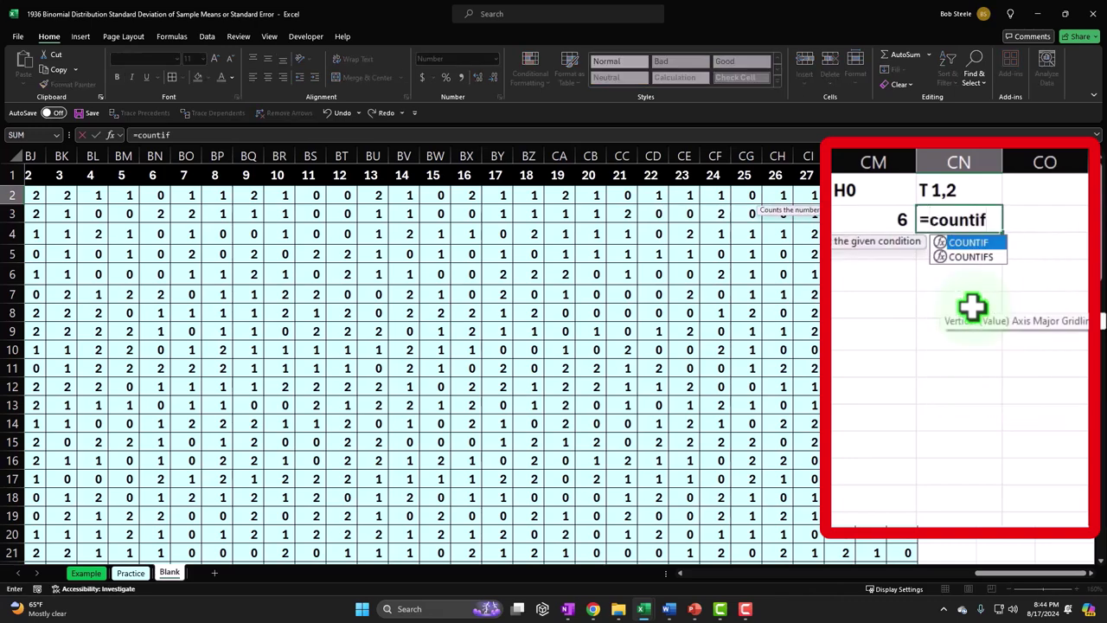
key(Tab)
key(Left)
key(Left)
key(ctrl+shift+Left)
key(shift+Right)
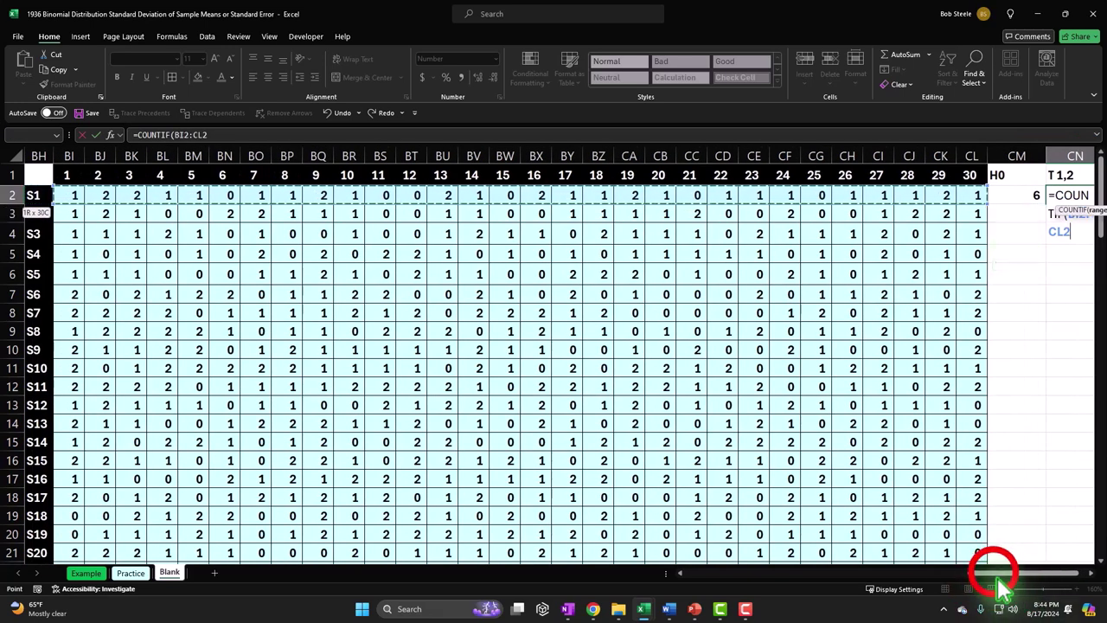
scroll(1069, 576, right, 2)
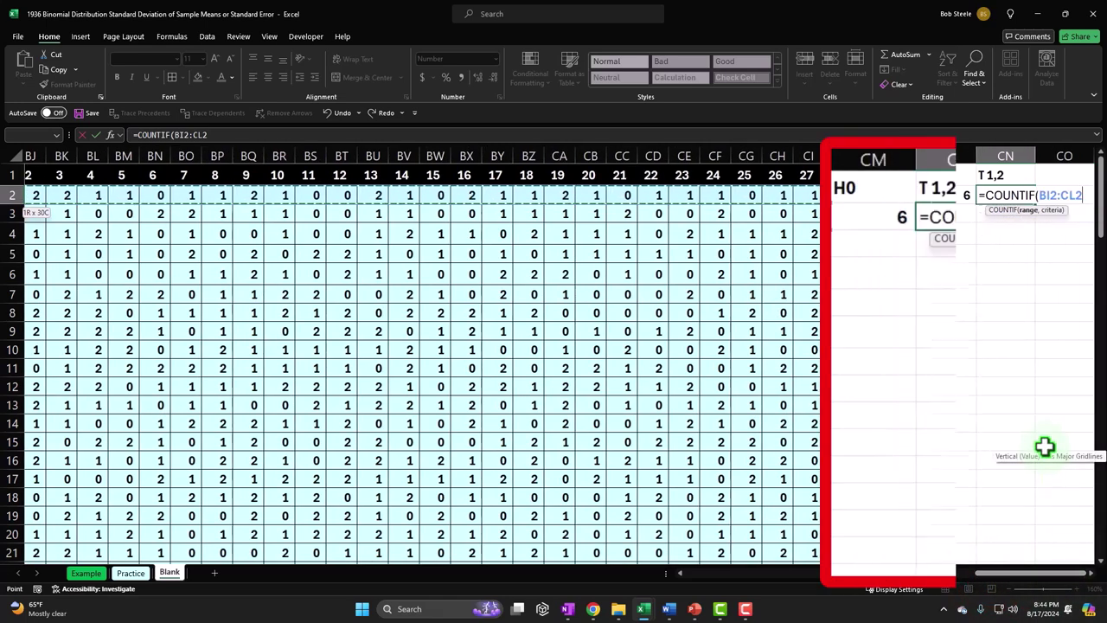
text(,)
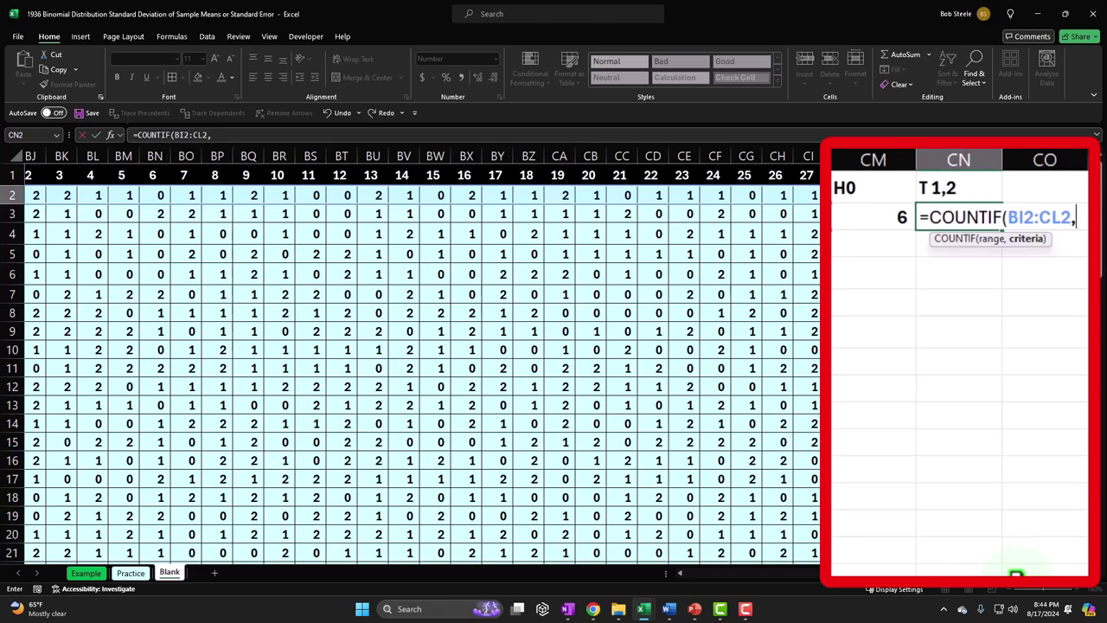
text(1)+)
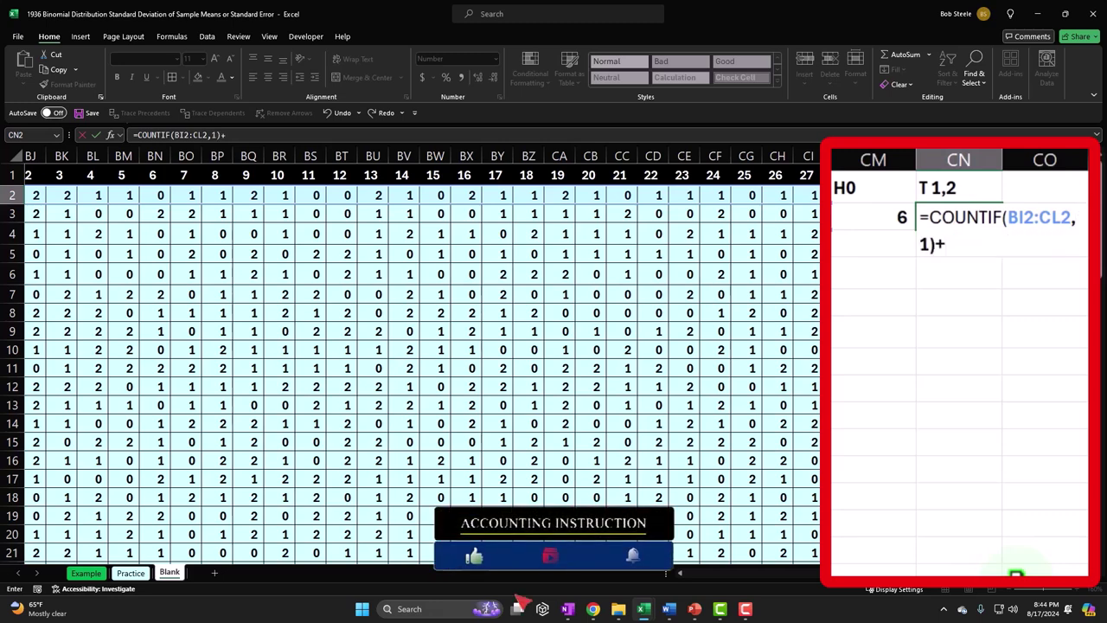
Step: Complete the tails formula in CN2 by adding the count of twos, COUNTIF(BI2:CL2,2), over the same copied range
text(countif)
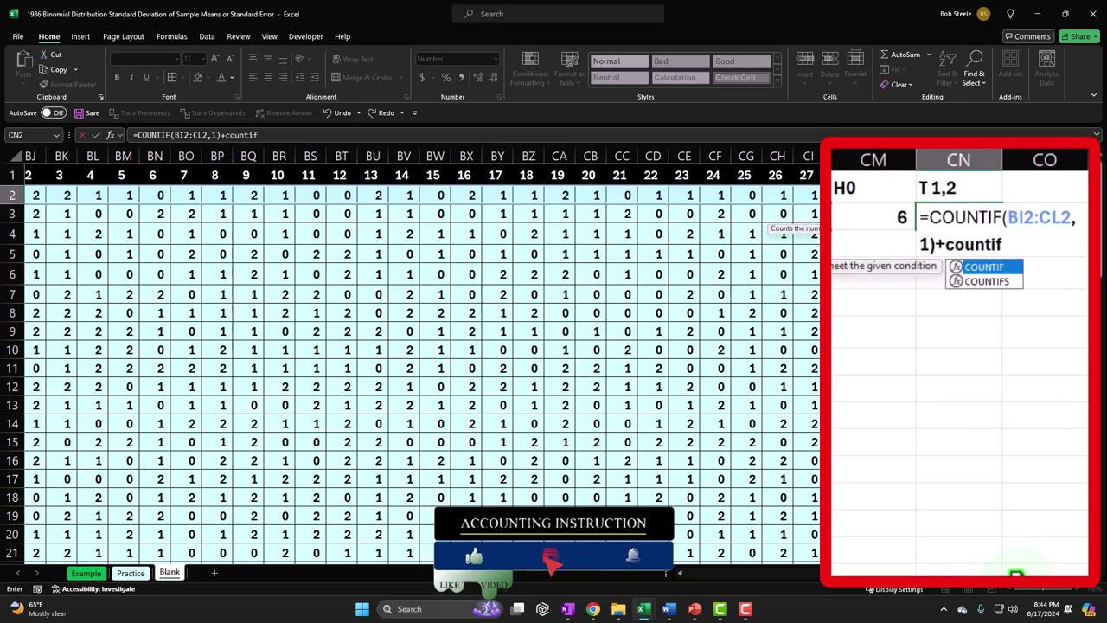
key(Tab)
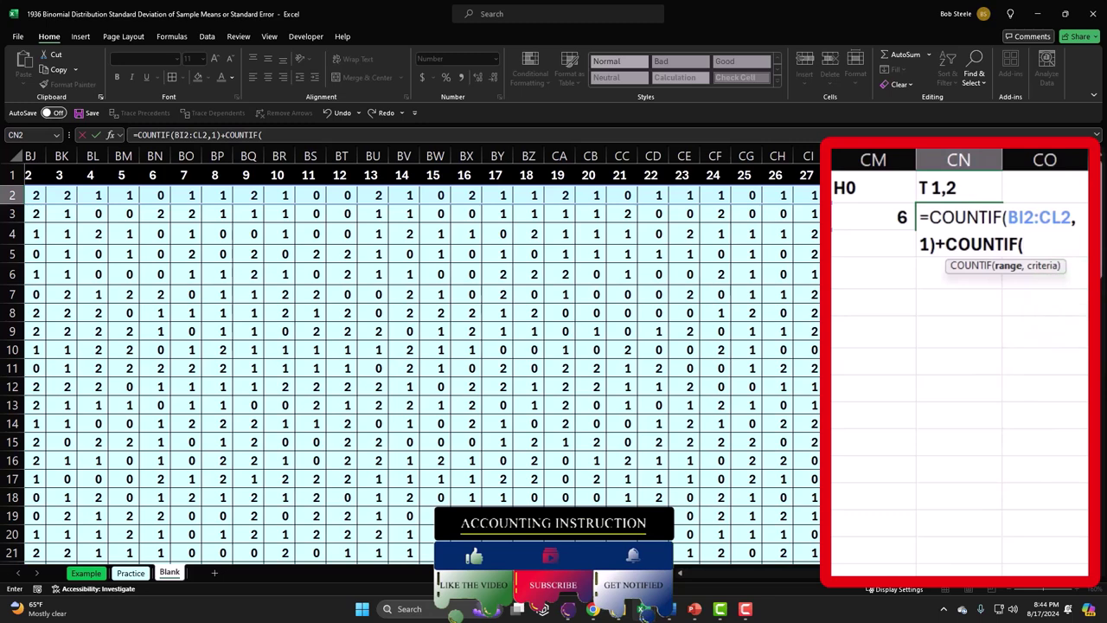
click(1022, 218)
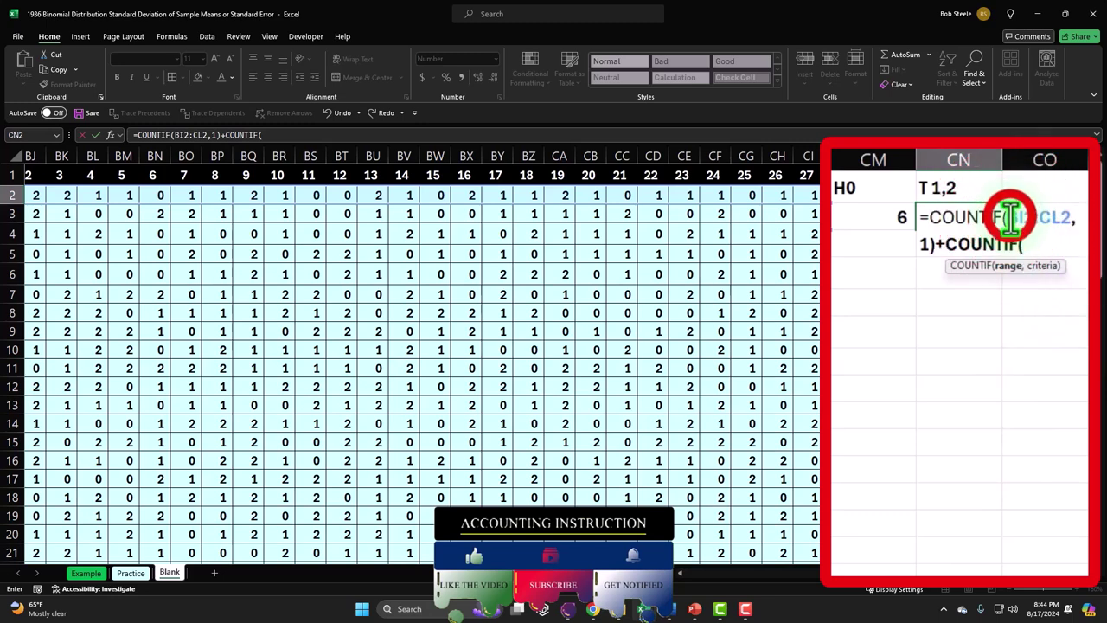
drag(1023, 218, 1072, 218)
key(ctrl+c)
click(1038, 239)
key(ctrl+v)
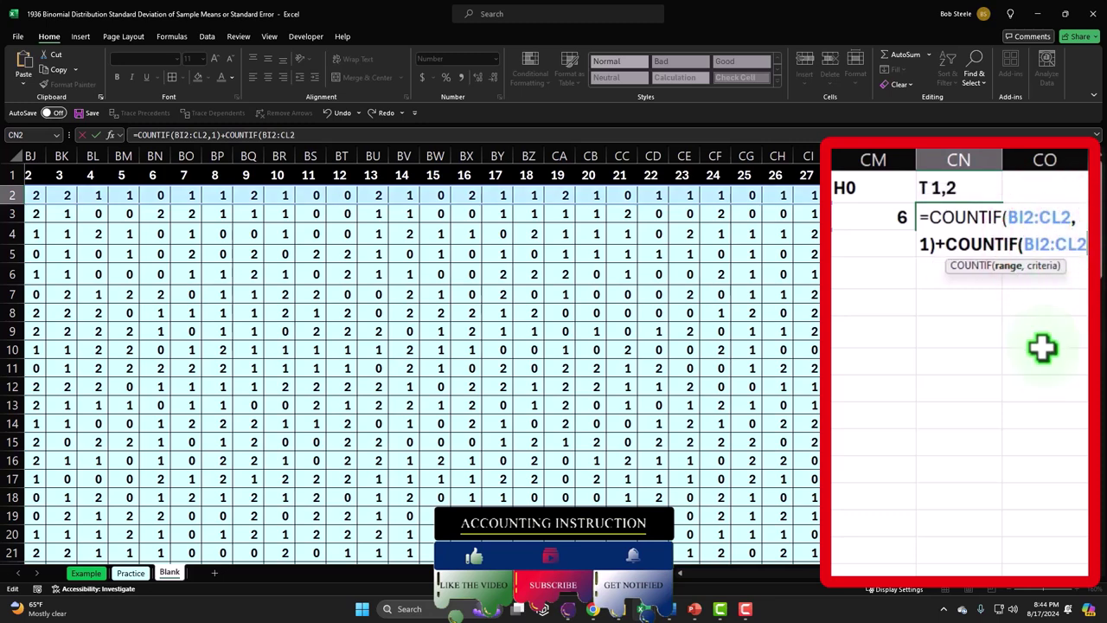
text(,)
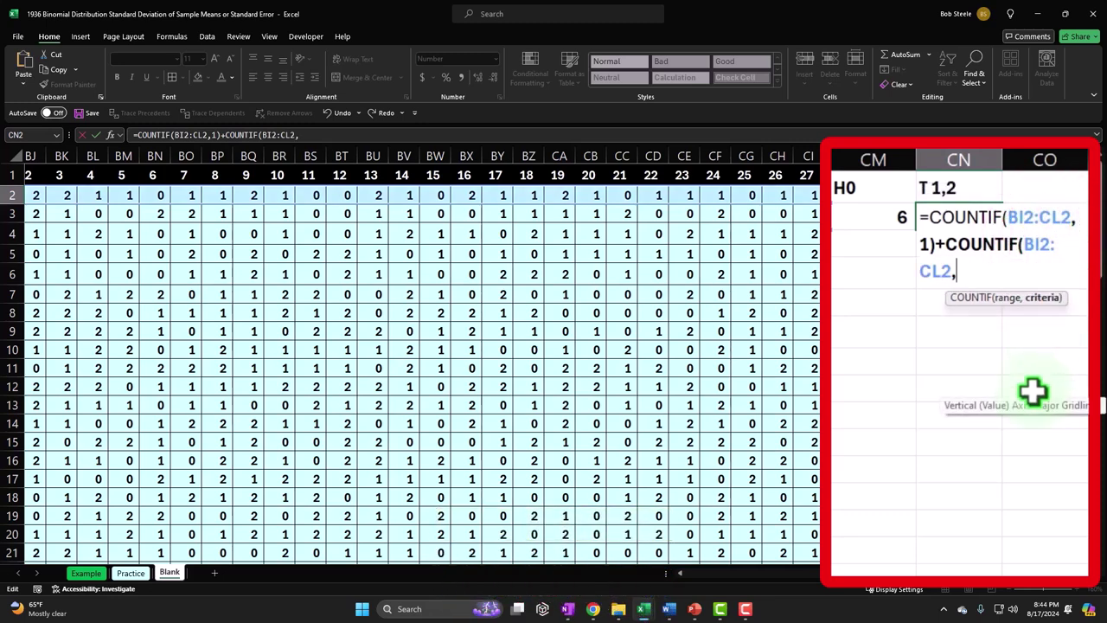
text(2))
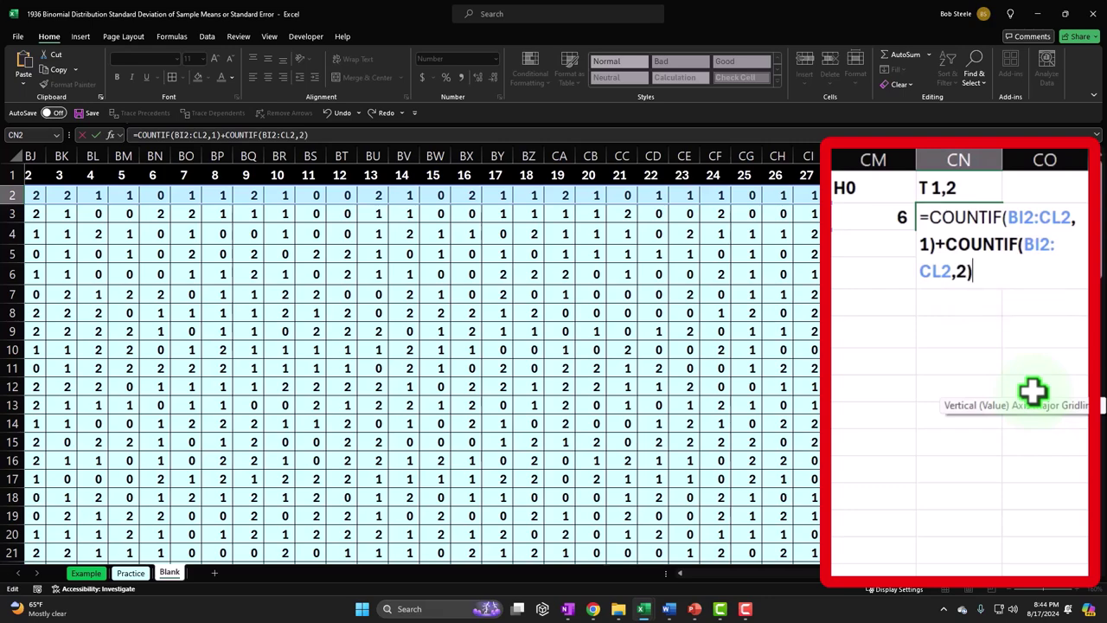
key(Return)
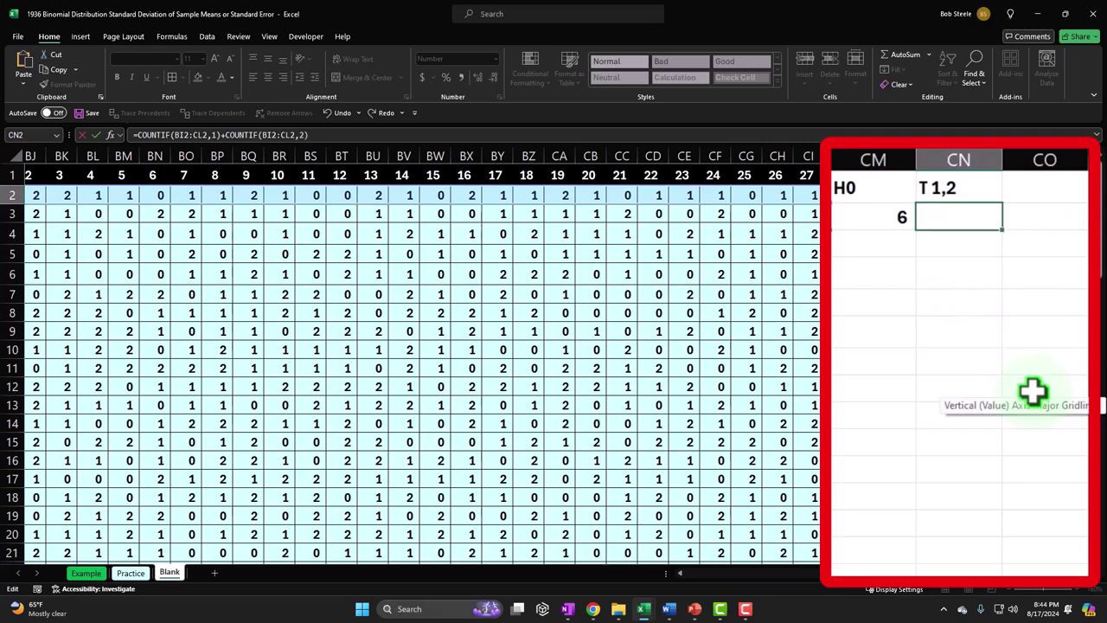
Step: Enter the column heading "Tot Count" in CO1, beside the tails heading
key(Right)
key(Up)
key(Up)
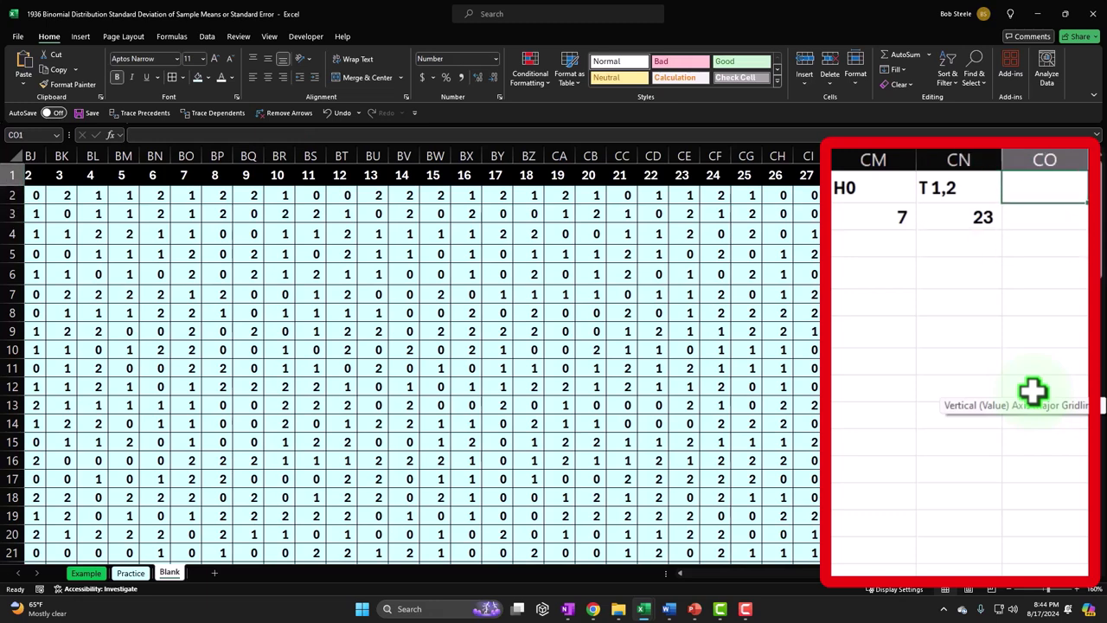
text(Tota)
key(BackSpace)
key(BackSpace)
key(BackSpace)
key(BackSpace)
key(BackSpace)
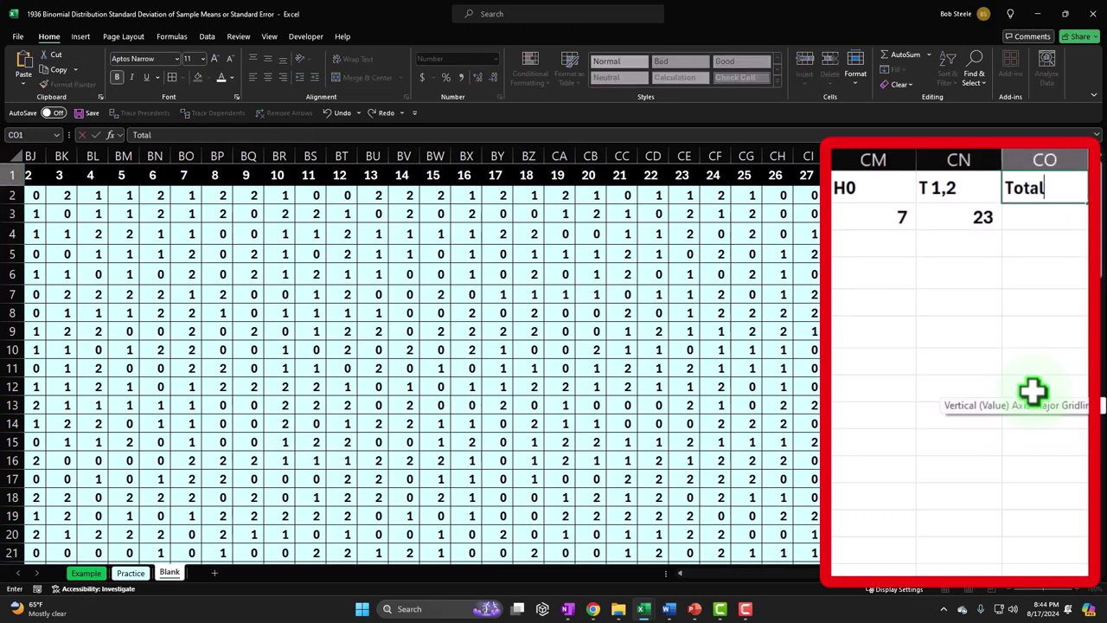
text(ot Count)
key(ctrl+Return)
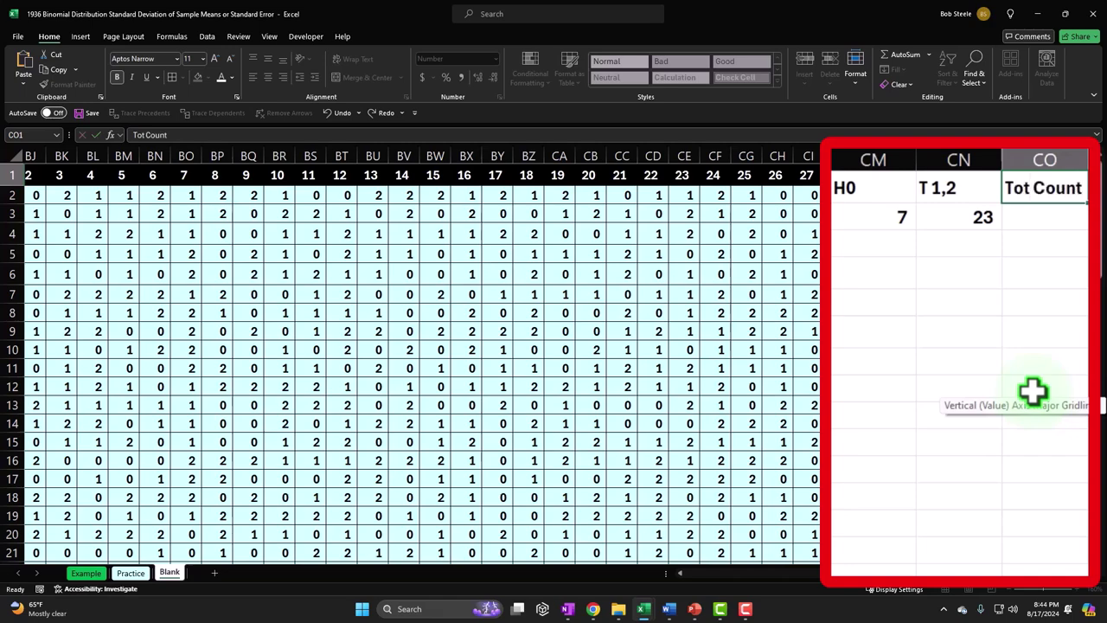
Step: Add the heads and tails counts of sample S1 in CO2 with =CM2+CN2
key(Return)
text(=)
key(Left)
key(Left)
text(+)
key(Left)
key(Return)
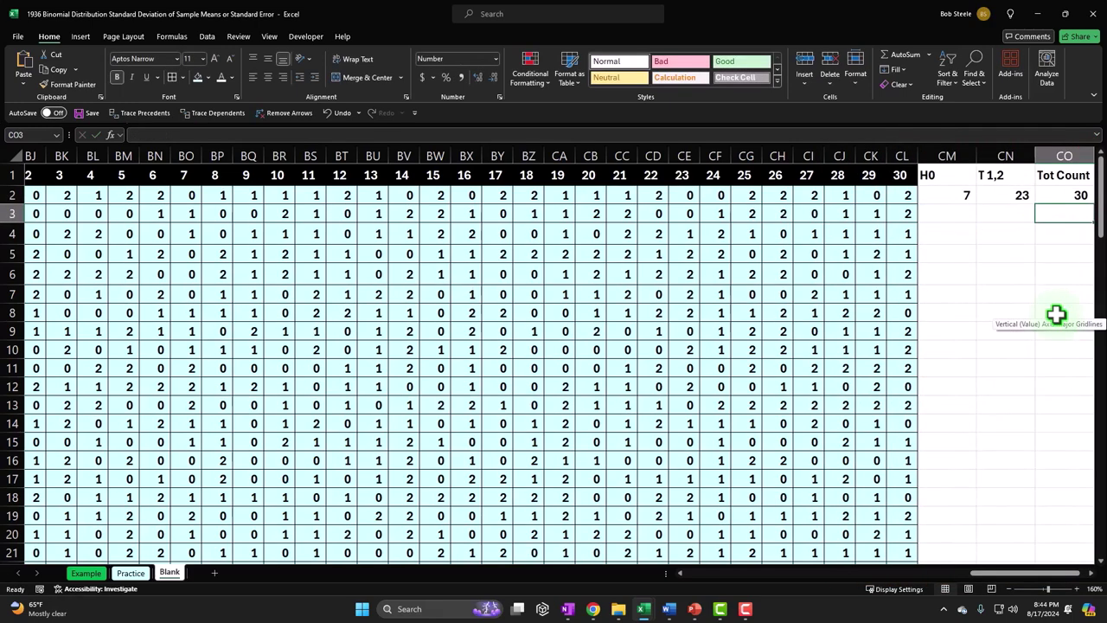
Step: Enter the column heading "Mean" in CP1, after the total count column
key(Right)
key(Right)
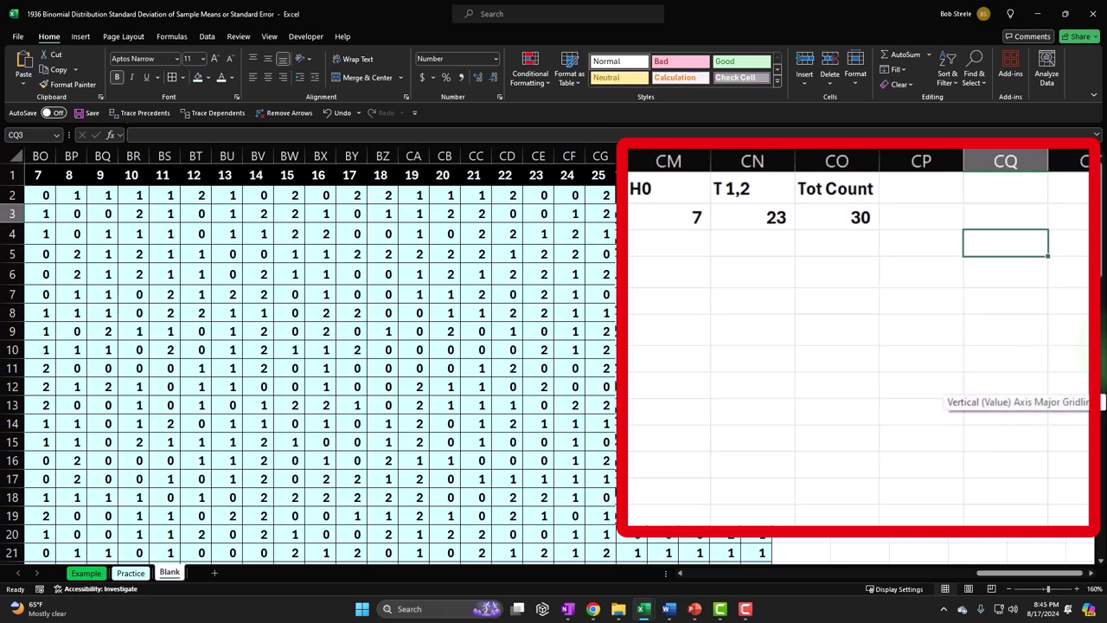
click(915, 184)
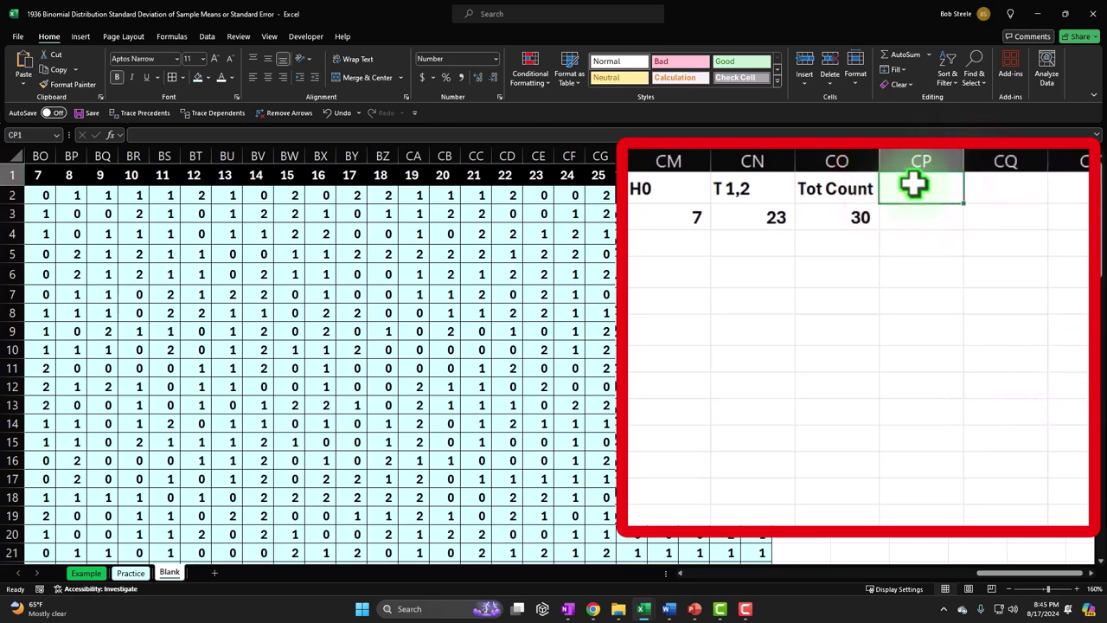
text(Mean)
key(Return)
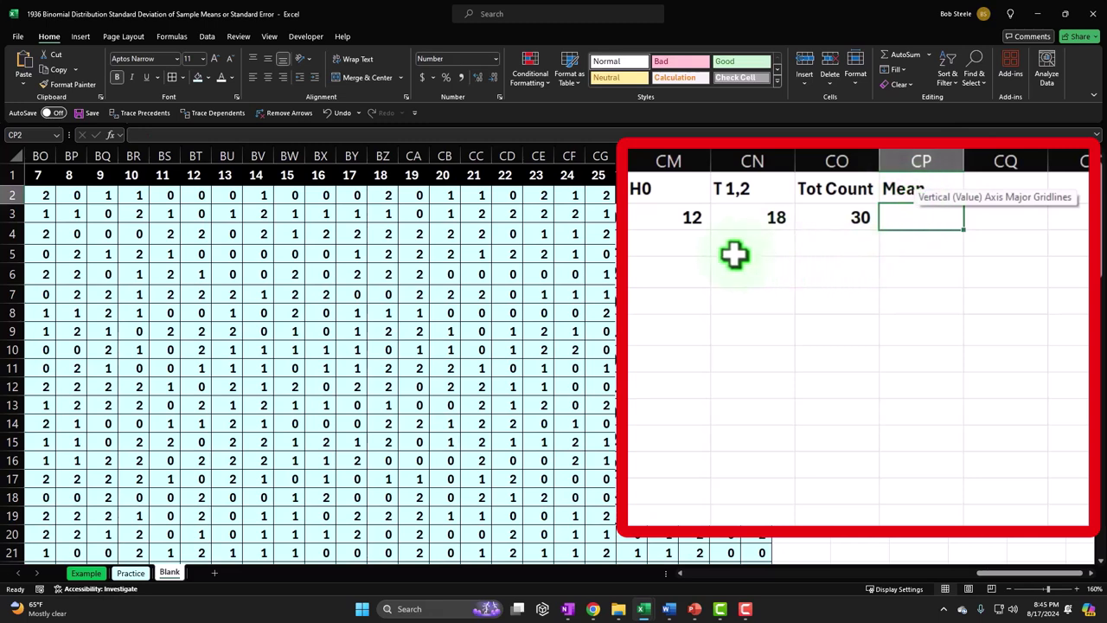
click(672, 192)
drag(672, 192, 684, 215)
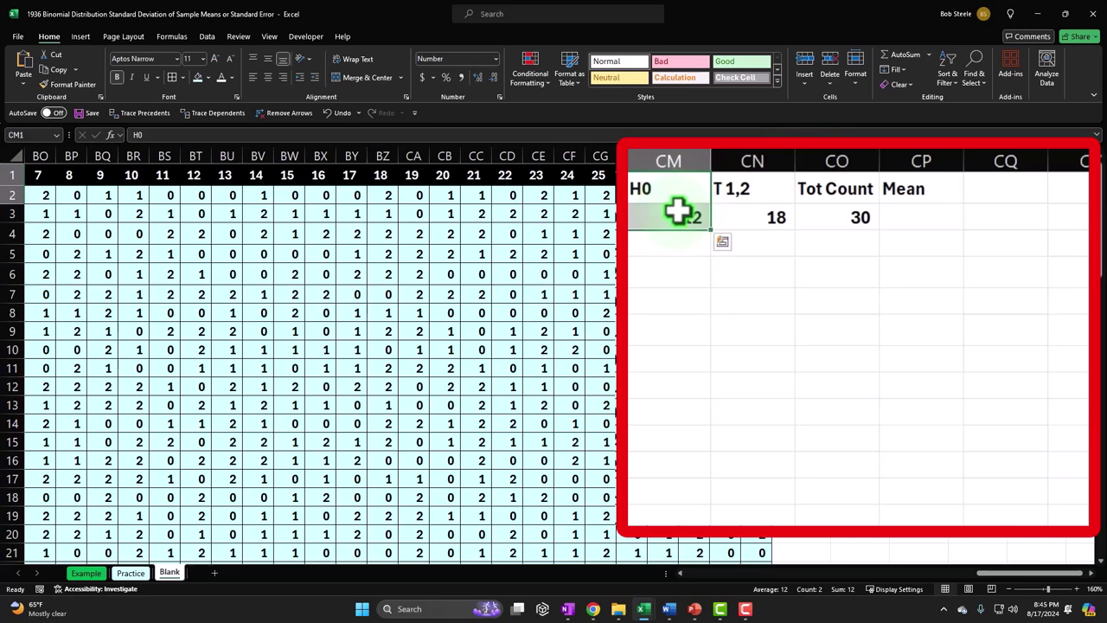
drag(751, 175, 753, 219)
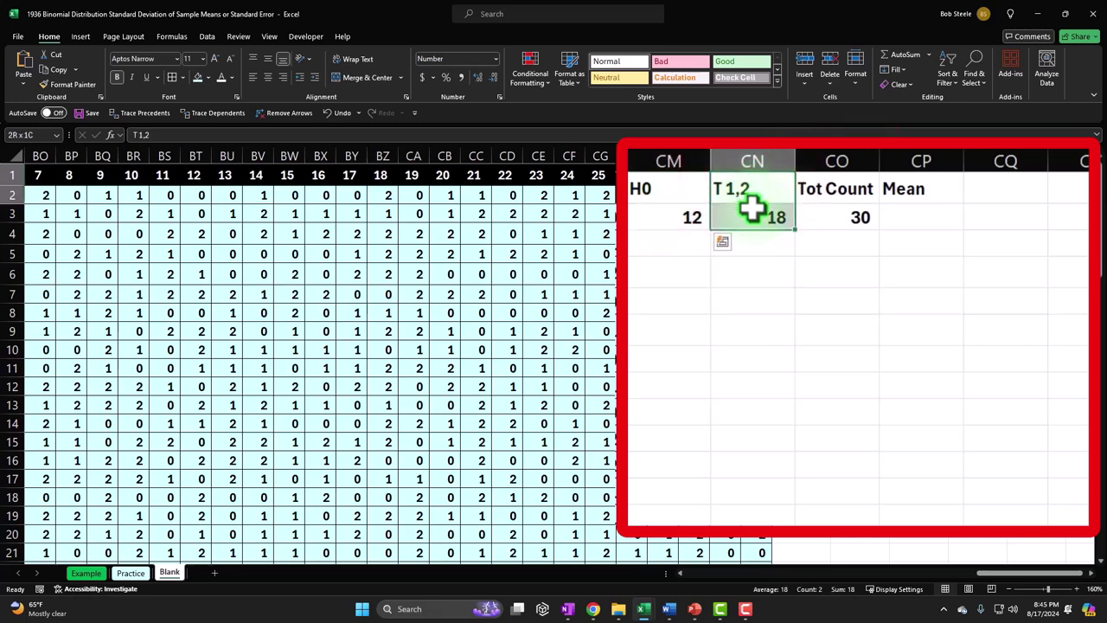
click(699, 220)
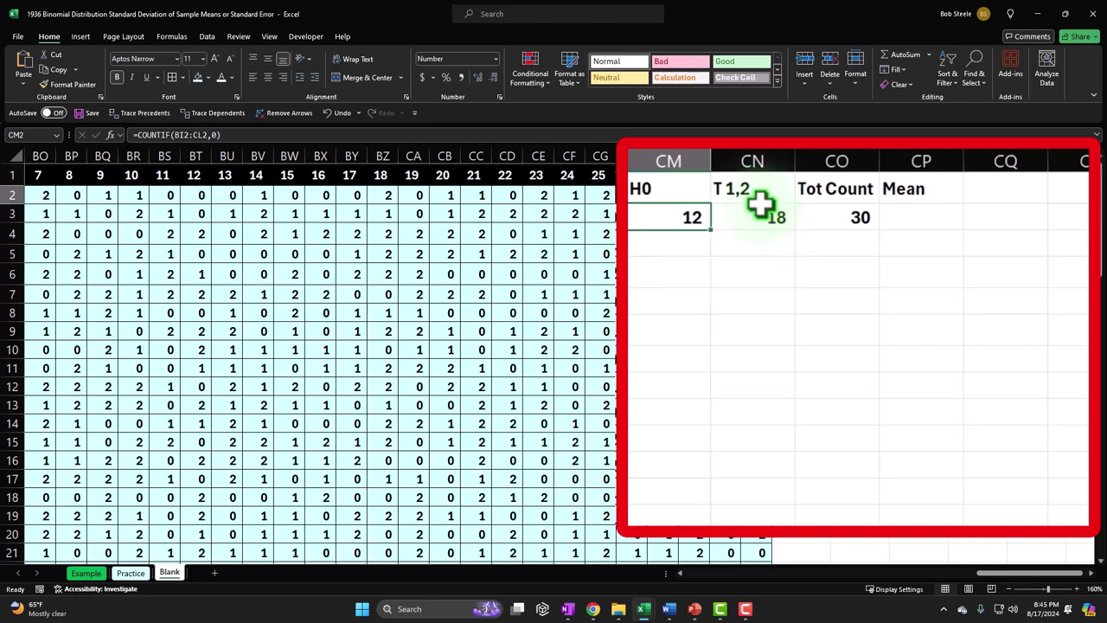
Step: Start the mean formula of sample S1 in CP2 as =CM2*0+CN2*1, weighting heads by 0 and tails by 1
click(894, 217)
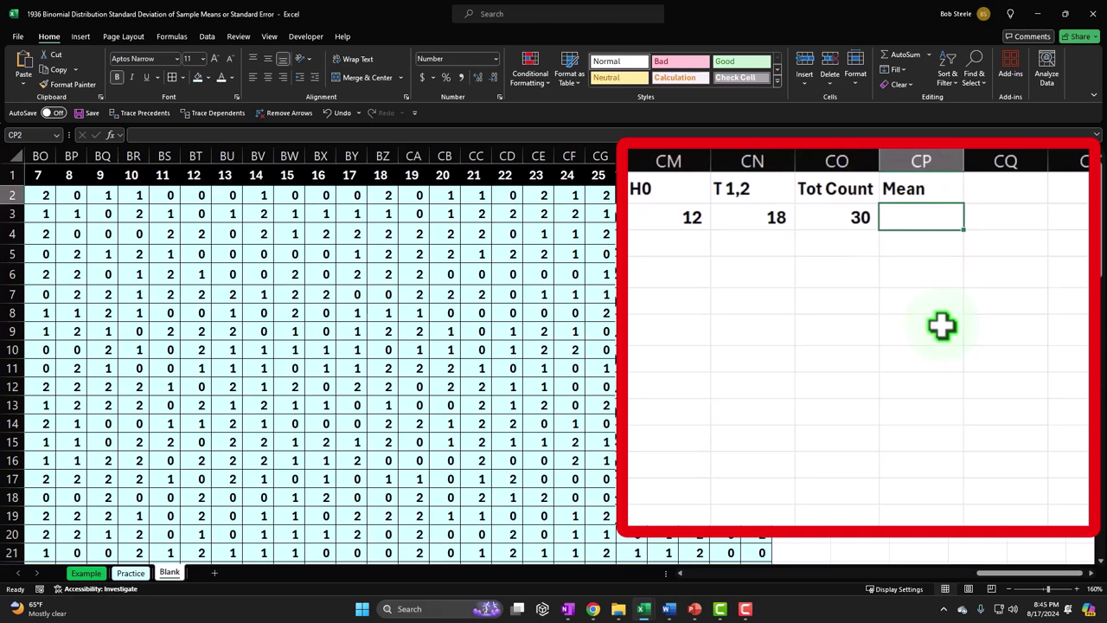
text(=-)
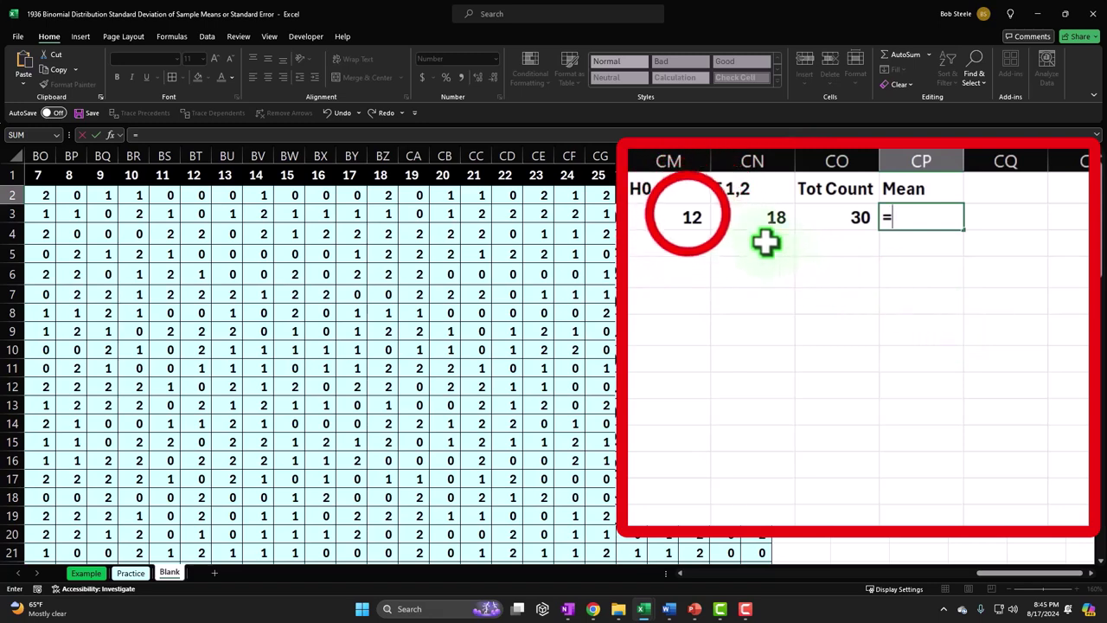
click(688, 216)
text(*)
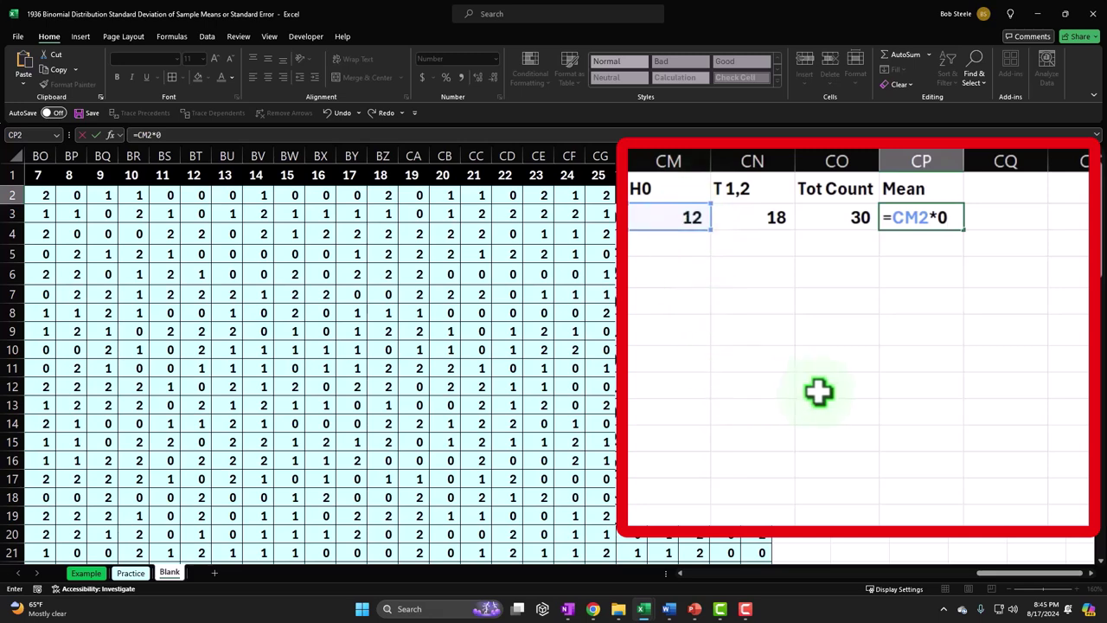
text(0+)
click(759, 217)
text(*1)
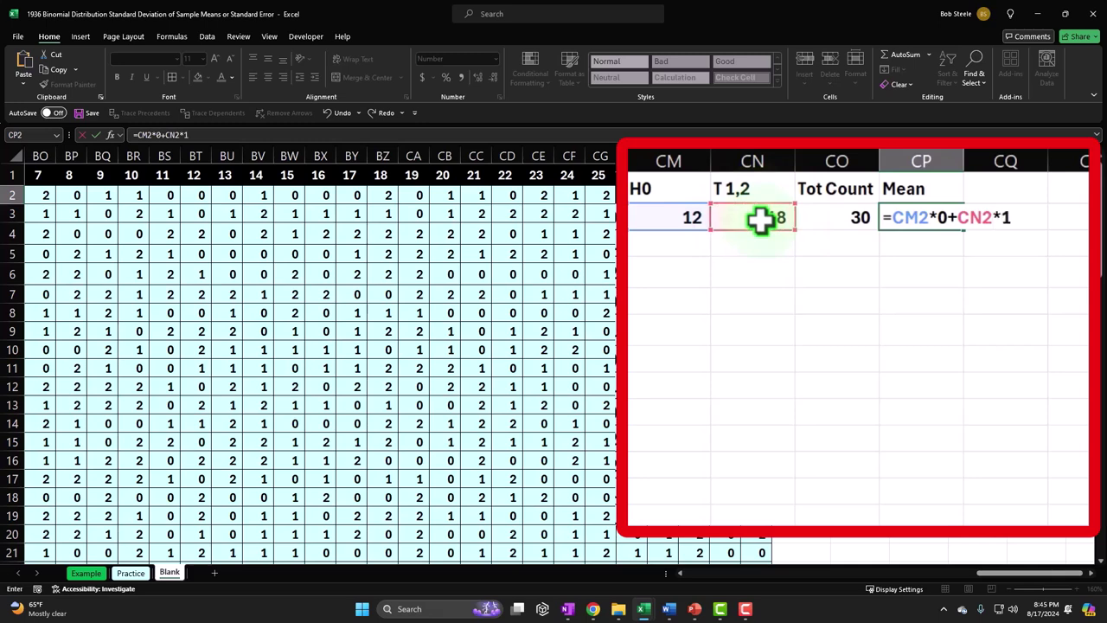
Step: Enclose the weighted sum in CP2 in parentheses and divide it by the total count, giving =(CM2*0+CN2*1)/CO2
click(894, 217)
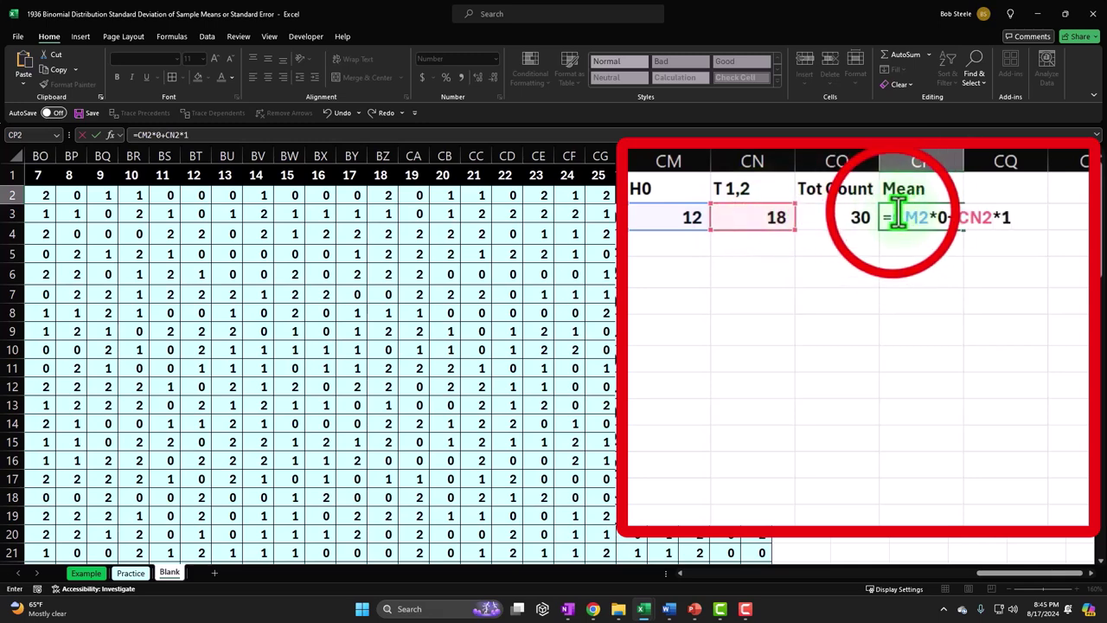
click(891, 217)
text(()
click(1025, 212)
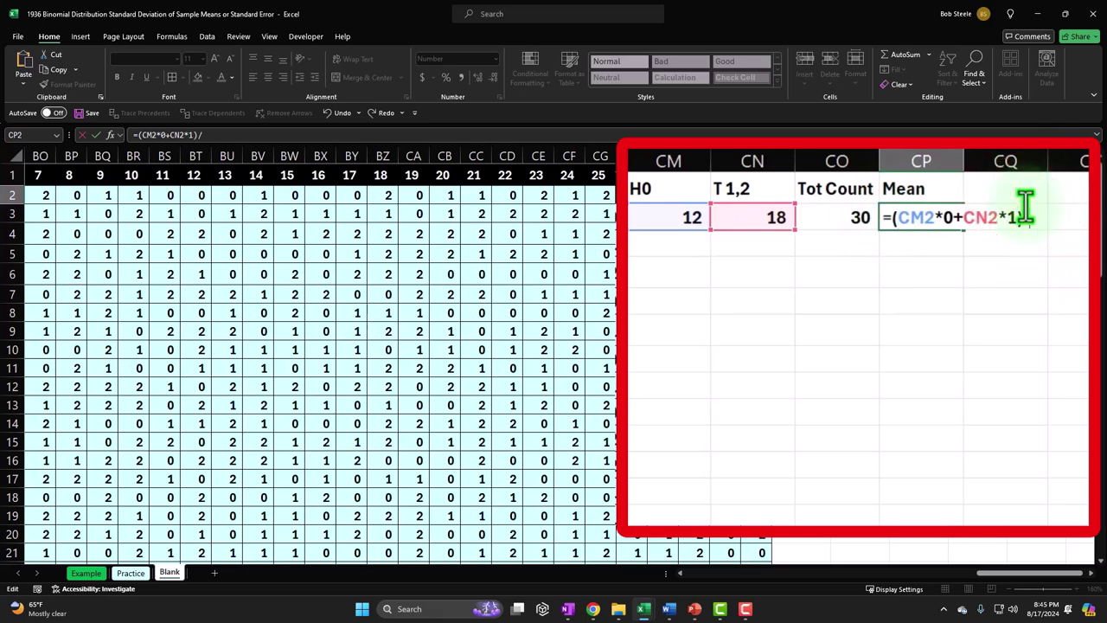
text()/)
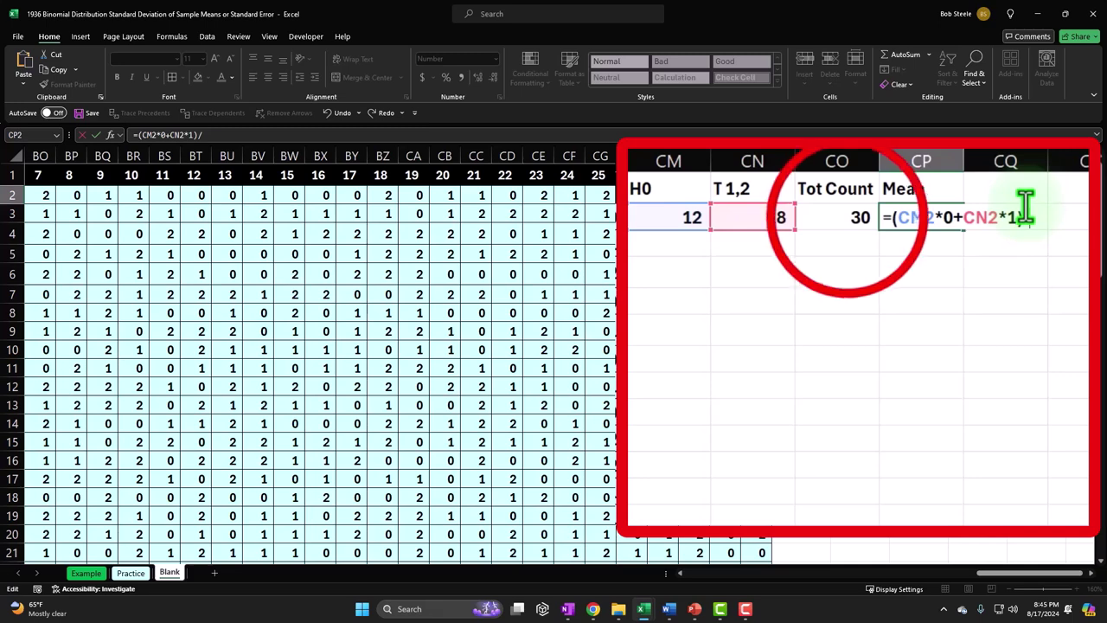
click(844, 217)
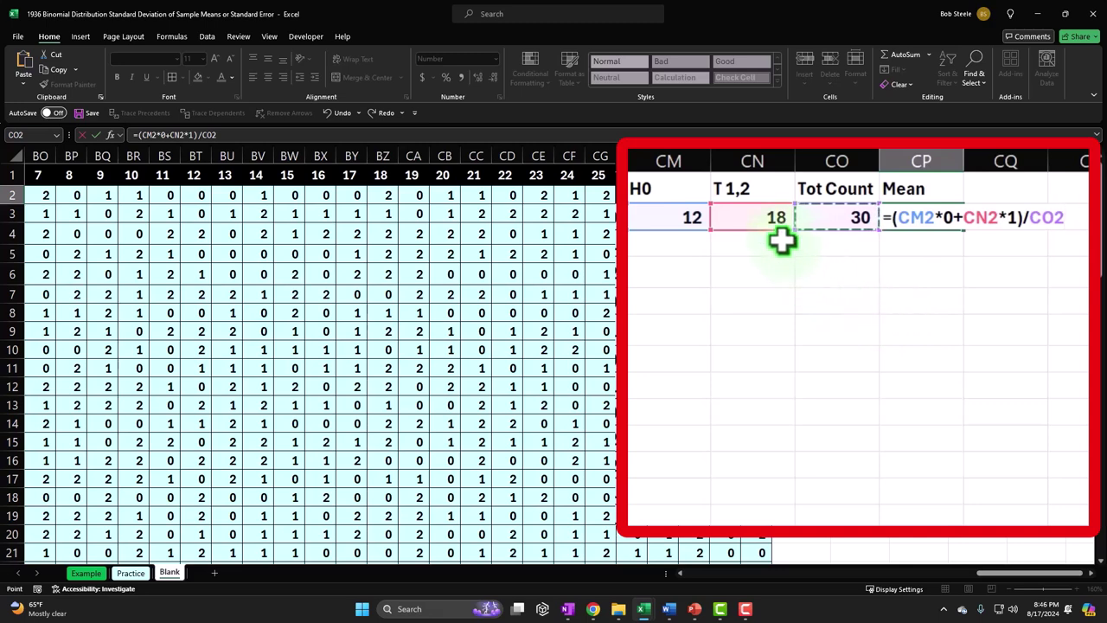
key(Return)
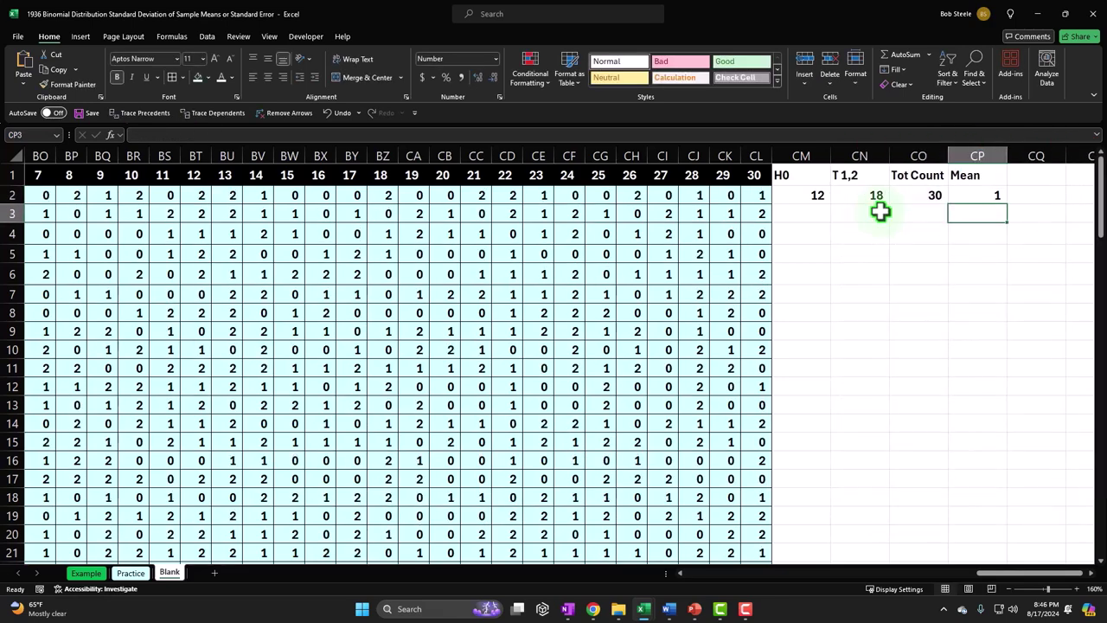
Step: Format the mean in CP2 as a percentage with two decimal places
click(985, 192)
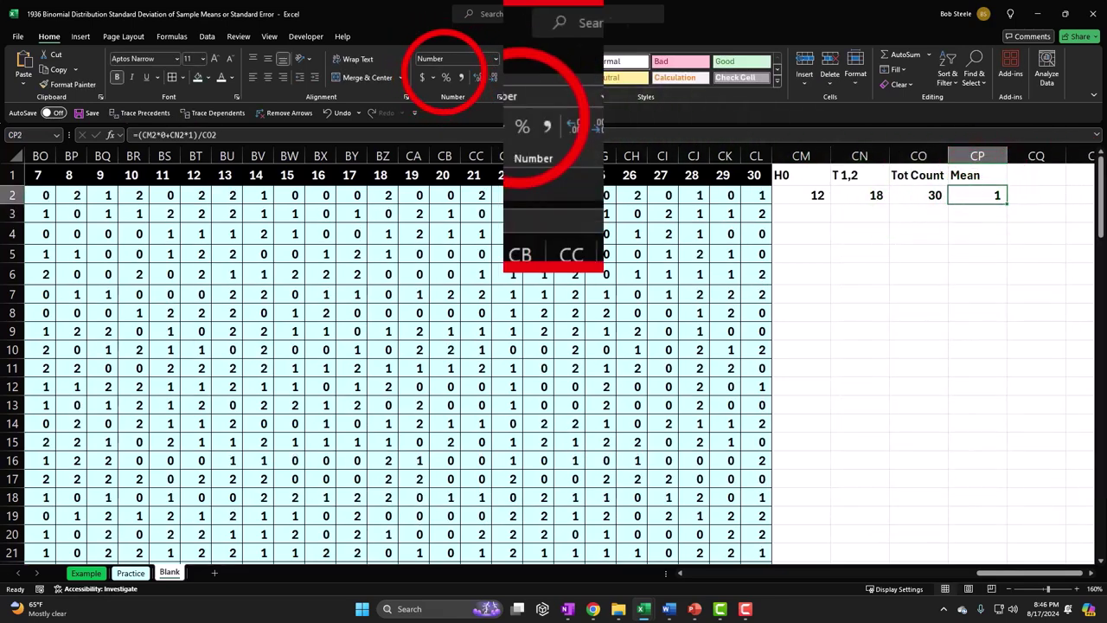
click(446, 77)
click(570, 128)
click(571, 128)
Step: Cross-check the mean in CQ2 by dividing the tails by the flips with =CN2/30, formatted as a percentage
click(1051, 196)
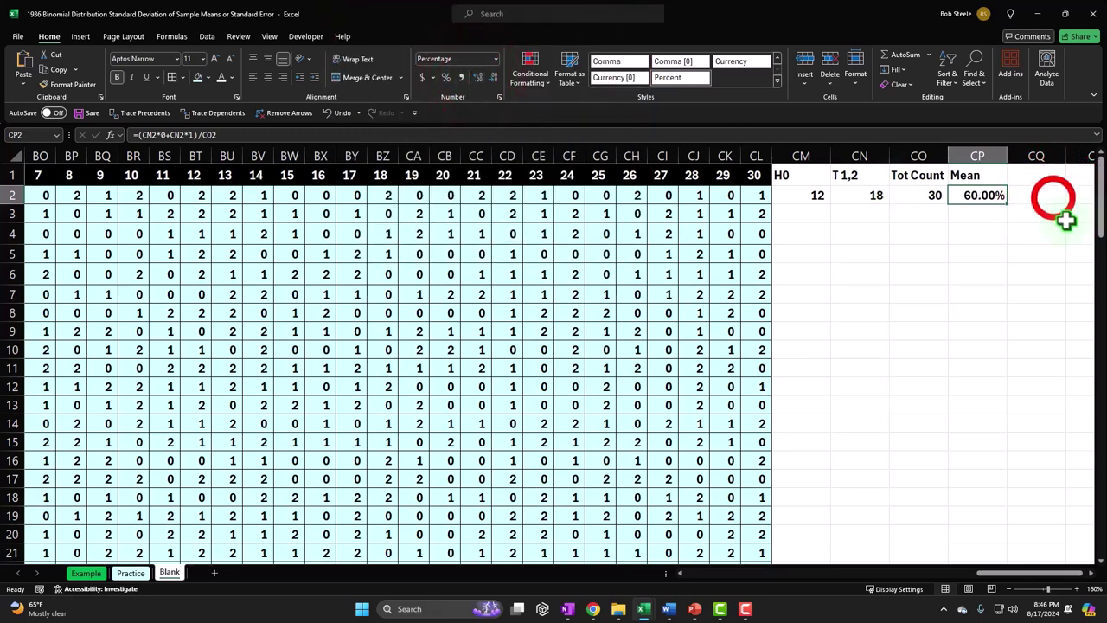
text(=)
key(Left)
key(Left)
key(Left)
text(/30)
key(ctrl+Return)
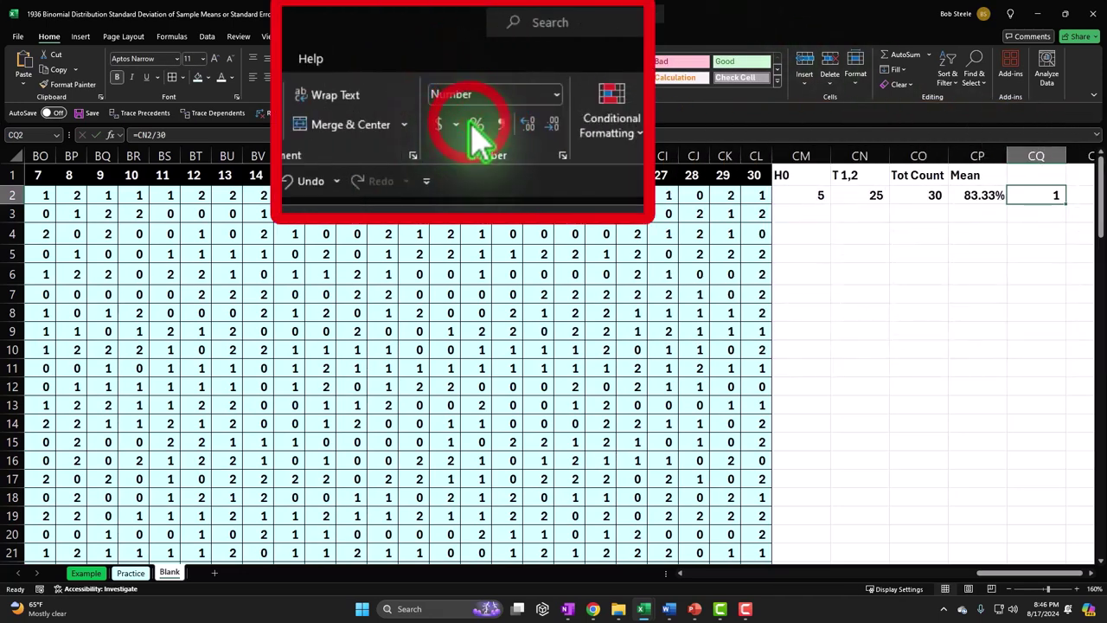
click(445, 77)
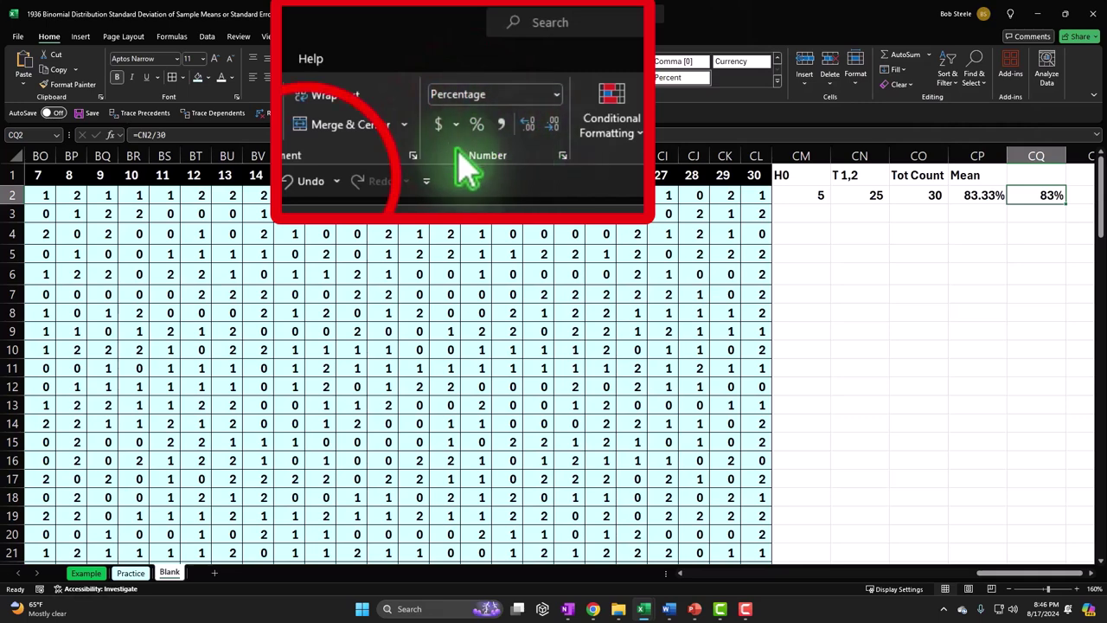
Step: Undo the percentage cross-check in CQ2 and review the heads, tails, total count and mean formulas in CM2:CP2
click(341, 112)
click(798, 192)
double_click(812, 195)
click(852, 197)
double_click(852, 196)
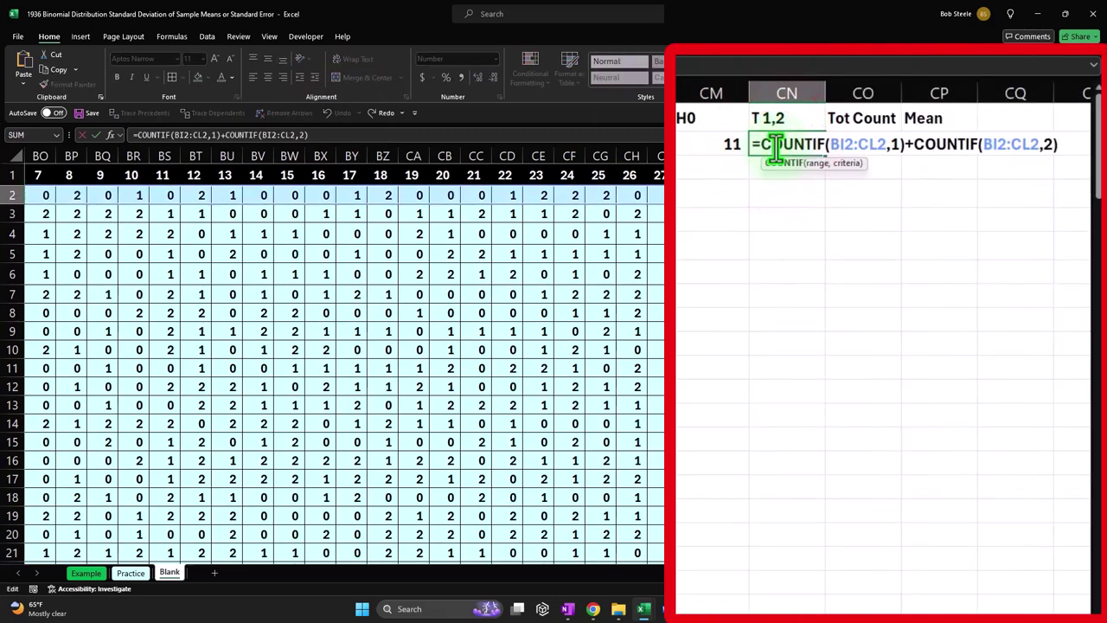
key(Escape)
double_click(864, 145)
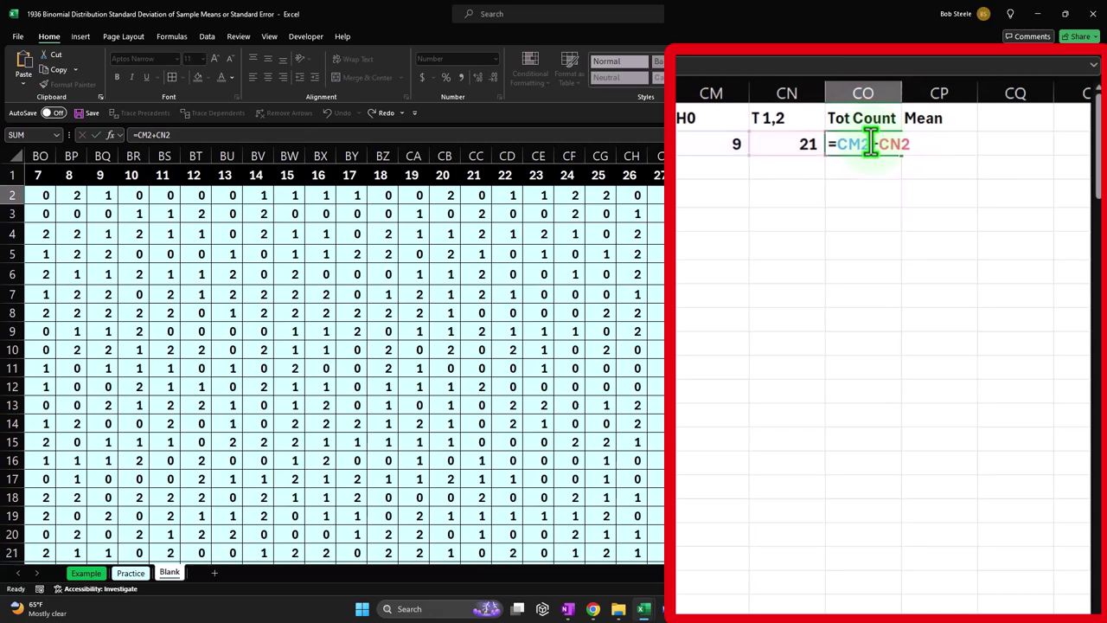
key(Return)
double_click(967, 143)
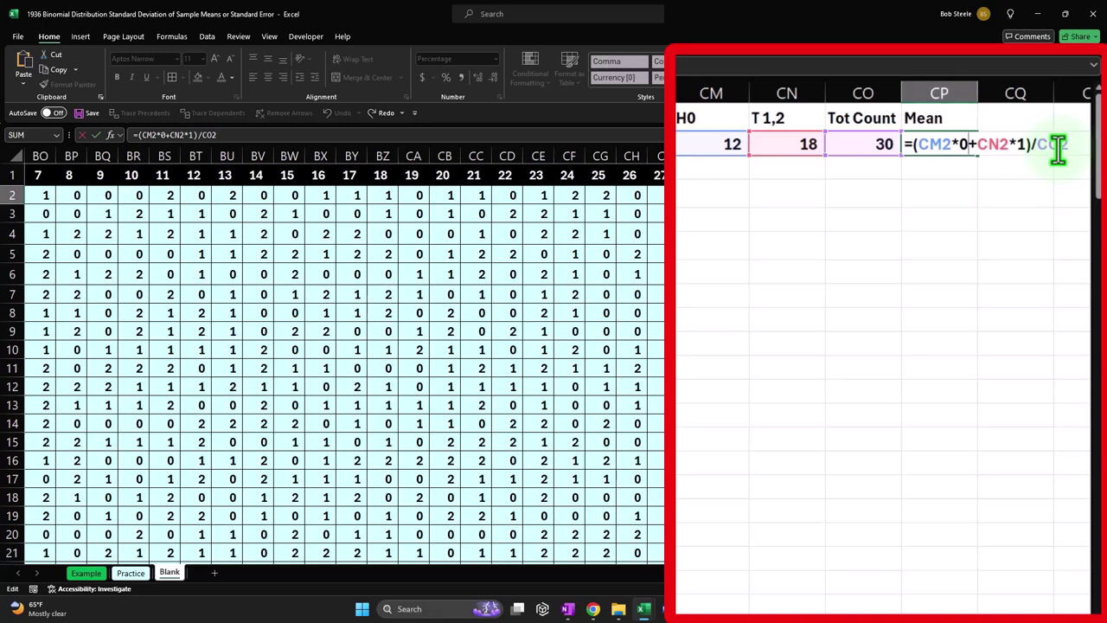
key(Return)
Step: Copy the formulas in CM2:CP2 down the columns for all 100 samples
click(852, 195)
drag(745, 146, 945, 144)
double_click(974, 151)
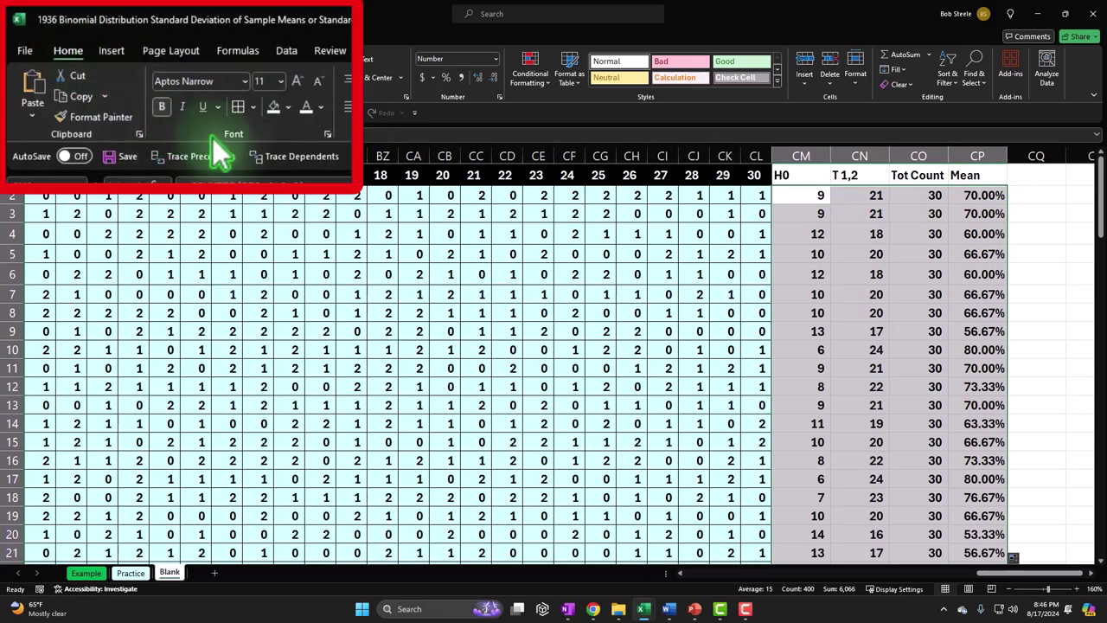
Step: Apply borders and light-blue shading to the filled results, and format headers CM1:CP1 as centred white text on black
click(233, 107)
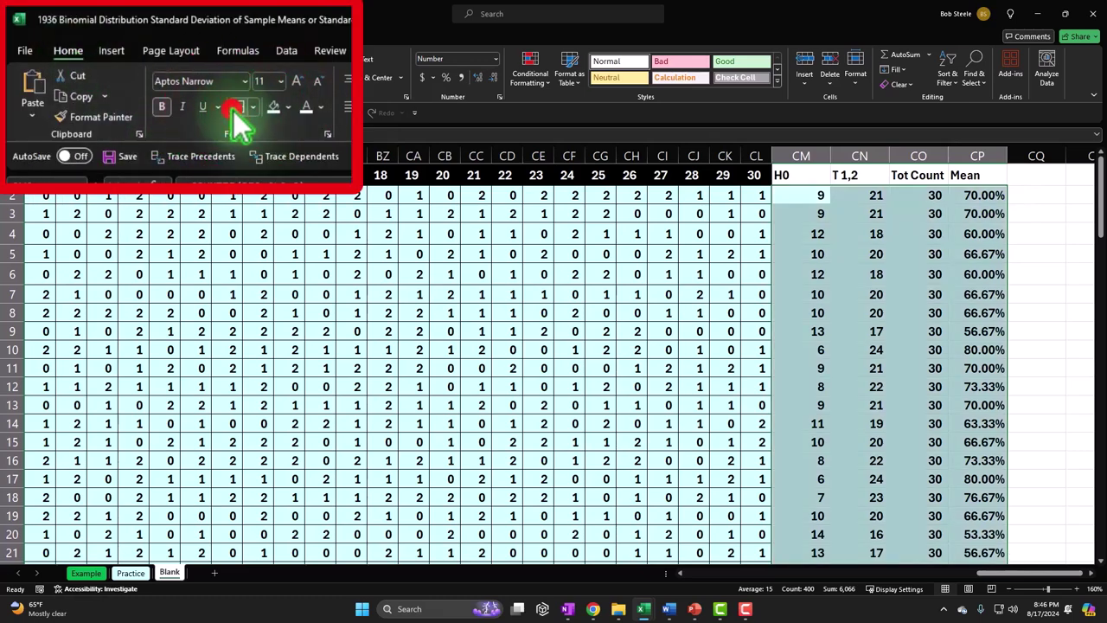
drag(797, 170, 1021, 158)
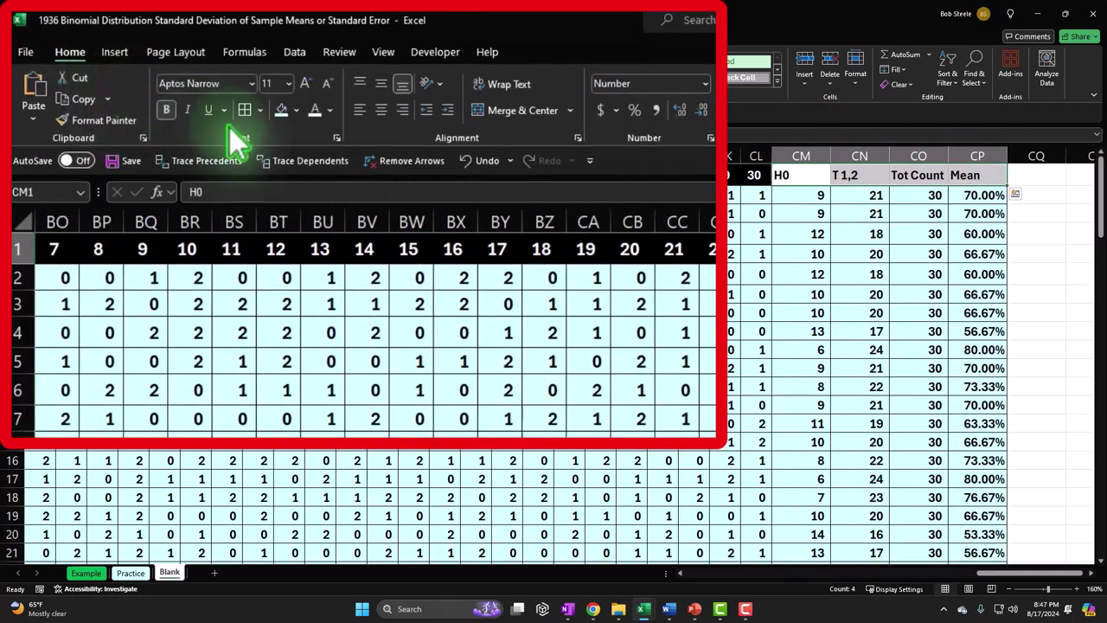
click(296, 110)
click(290, 152)
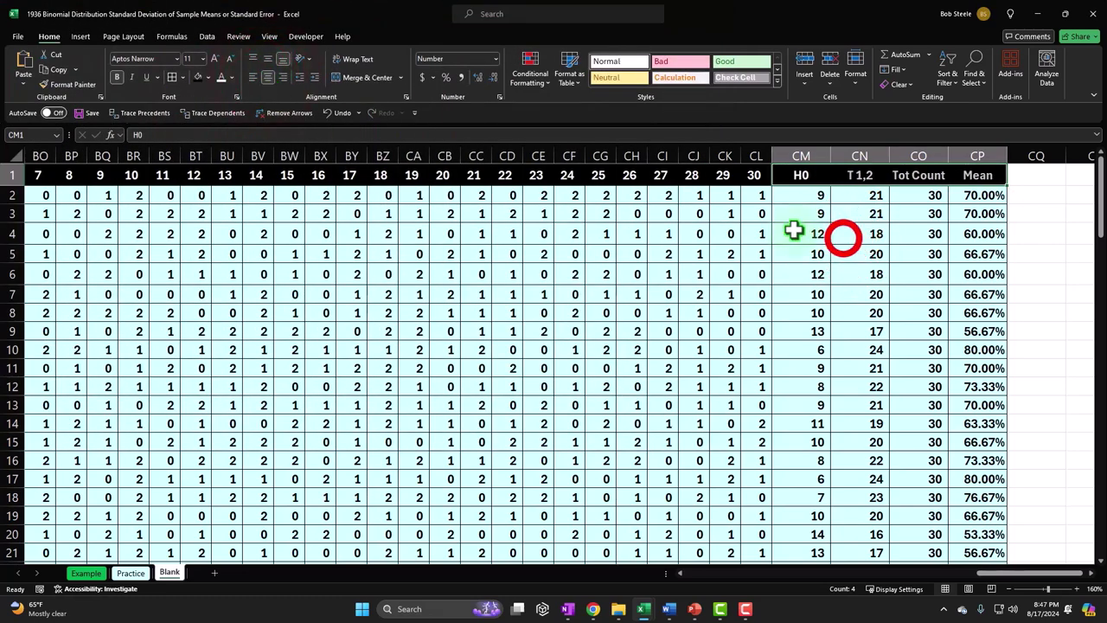
Step: Narrow the H0 and T 1,2 columns, CM and CN, to fit their contents
click(857, 234)
mouse_move(817, 154)
mouse_down()
mouse_move(836, 145)
mouse_move(831, 153)
mouse_up()
mouse_move(897, 167)
mouse_down()
mouse_move(888, 177)
mouse_move(885, 168)
mouse_move(952, 168)
mouse_move(886, 169)
mouse_up()
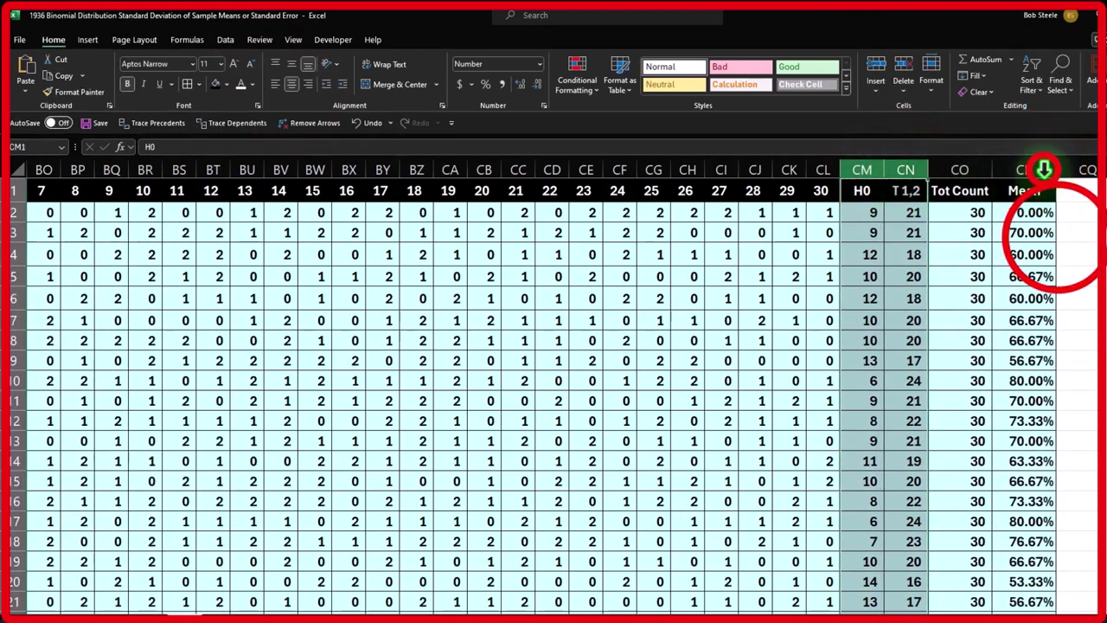
click(1027, 170)
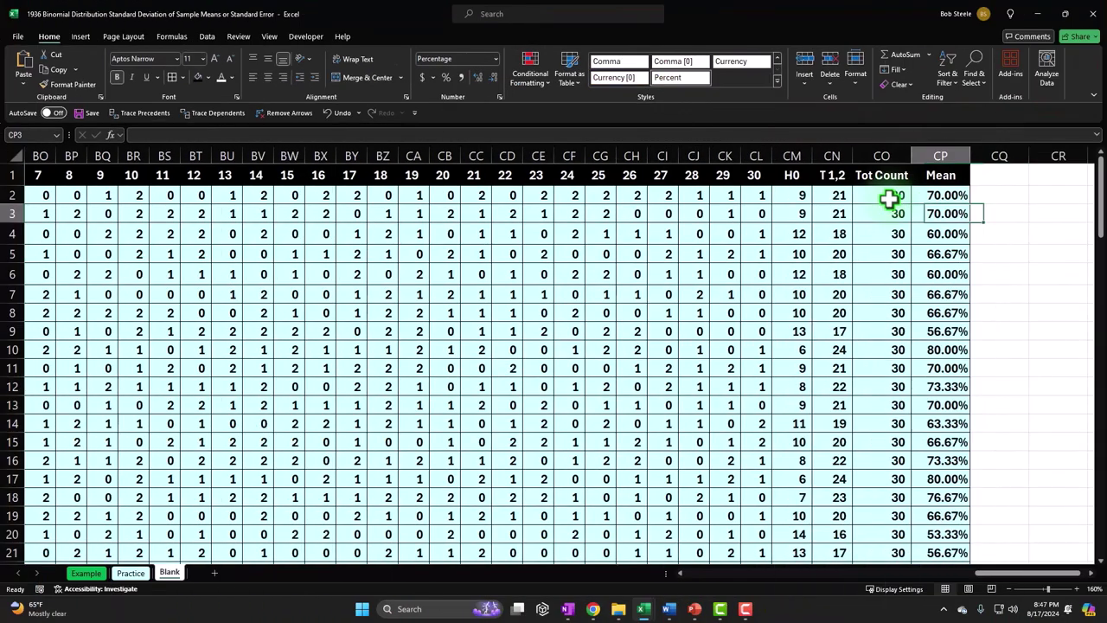
Step: Narrow the empty column CQ to a thin spacer beside the Mean column
key(Left)
key(Left)
key(Up)
key(Up)
key(Right)
key(Right)
key(Right)
key(Right)
key(Right)
key(Right)
key(Right)
key(Right)
key(Right)
key(Right)
key(Right)
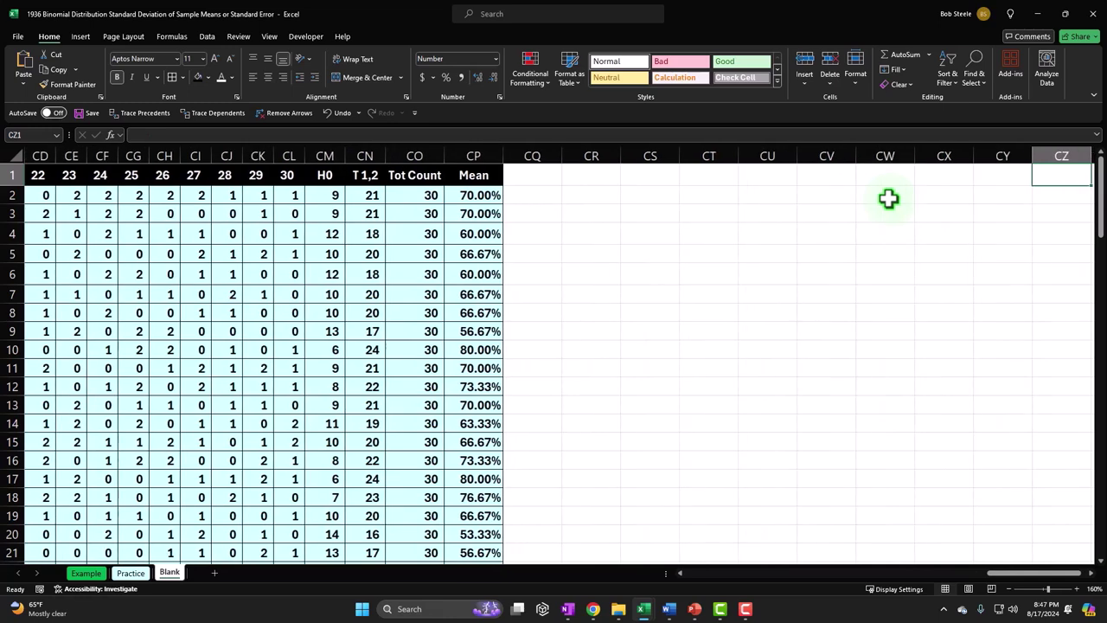
click(573, 214)
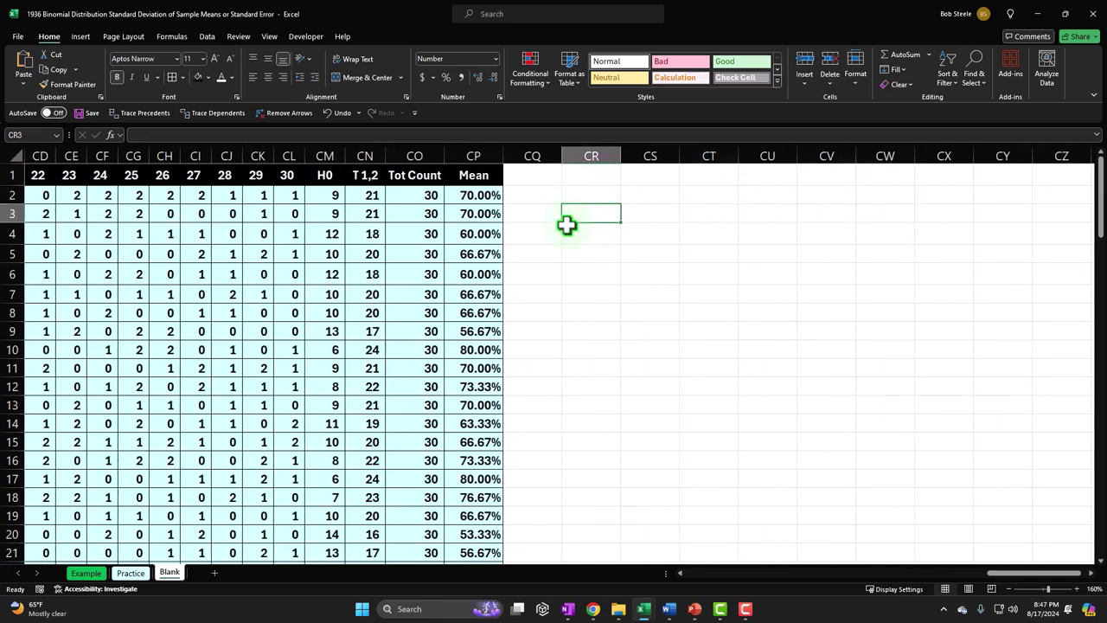
drag(562, 157, 518, 155)
Step: Enter the label "Xbar Mean of the means" in CR1 and widen column CR to fit it
click(552, 176)
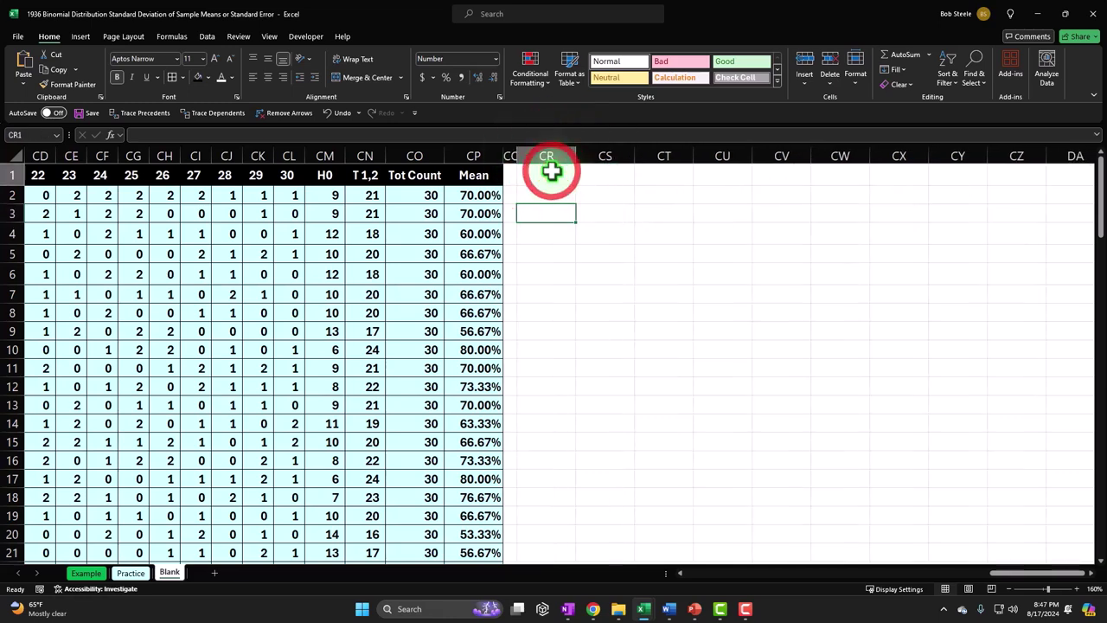
text(Means)
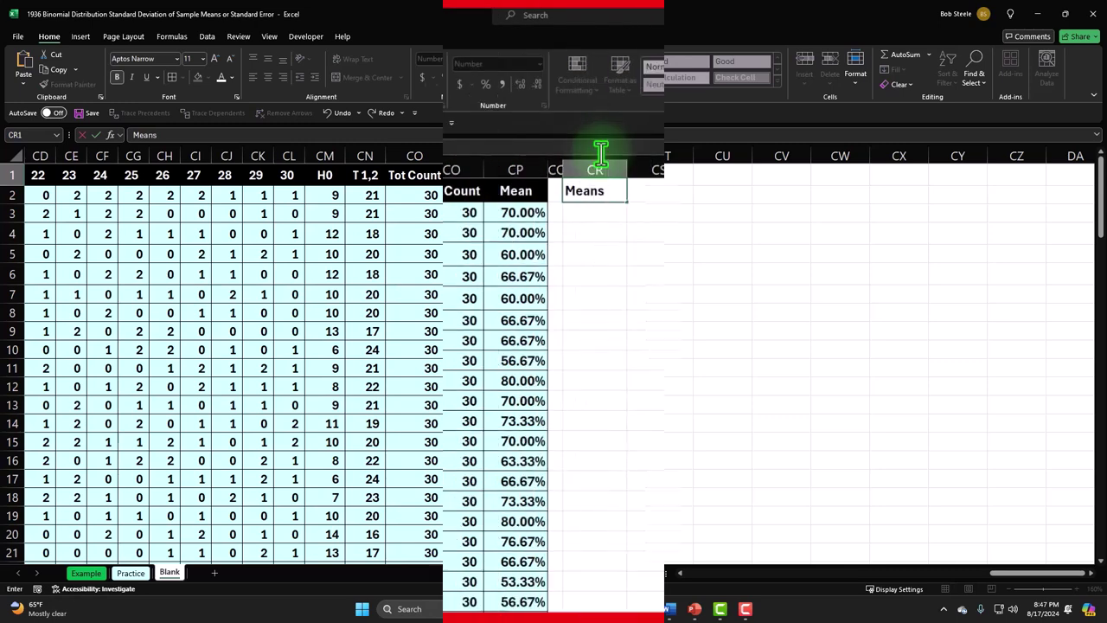
key(BackSpace)
text(of the mean)
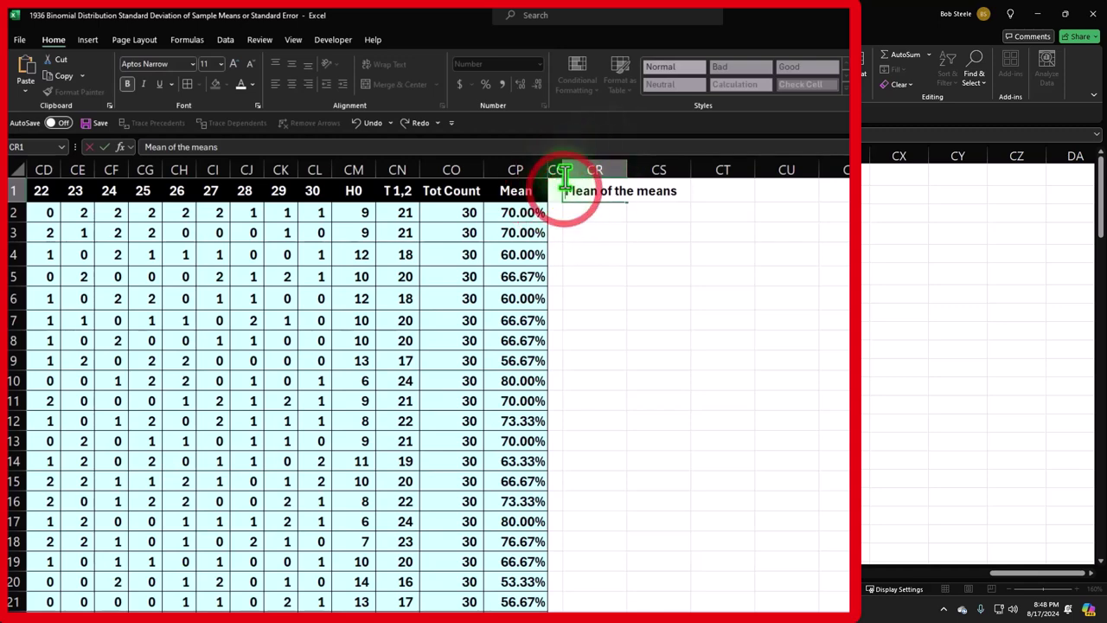
text(X)
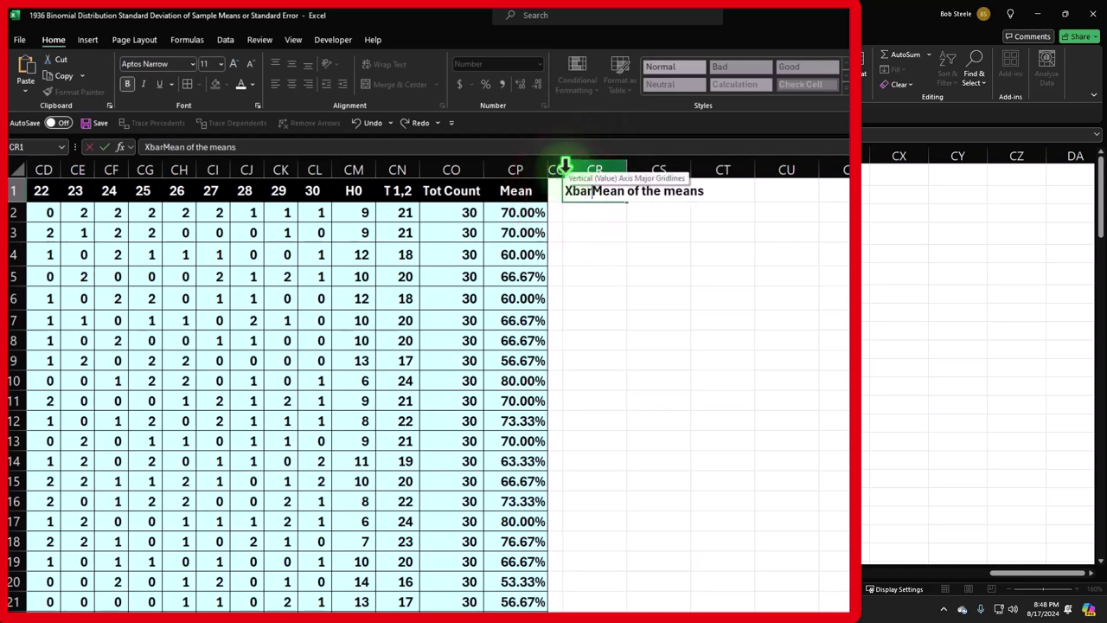
text(bar)
key(Return)
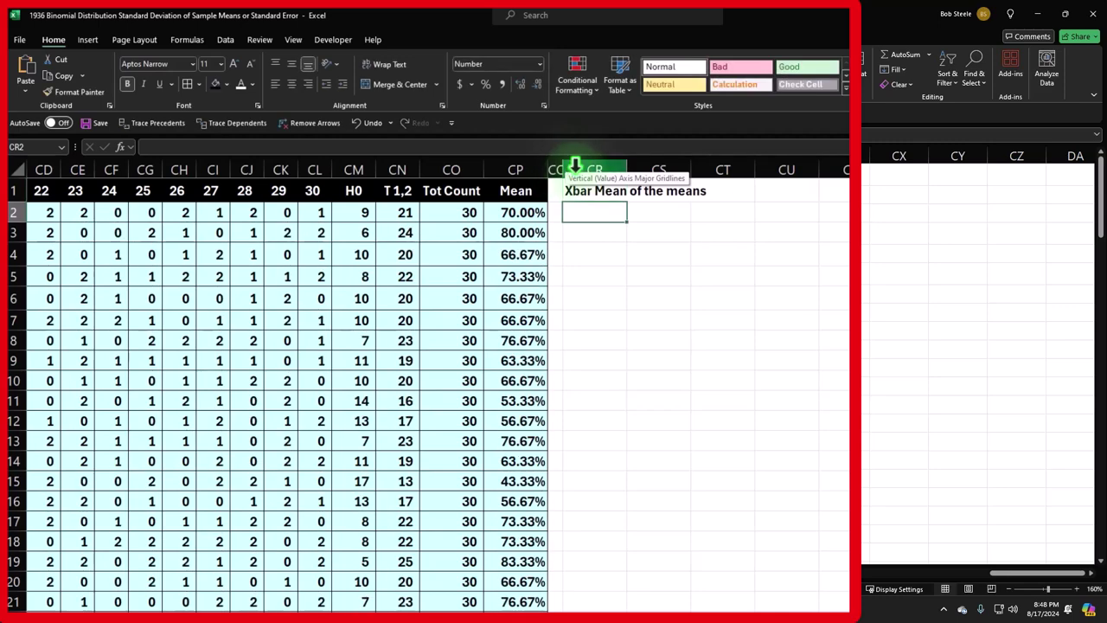
drag(628, 165, 718, 167)
Step: Calculate the average of all sample means in CS1 with =AVERAGE(CP2:CP101)
click(785, 192)
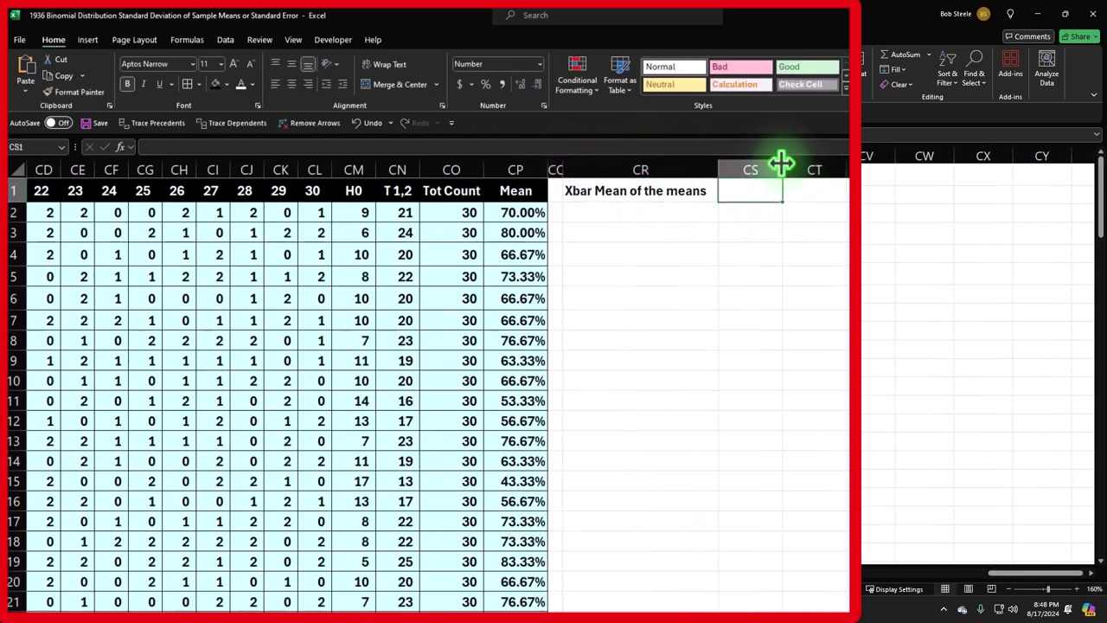
text(=avera)
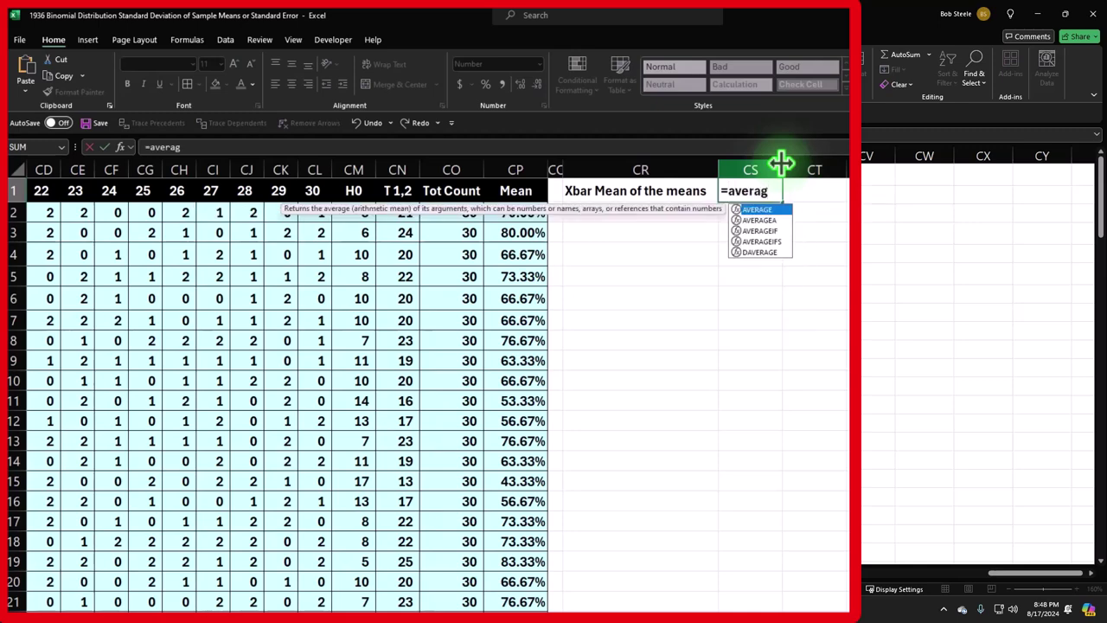
text(g)
key(Tab)
key(Left)
key(Down)
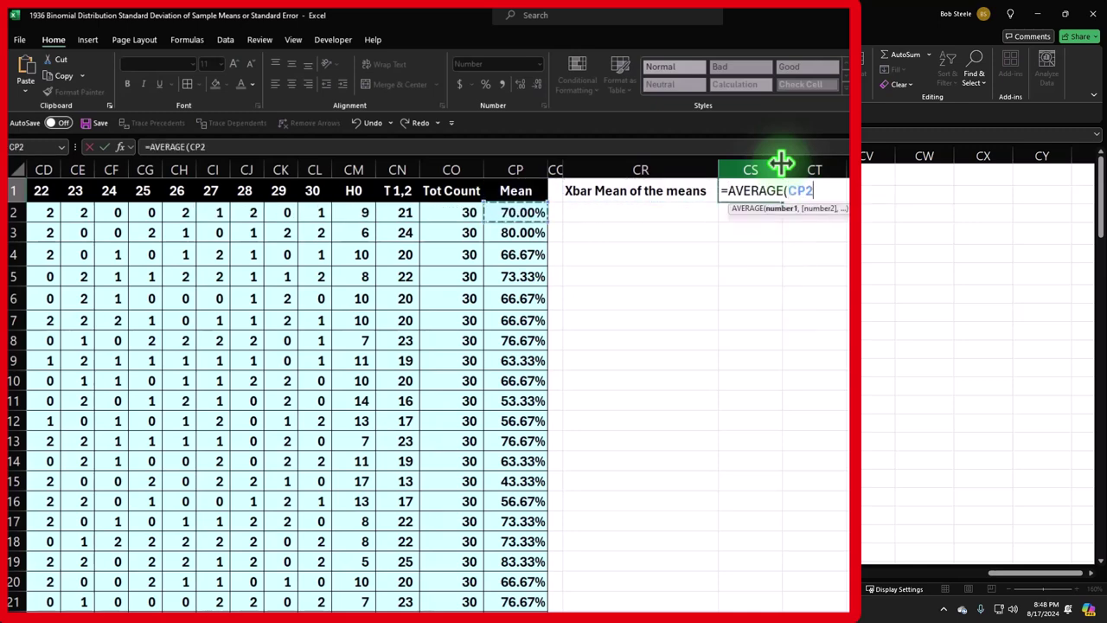
key(ctrl+shift+Down)
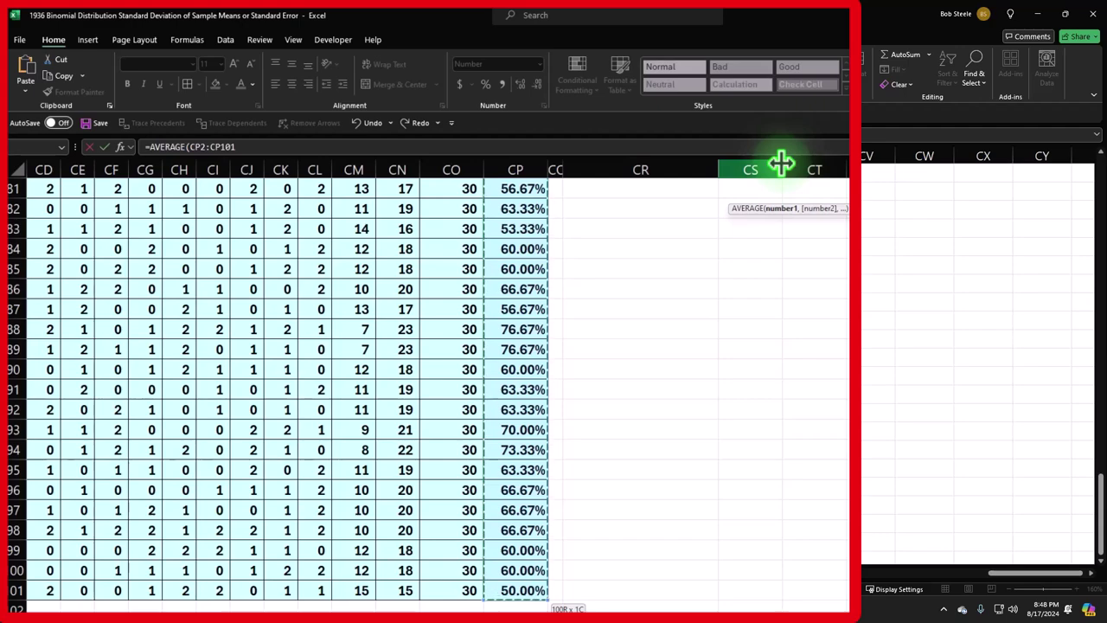
key(Return)
Step: Format the mean of the means in CS1 as a percentage with two decimal places
click(751, 191)
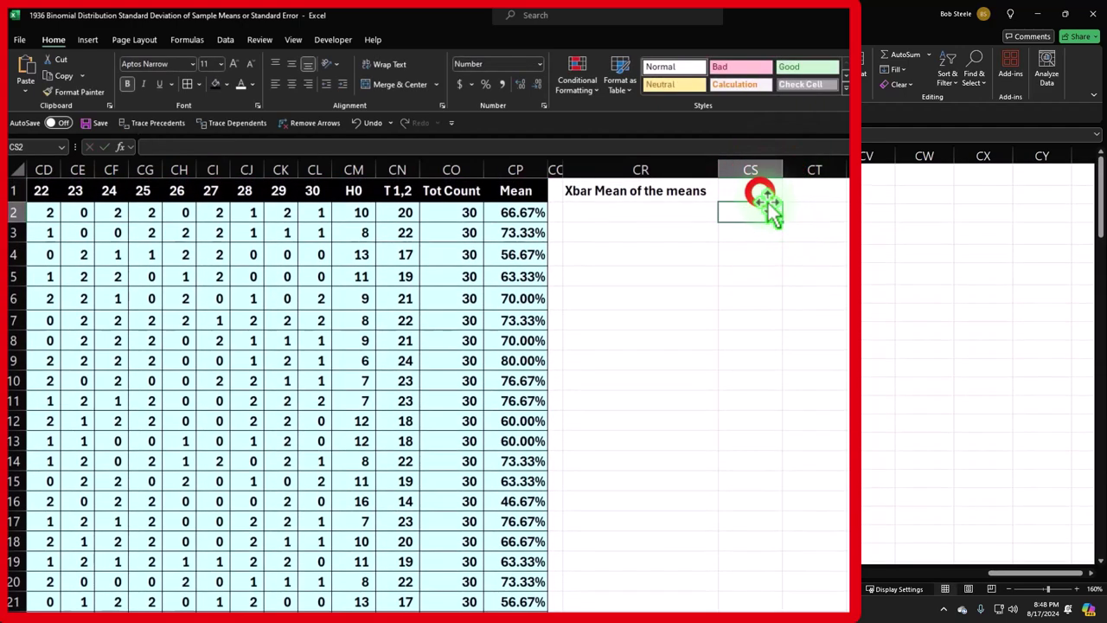
click(485, 84)
click(517, 85)
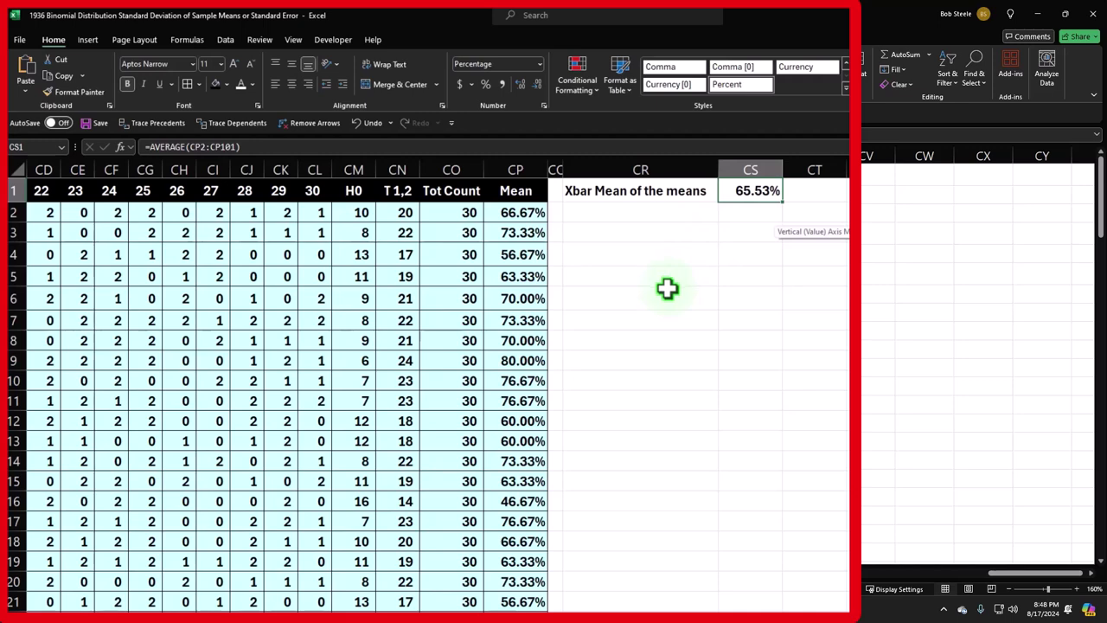
Step: Enter the label "STD of means" in CR2
click(596, 216)
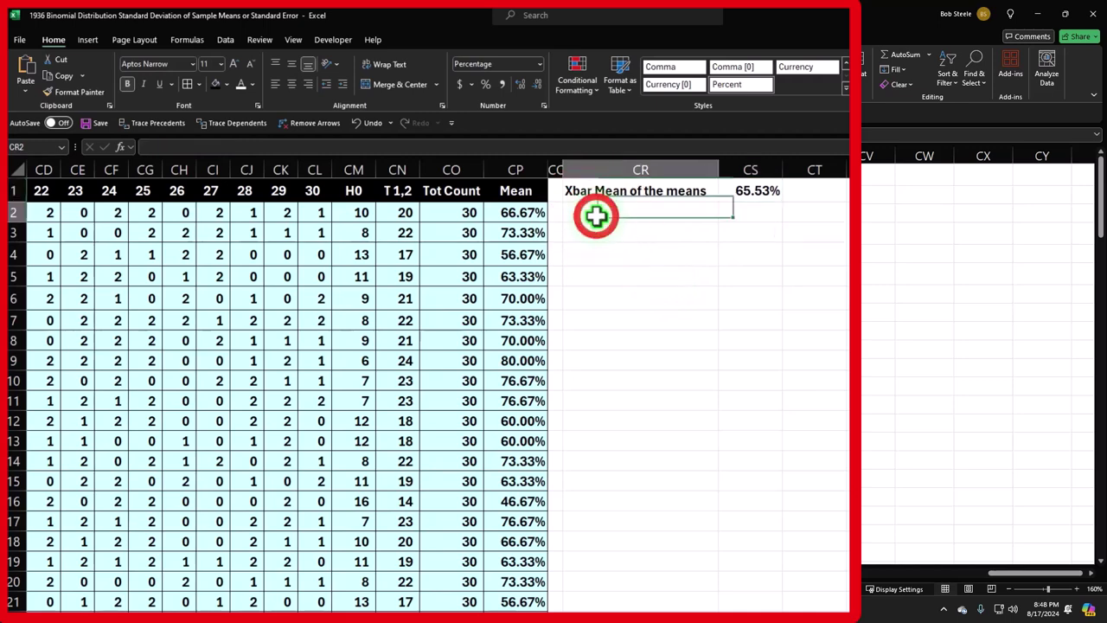
text(STD of means)
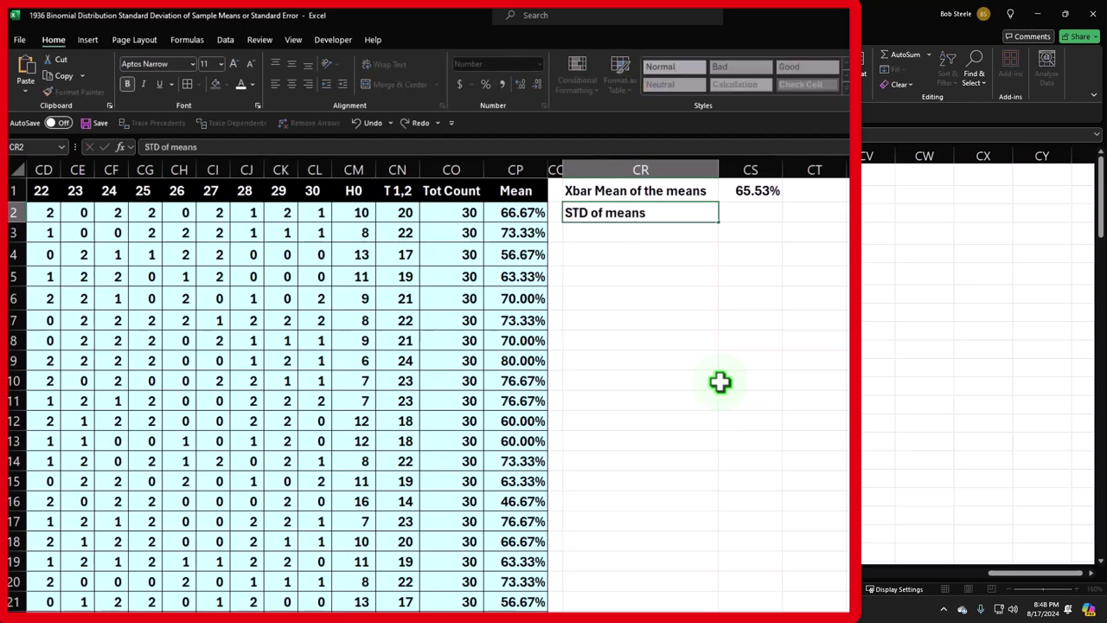
key(Tab)
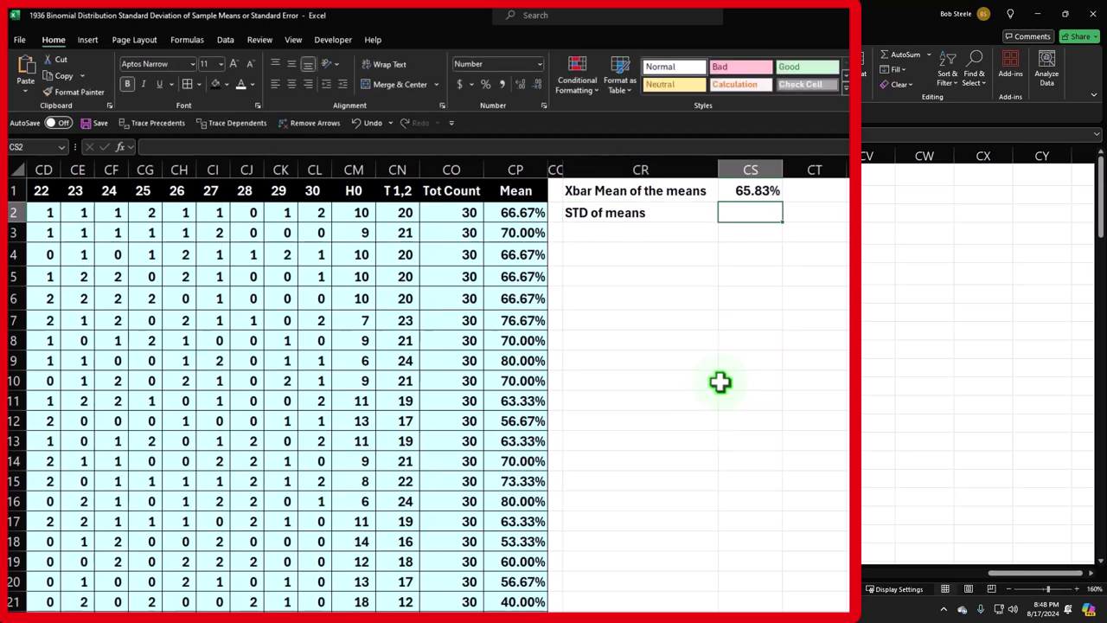
Step: Calculate the sample standard deviation of all sample means in CS2 with =STDEV.S(CP2:CP101)
text(=)
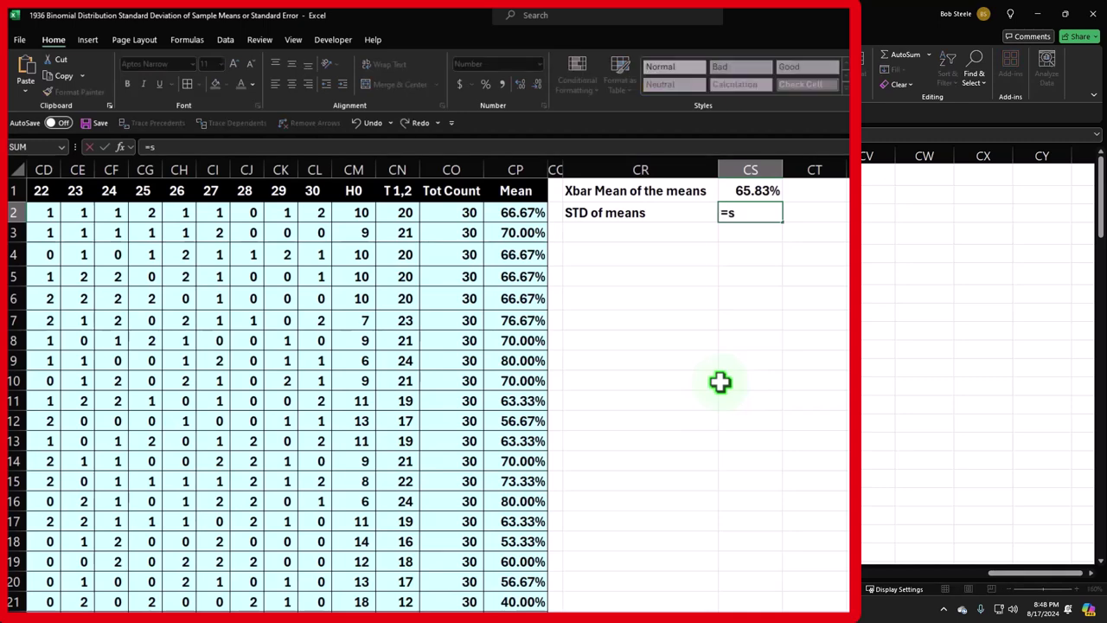
text(st)
key(Down)
key(Down)
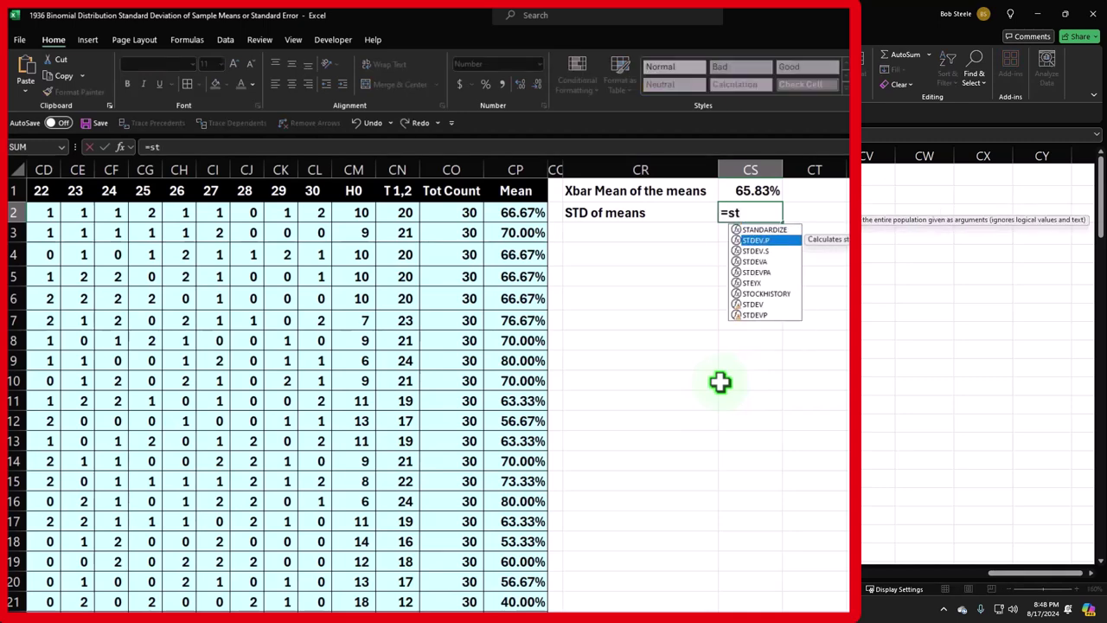
key(Tab)
key(Left)
key(Left)
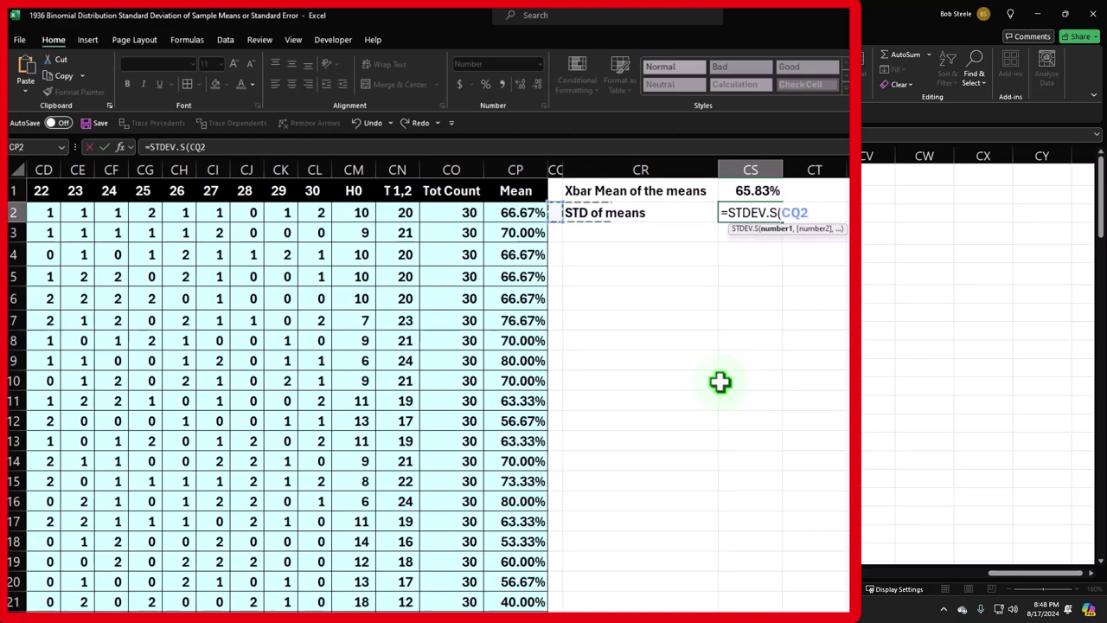
key(ctrl+shift+Down)
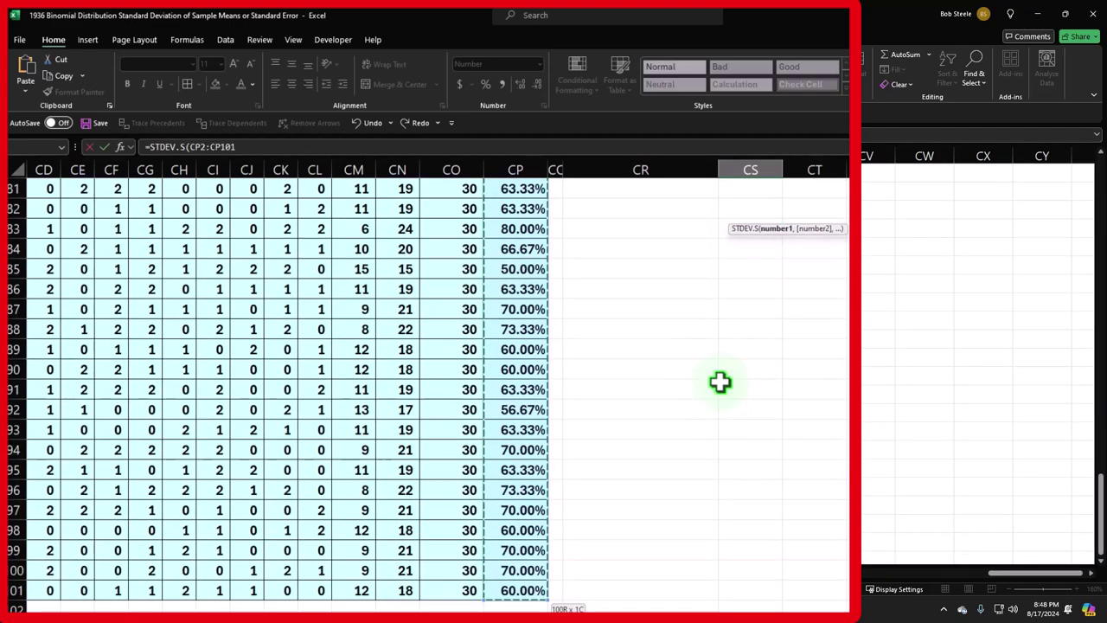
key(Return)
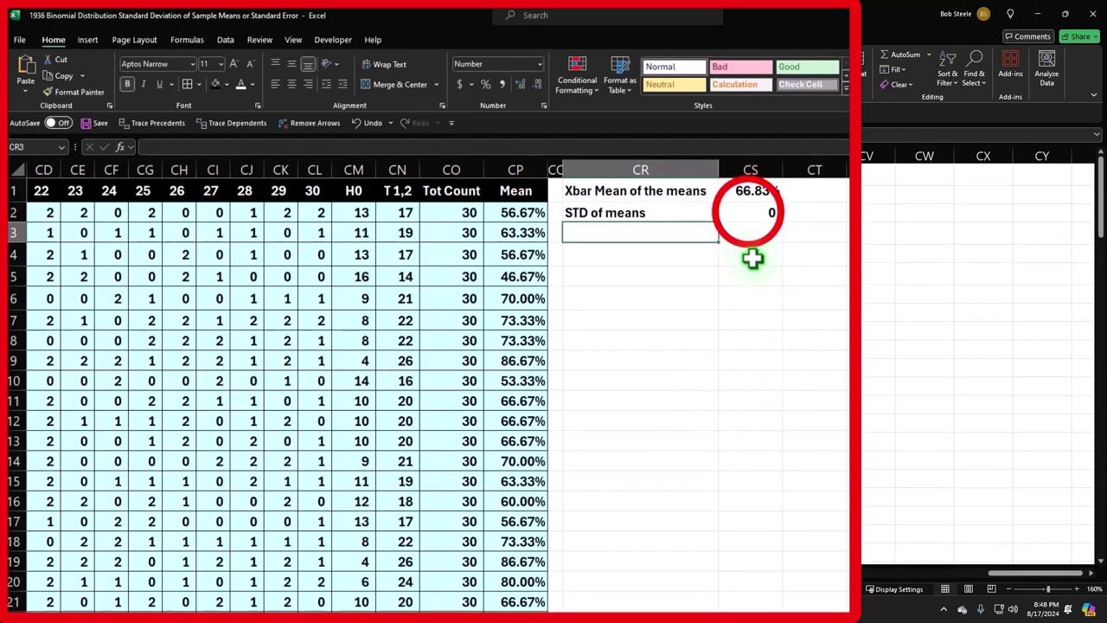
Step: Show the standard deviation in CS2 with four decimal places
click(751, 213)
click(518, 85)
click(516, 85)
click(516, 84)
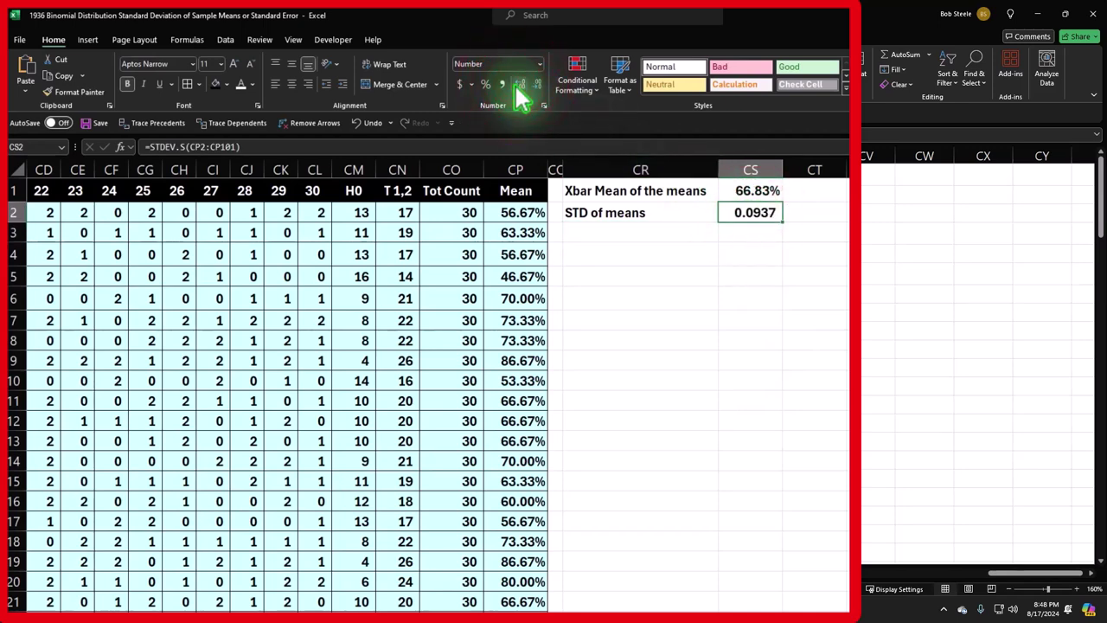
Step: Bring the "Pbar - Standard Error" label into CR4 with a cell reference to the earlier calculations in the columns before the samples
click(554, 218)
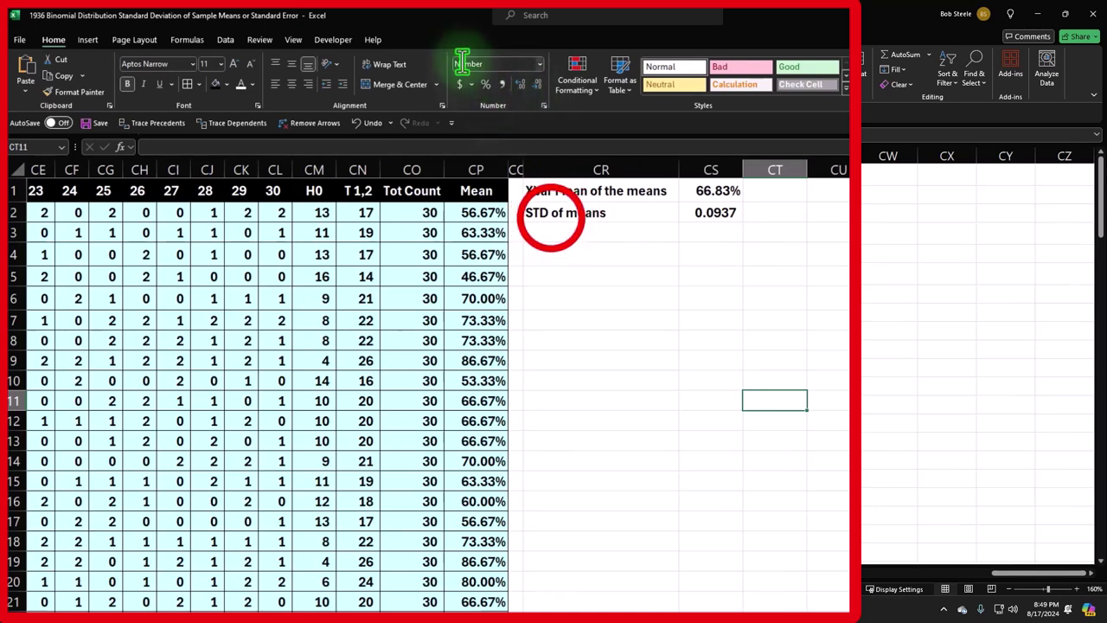
click(562, 251)
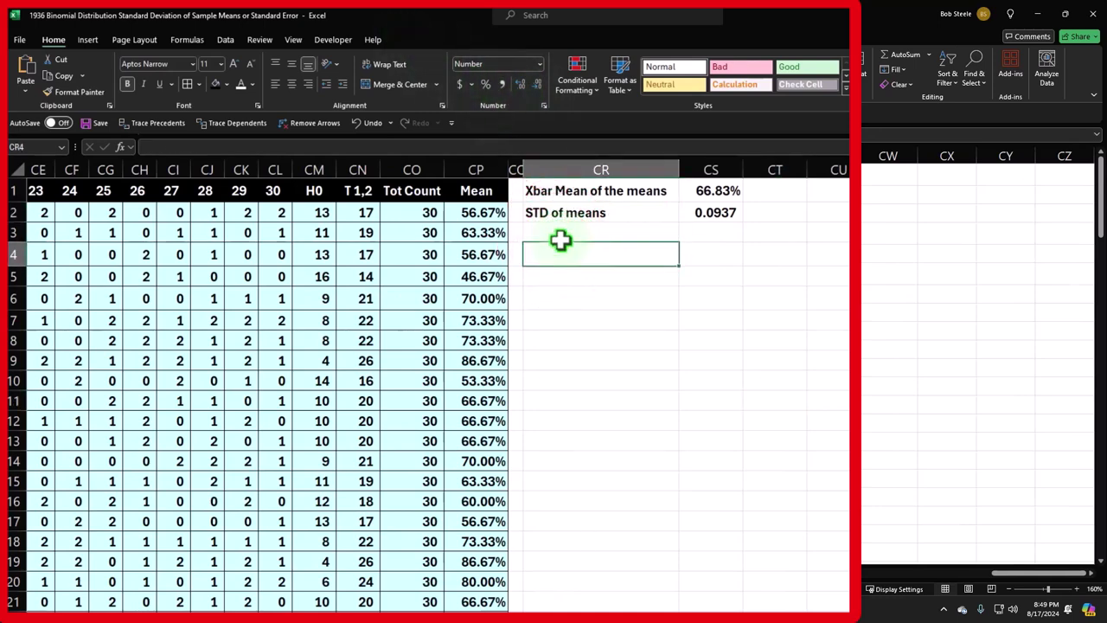
text(=)
key(Left)
key(Left)
key(Left)
key(Left)
key(Left)
key(Left)
key(Left)
key(Left)
key(Left)
key(Left)
key(Left)
key(Left)
key(Left)
key(Left)
key(Left)
key(Left)
key(Left)
key(Left)
key(Left)
key(Left)
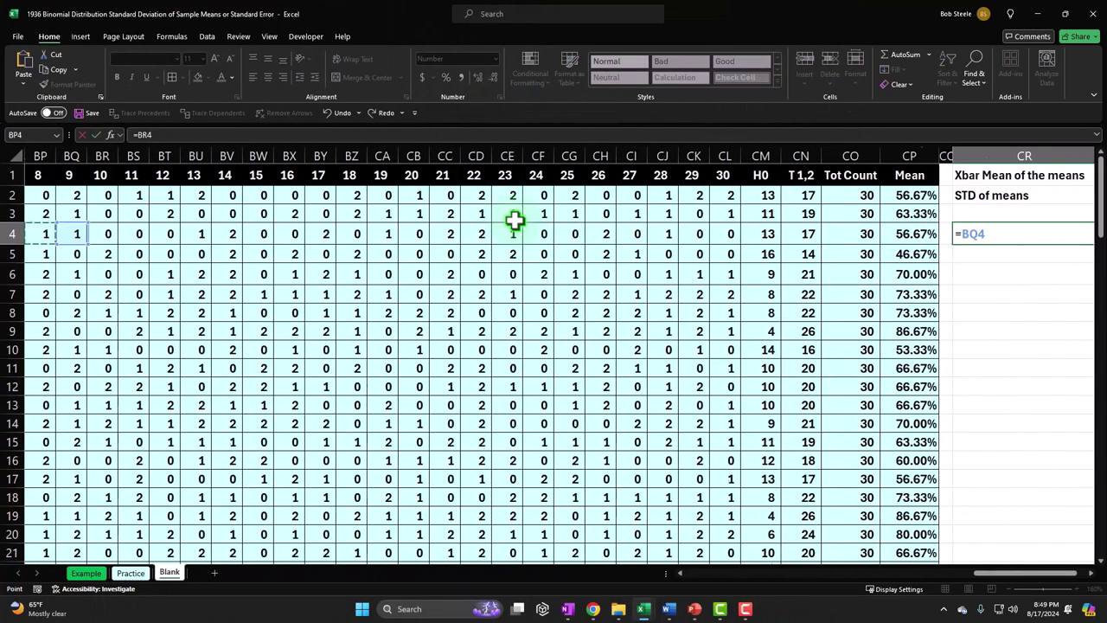
key(Left)
key(Left)
key(Left)
key(Left)
key(Left)
key(Left)
key(Left)
key(Left)
key(Left)
key(Left)
key(Left)
key(Left)
key(Left)
key(Left)
key(Left)
key(Left)
key(Left)
key(Left)
key(Left)
key(Left)
key(Down)
key(Down)
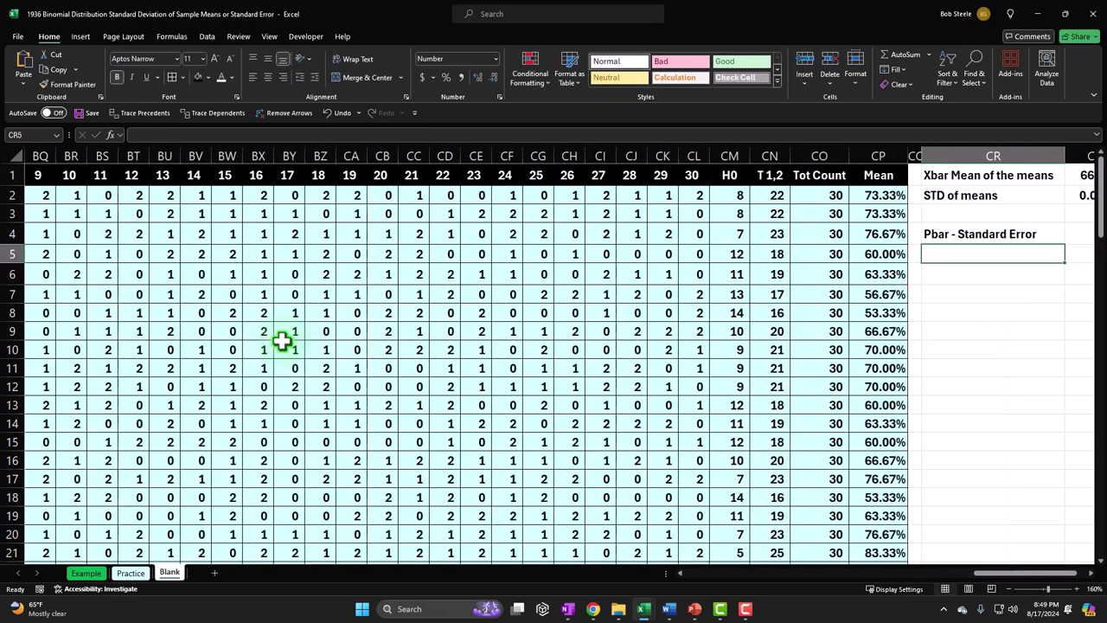
Step: Link CS4 to the earlier Pbar standard error result with the cell reference =AP11
scroll(282, 340, right, 3)
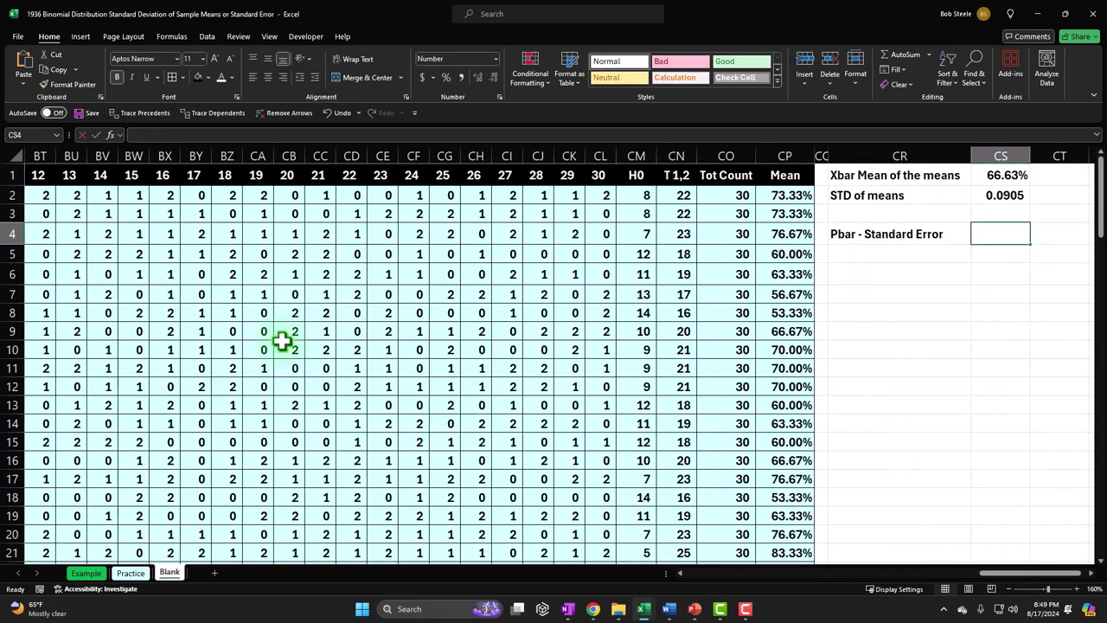
text(=)
key(Left)
key(Left)
key(Left)
key(Left)
key(Left)
key(Left)
key(Left)
key(Left)
key(Left)
key(Left)
key(Left)
key(Left)
key(Left)
key(Left)
key(Left)
key(Left)
key(Left)
key(Left)
key(Left)
key(Left)
key(Left)
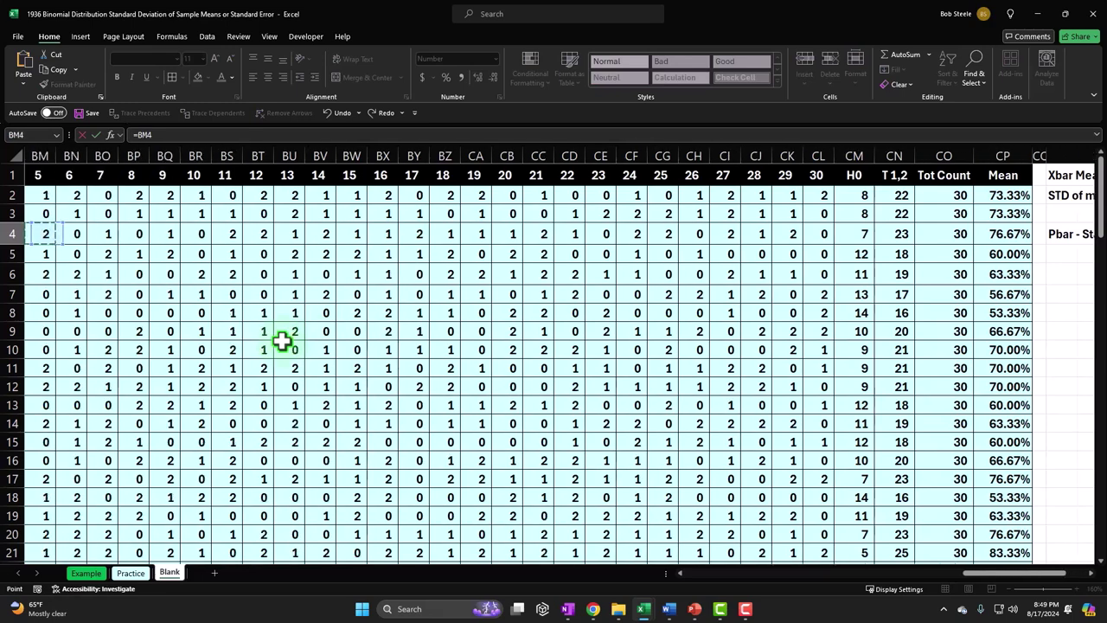
key(Left)
key(Left)
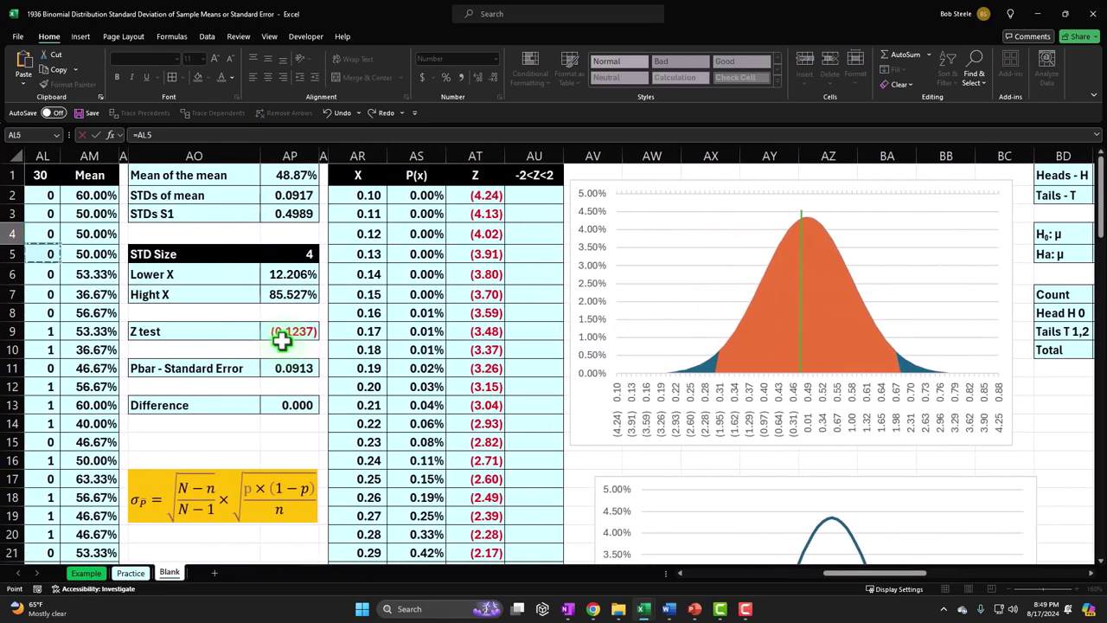
key(Down)
key(Down)
key(Down)
key(Down)
key(Down)
key(Down)
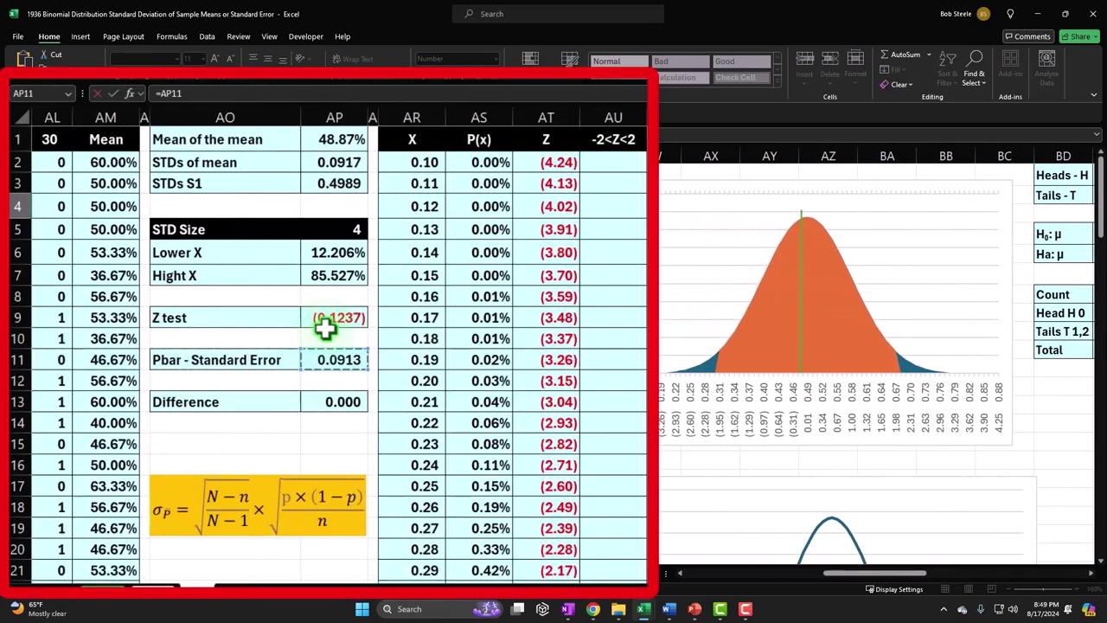
key(Return)
Step: Copy the yellow standard error equation box from below the earlier calculations and paste it beneath the Pbar - Standard Error row in column CR
drag(995, 577, 817, 540)
click(698, 461)
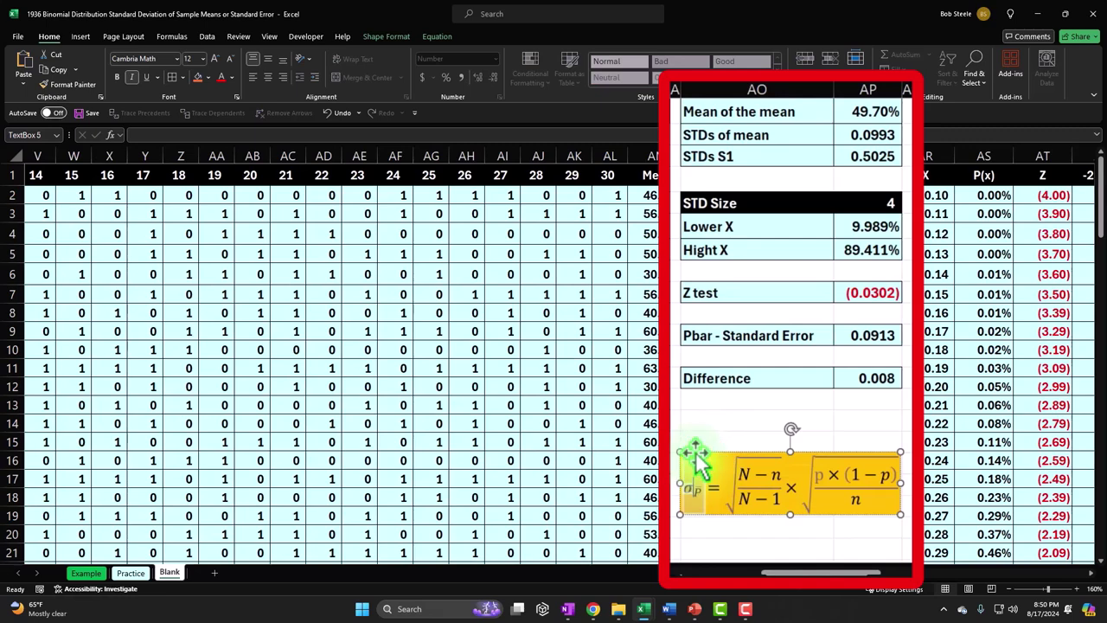
drag(792, 572, 1003, 584)
click(916, 390)
key(ctrl+v)
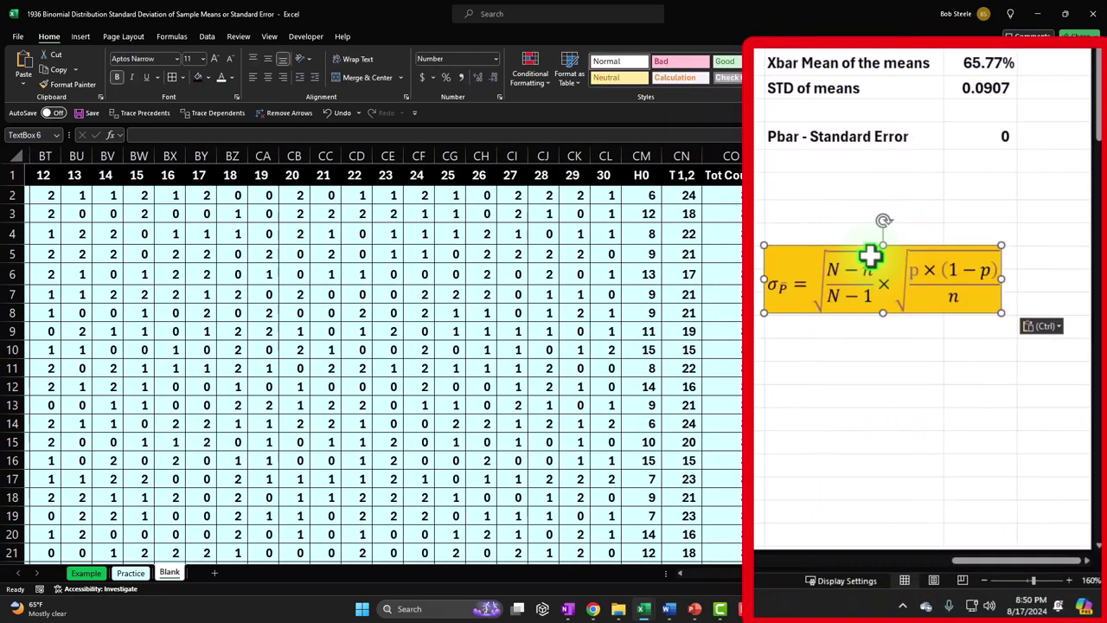
Step: Show the standard error in CS4 with four decimal places
click(1092, 573)
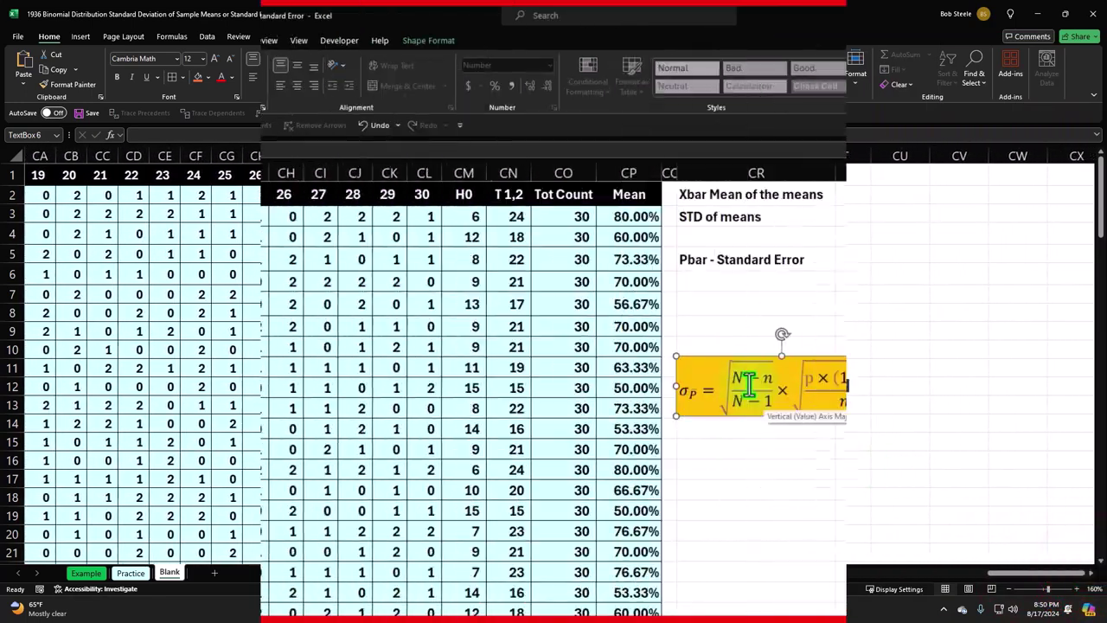
click(889, 272)
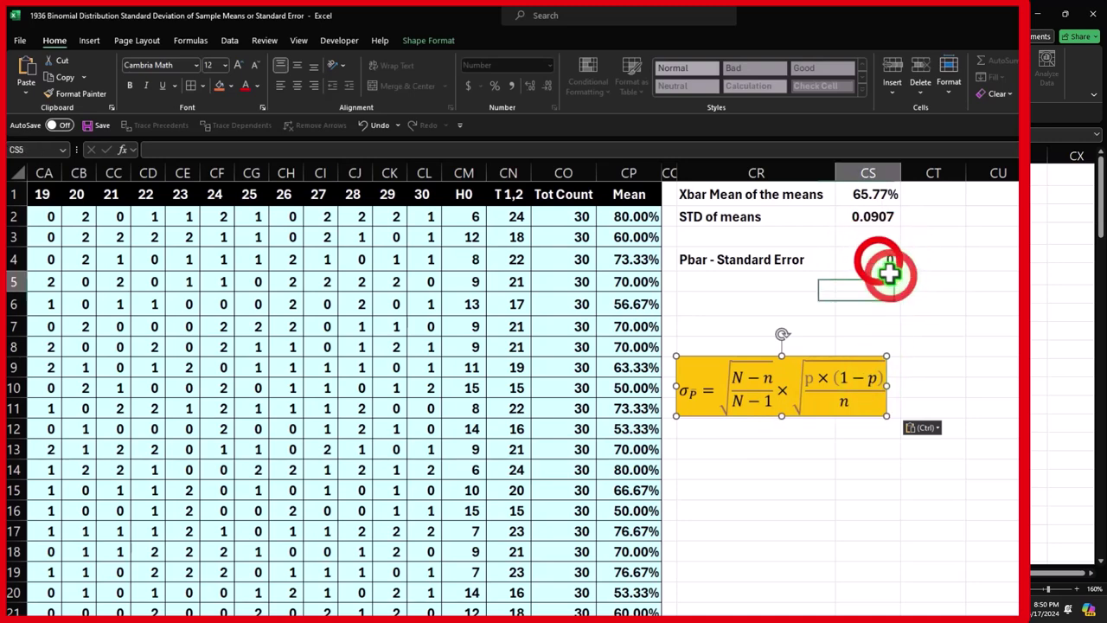
click(879, 259)
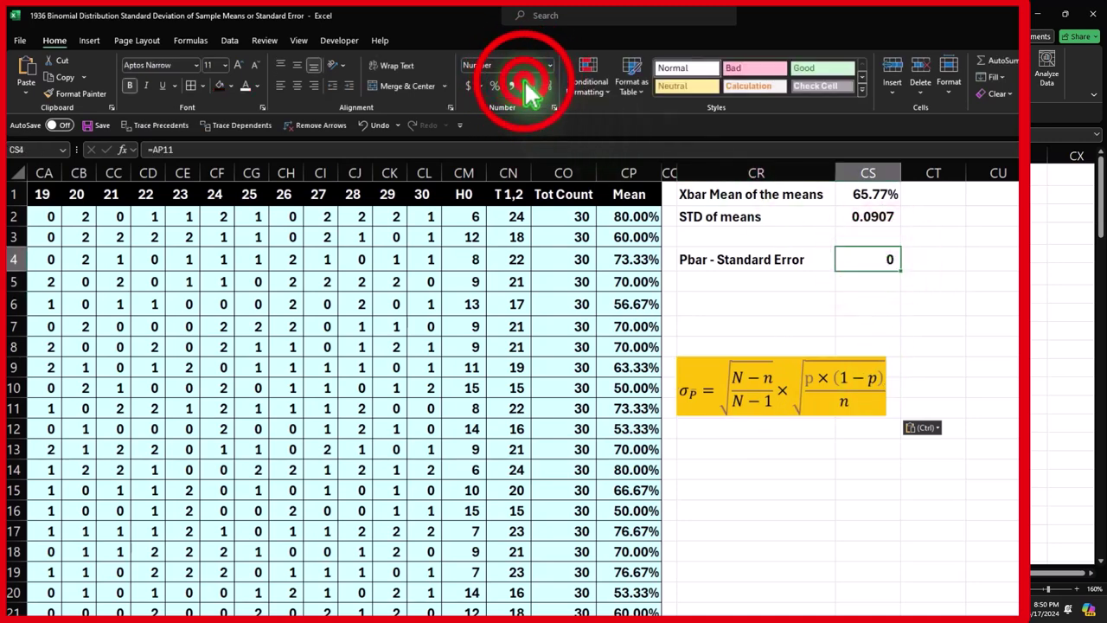
click(528, 86)
click(528, 85)
click(528, 86)
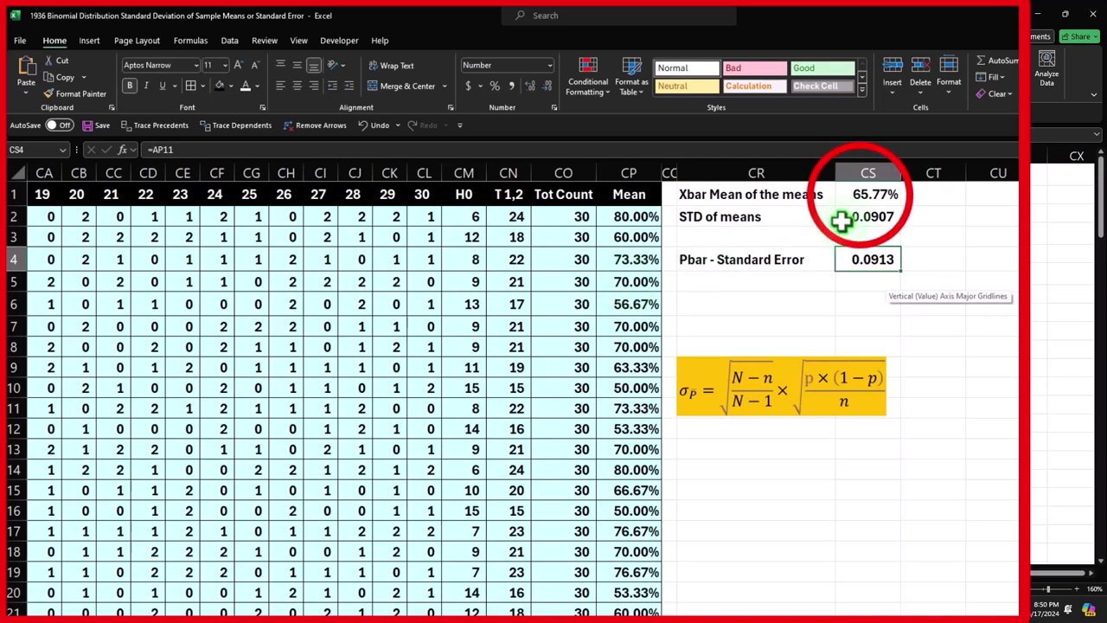
click(861, 195)
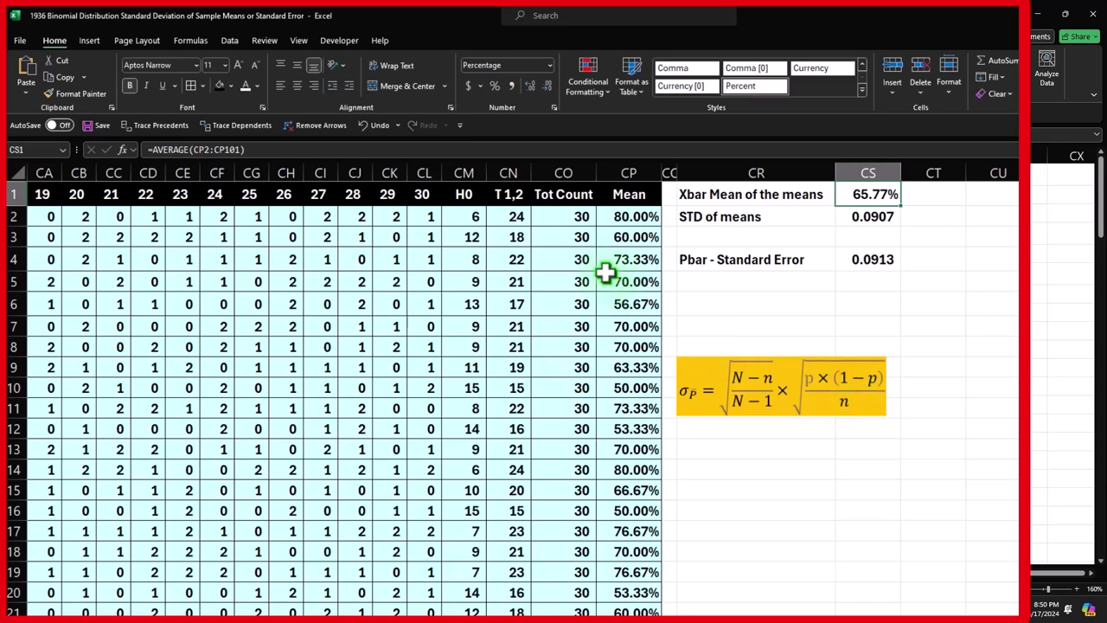
click(868, 257)
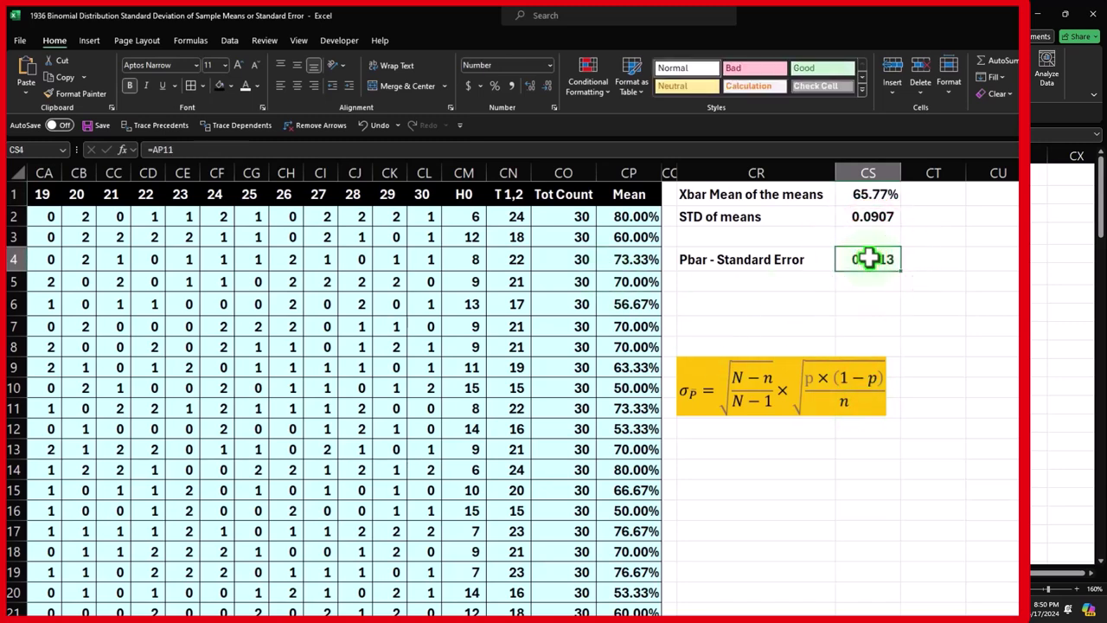
Step: Apply cell borders and the recently used light blue fill to CR1:CS2 and CR4:CS4
drag(744, 194, 865, 216)
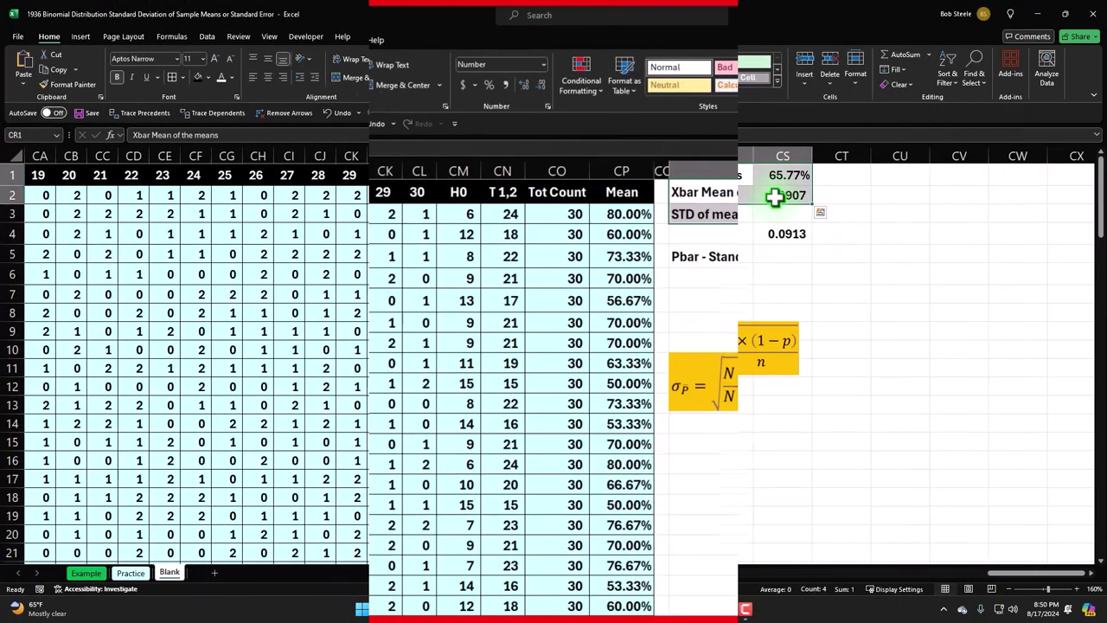
click(198, 76)
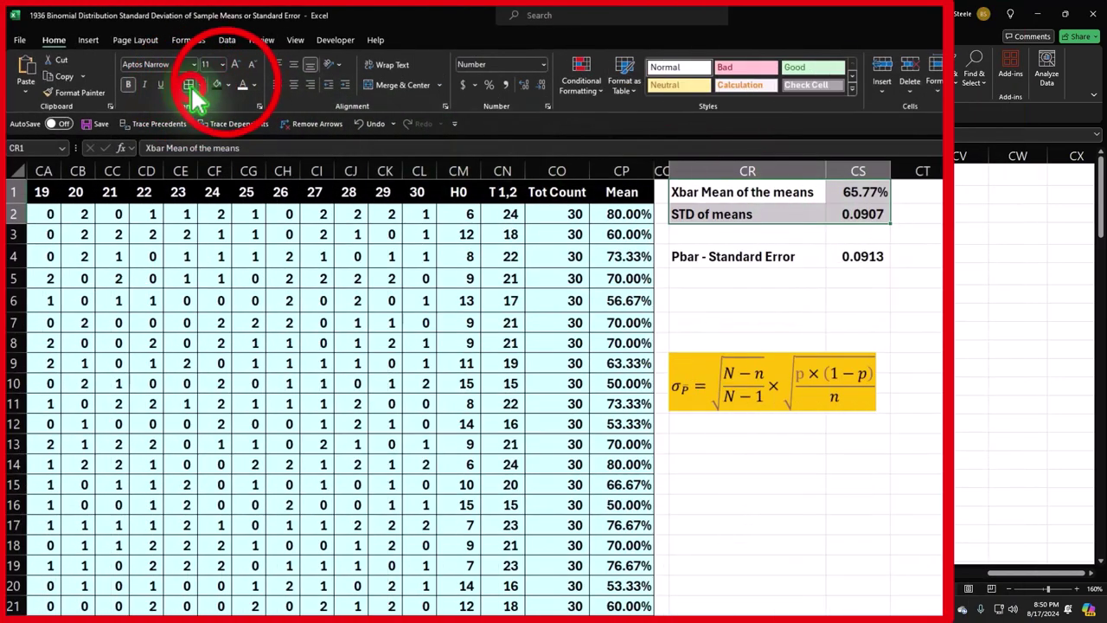
click(210, 232)
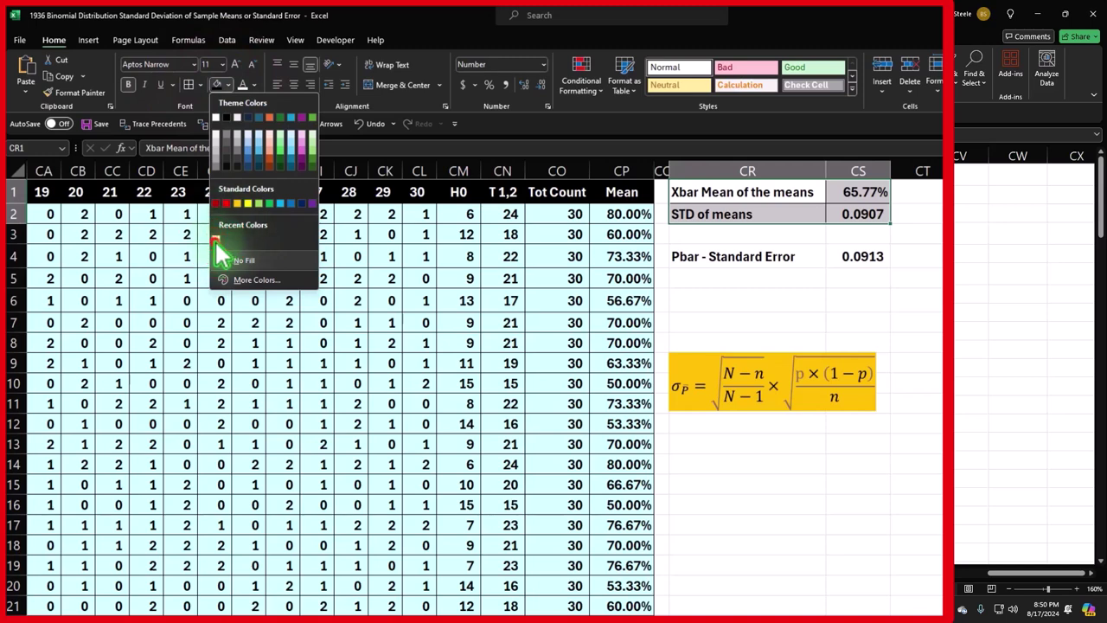
drag(695, 256, 853, 253)
click(187, 83)
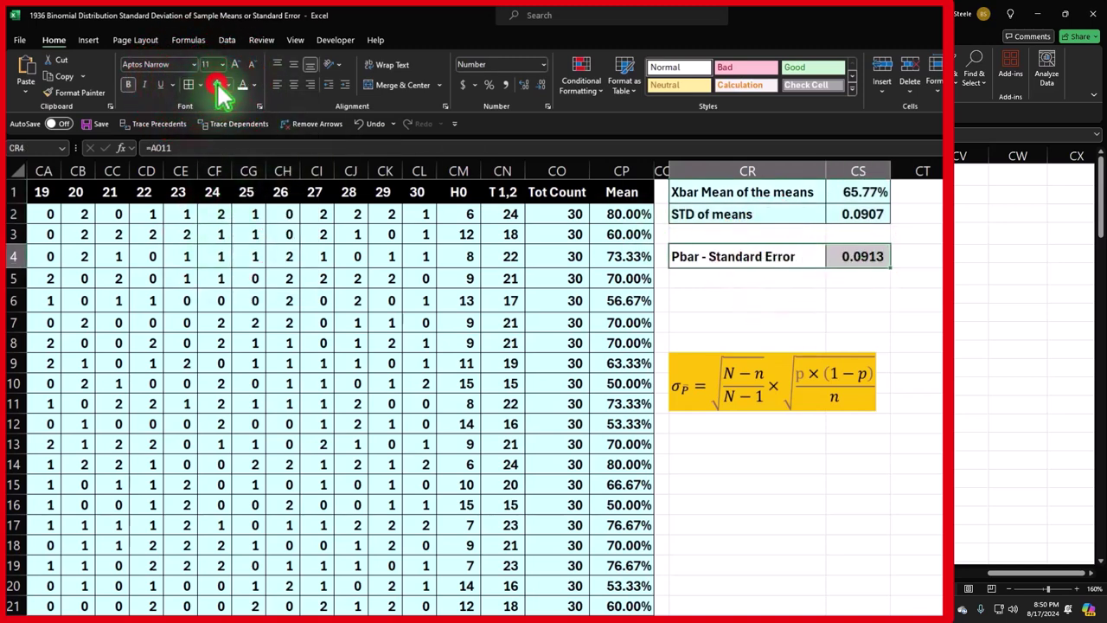
Step: Enter the label "X test" in CR6
click(761, 299)
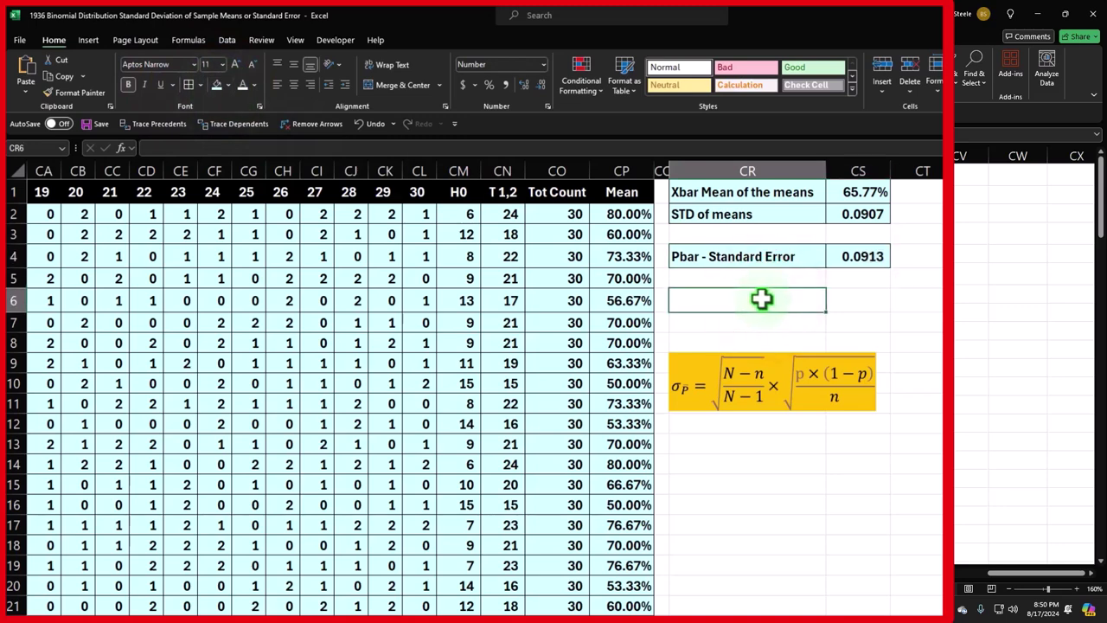
text(X test)
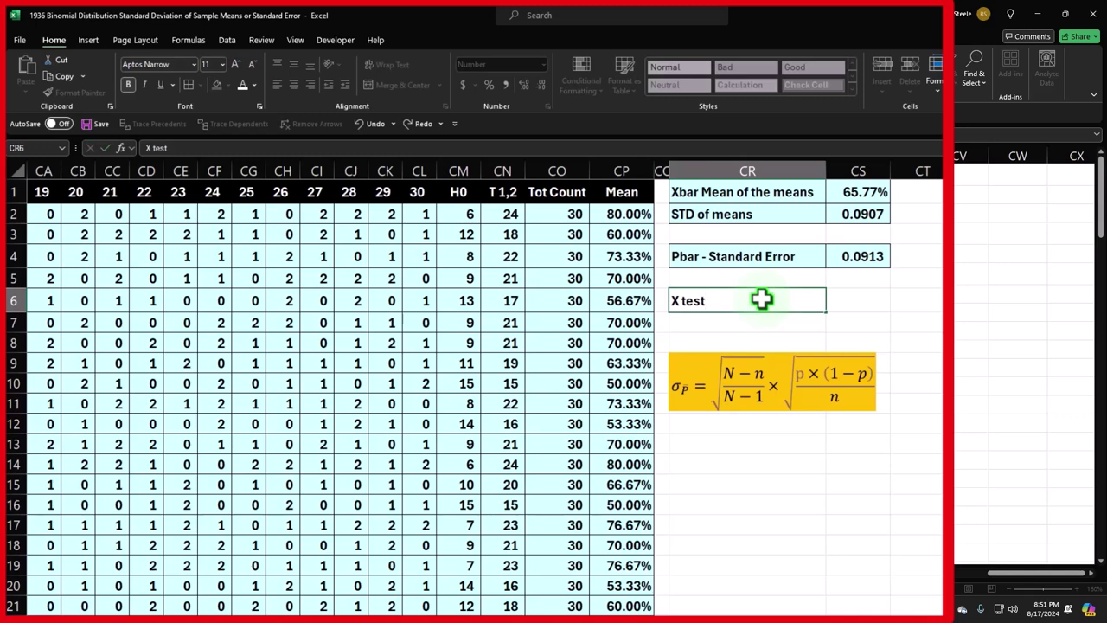
key(Tab)
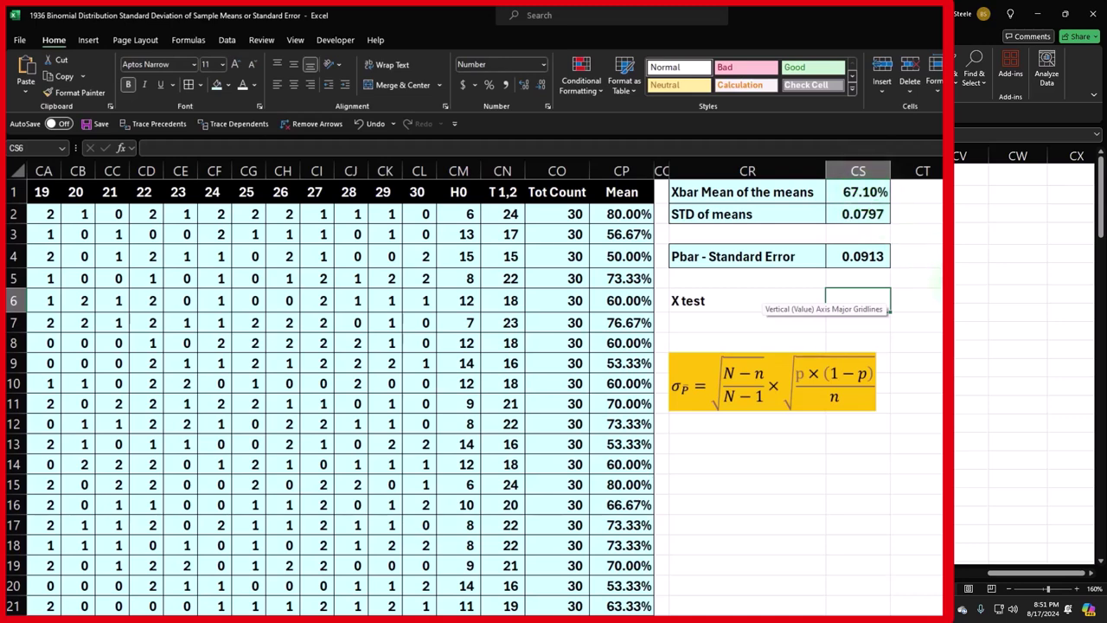
Step: Calculate the test statistic in CS6 with =(CS1-BF4)/CS4, using the mean of the means, the null hypothesis value and the standard error
text(=()
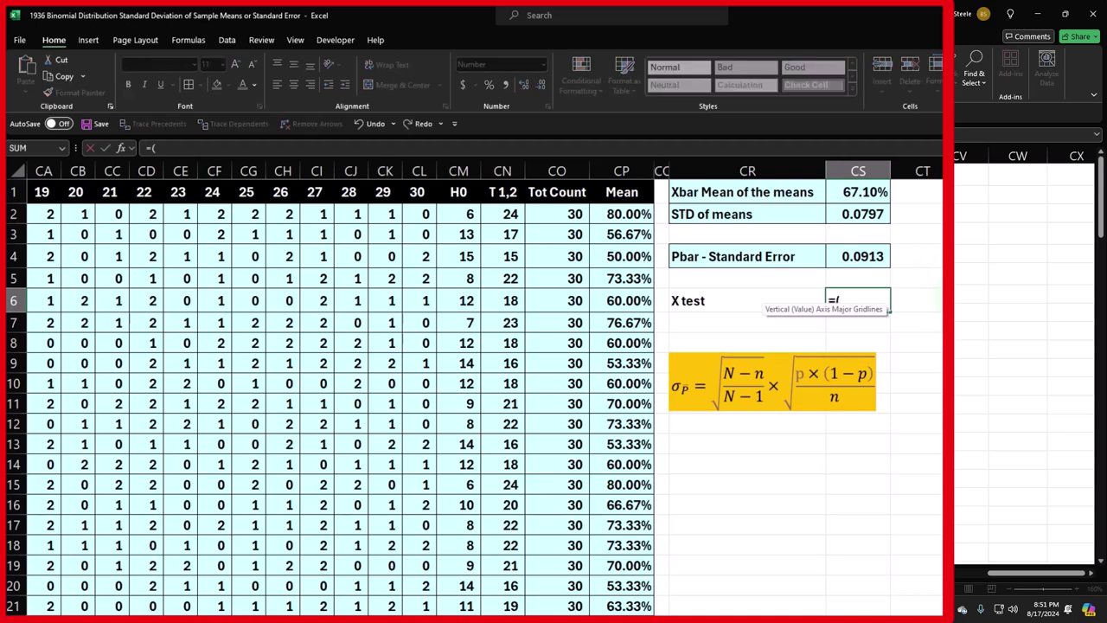
click(864, 192)
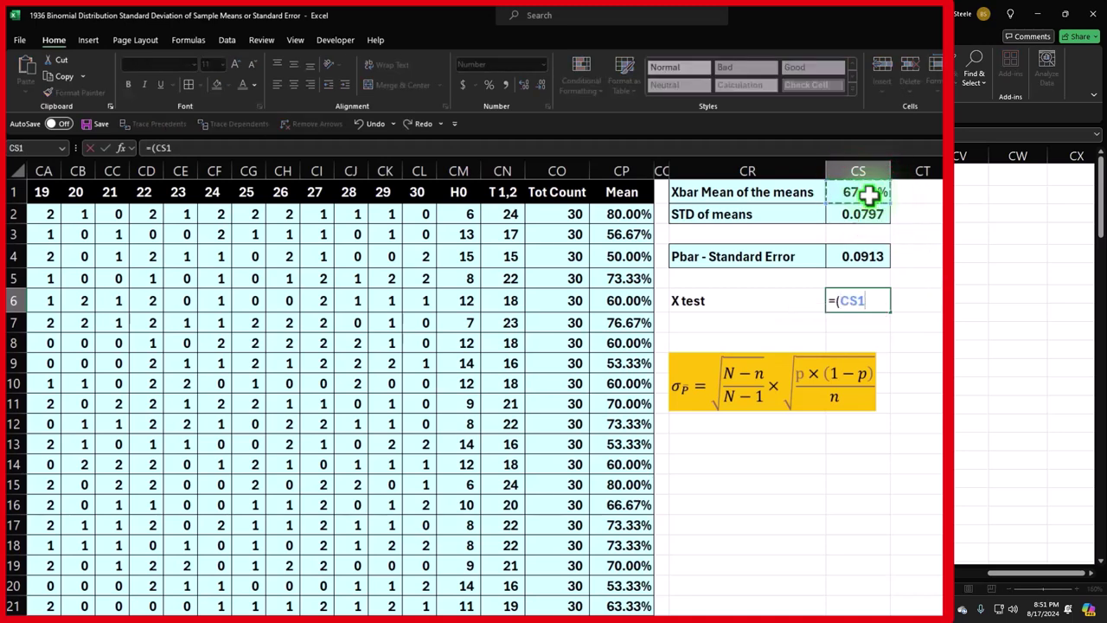
text(-)
drag(1013, 574, 909, 601)
click(556, 262)
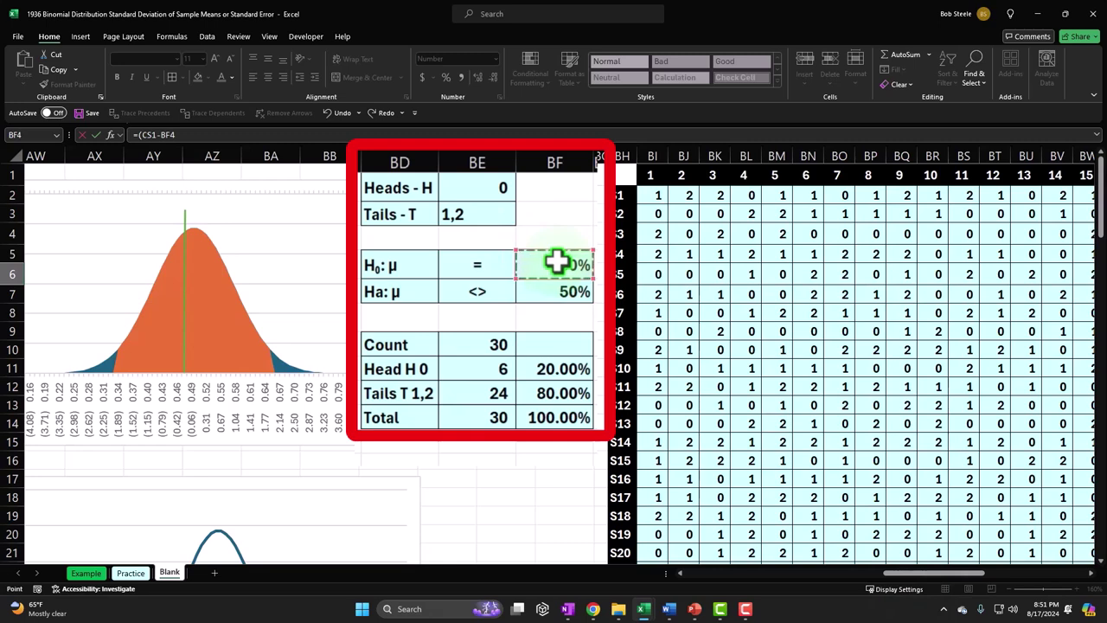
drag(912, 573, 1012, 573)
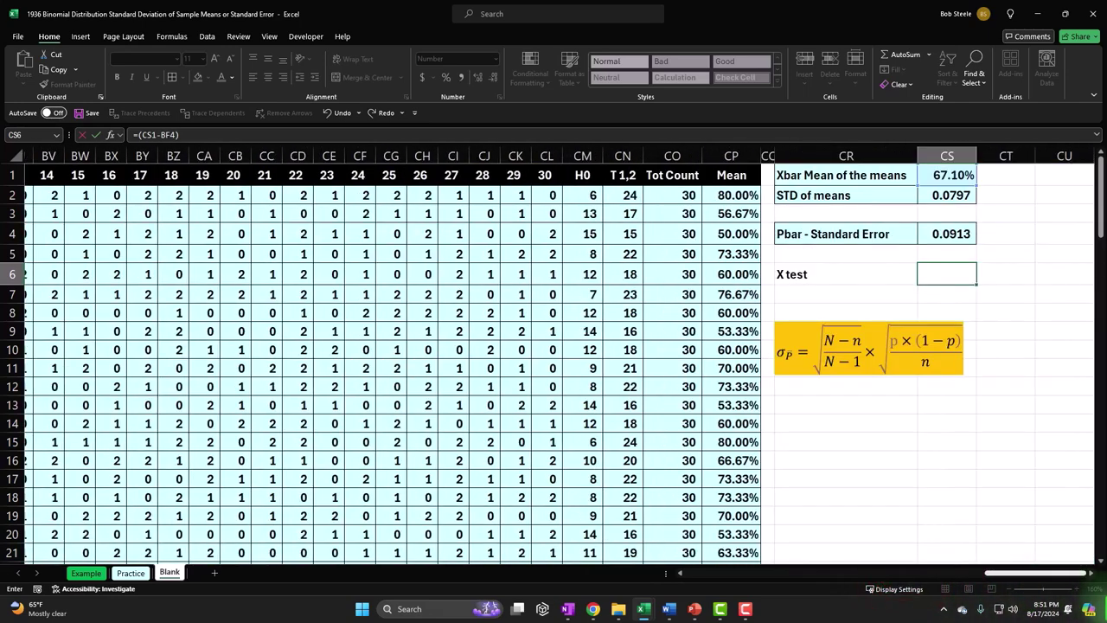
text(/)
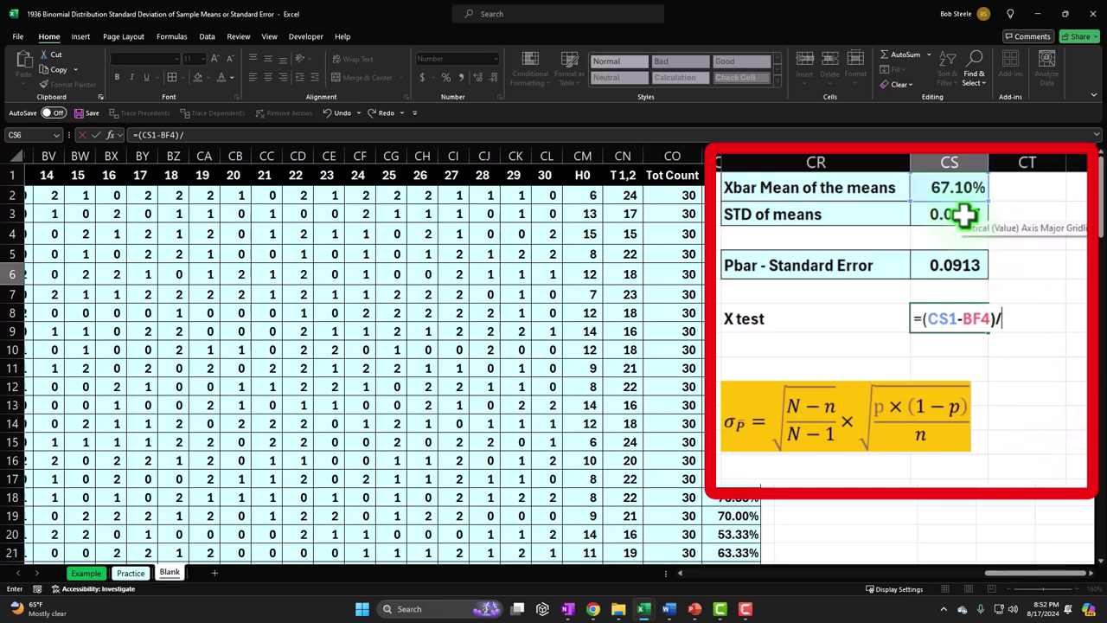
click(965, 266)
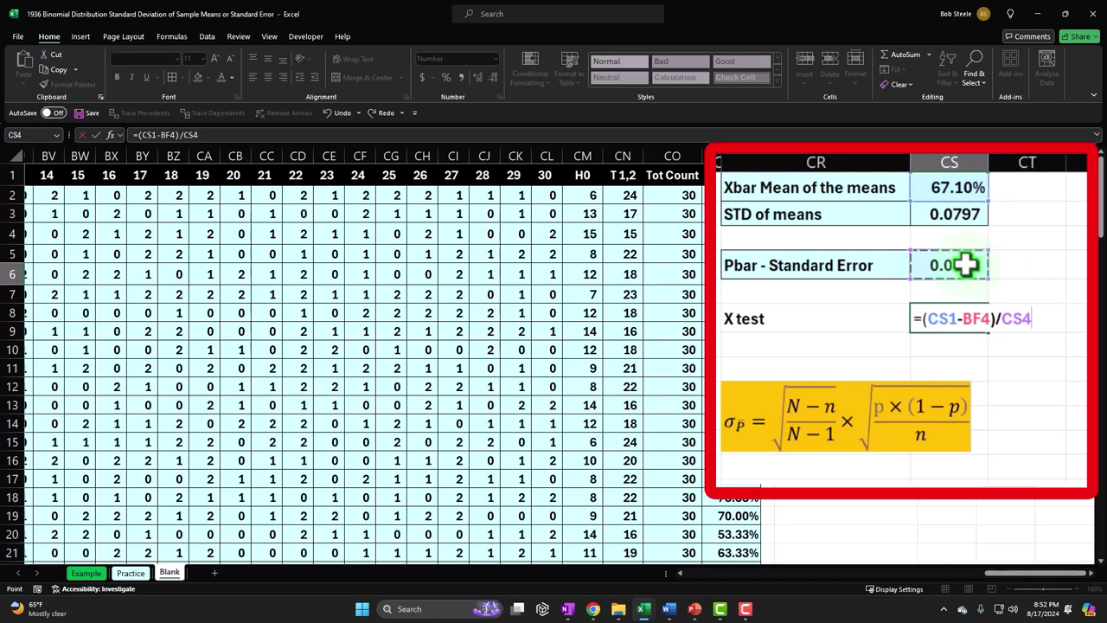
key(ctrl+Return)
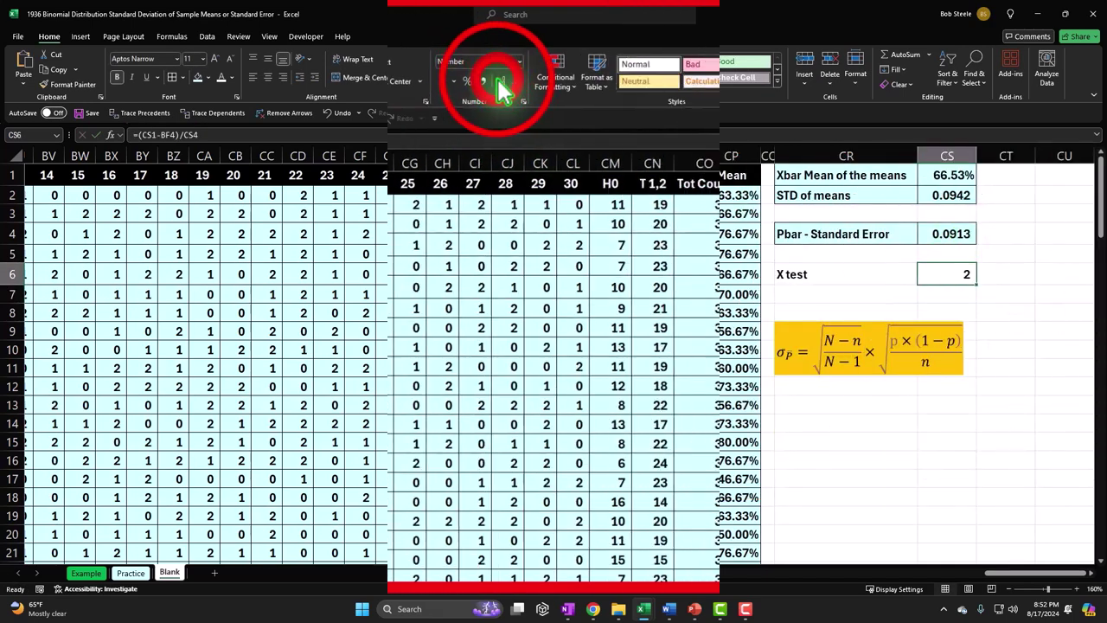
Step: Show the test statistic in CS6 with four decimal places
click(497, 79)
click(497, 79)
click(497, 79)
click(498, 79)
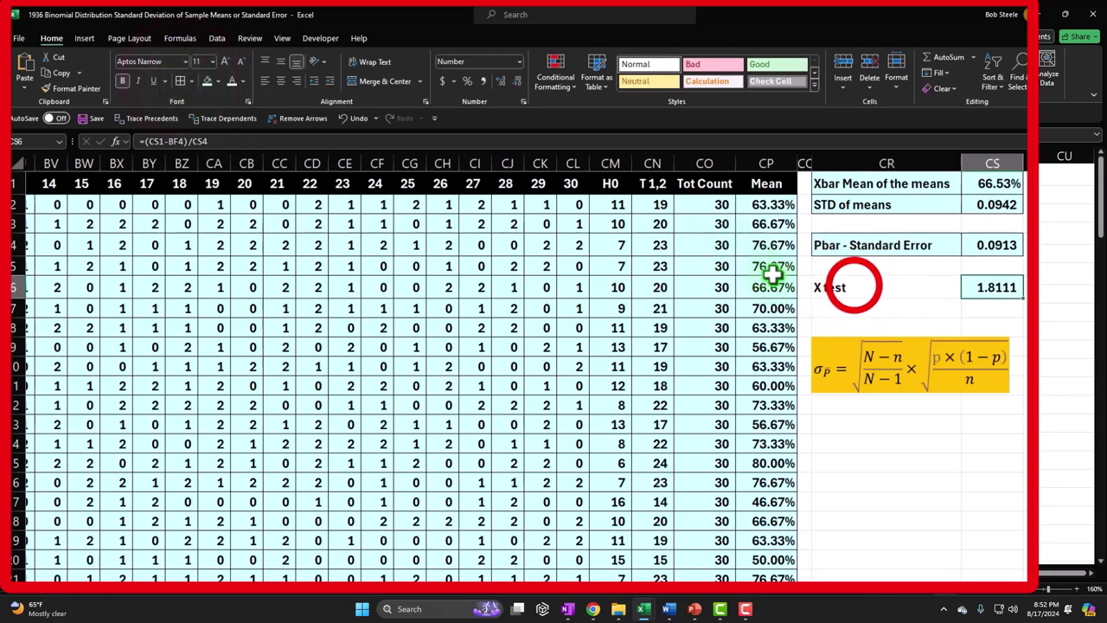
Step: Format the X test row in CR6:CS6 with cell borders and the light blue fill
click(852, 287)
click(179, 80)
click(992, 461)
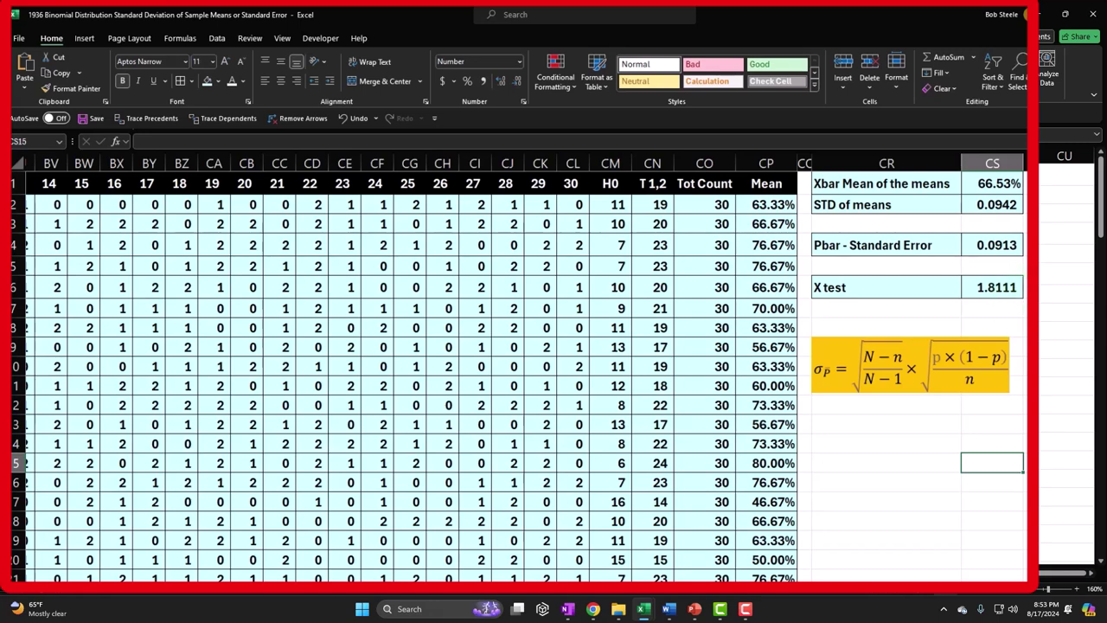
Step: Examine the formulas behind the X, P(x) and Z columns of the earlier distribution table in AR2:AT2
click(1003, 291)
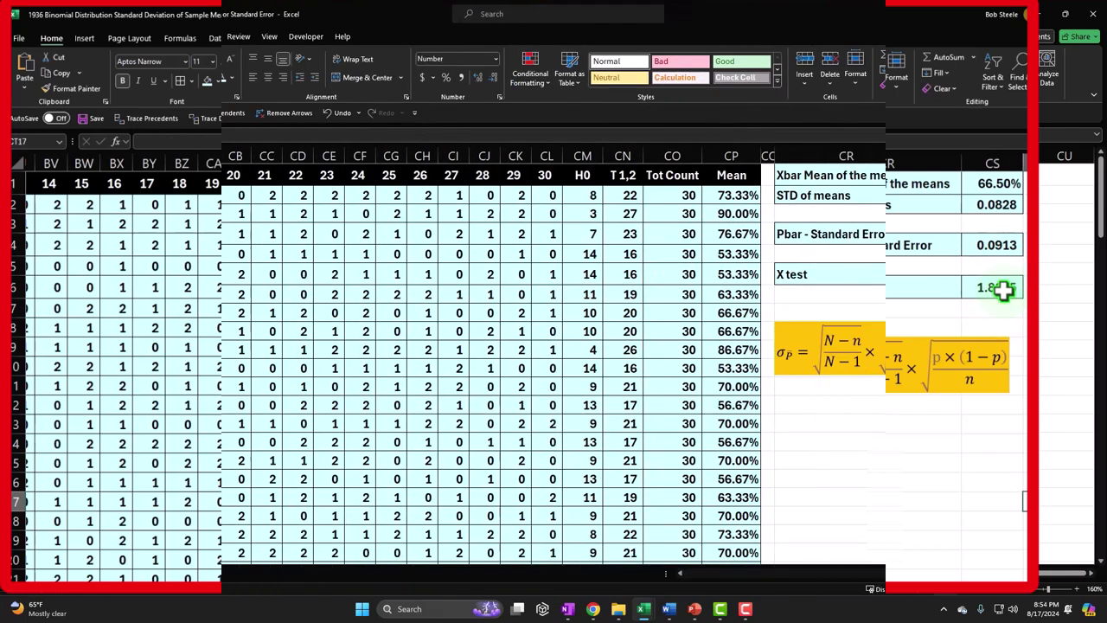
drag(1010, 564, 844, 586)
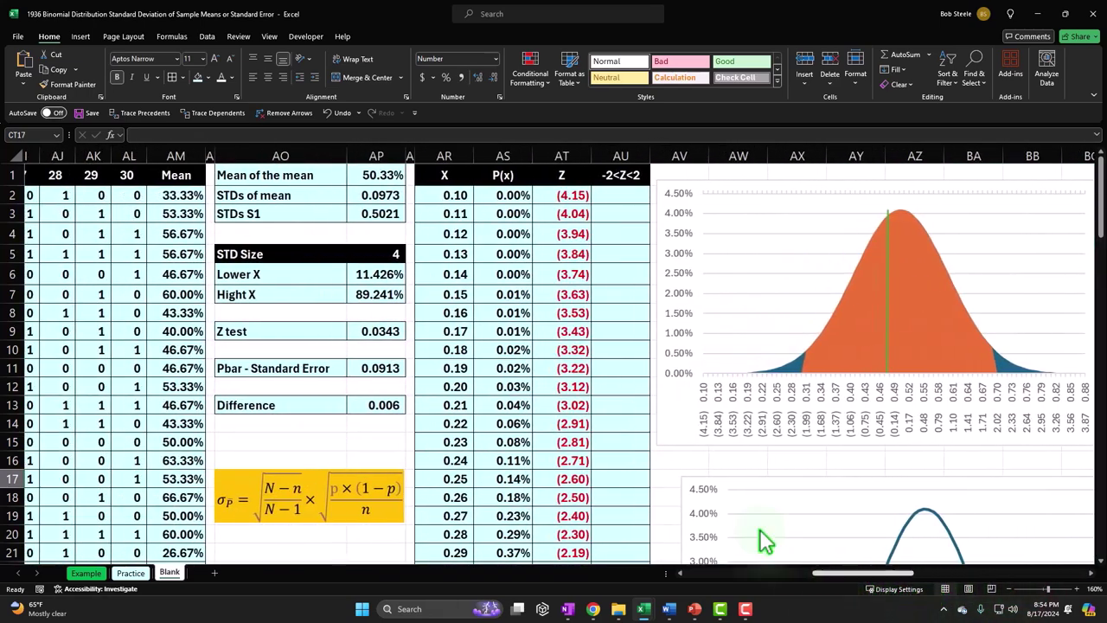
click(447, 195)
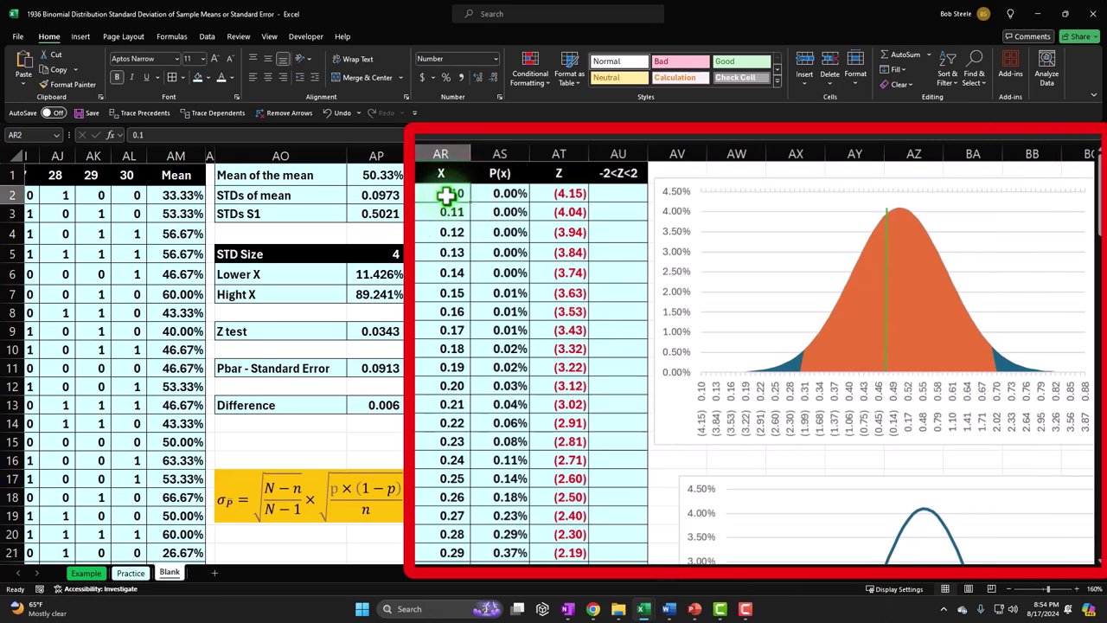
click(498, 194)
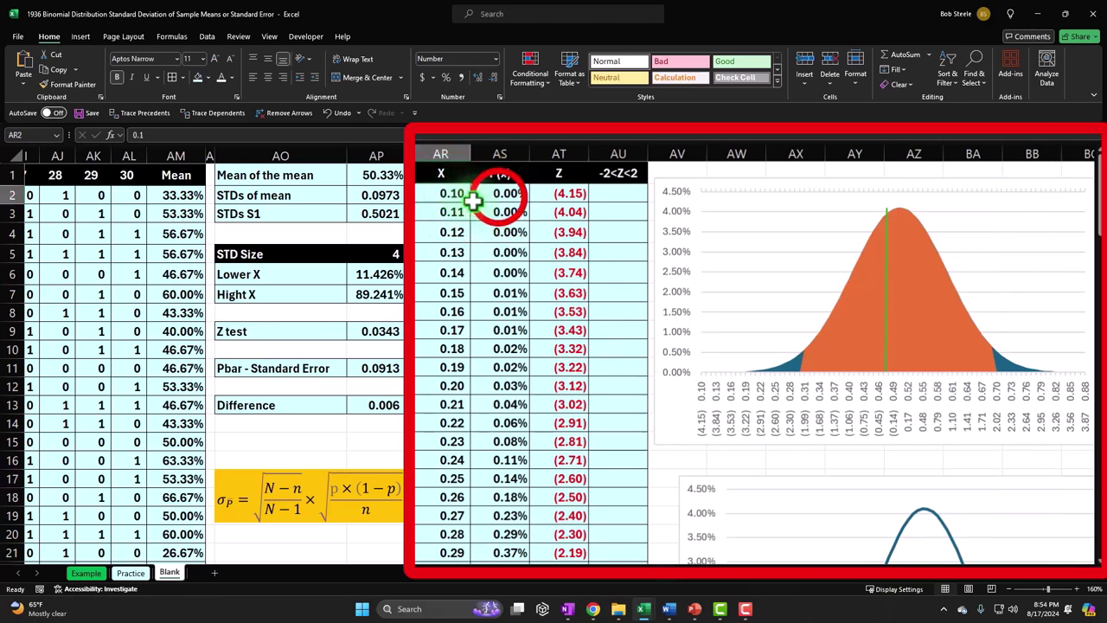
double_click(499, 195)
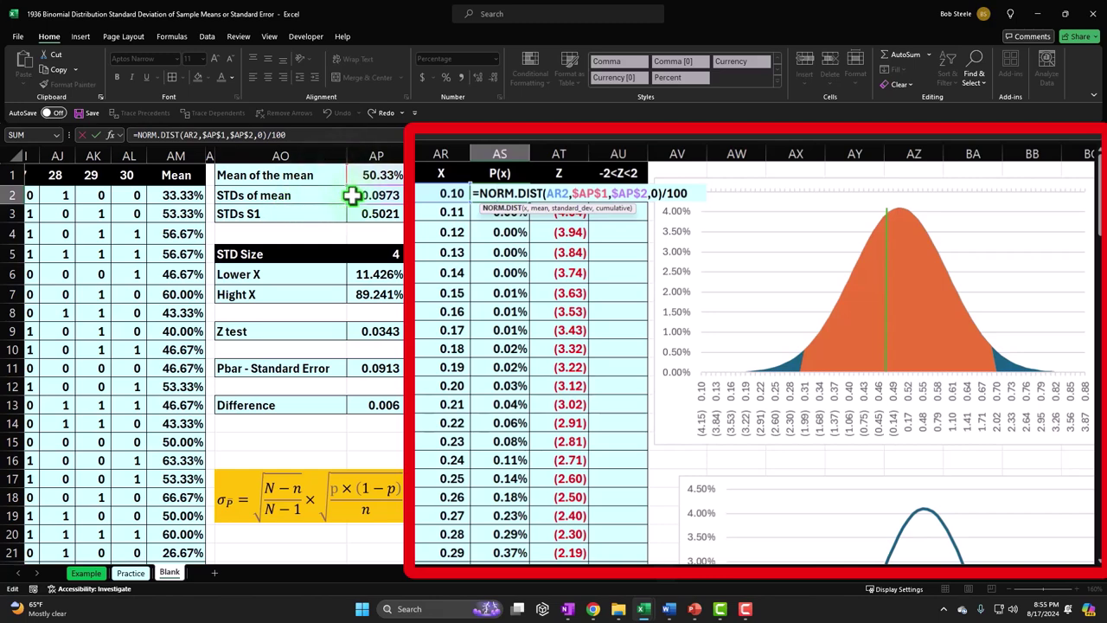
key(Return)
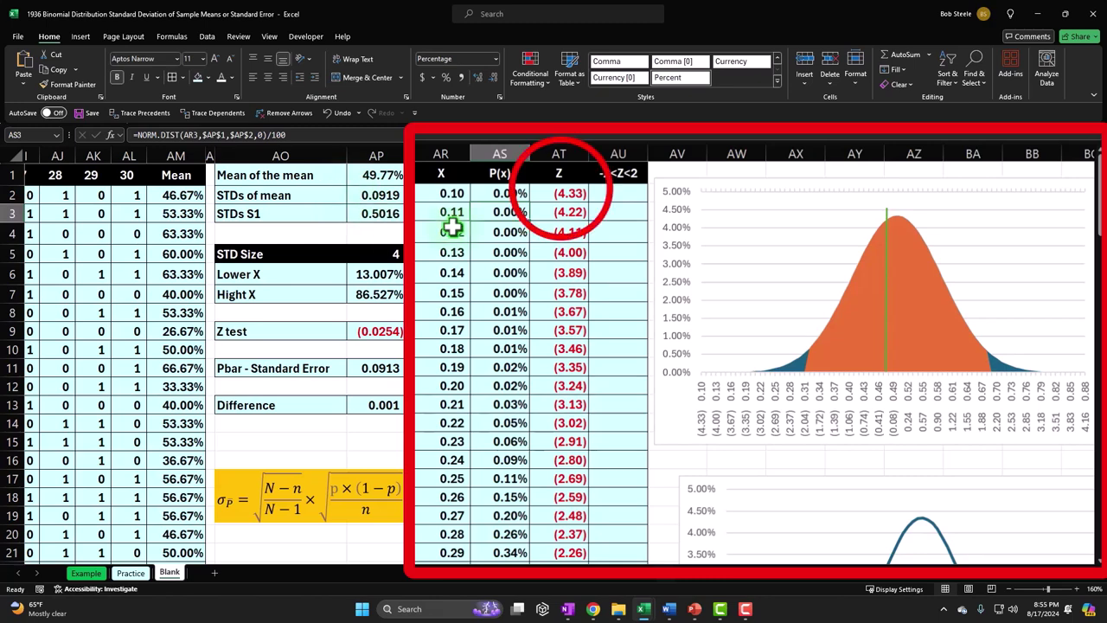
double_click(559, 189)
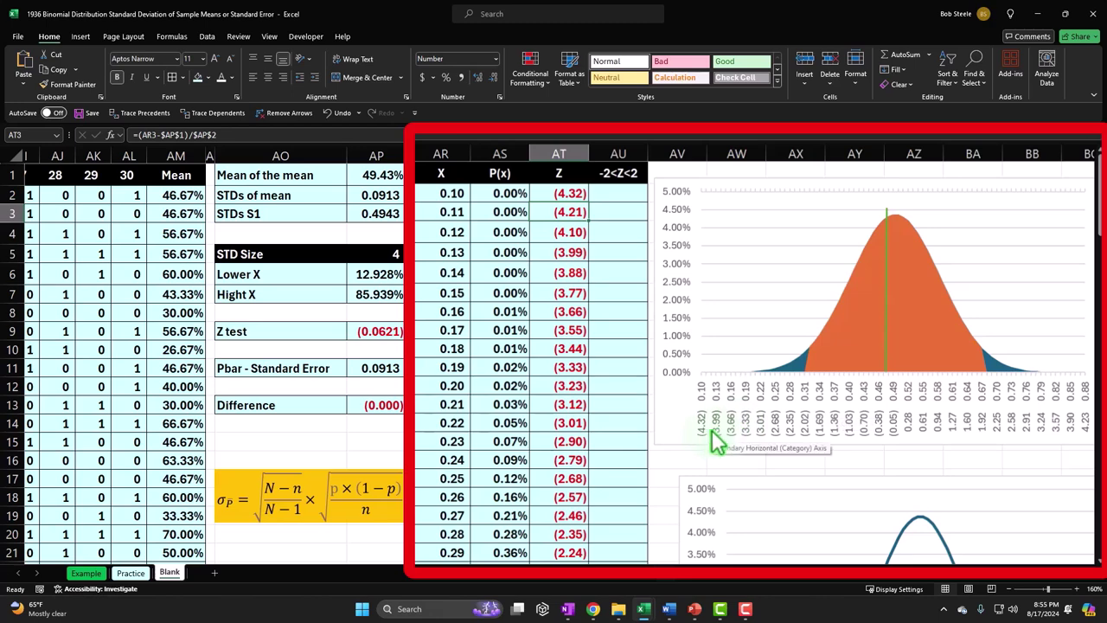
Step: Move the green vertical marker line on the shaded bell curve chart to about 0.67 on the X axis, near Z 1.92
click(882, 573)
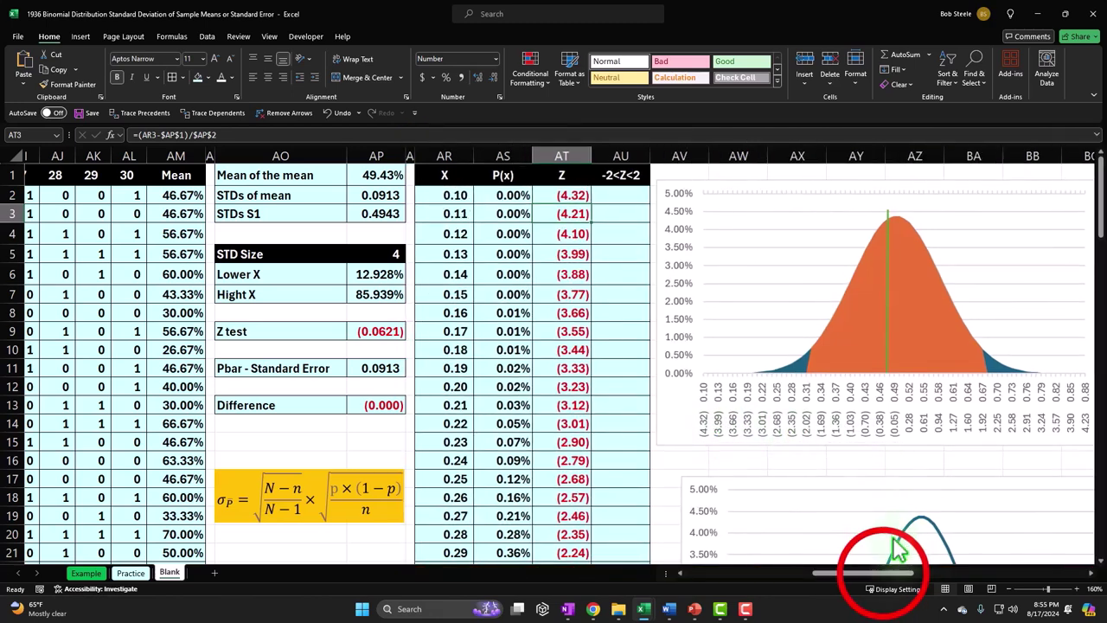
drag(883, 573, 915, 574)
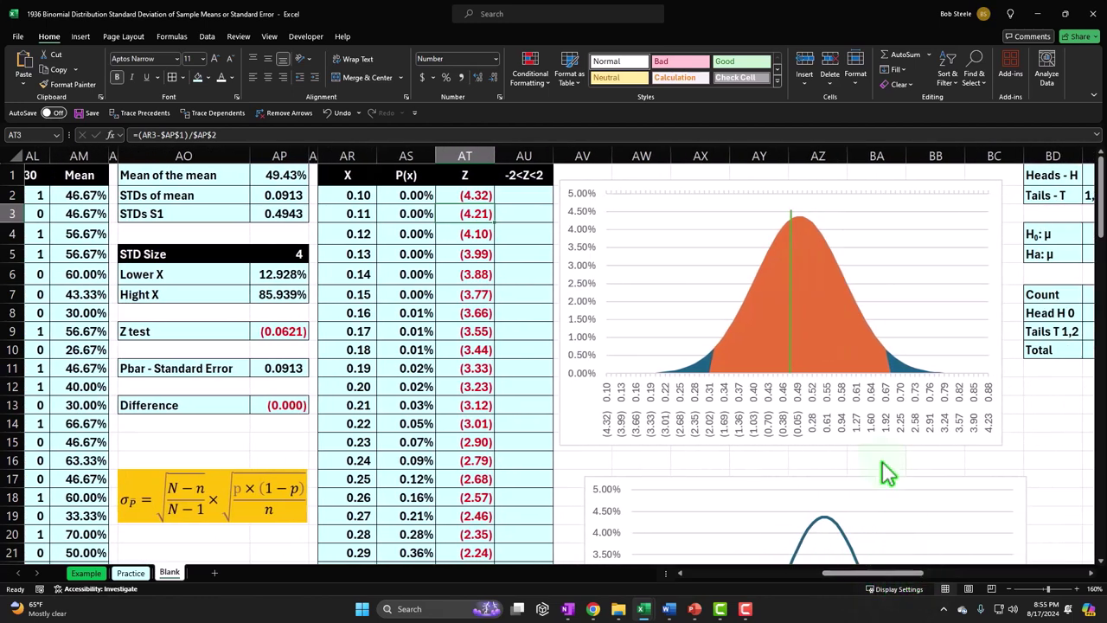
click(789, 296)
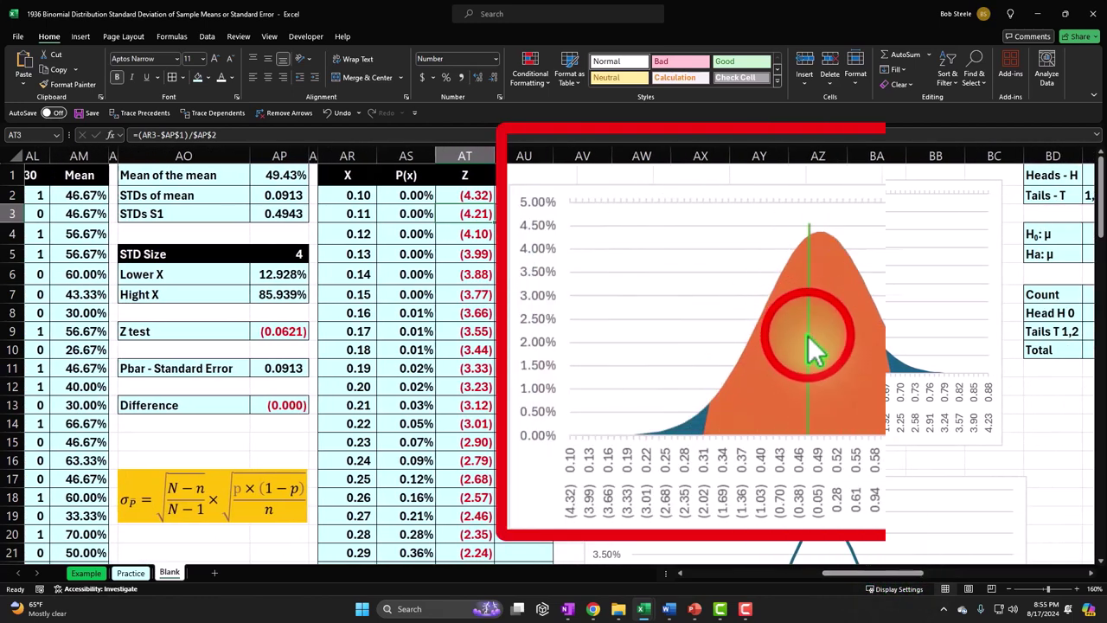
drag(808, 336, 819, 335)
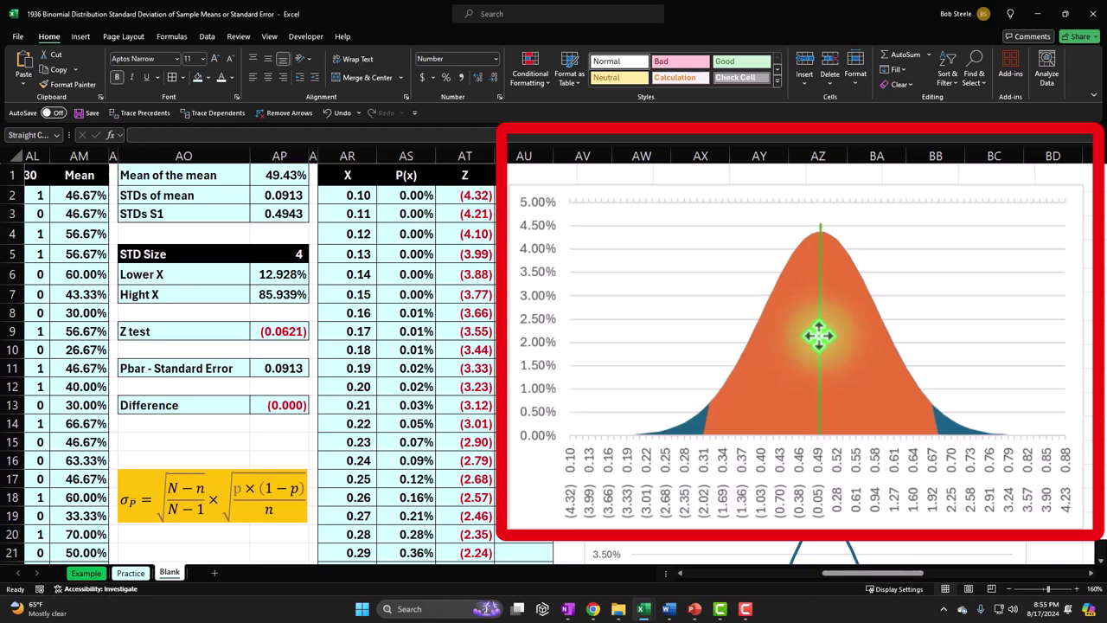
drag(819, 335, 930, 337)
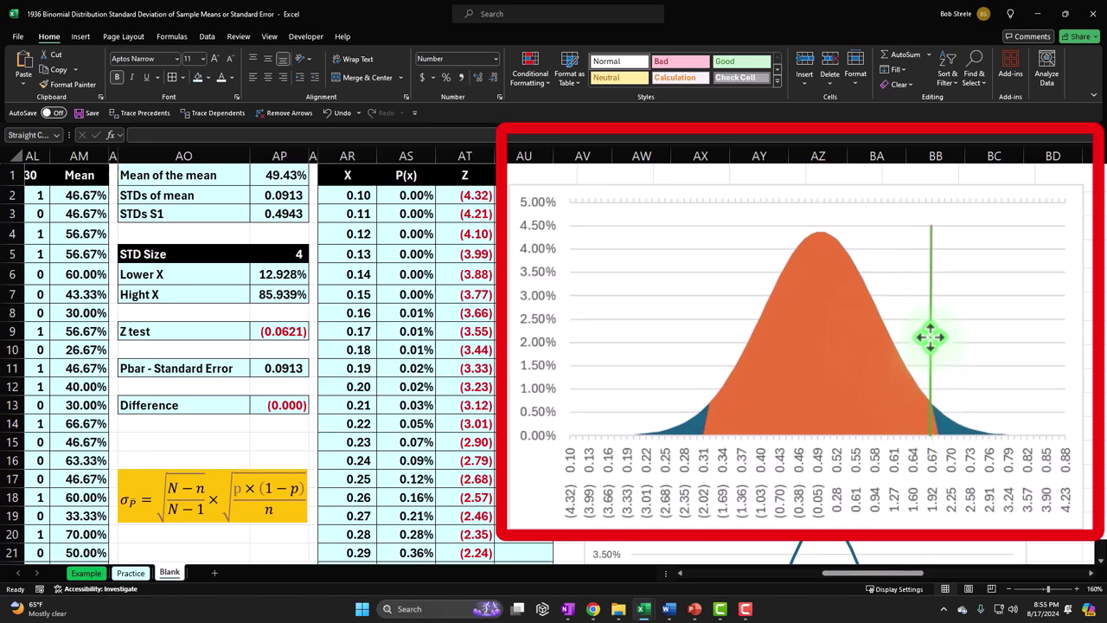
click(929, 337)
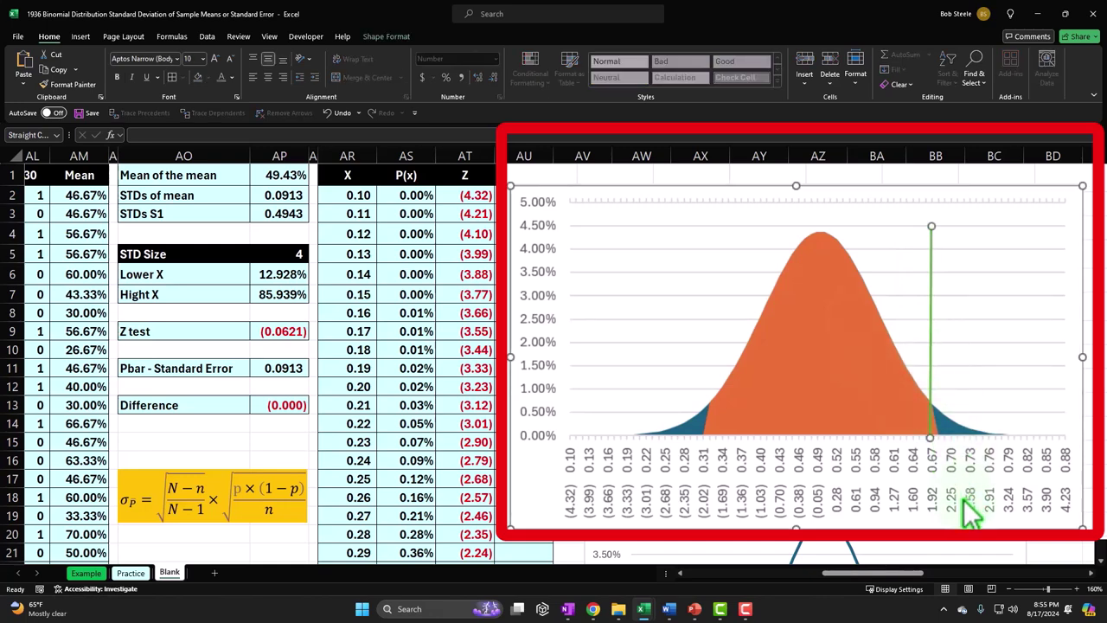
Step: Review the mean of the means in CS1 and the X test statistic in CS6
click(889, 572)
drag(891, 578, 1057, 574)
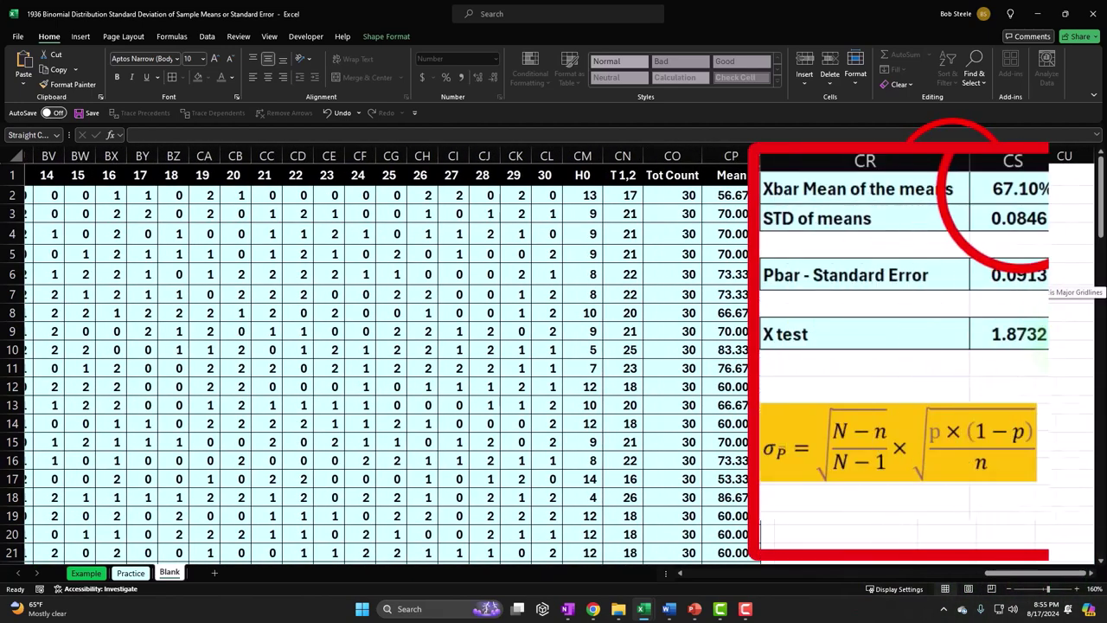
click(952, 175)
click(1029, 334)
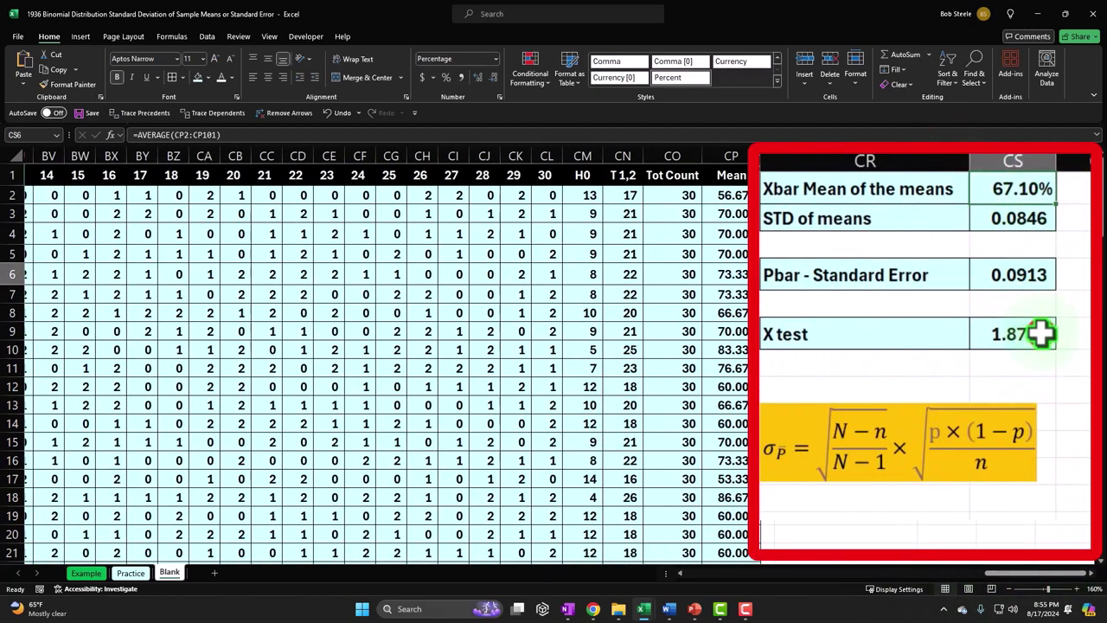
Step: Shift the green marker line on the shaded bell curve slightly lower, between 0.64 and 0.67 on the X axis
click(994, 574)
drag(993, 575, 865, 580)
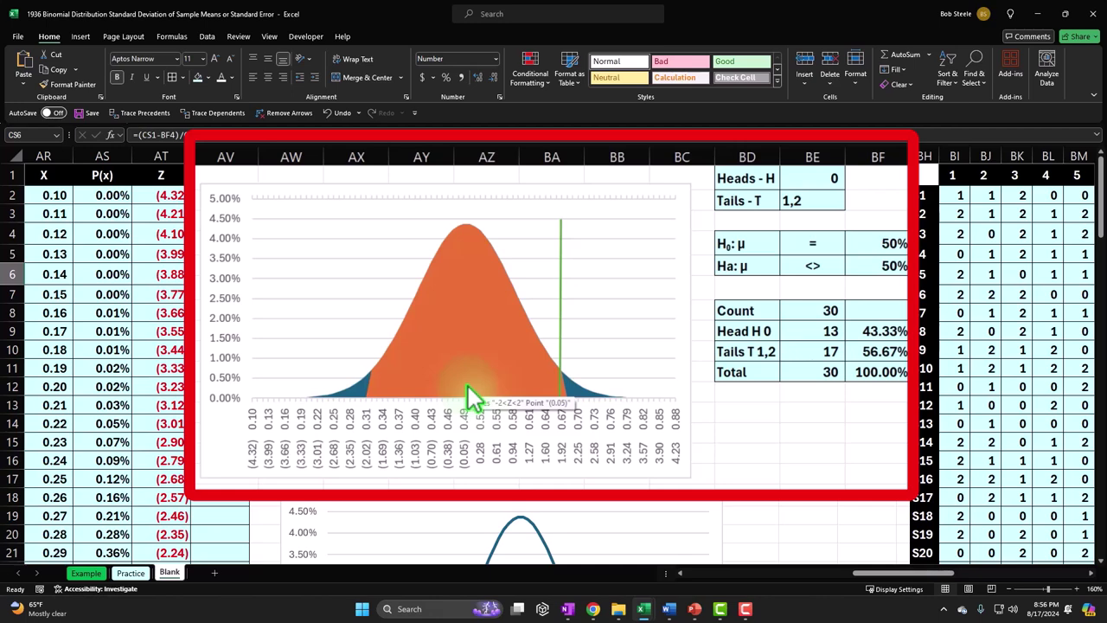
click(759, 404)
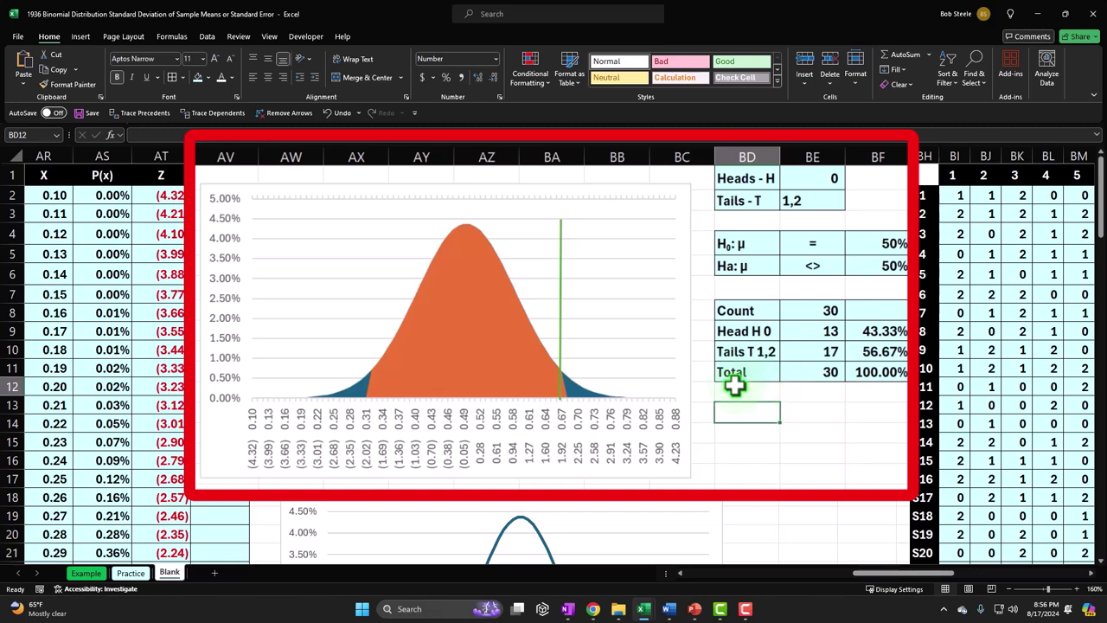
click(562, 282)
mouse_move(562, 282)
mouse_down()
mouse_move(464, 277)
mouse_move(556, 282)
mouse_up()
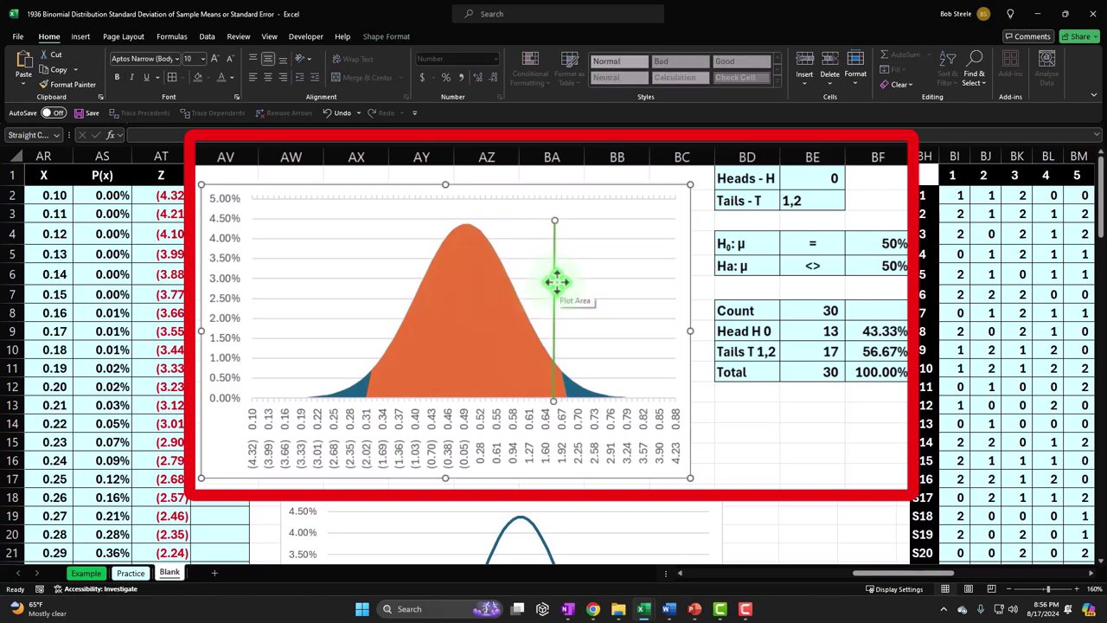